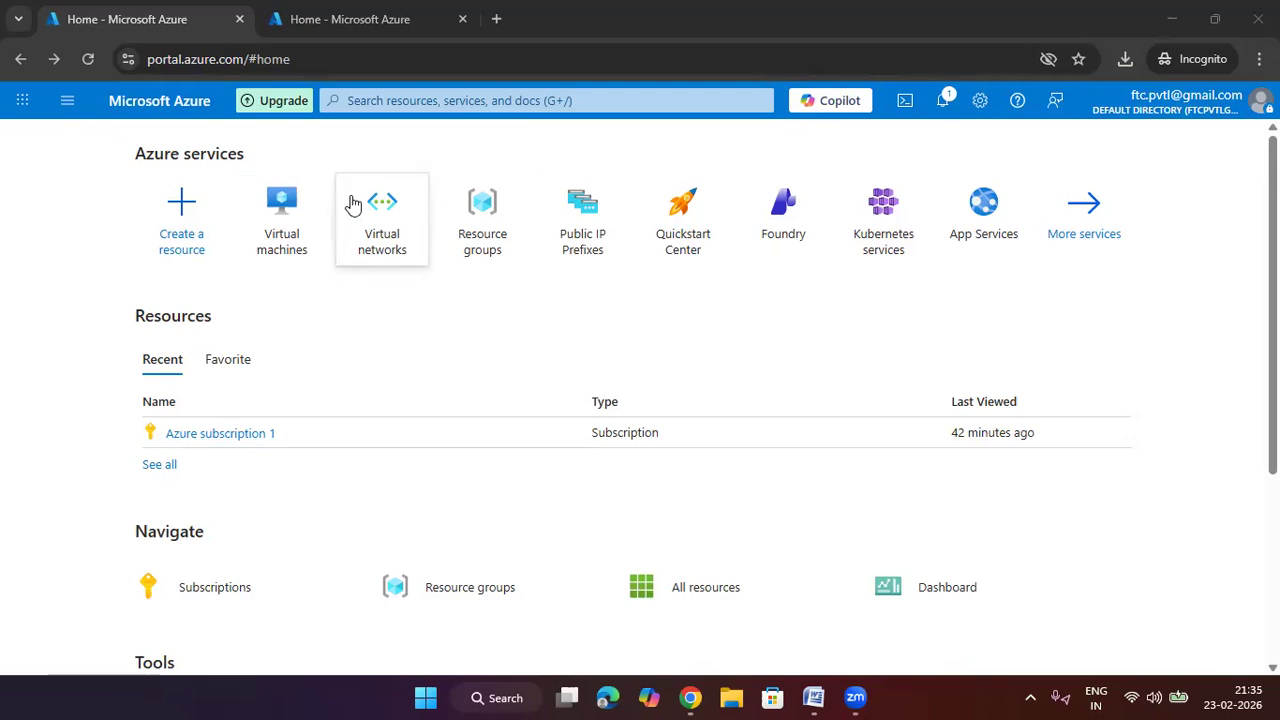
# Step: Open the Virtual networks list in the second browser tab and the Virtual machines list in the first
pyautogui.moveTo(352, 204)
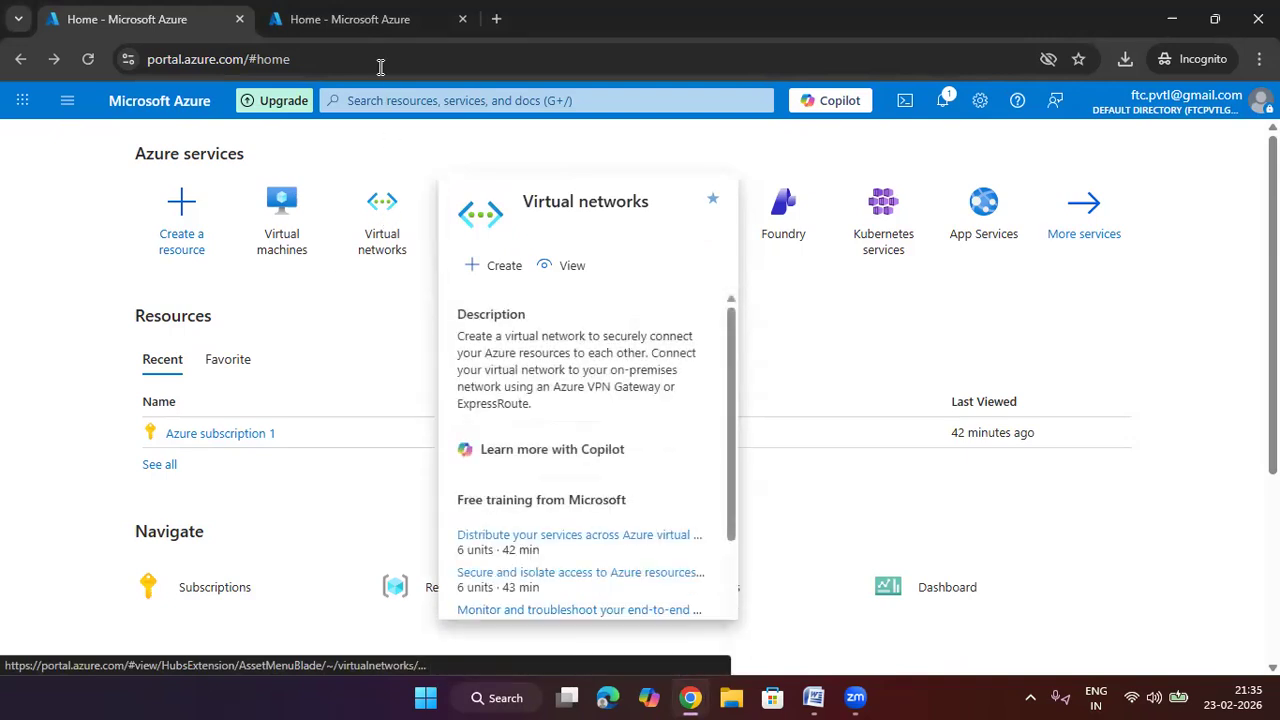
pyautogui.click(376, 26)
pyautogui.click(371, 229)
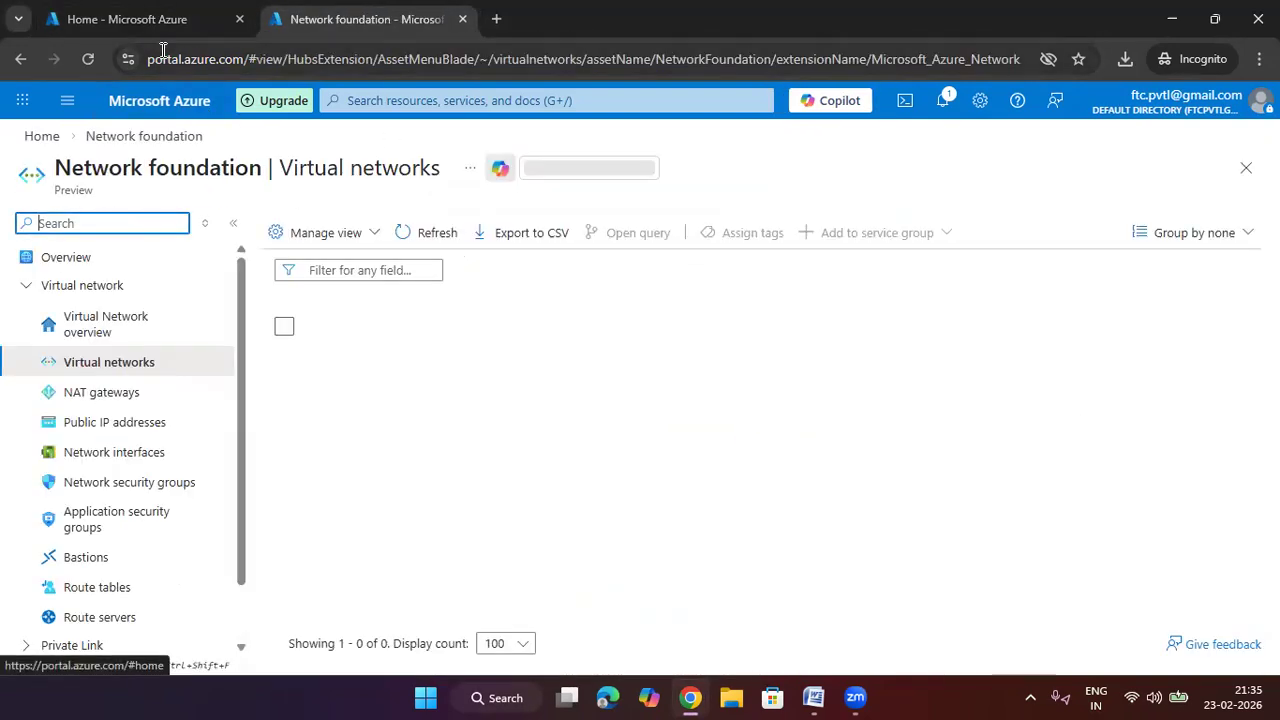
pyautogui.click(158, 24)
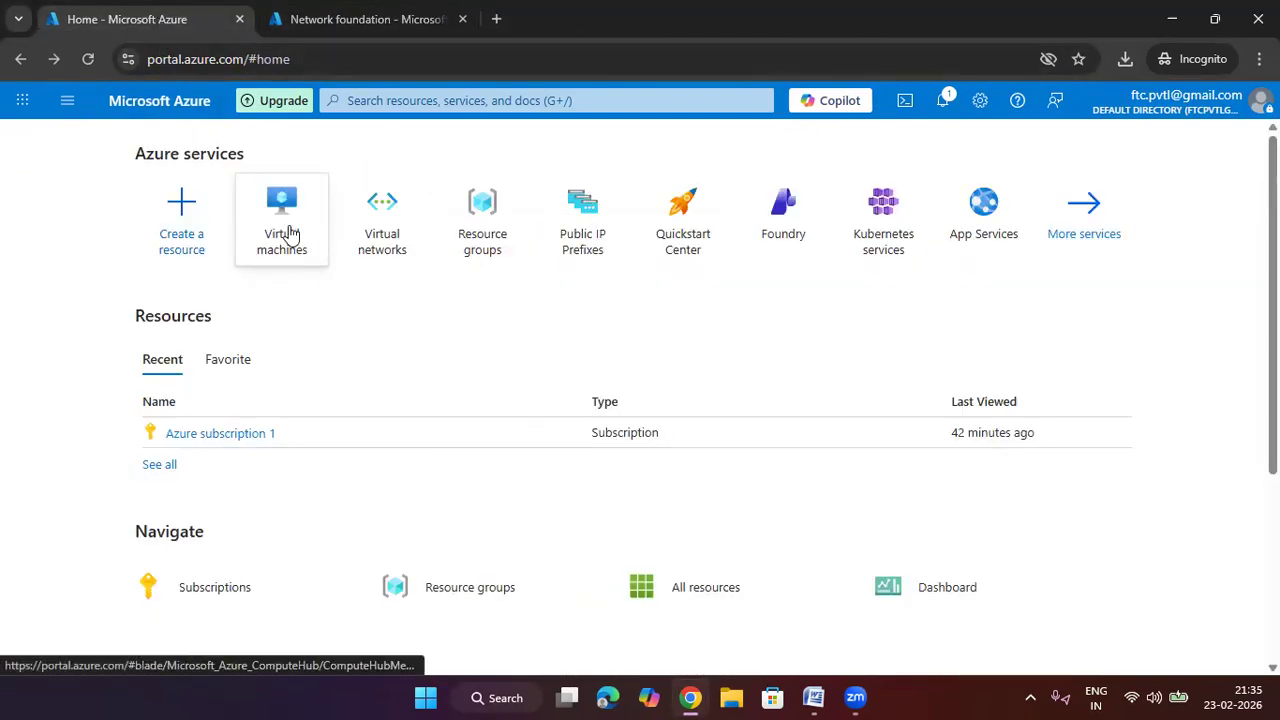
pyautogui.click(284, 235)
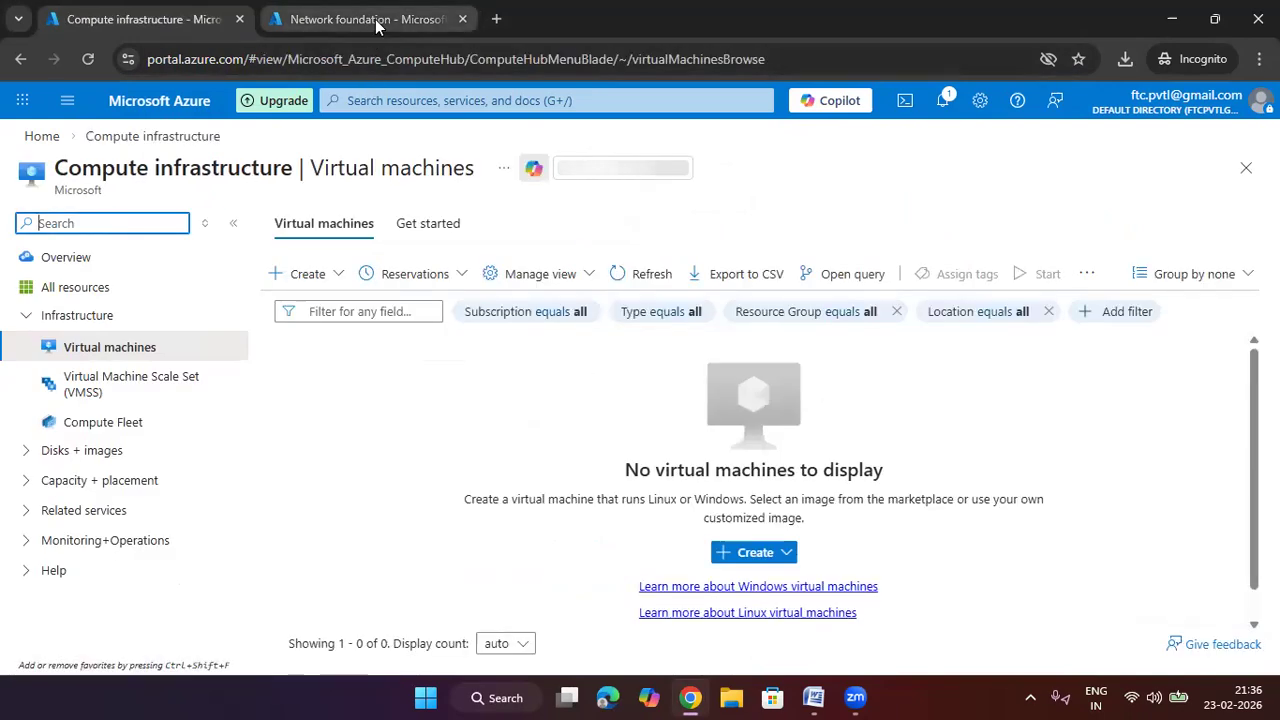
# Step: Start creating a virtual network from the Virtual networks list and add a new resource group named raghuveer700 for it
pyautogui.click(376, 25)
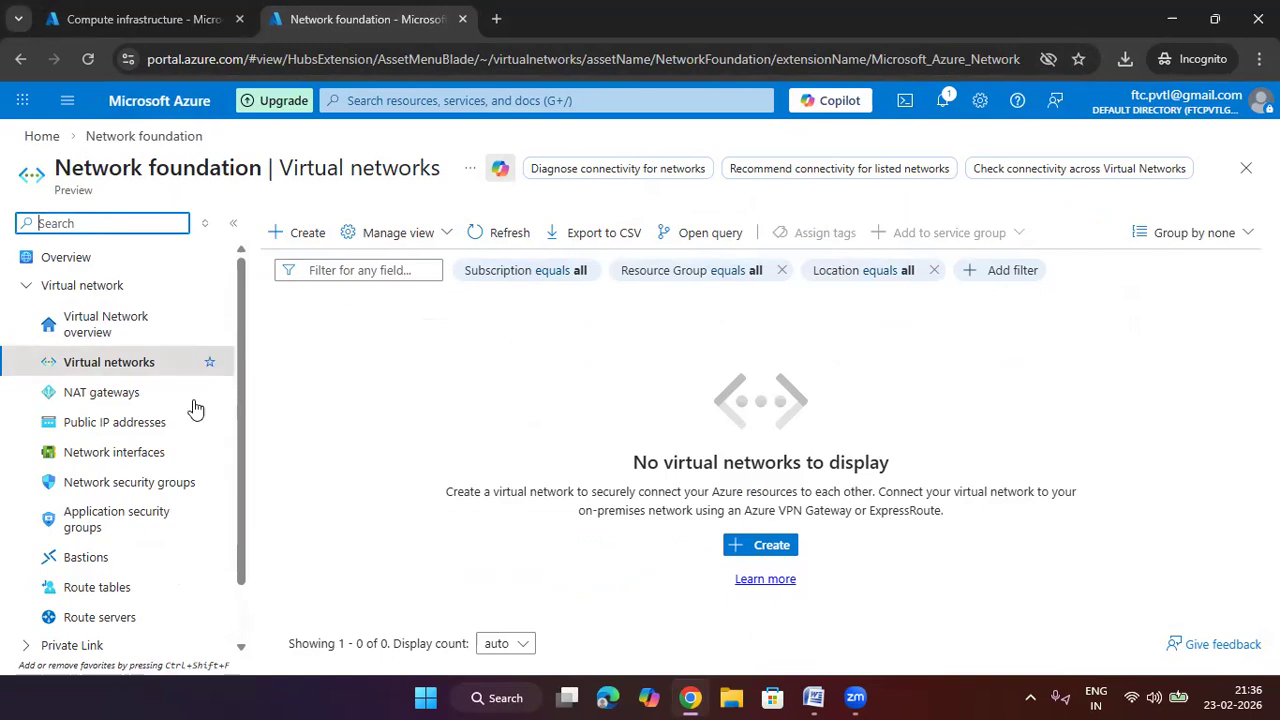
pyautogui.click(770, 547)
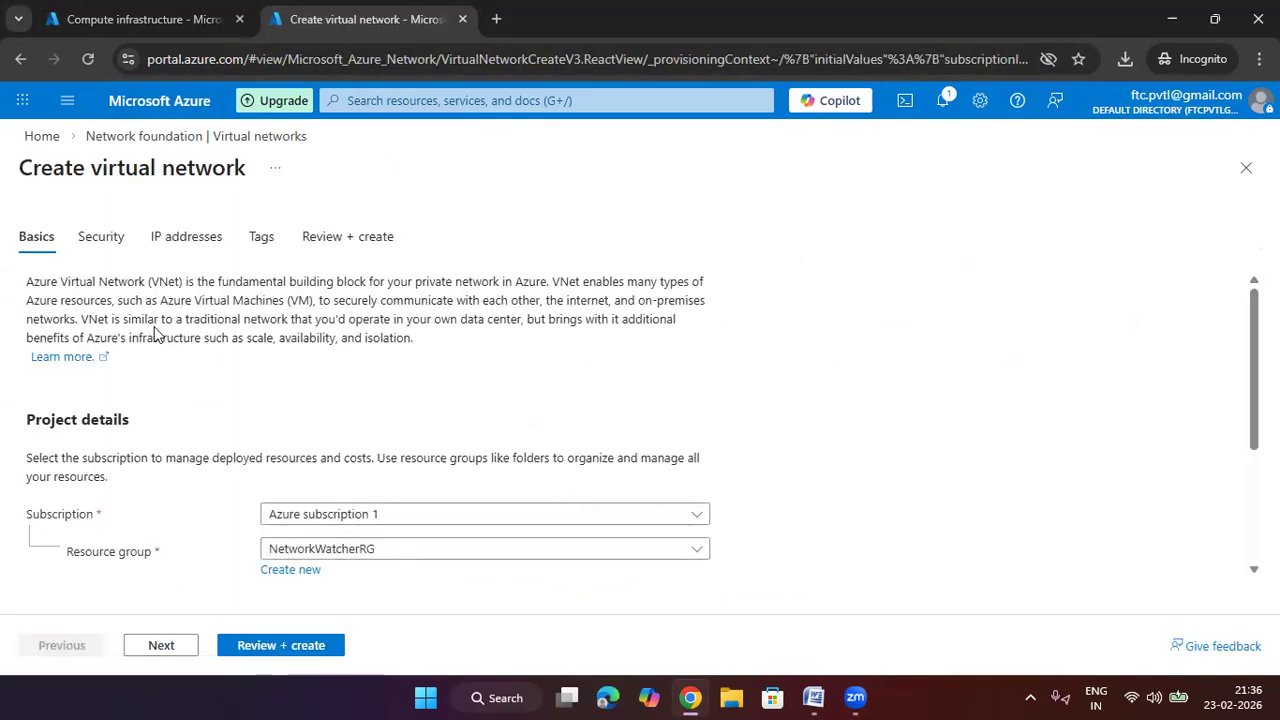
pyautogui.scroll(-2, 360, 423)
pyautogui.click(290, 383)
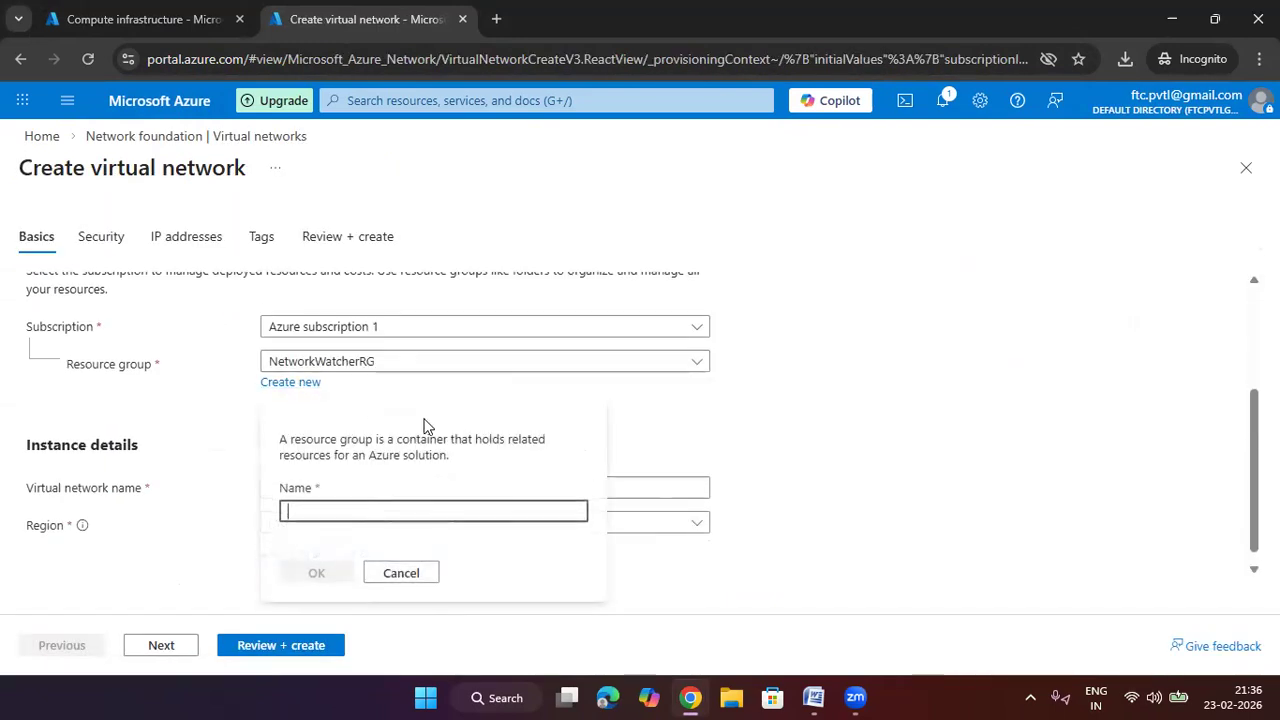
pyautogui.write('raghuveer')
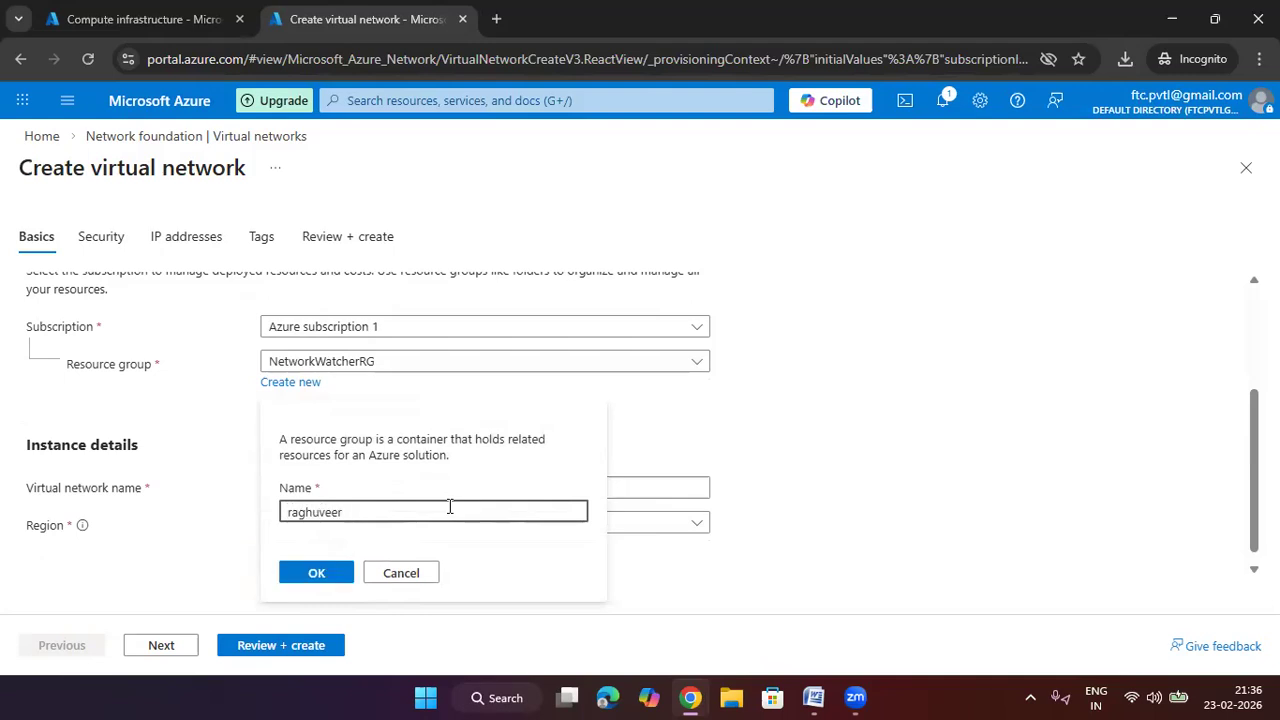
pyautogui.write('700')
pyautogui.click(321, 571)
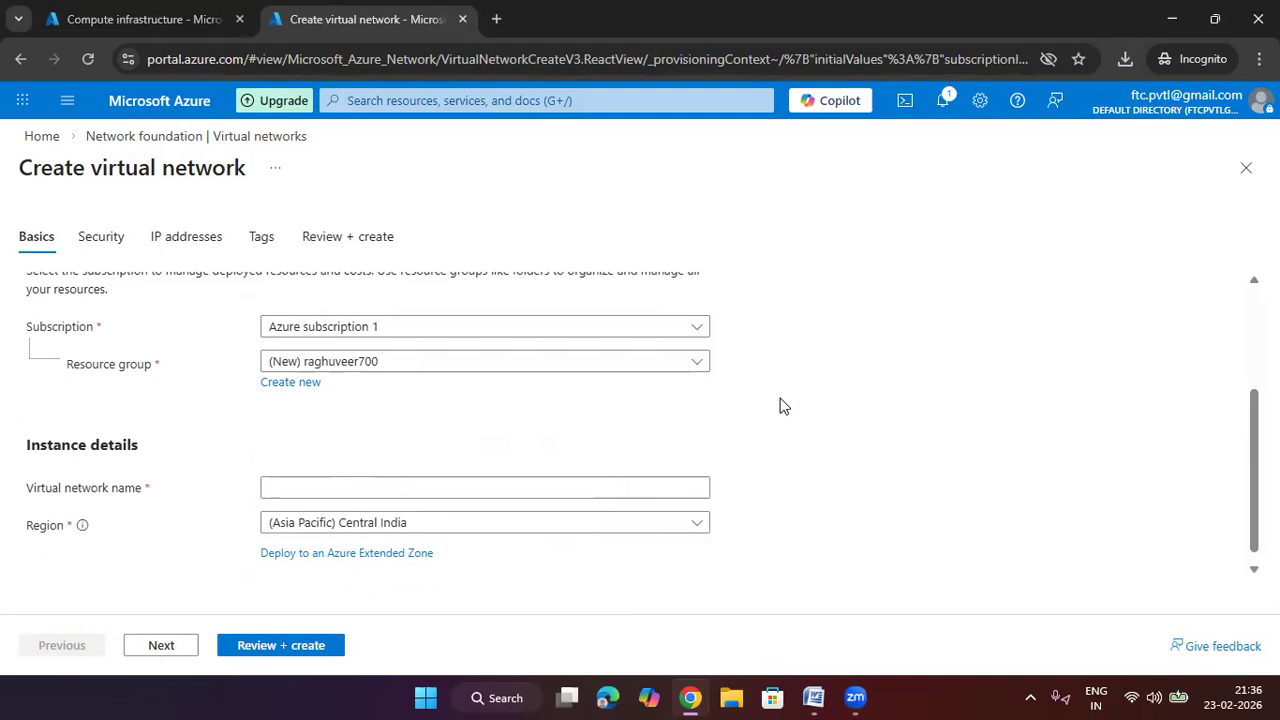
# Step: Name the virtual network raghuveervnet1 and proceed to its IP address settings, leaving the security options unchanged
pyautogui.click(661, 490)
pyautogui.write('raghuveervnet1')
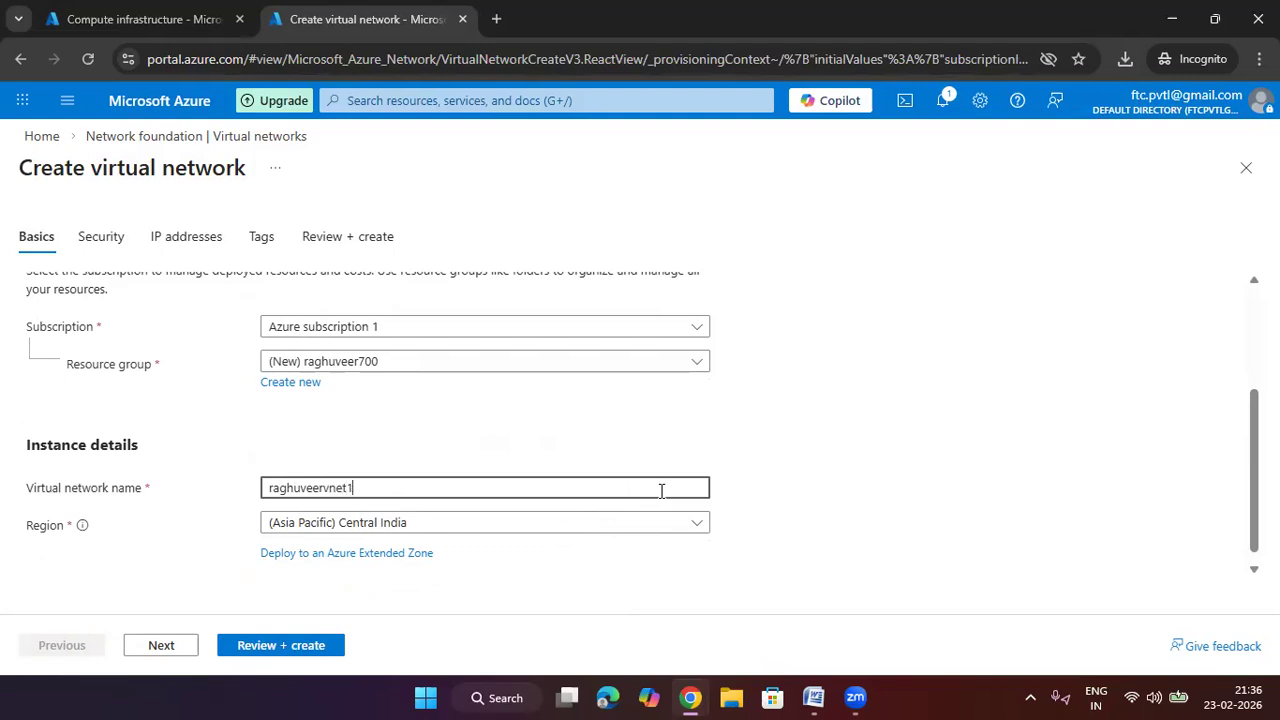
pyautogui.click(941, 456)
pyautogui.scroll(-1, 941, 456)
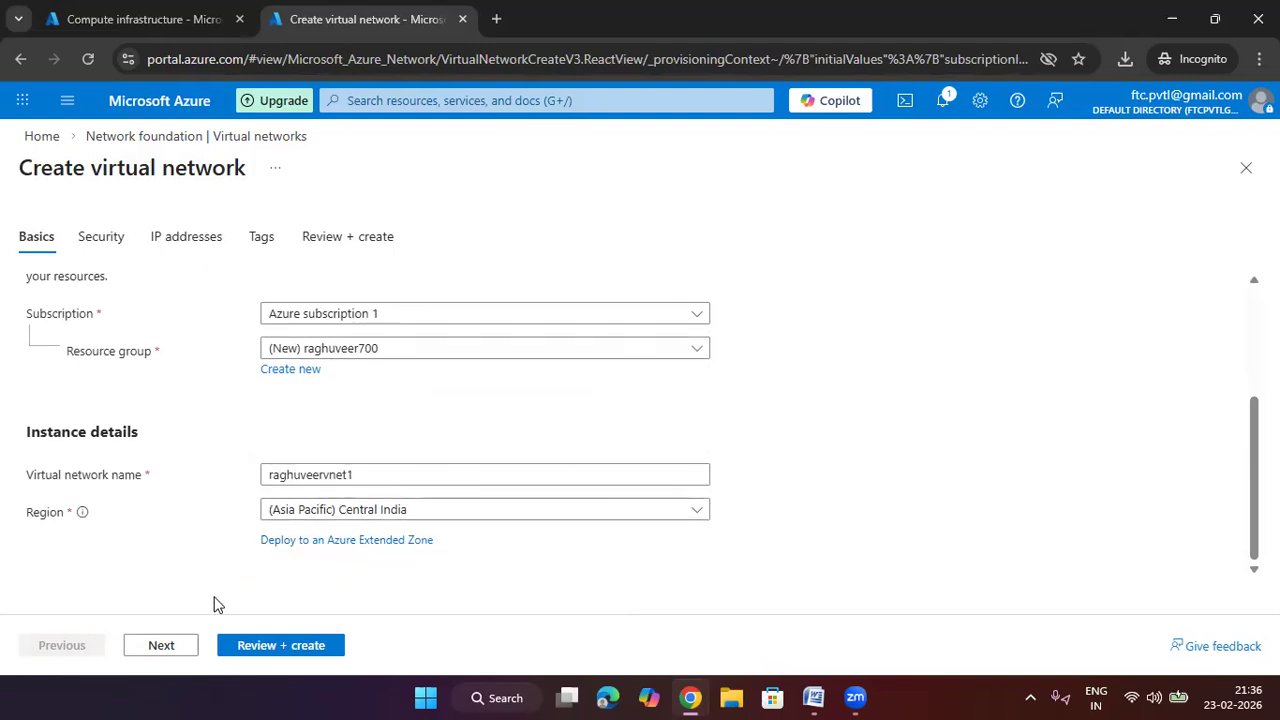
pyautogui.click(160, 645)
pyautogui.scroll(-3, 349, 494)
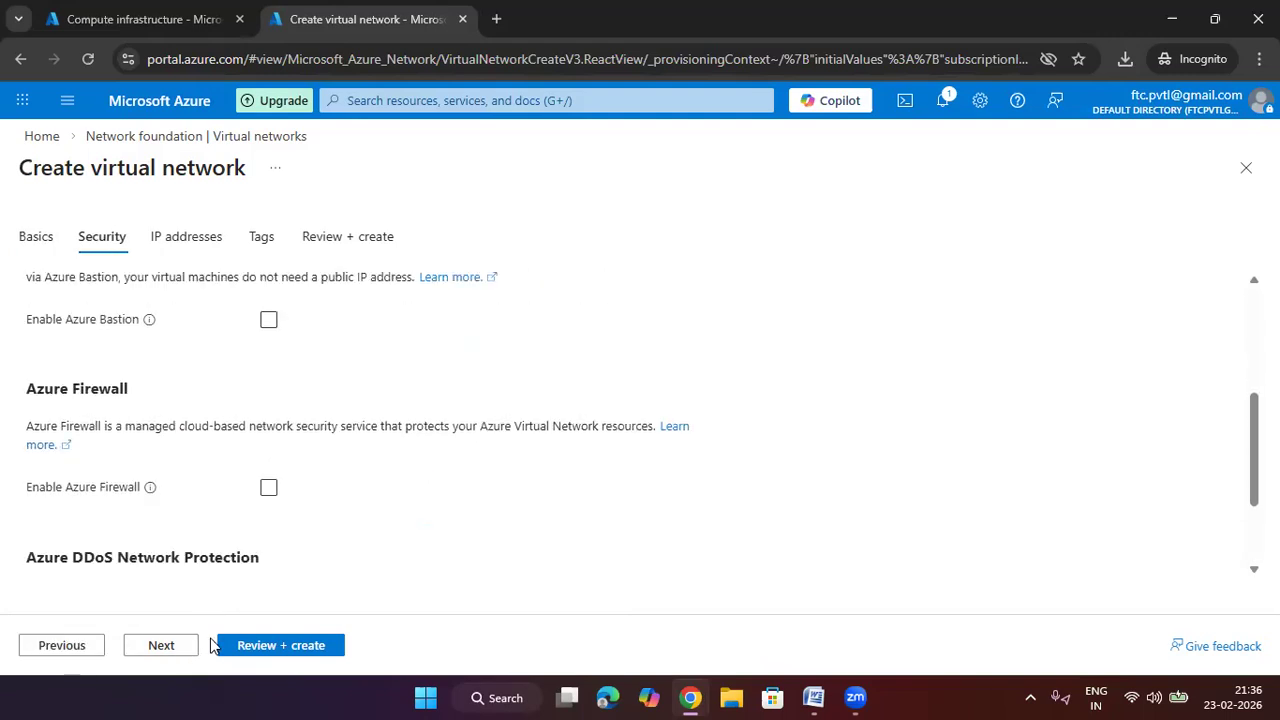
pyautogui.click(190, 647)
# Step: Add a second IPv4 address space to the network and set its starting address to 192.168.1.0
pyautogui.scroll(-1, 423, 486)
pyautogui.doubleClick(105, 368)
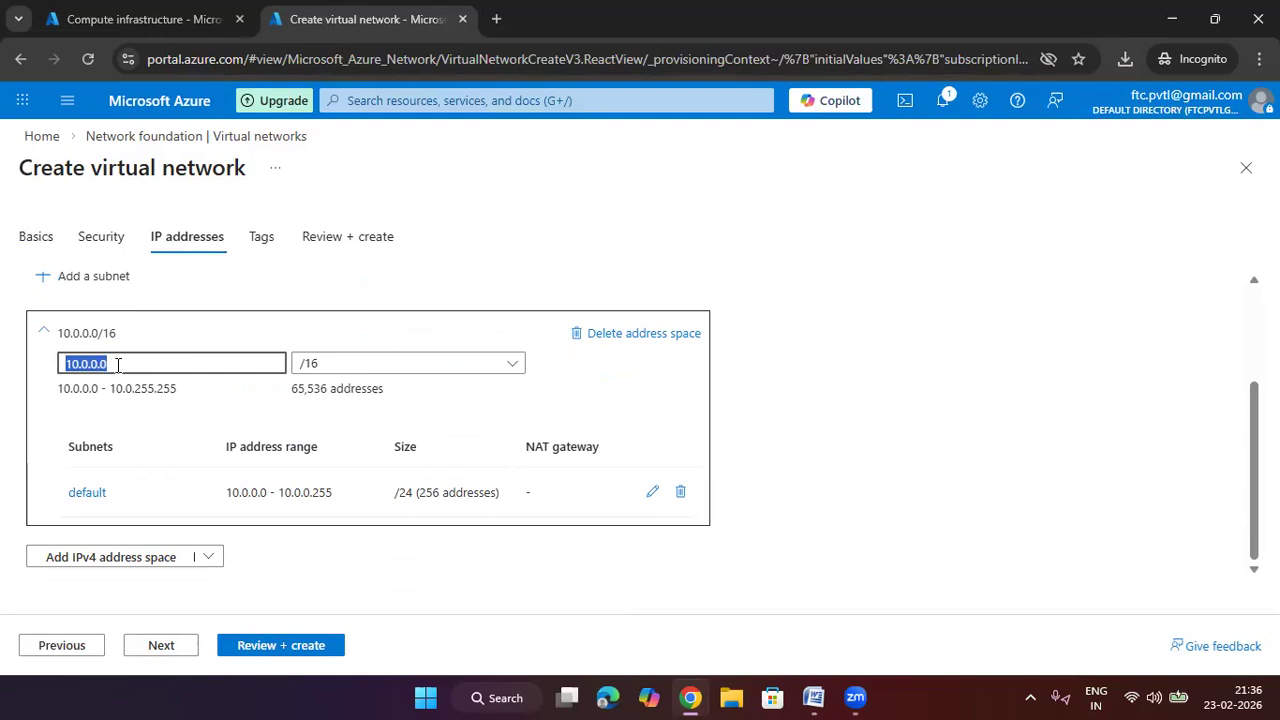
pyautogui.click(123, 365)
pyautogui.click(140, 558)
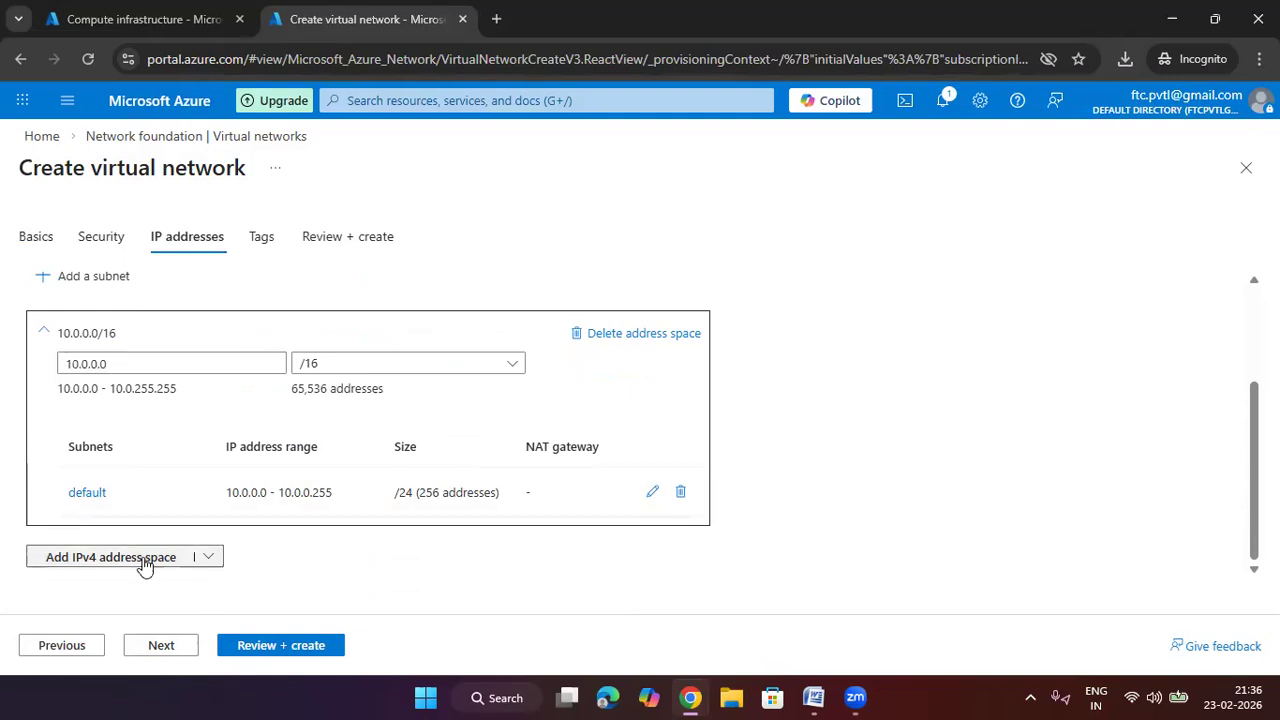
pyautogui.moveTo(125, 369); pyautogui.dragTo(50, 372)
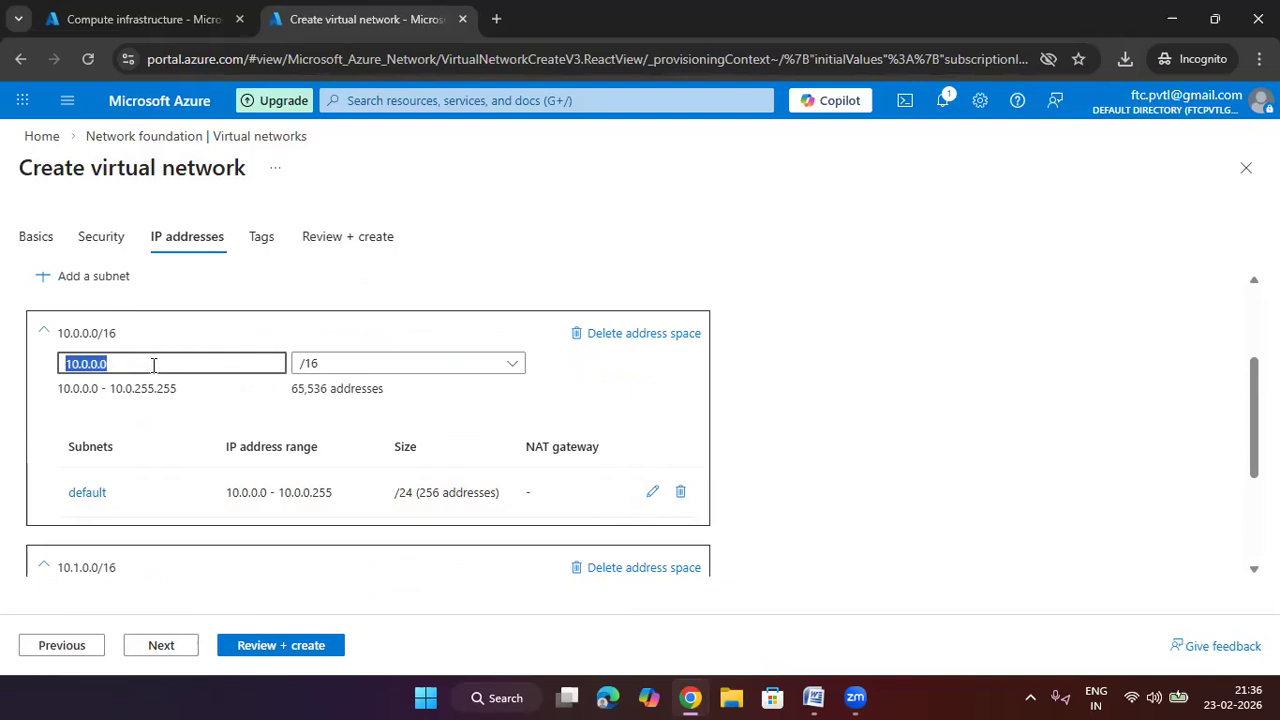
pyautogui.scroll(-3, 177, 370)
pyautogui.moveTo(157, 409); pyautogui.dragTo(45, 420)
pyautogui.write('192')
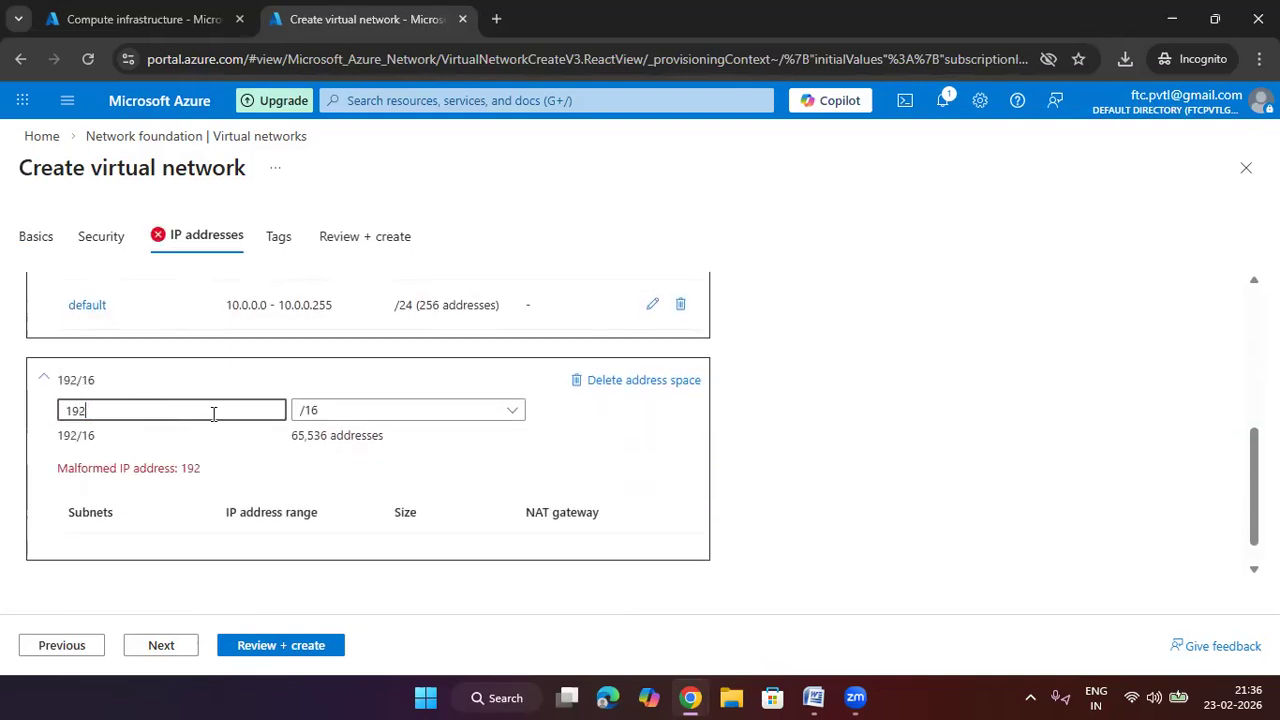
pyautogui.write('.1681.10')
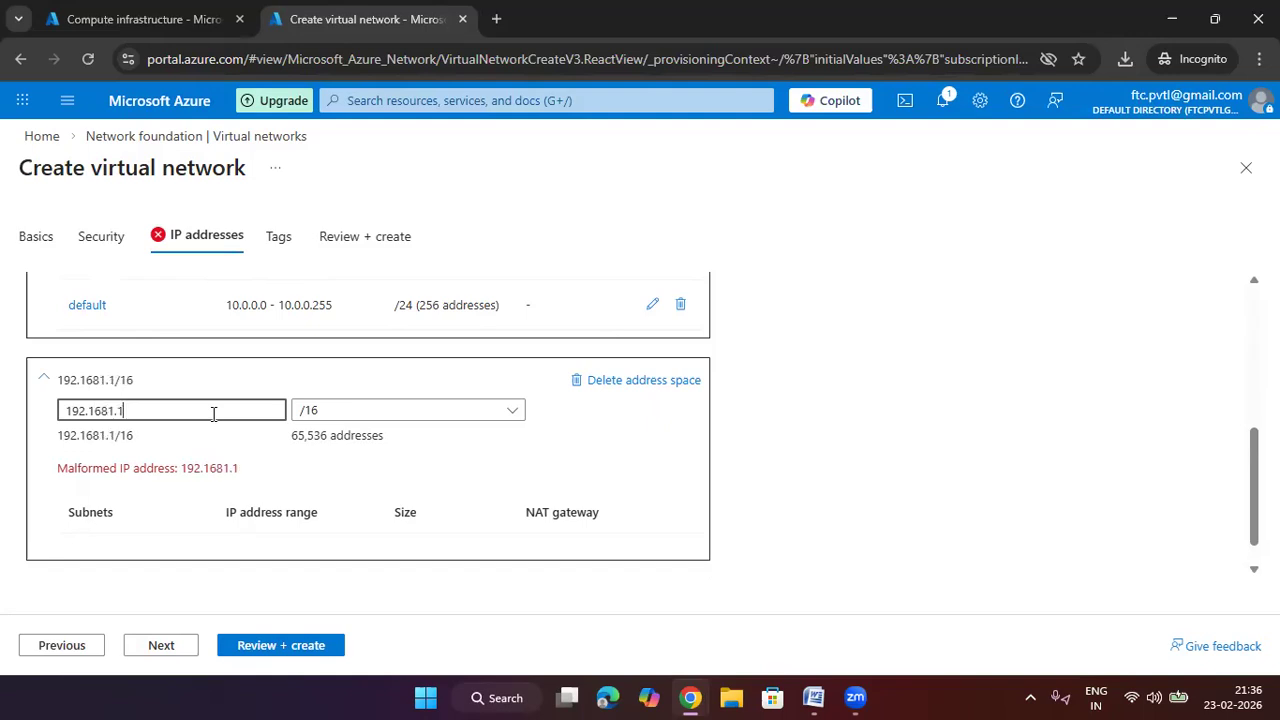
pyautogui.press('BackSpace')
pyautogui.press('BackSpace')
pyautogui.press('BackSpace')
pyautogui.press('BackSpace')
pyautogui.write('.1.0')
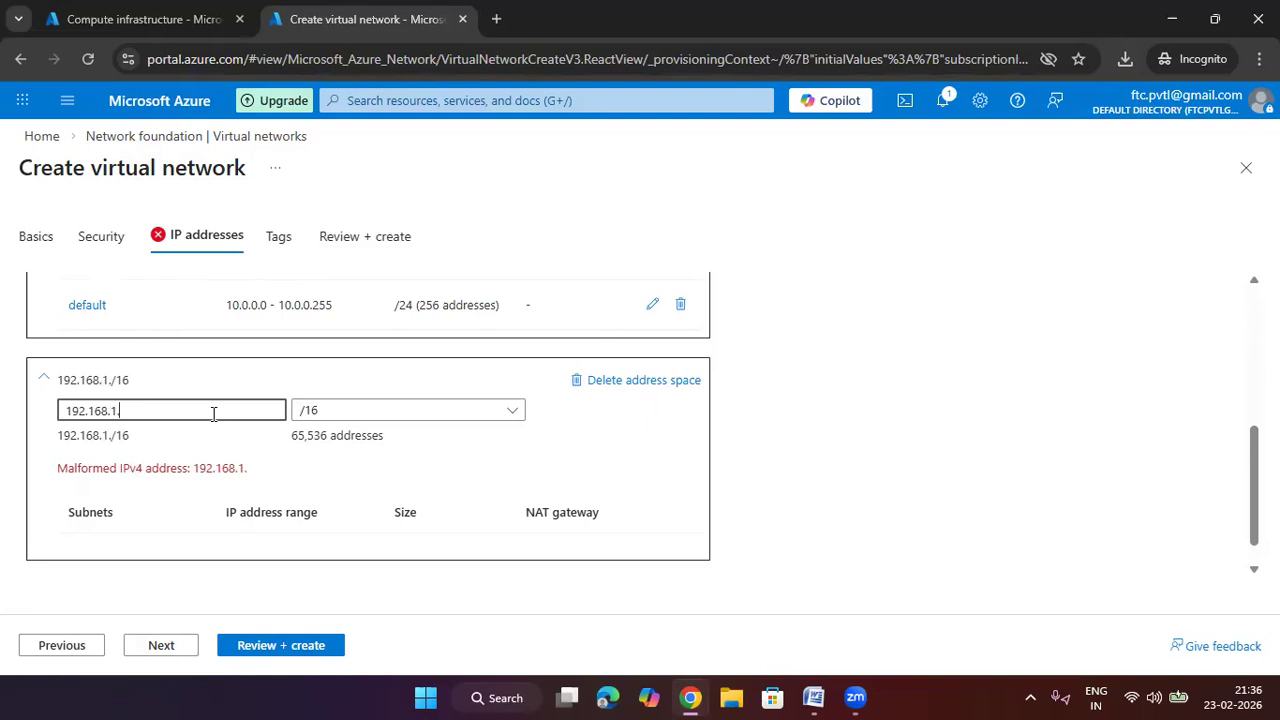
# Step: Set the prefix size of the 192.168.1.0 address space to /24
pyautogui.press('Tab')
pyautogui.press('Down')
pyautogui.press('Down')
pyautogui.press('Down')
pyautogui.press('Down')
pyautogui.press('Down')
pyautogui.press('Down')
pyautogui.press('Down')
pyautogui.press('Down')
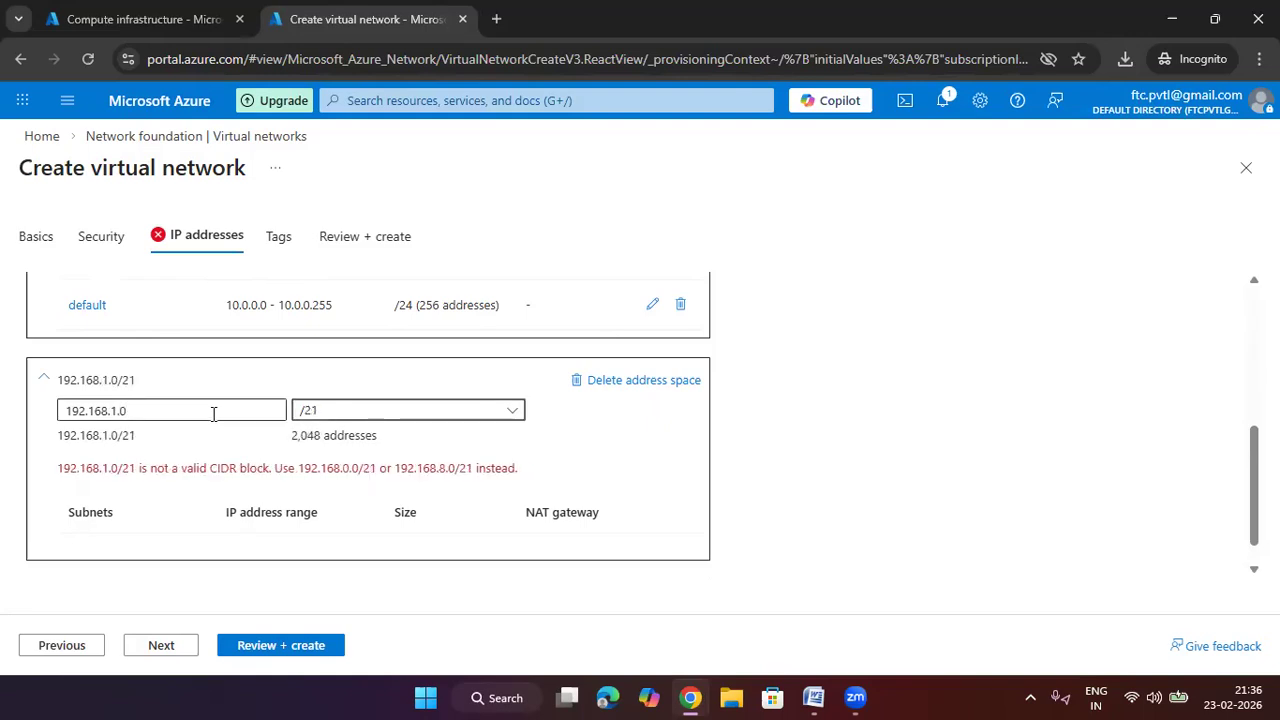
pyautogui.click(857, 452)
pyautogui.scroll(-2, 860, 451)
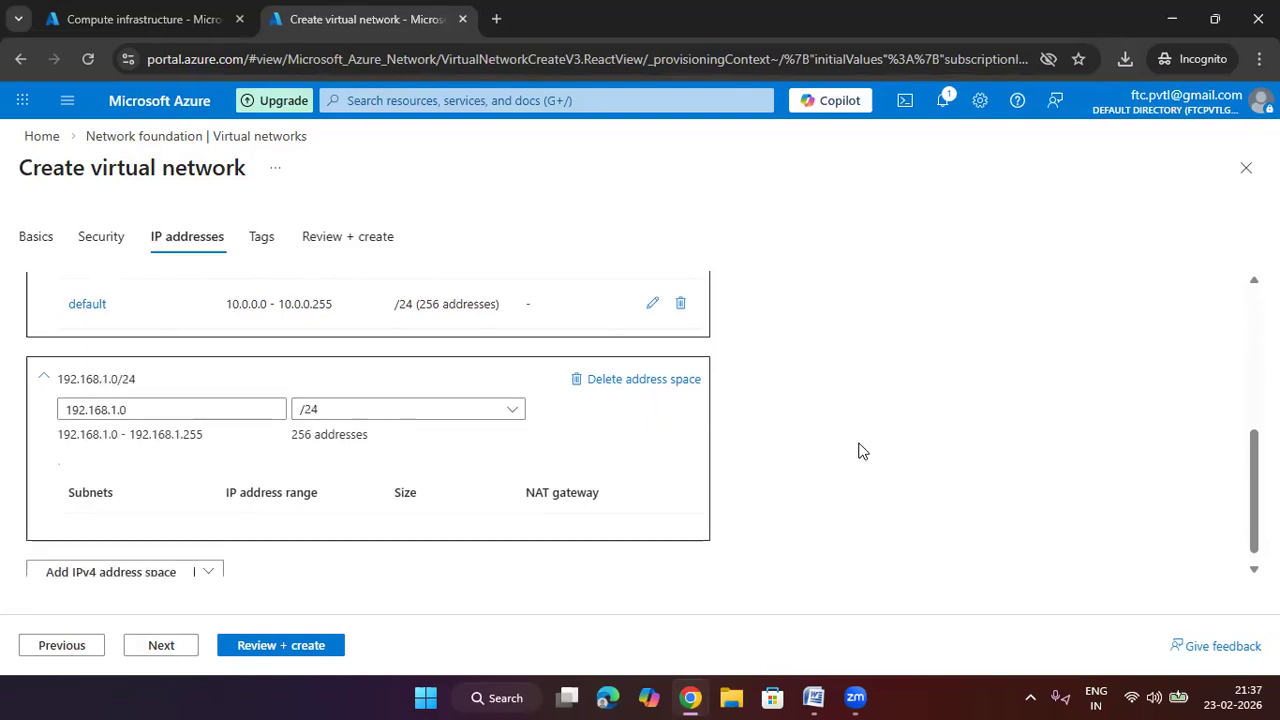
# Step: Leave the tags empty, proceed to the review and create the virtual network
pyautogui.click(161, 646)
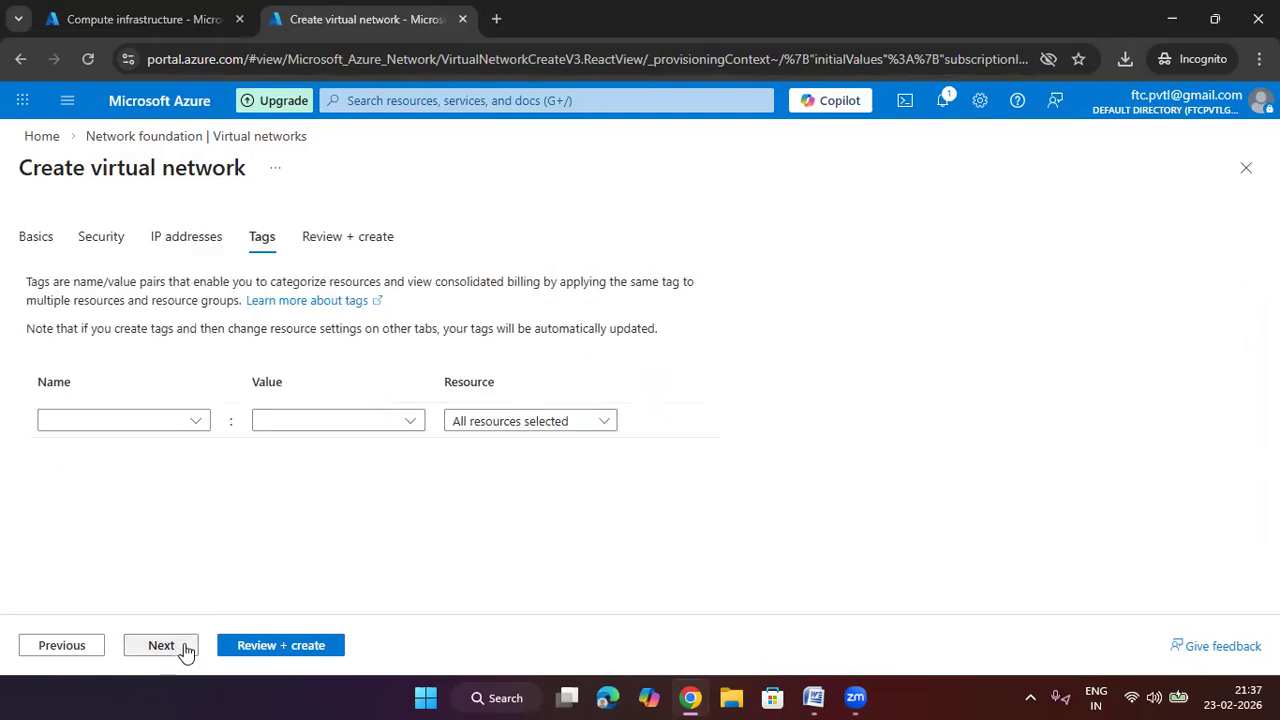
pyautogui.click(185, 648)
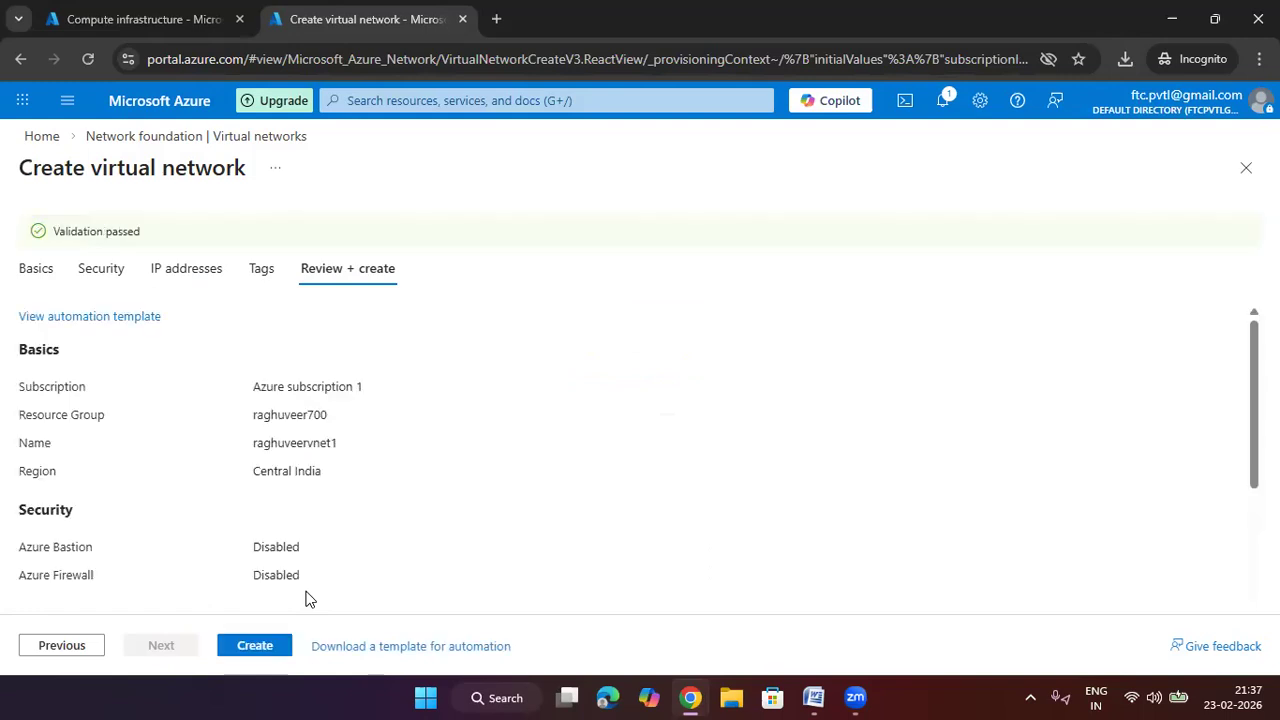
pyautogui.click(255, 648)
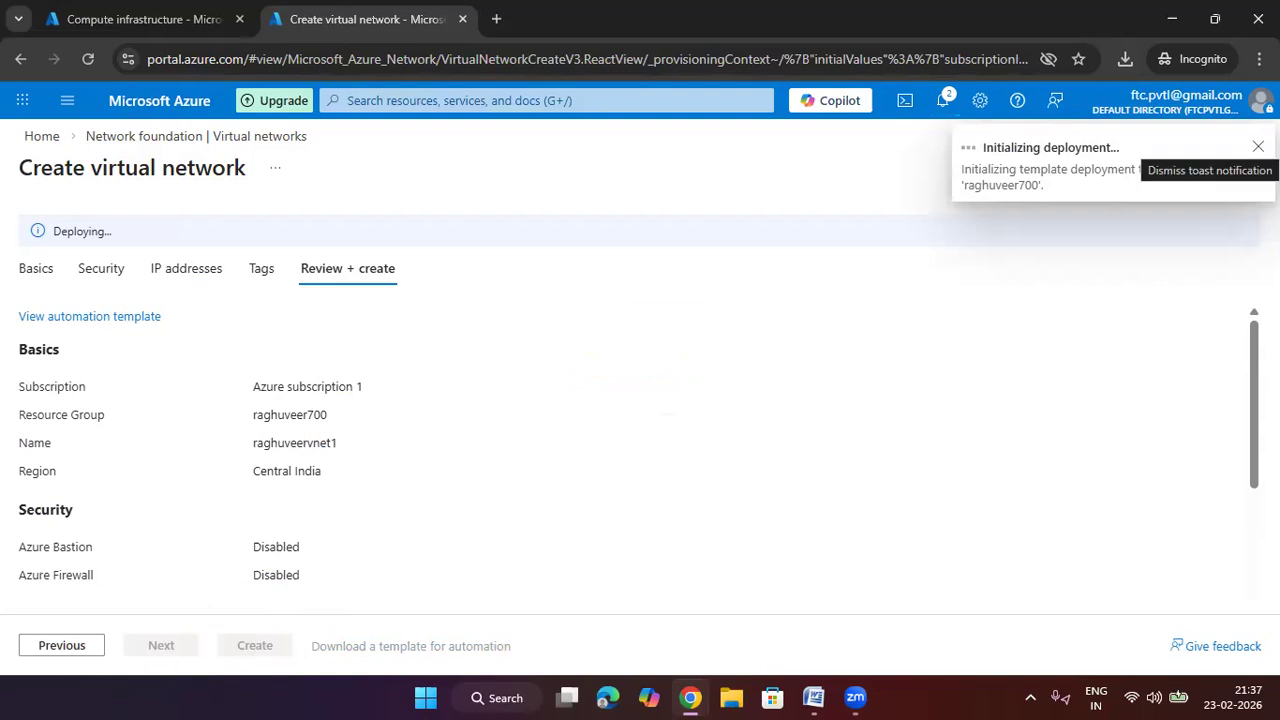
# Step: Return to the portal home, start creating another virtual network and assign it to the existing resource group raghuveer700
pyautogui.click(40, 136)
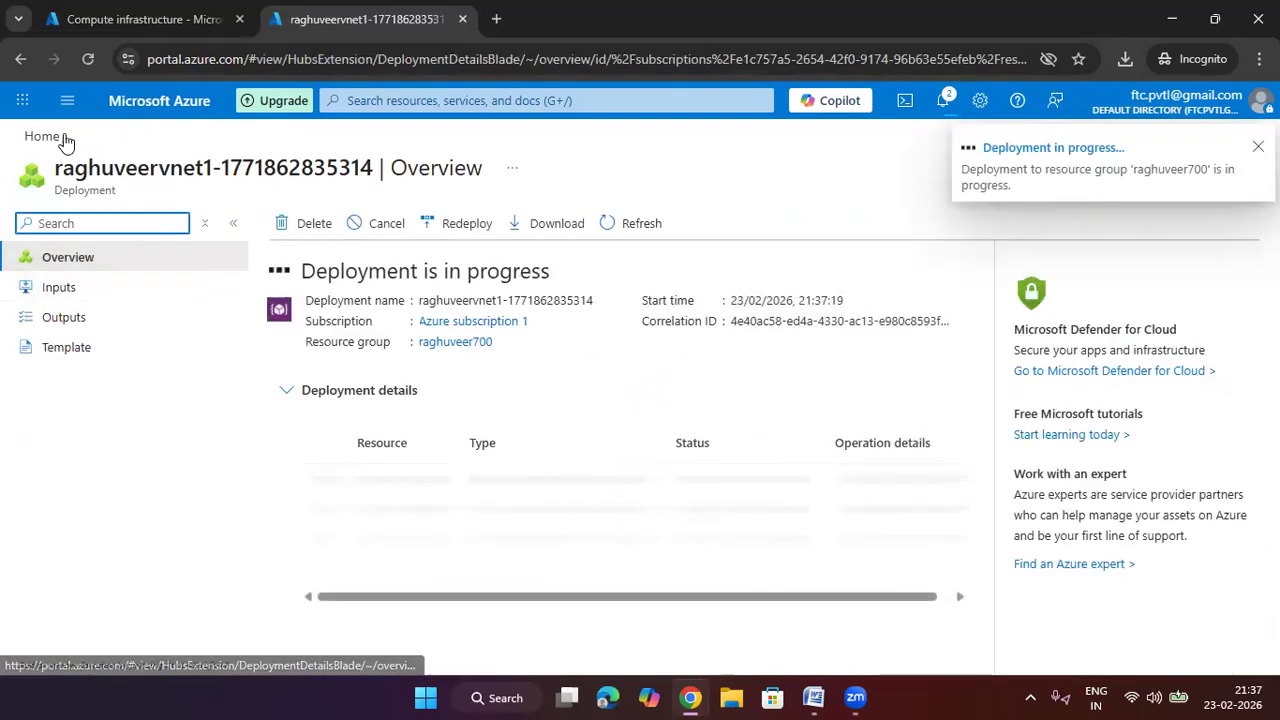
pyautogui.click(40, 135)
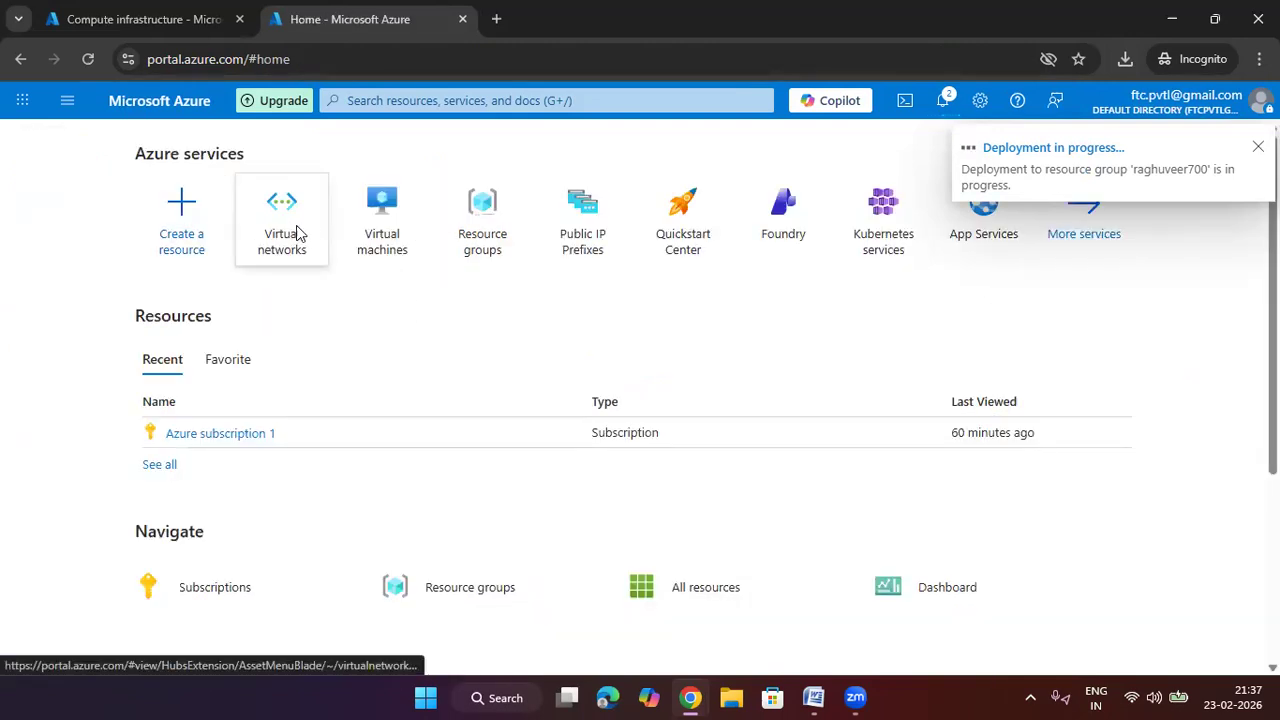
pyautogui.click(282, 203)
pyautogui.click(766, 546)
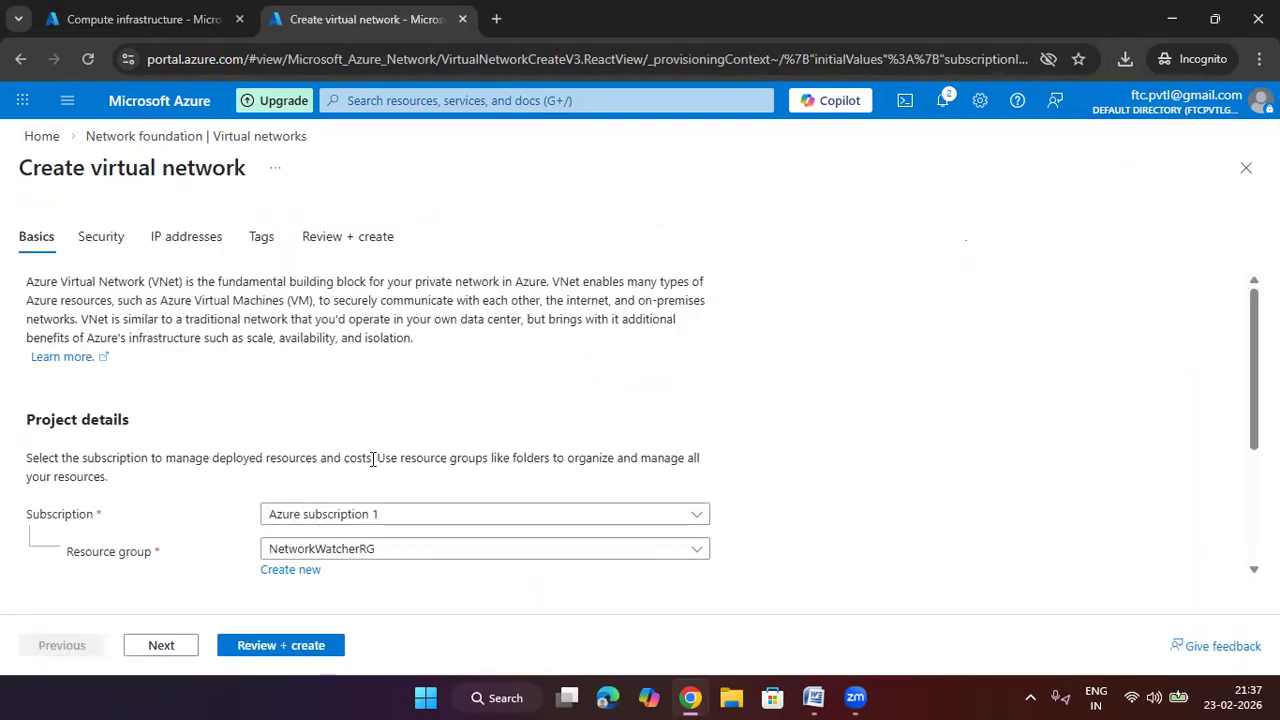
pyautogui.scroll(-2, 365, 420)
pyautogui.click(358, 368)
pyautogui.click(433, 455)
# Step: Enter raghuveervnet as the second network's name and proceed to its IP address settings, leaving the security options unchanged
pyautogui.click(401, 486)
pyautogui.write('raghuver')
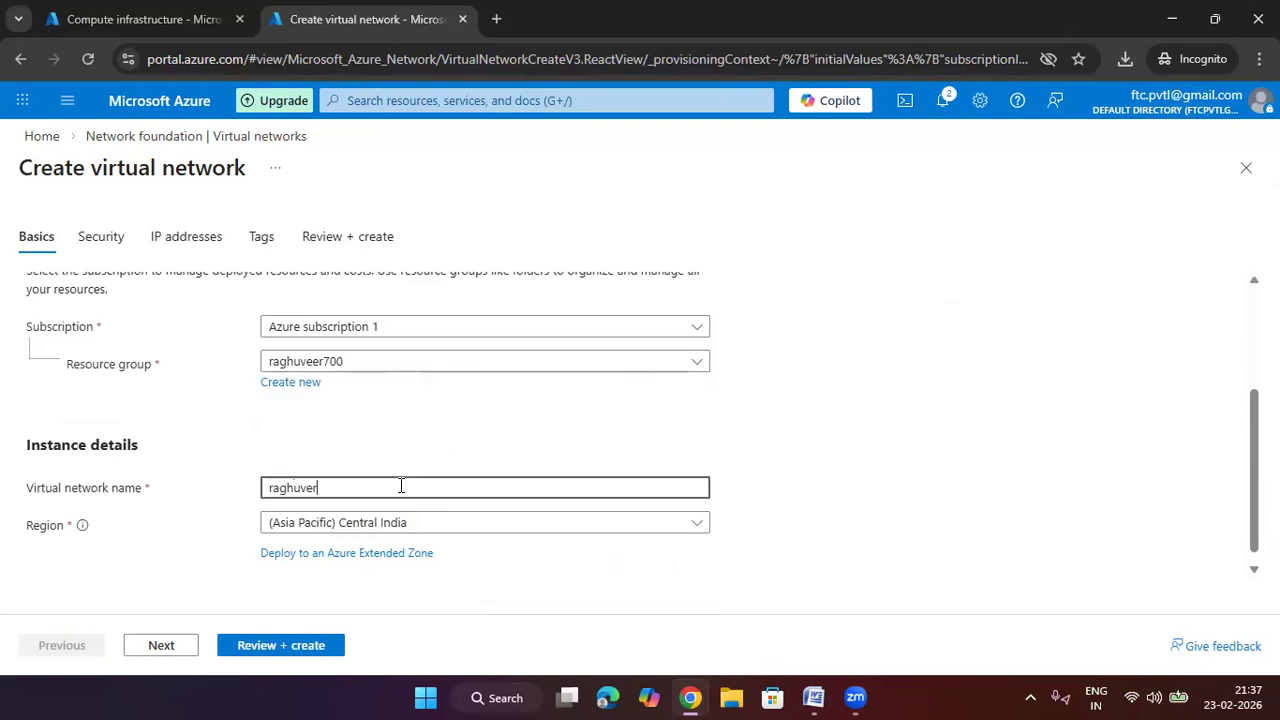
pyautogui.press('BackSpace')
pyautogui.write('ervnet')
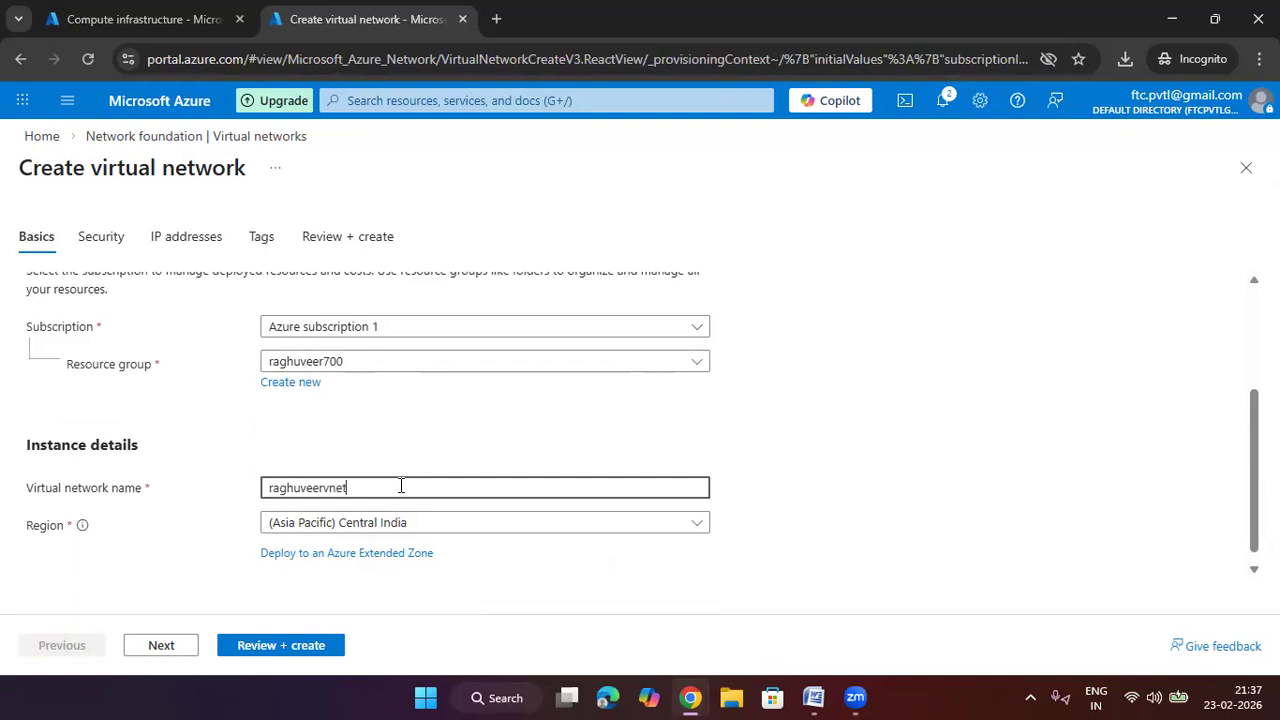
pyautogui.click(170, 645)
pyautogui.scroll(-5, 251, 563)
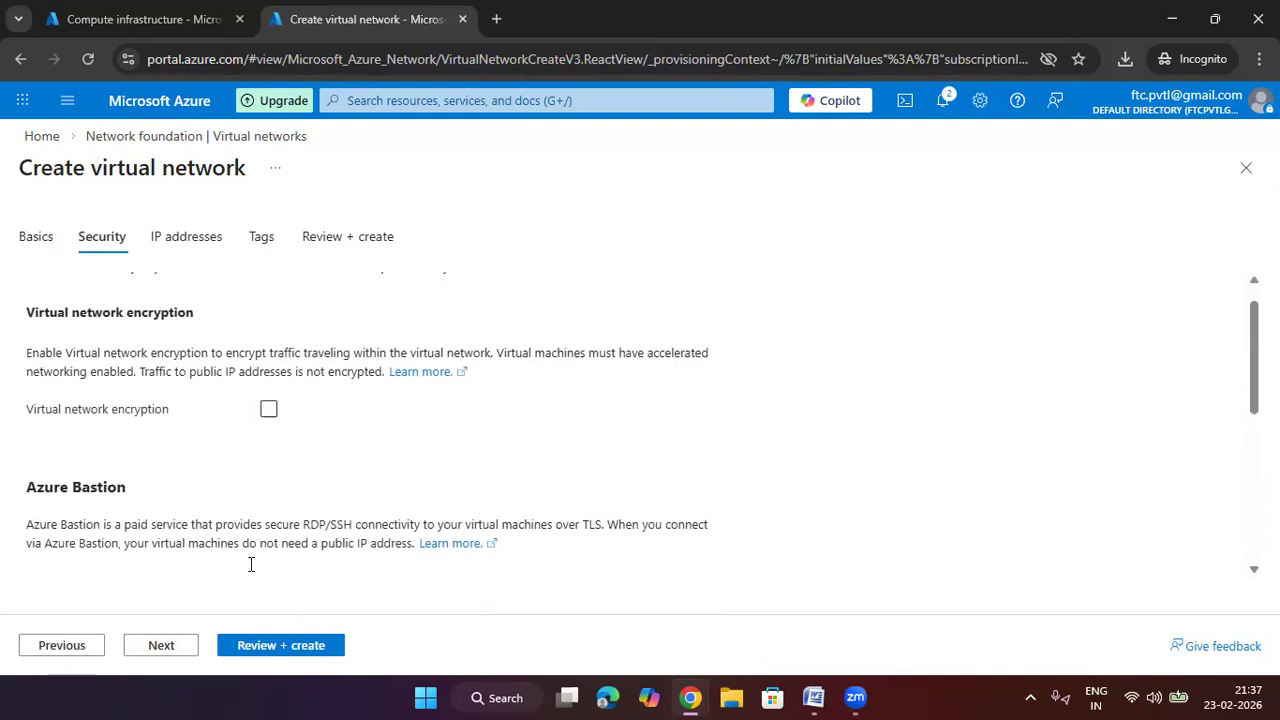
pyautogui.click(167, 647)
# Step: Add another IPv4 address space to the second network and set its starting address to 192.168.2.0
pyautogui.scroll(-1, 255, 560)
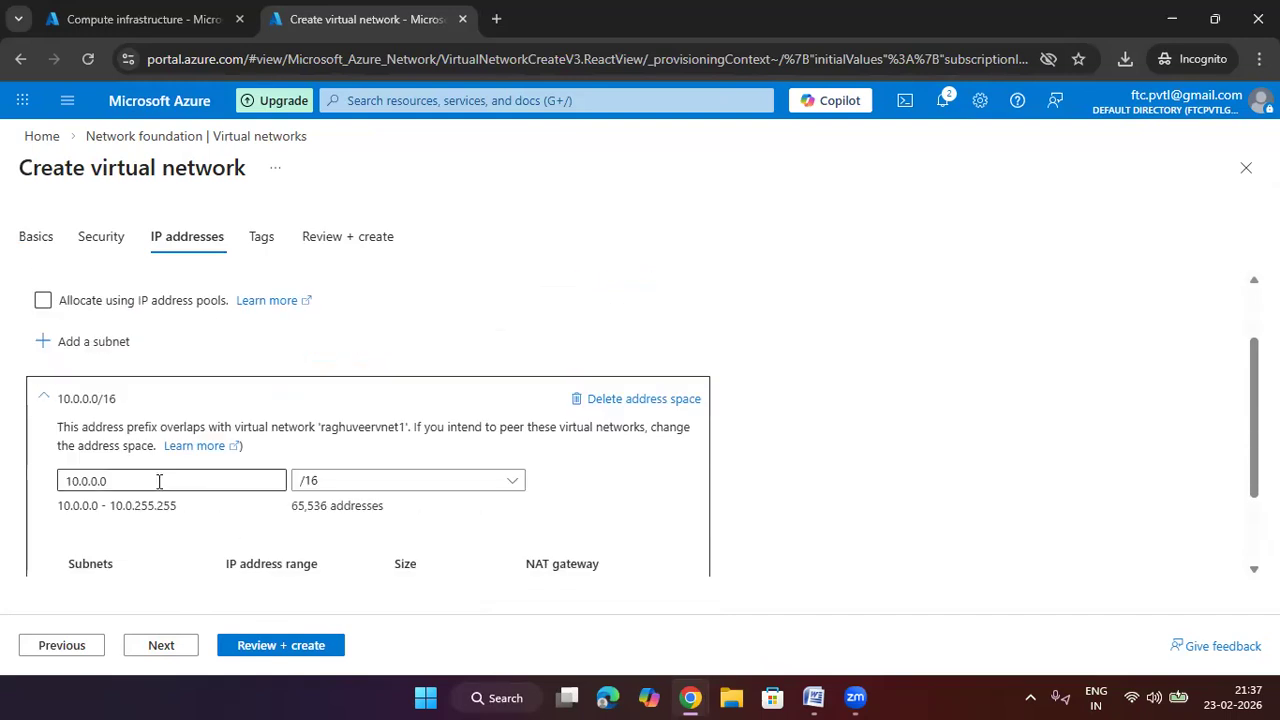
pyautogui.scroll(-1, 197, 495)
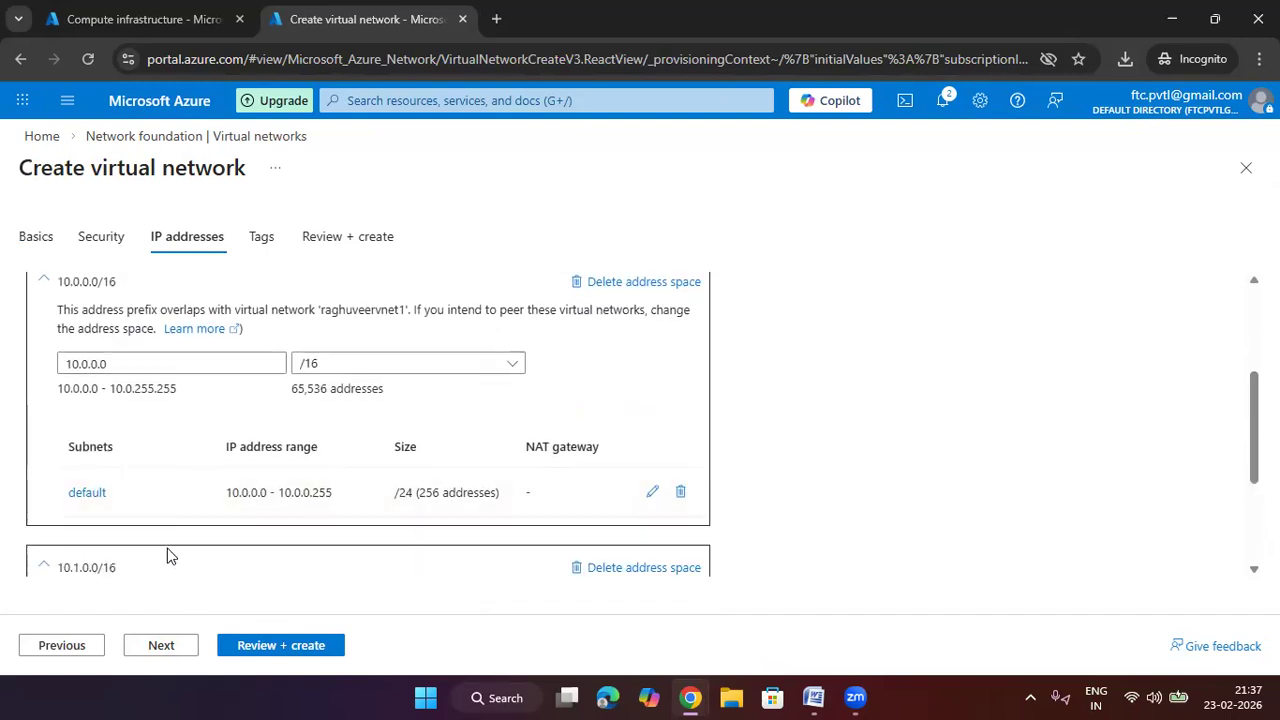
pyautogui.click(163, 558)
pyautogui.scroll(-2, 238, 515)
pyautogui.tripleClick(157, 411)
pyautogui.write('1')
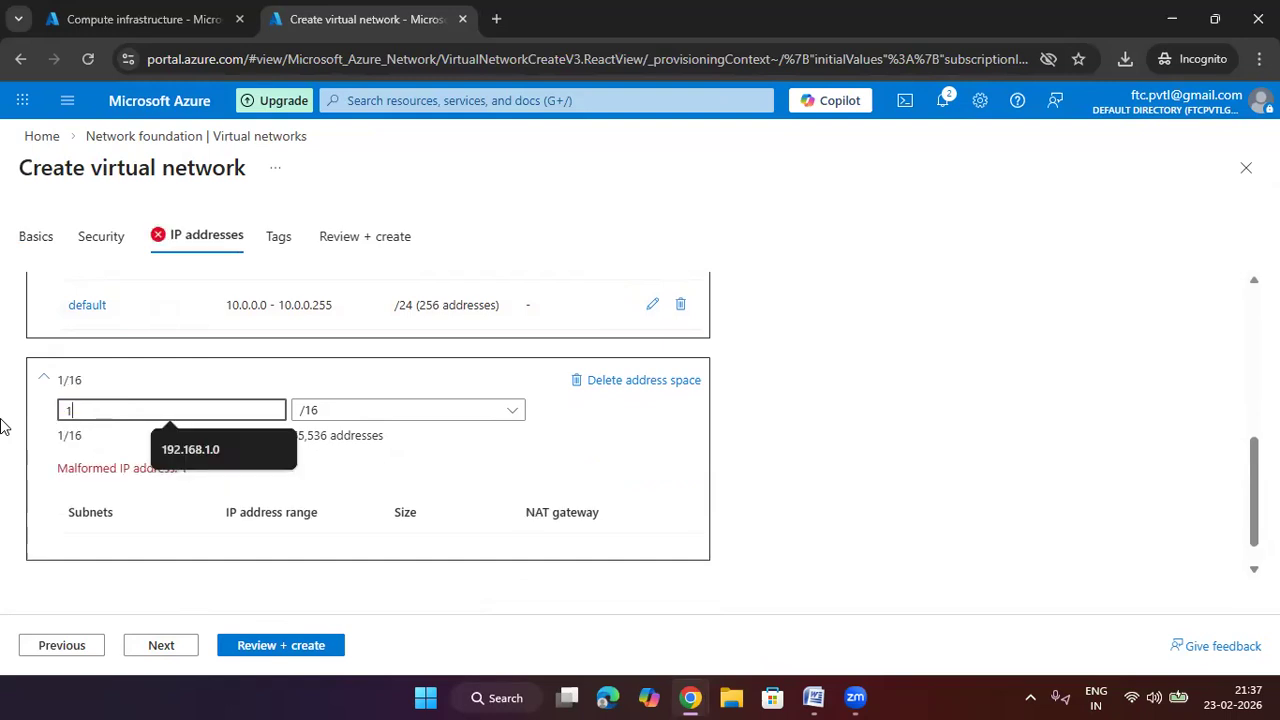
pyautogui.write('92.168.2.0')
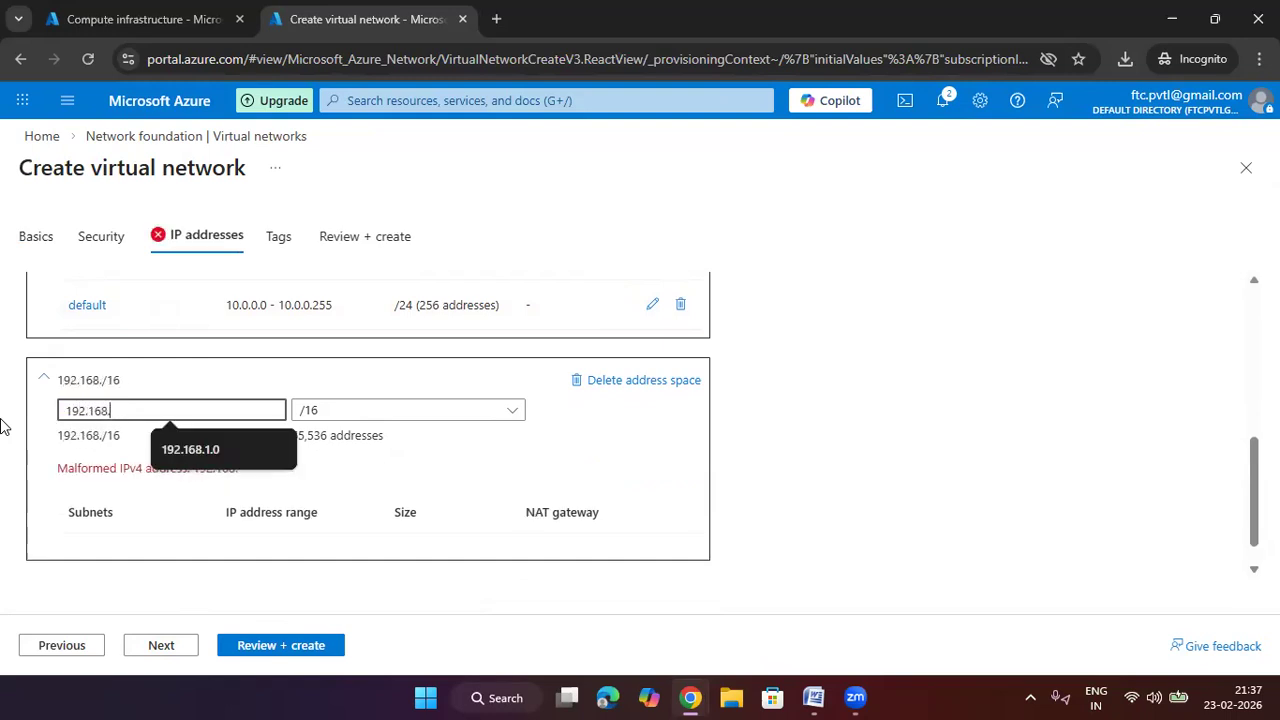
# Step: Set the prefix size of the 192.168.2.0 address space to /24
pyautogui.press('Tab')
pyautogui.press('Down')
pyautogui.press('Down')
pyautogui.press('Down')
pyautogui.press('Down')
pyautogui.press('Down')
pyautogui.press('Down')
pyautogui.press('Down')
pyautogui.press('Down')
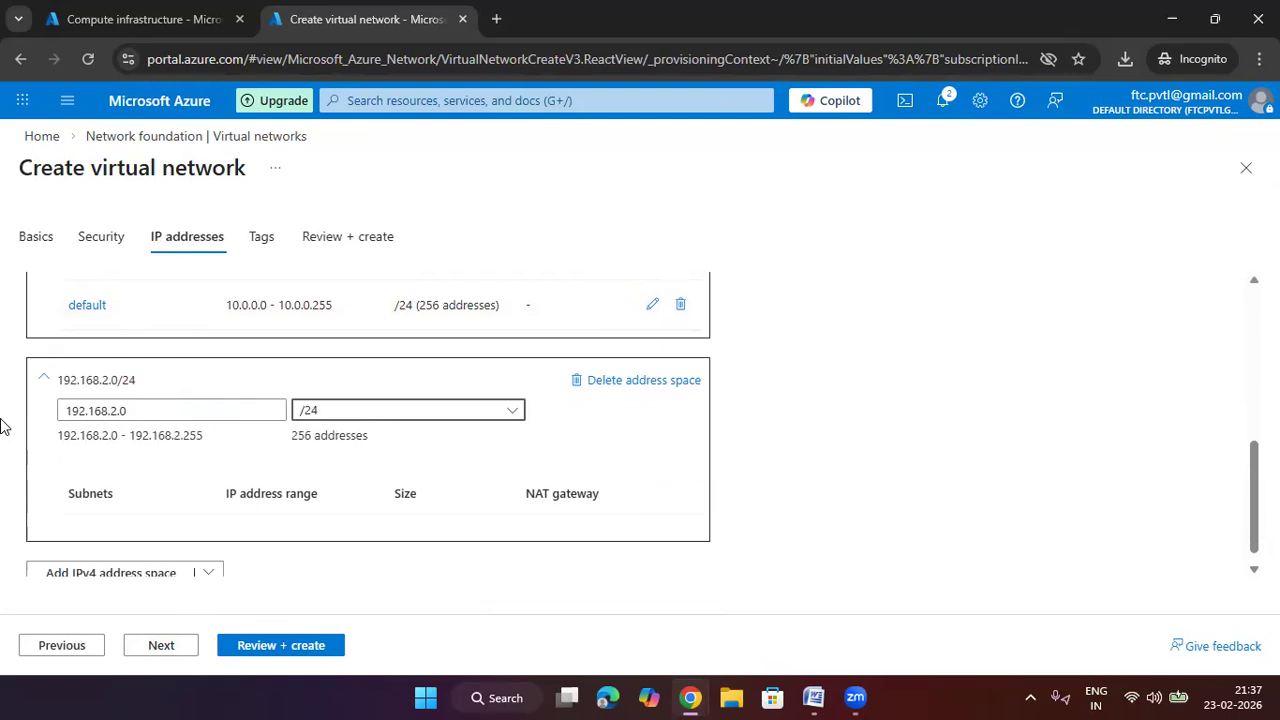
pyautogui.tripleClick(180, 411)
pyautogui.scroll(2, 193, 433)
pyautogui.moveTo(154, 366); pyautogui.dragTo(40, 364)
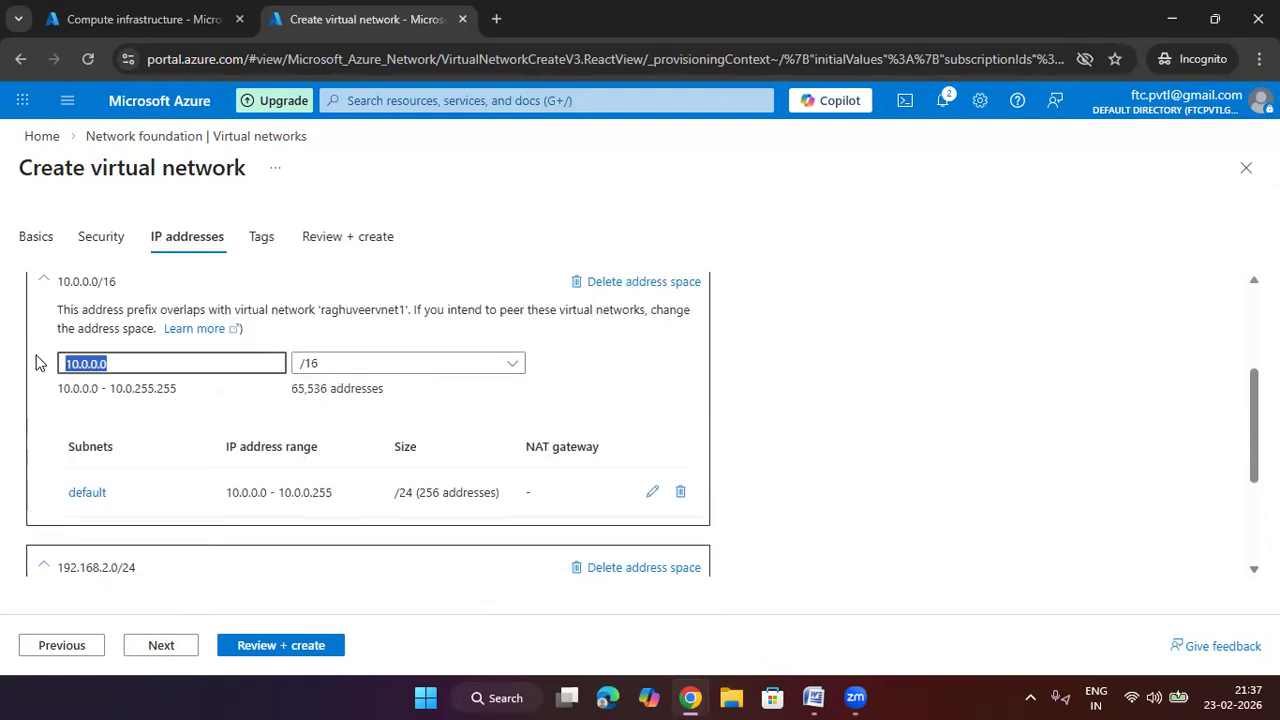
pyautogui.click(123, 363)
pyautogui.moveTo(112, 363); pyautogui.dragTo(42, 368)
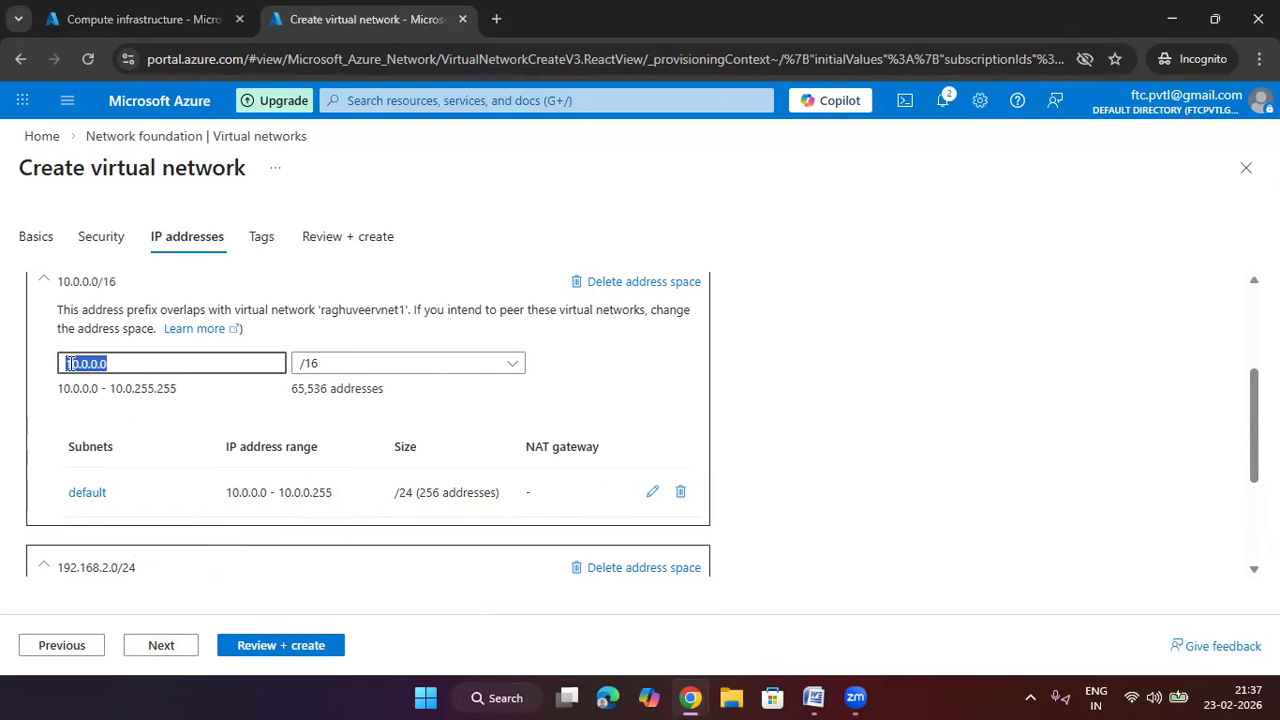
pyautogui.click(140, 363)
pyautogui.moveTo(108, 363); pyautogui.dragTo(18, 372)
# Step: Validate and create the second virtual network raghuveervnet2, dismissing the deployment notification
pyautogui.click(273, 640)
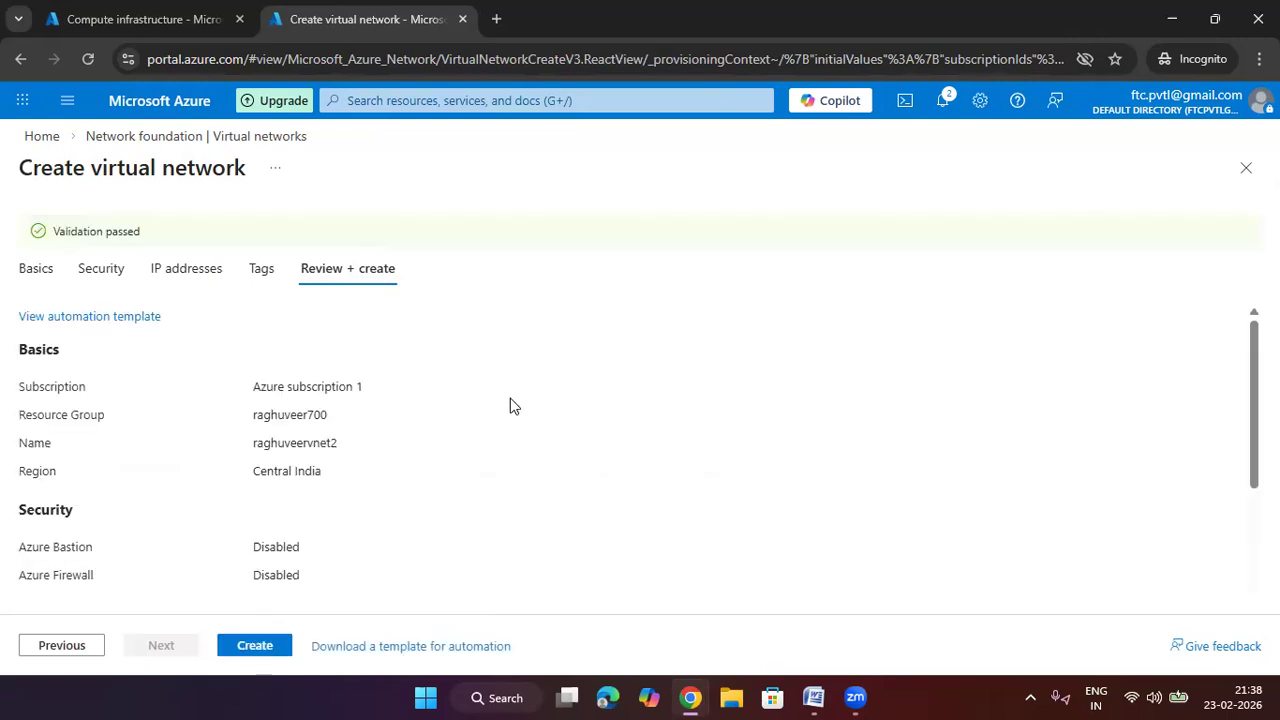
pyautogui.click(274, 645)
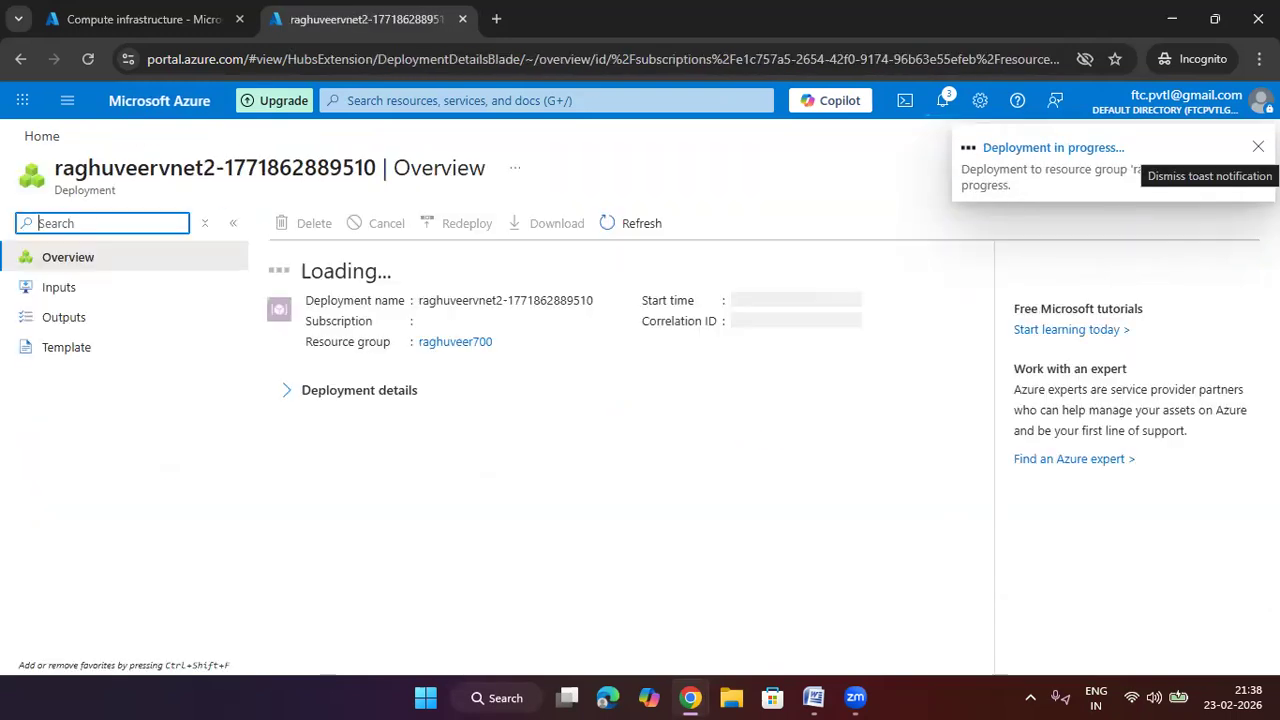
pyautogui.click(1258, 147)
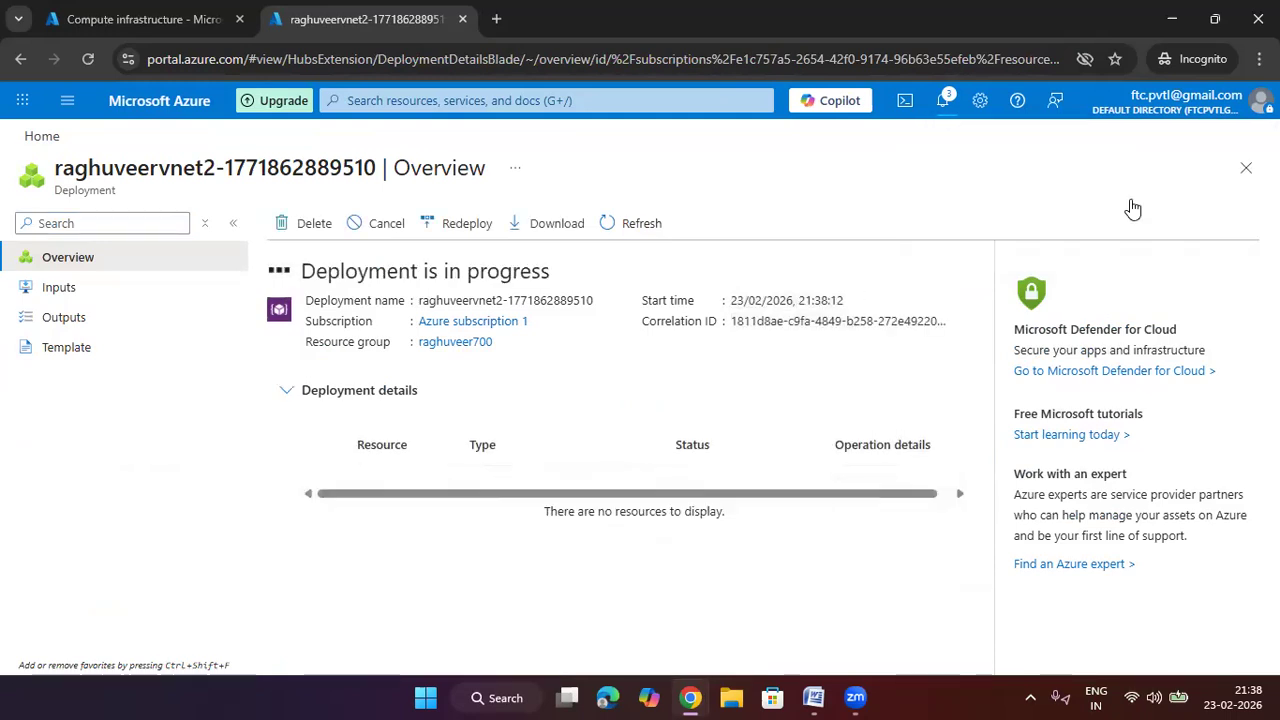
# Step: Return to the portal home, open the list of virtual networks and refresh it
pyautogui.click(52, 137)
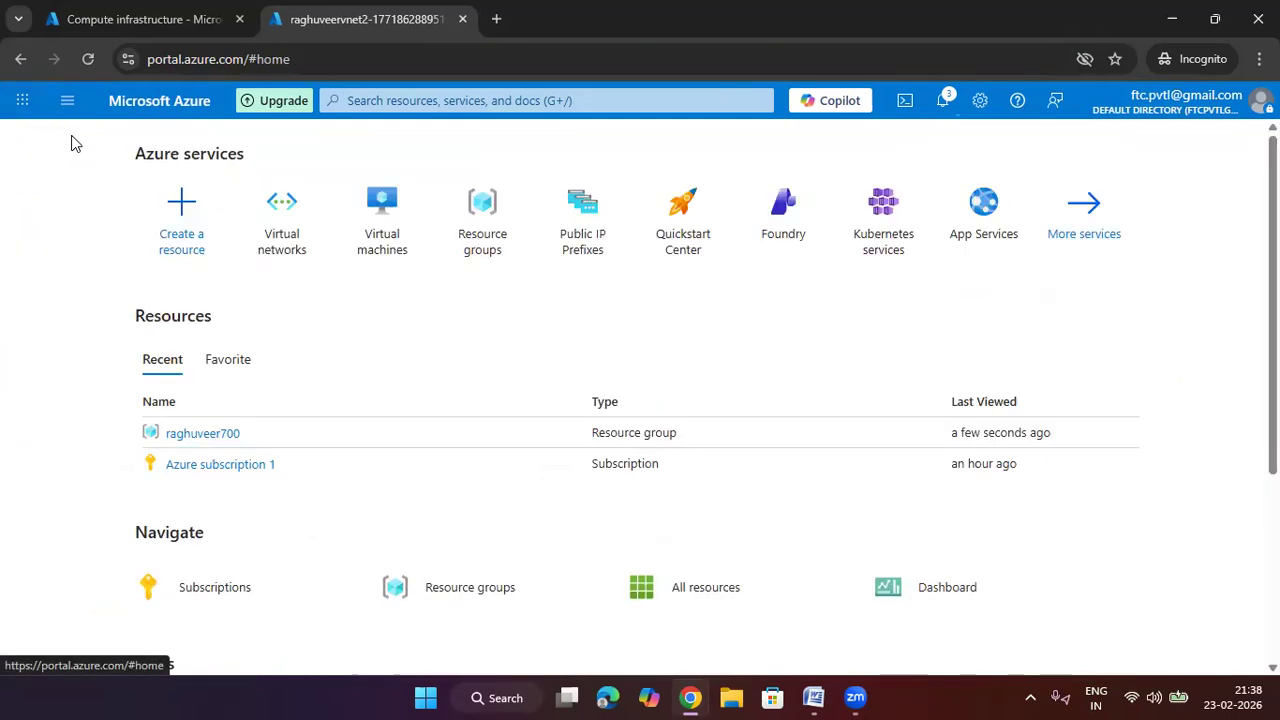
pyautogui.click(294, 238)
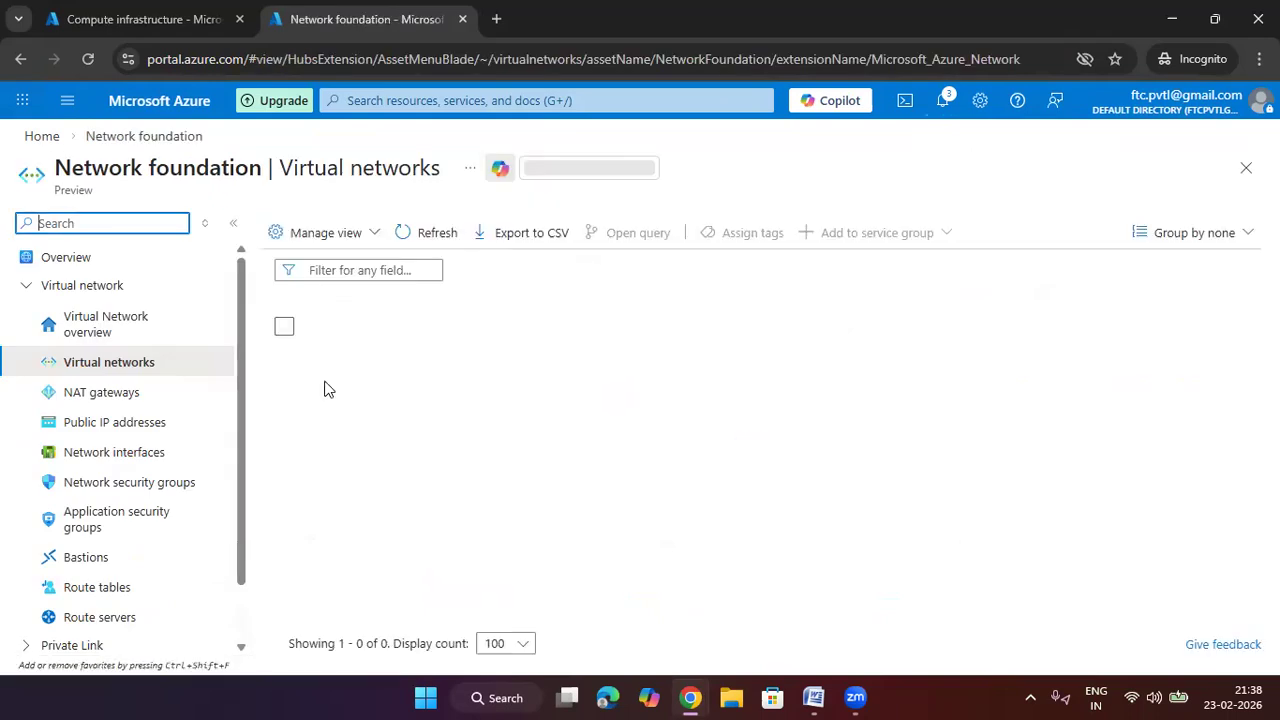
pyautogui.click(1258, 147)
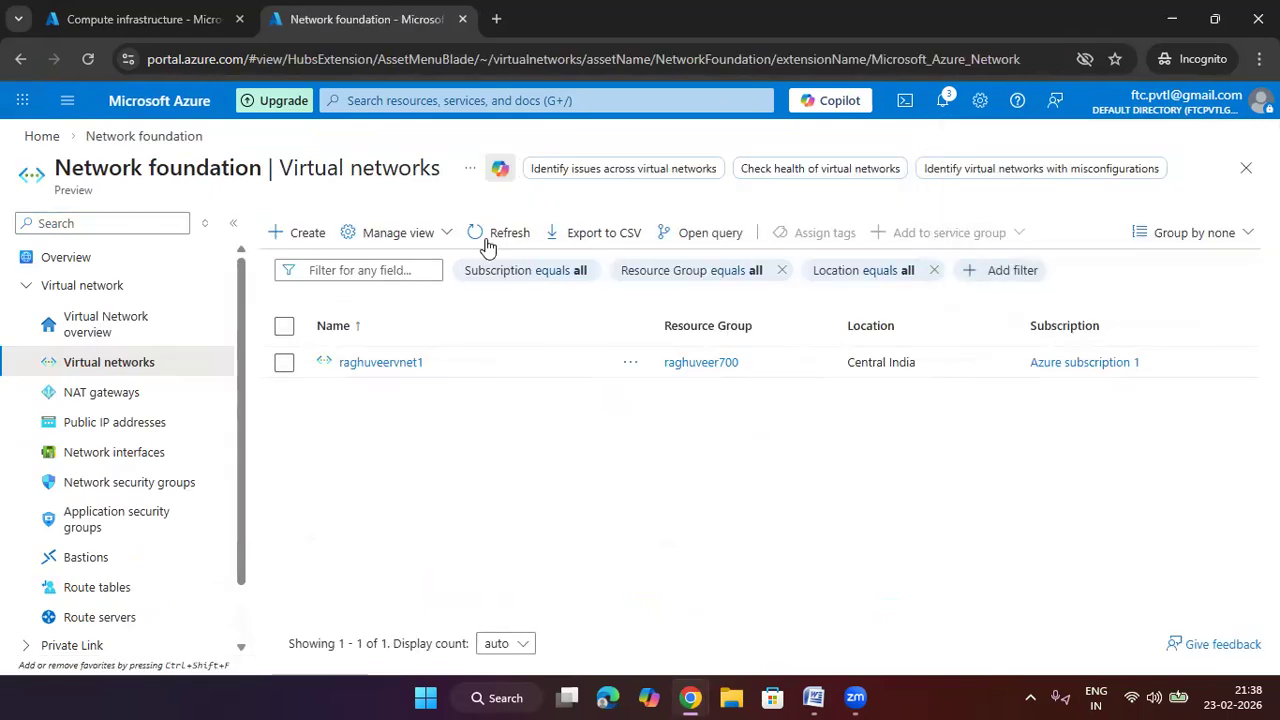
pyautogui.click(490, 232)
pyautogui.click(590, 233)
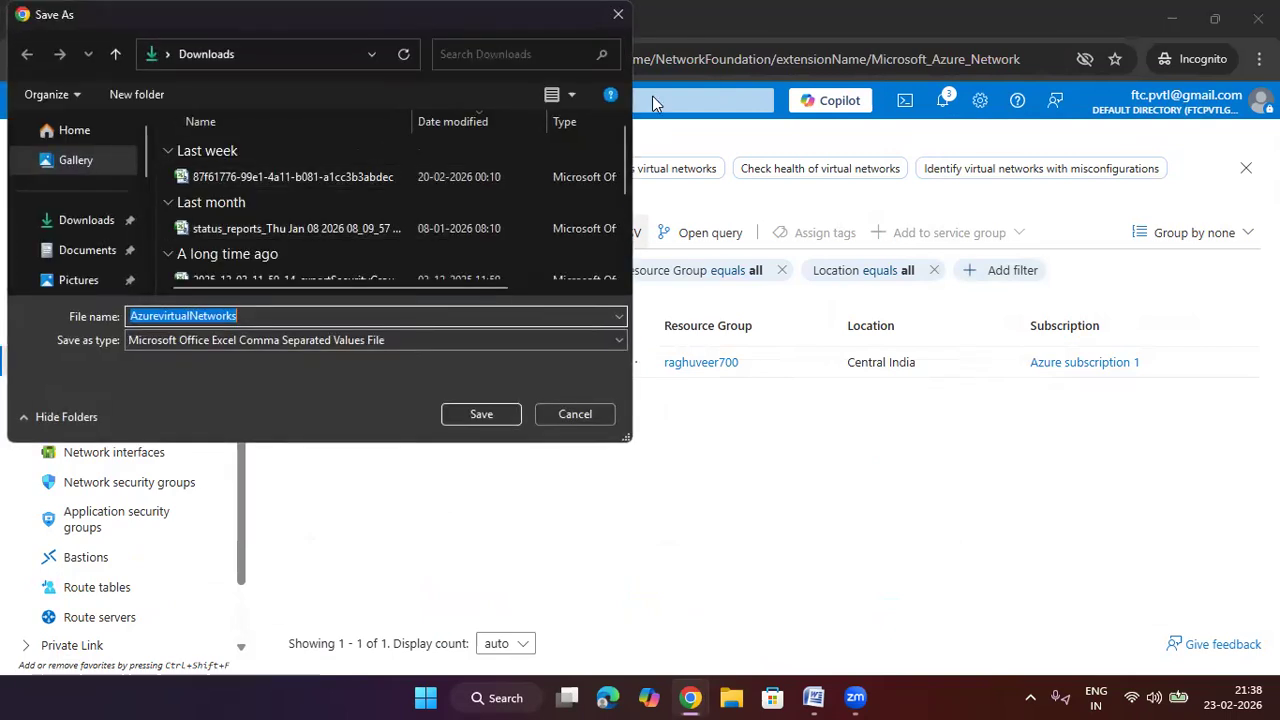
pyautogui.click(618, 14)
pyautogui.click(470, 233)
pyautogui.click(474, 234)
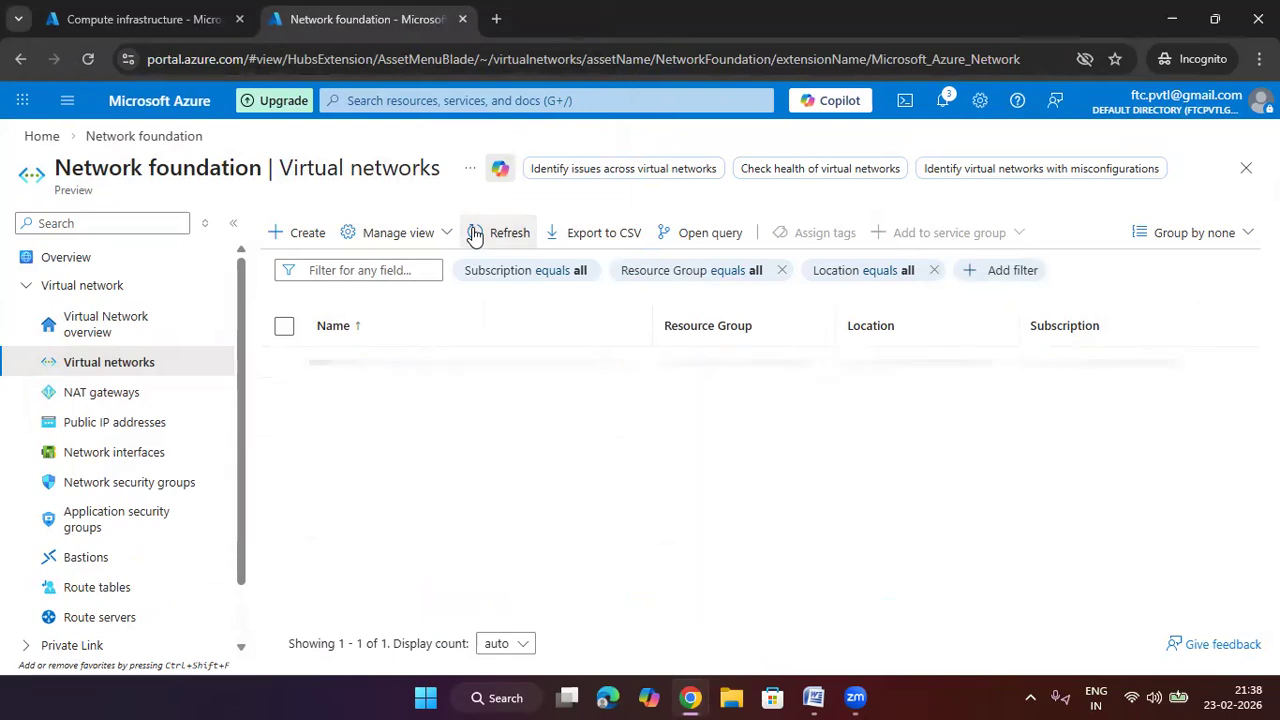
# Step: Open the address space settings of raghuveervnet2 and examine the overlap message for its 10.0.0.0/16 range
pyautogui.click(415, 392)
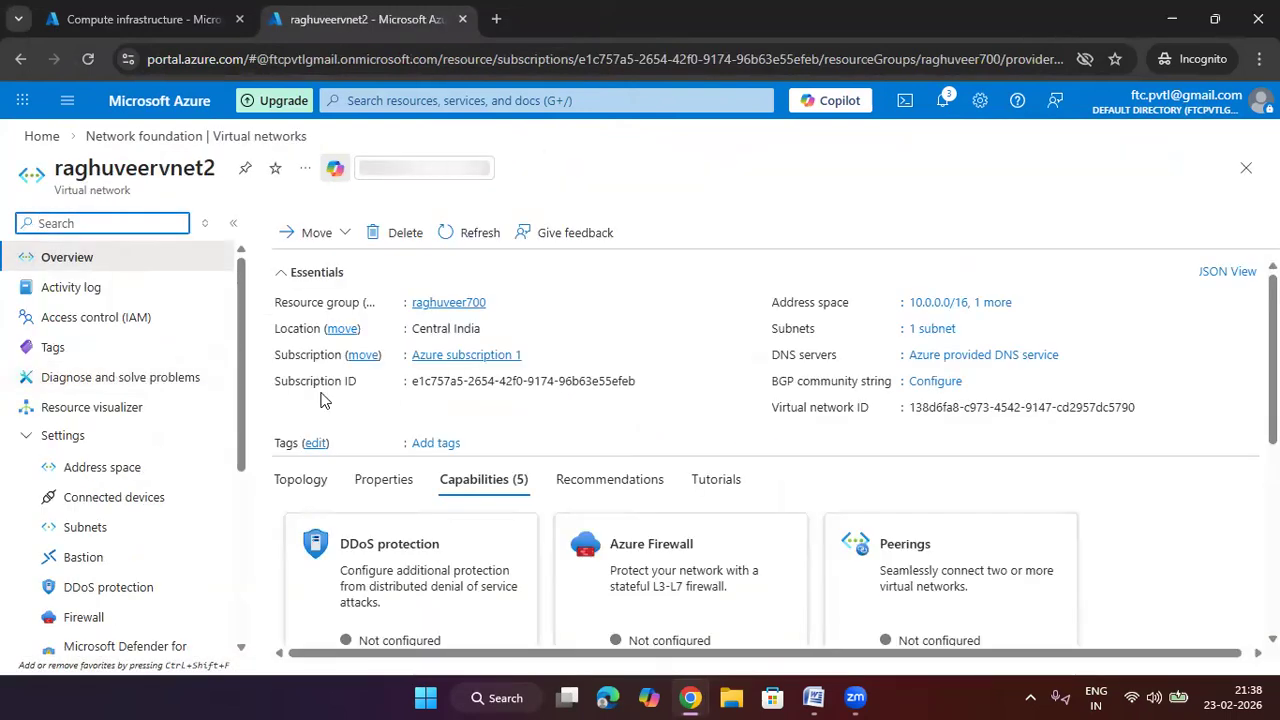
pyautogui.click(102, 467)
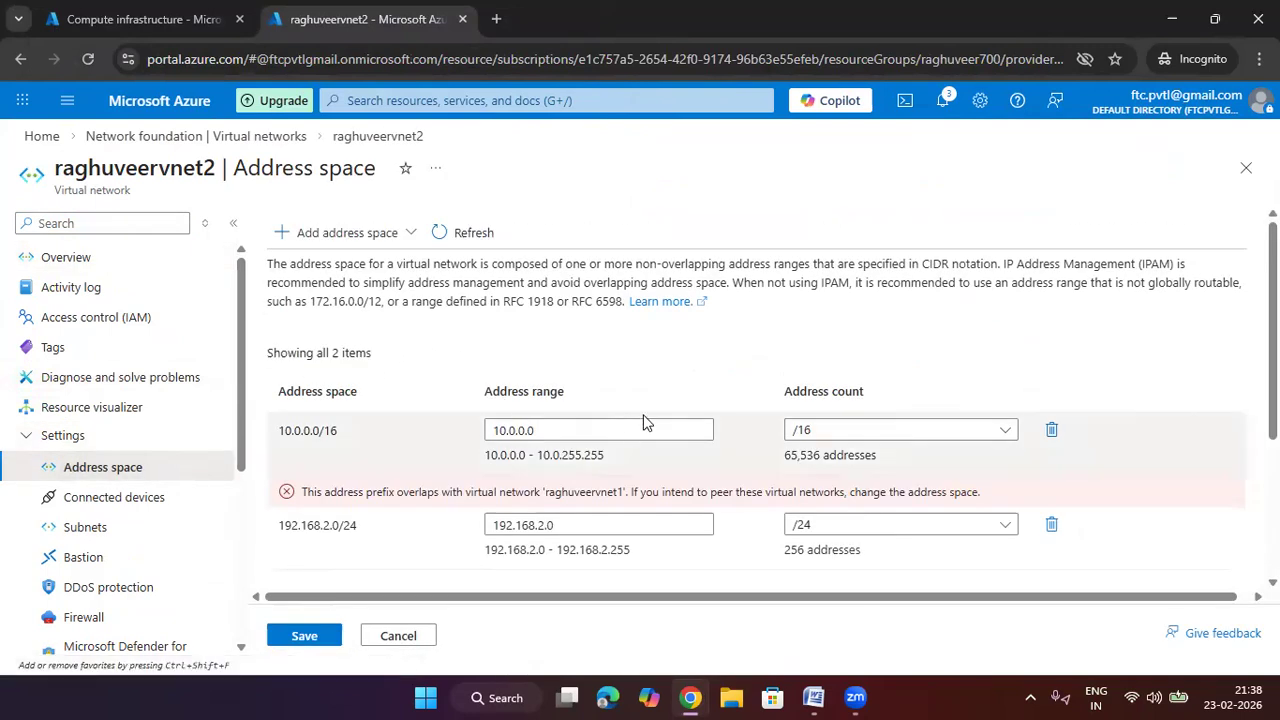
pyautogui.scroll(-1, 600, 370)
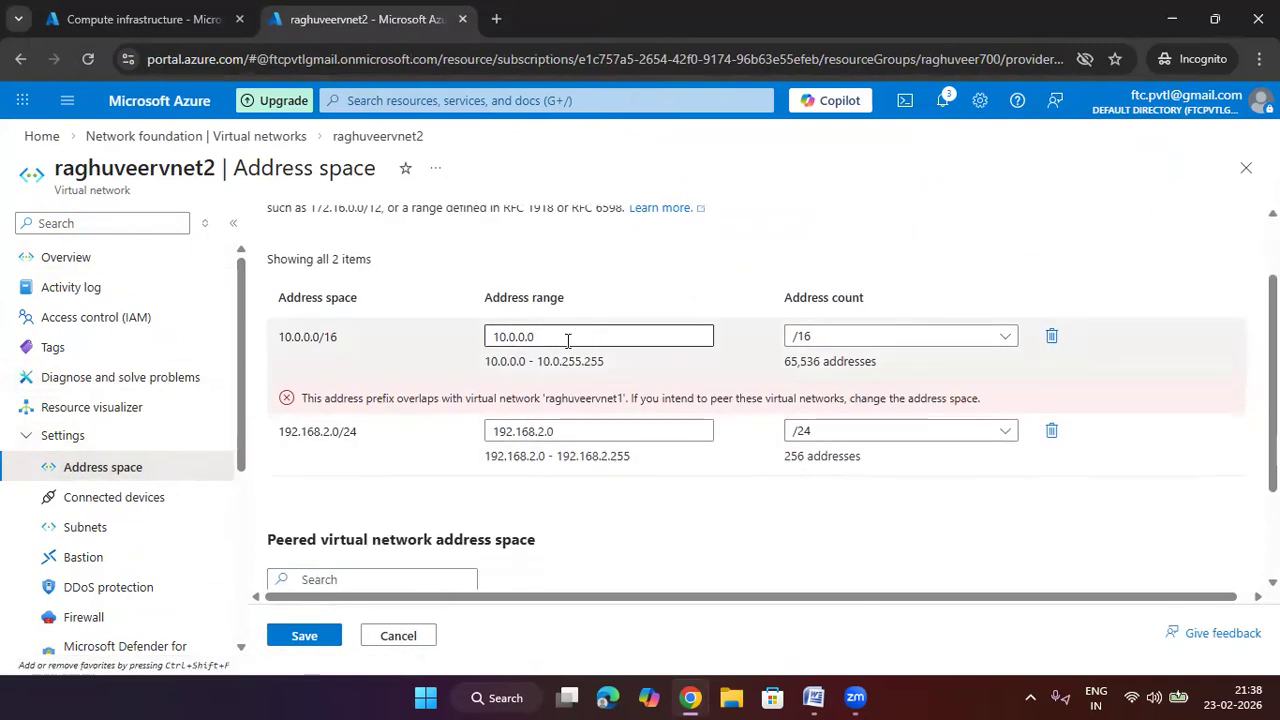
pyautogui.moveTo(216, 167); pyautogui.dragTo(170, 168)
pyautogui.moveTo(619, 398); pyautogui.dragTo(560, 398)
# Step: Try to set the starting address of raghuveervnet2's /16 address space to 10.1.0.0 and save it
pyautogui.click(515, 337)
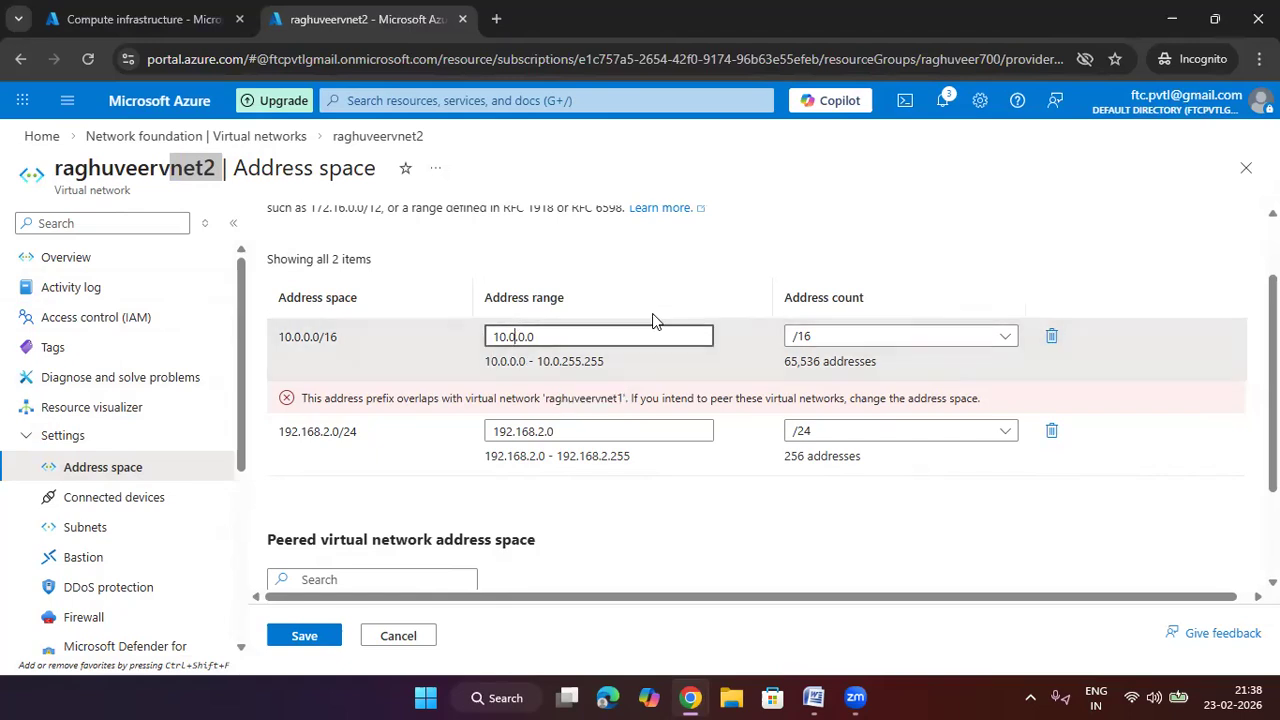
pyautogui.press('BackSpace')
pyautogui.write('1')
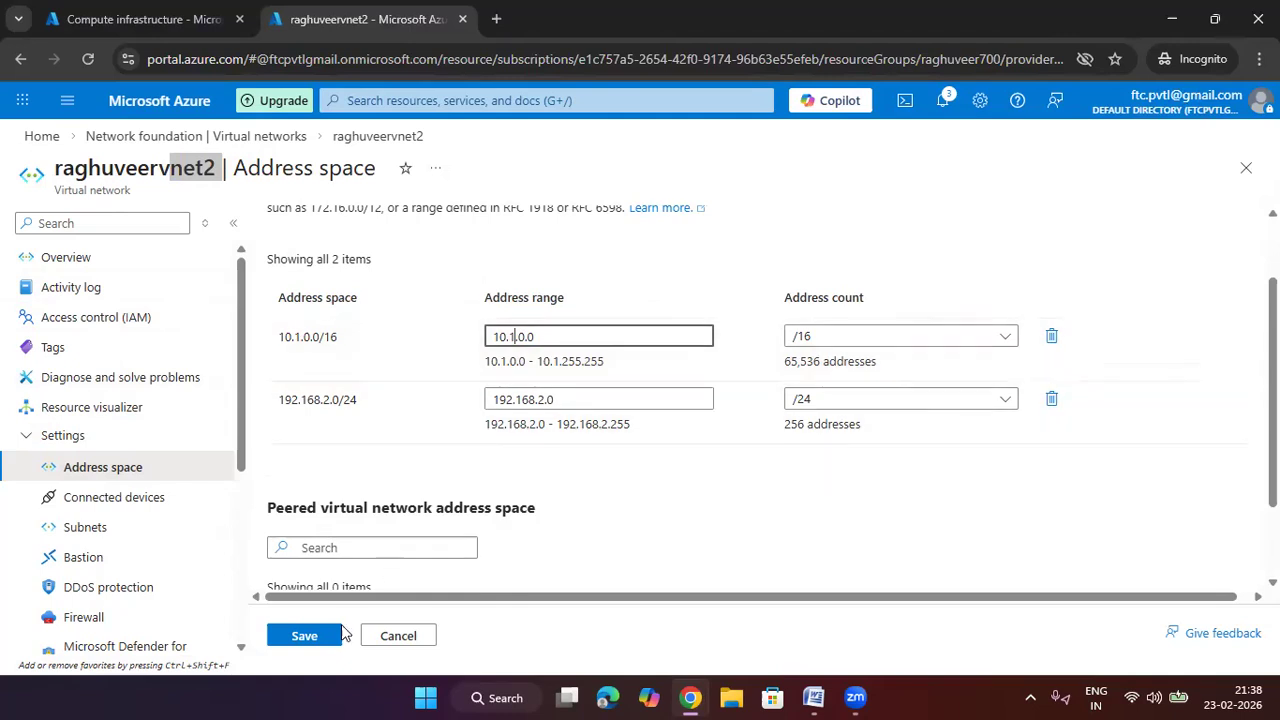
pyautogui.click(336, 629)
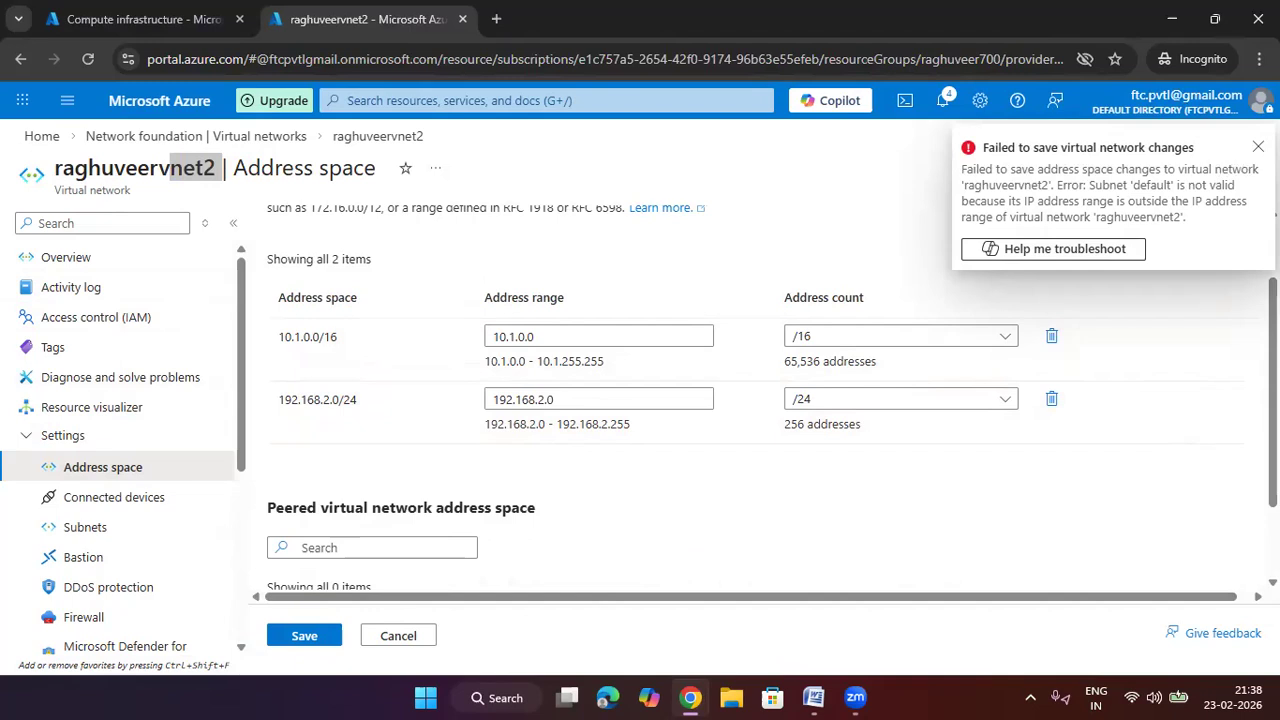
pyautogui.click(1258, 147)
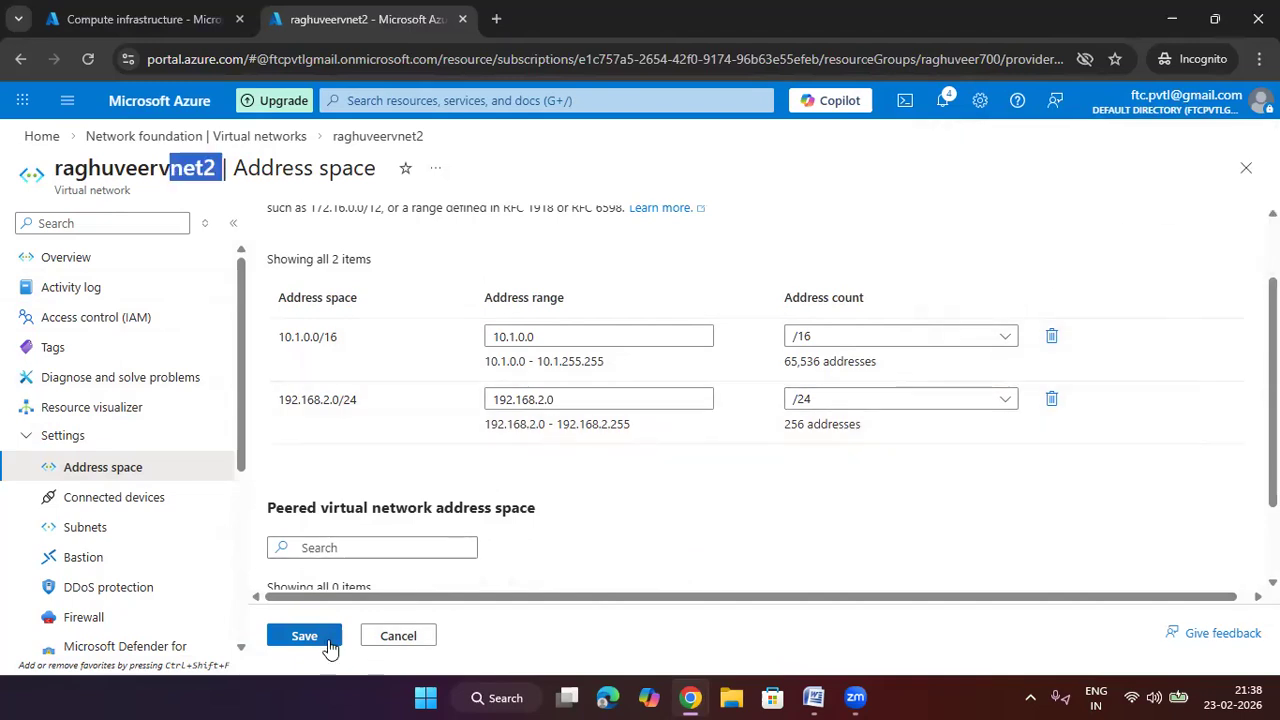
pyautogui.click(330, 643)
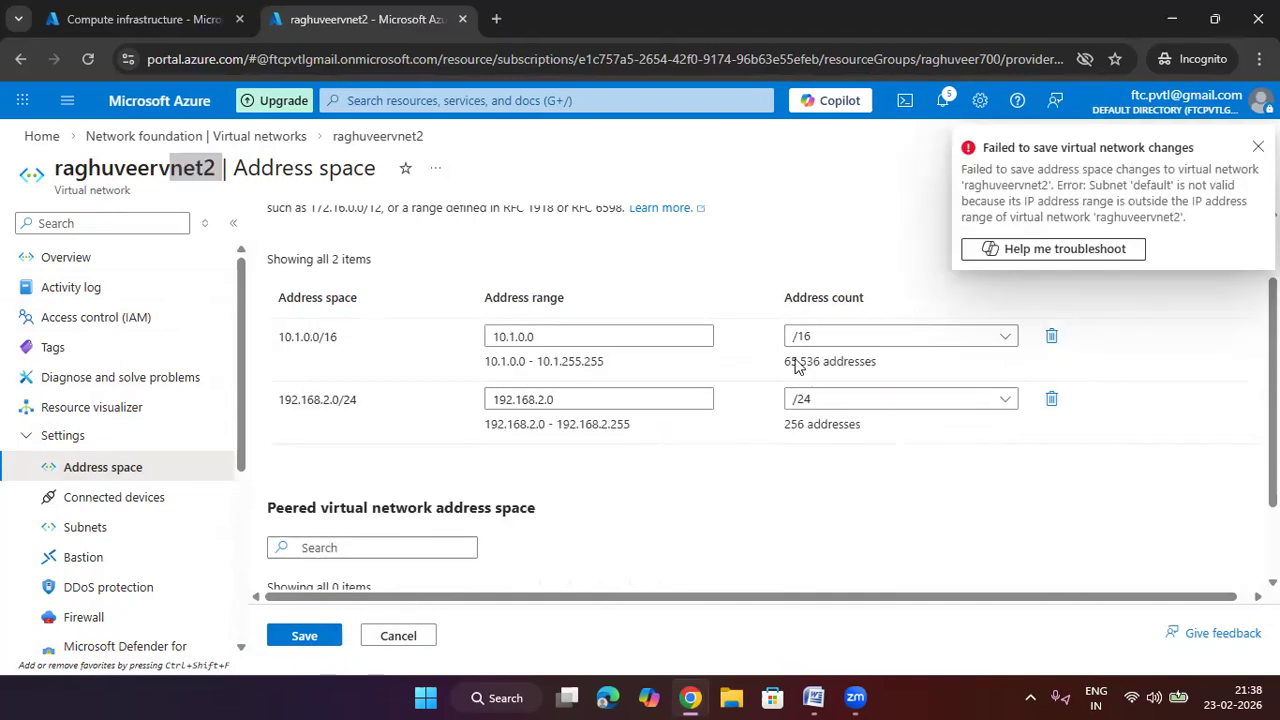
pyautogui.click(1257, 148)
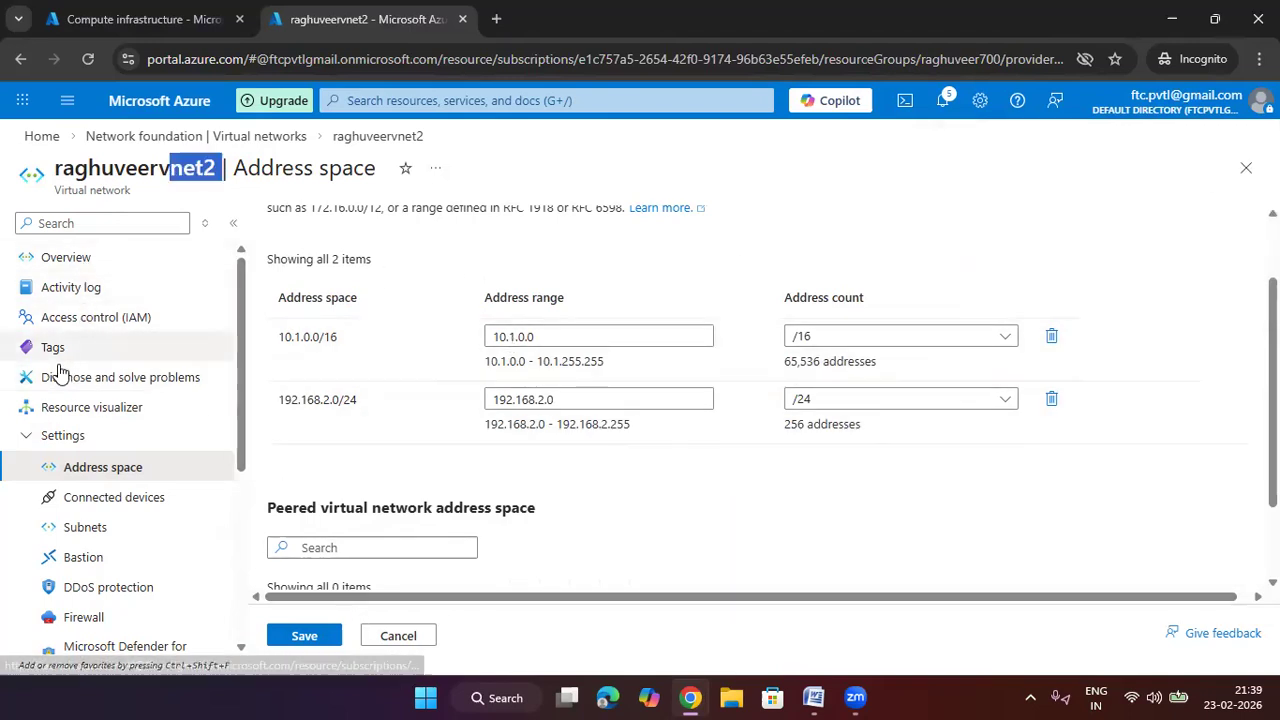
# Step: Reopen raghuveervnet2's address space settings and try again to save the /16 range with starting address 10.1.0.0
pyautogui.click(101, 530)
pyautogui.click(146, 468)
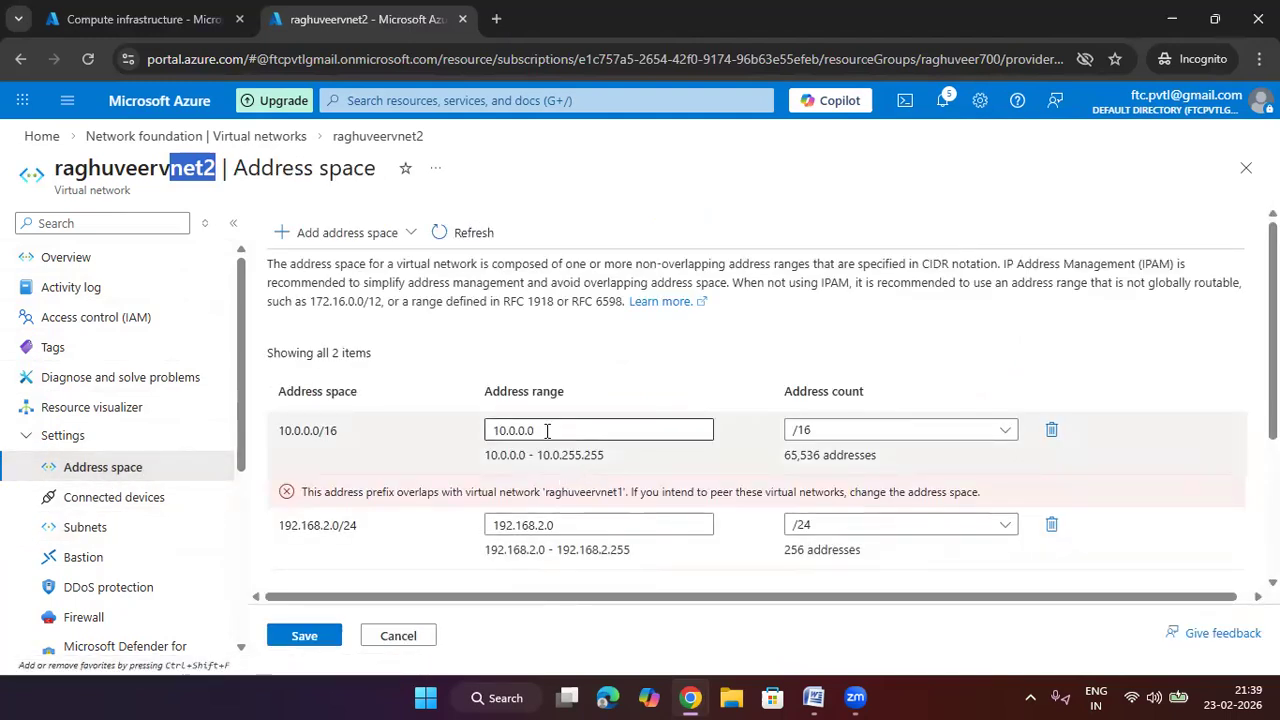
pyautogui.click(517, 430)
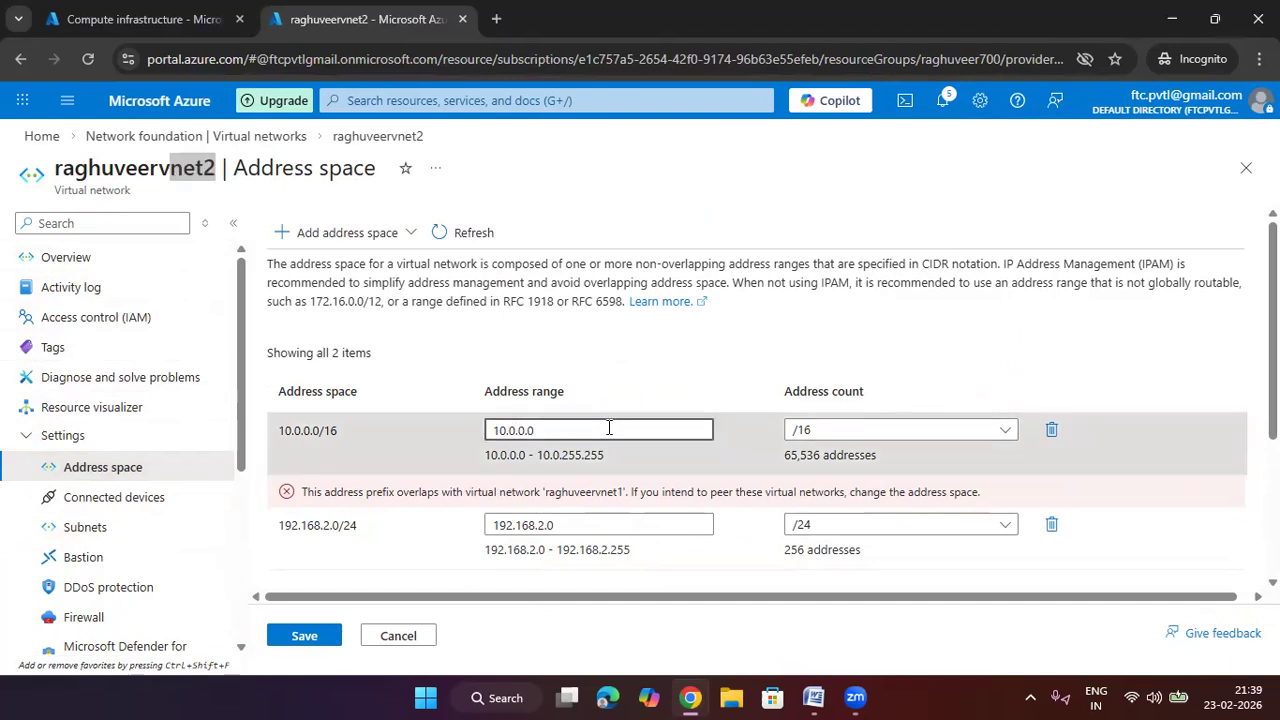
pyautogui.press('BackSpace')
pyautogui.write('1')
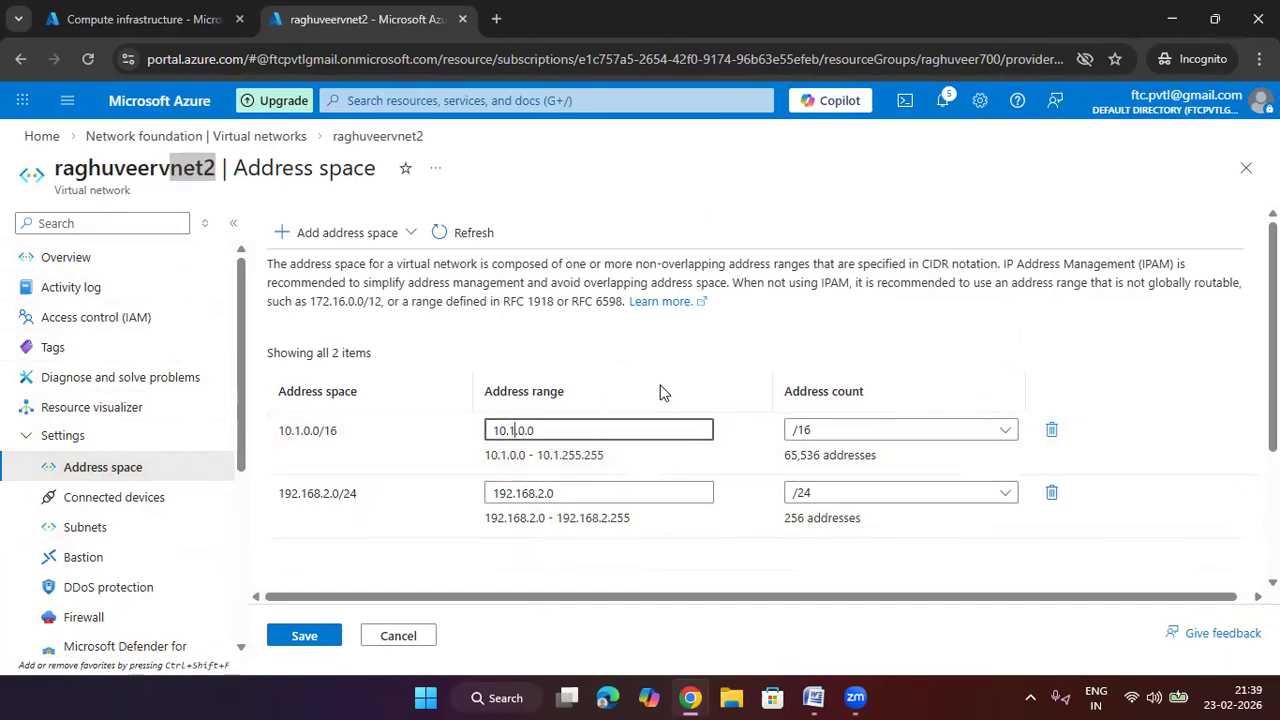
pyautogui.scroll(-1, 630, 392)
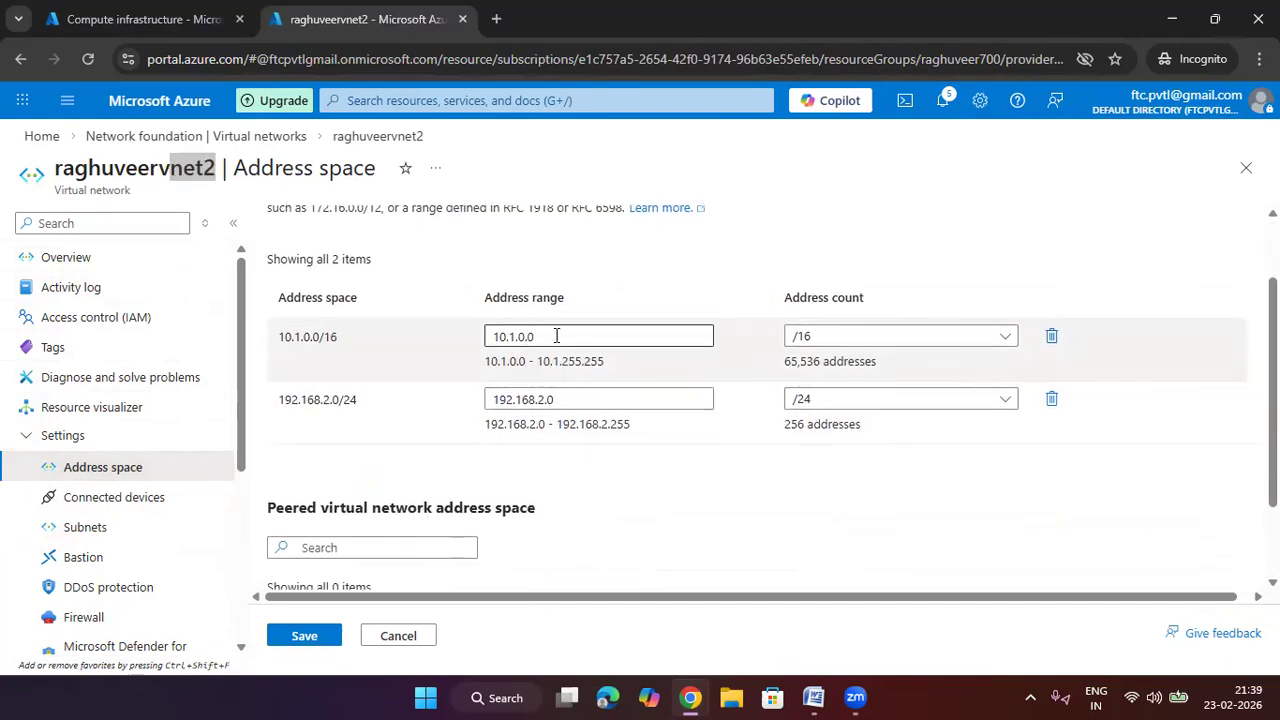
pyautogui.click(304, 636)
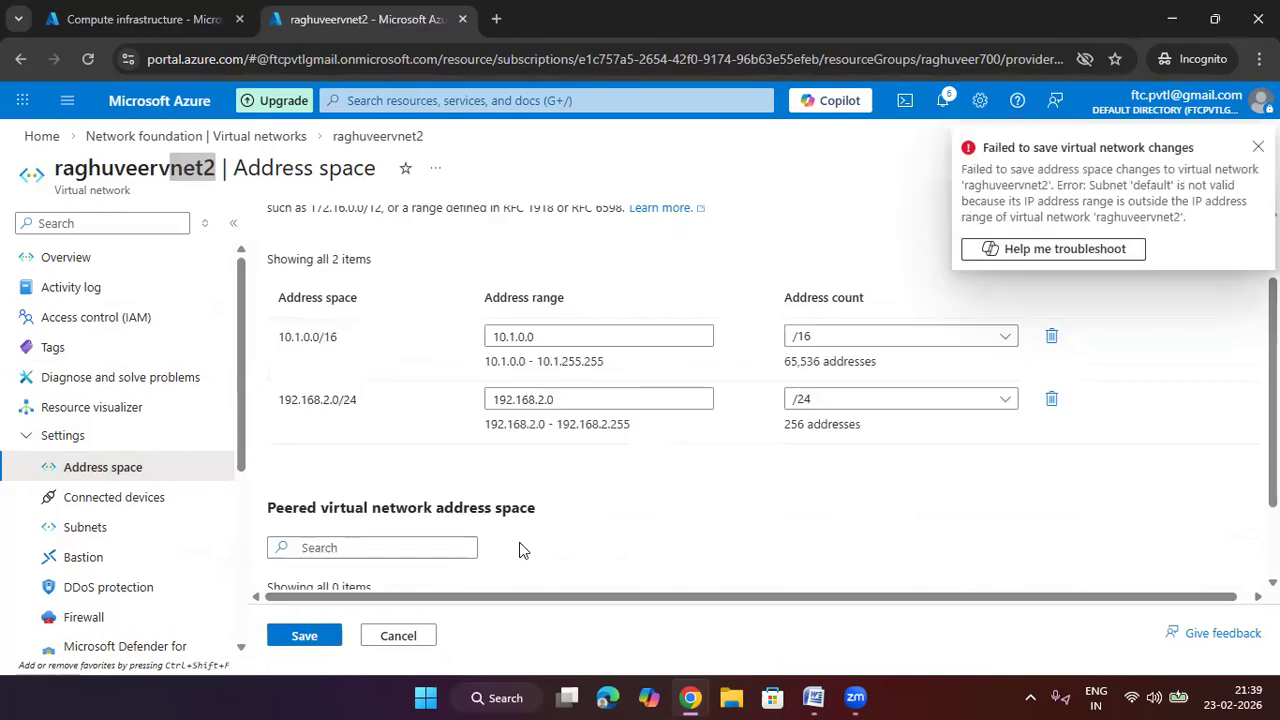
pyautogui.click(1258, 147)
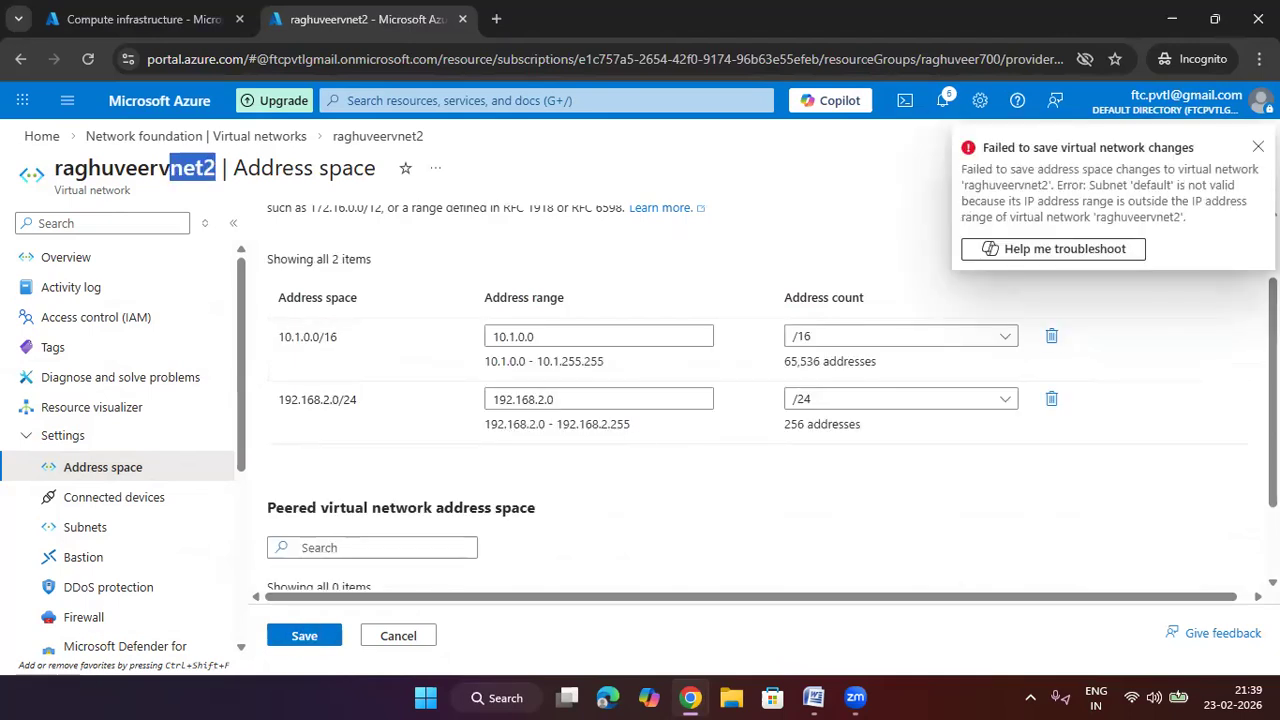
pyautogui.scroll(1, 613, 469)
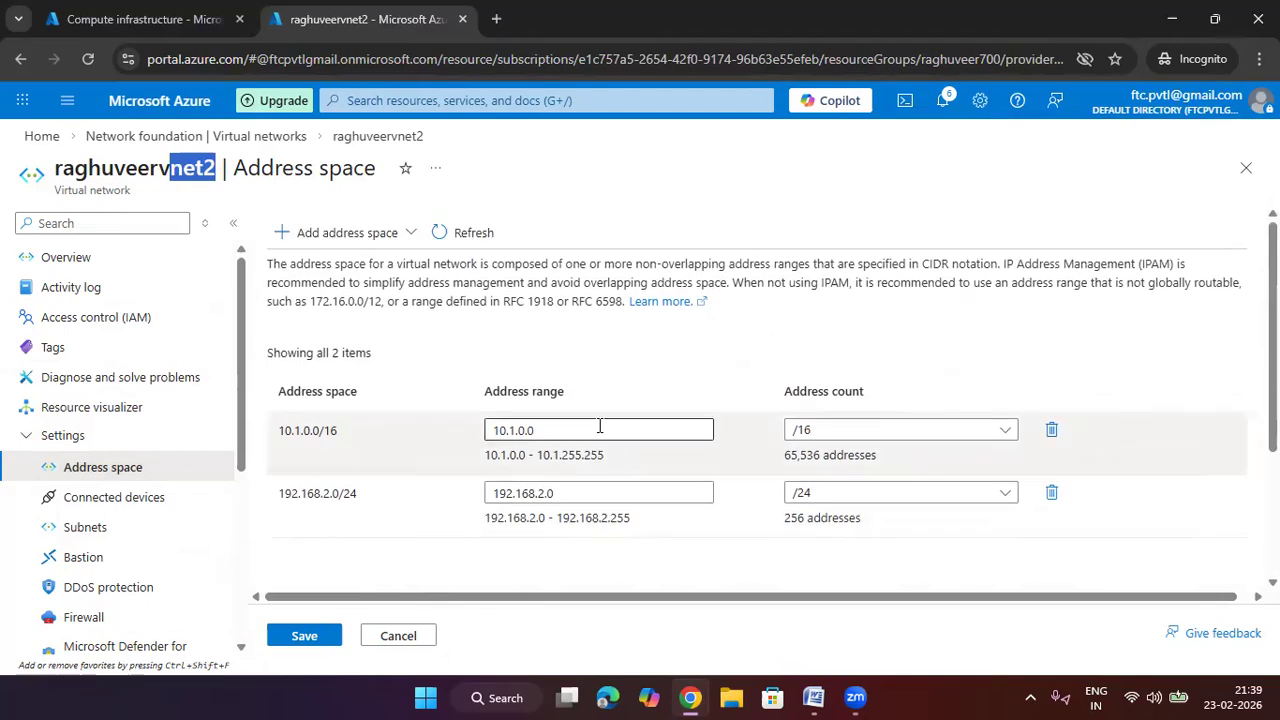
# Step: Reload the portal page and retry saving 10.1.0.0 as the starting address of raghuveervnet2's /16 range
pyautogui.click(88, 59)
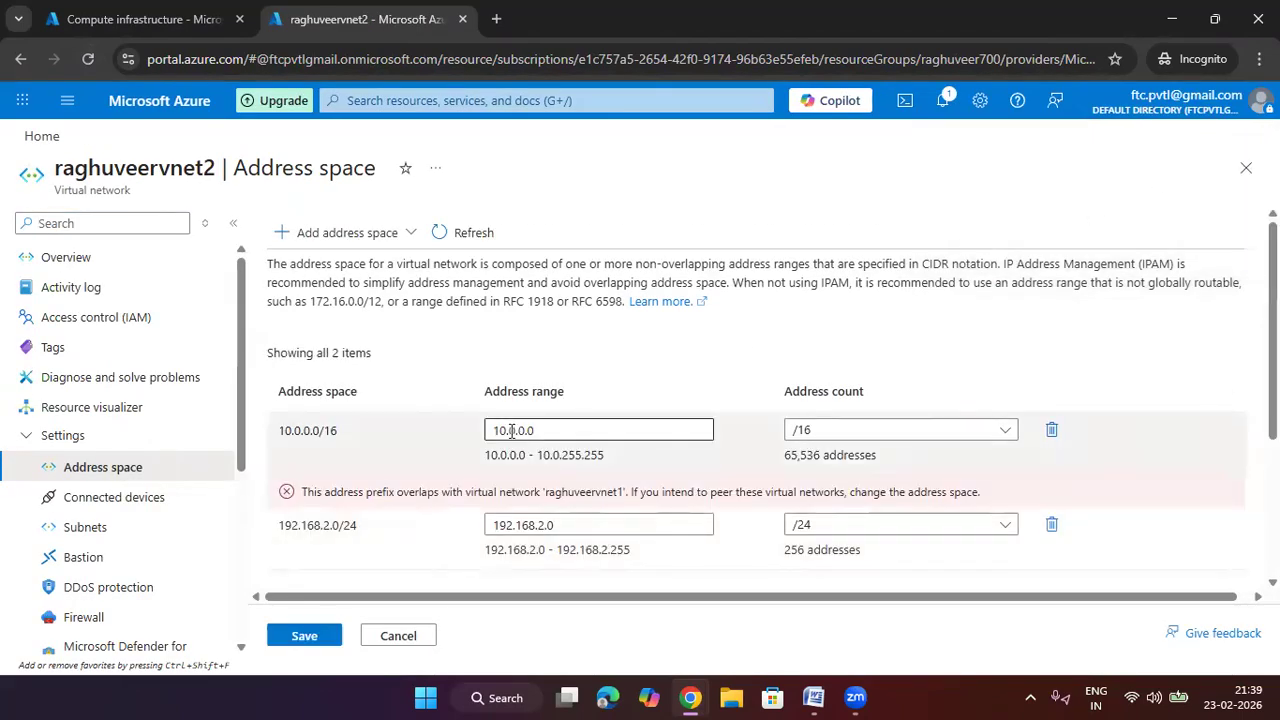
pyautogui.click(511, 430)
pyautogui.press('BackSpace')
pyautogui.write('1')
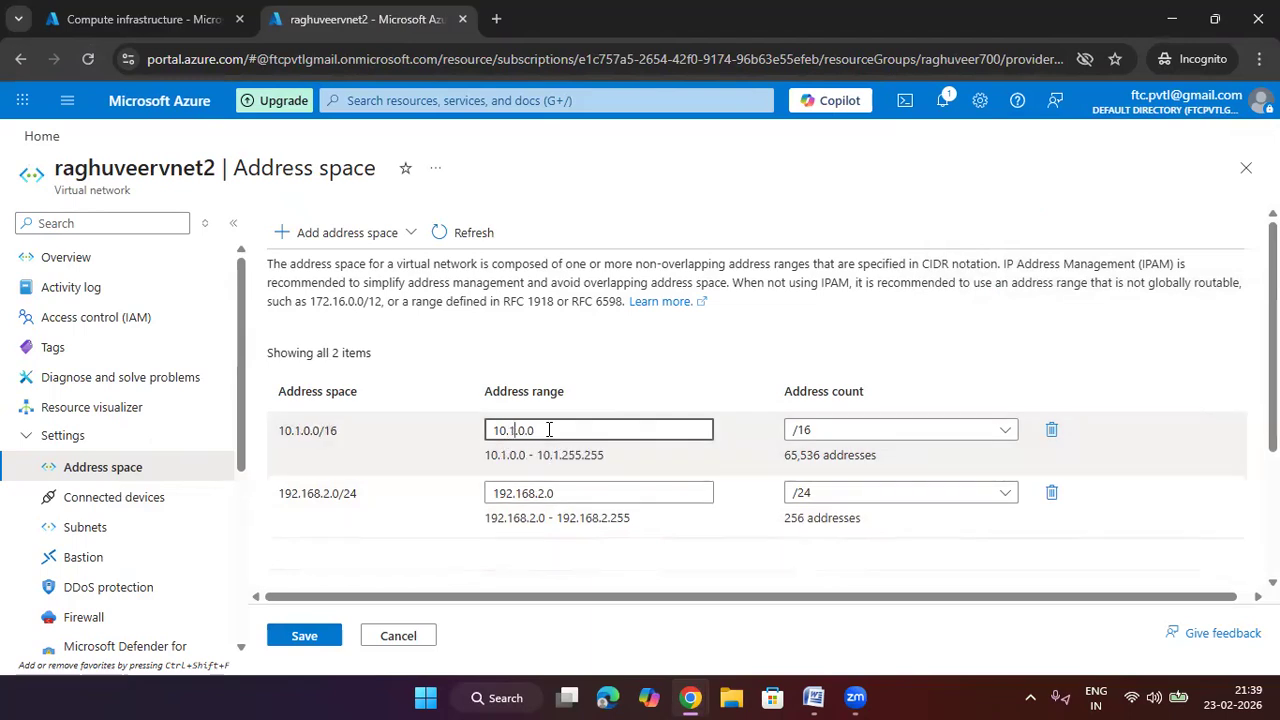
pyautogui.click(663, 330)
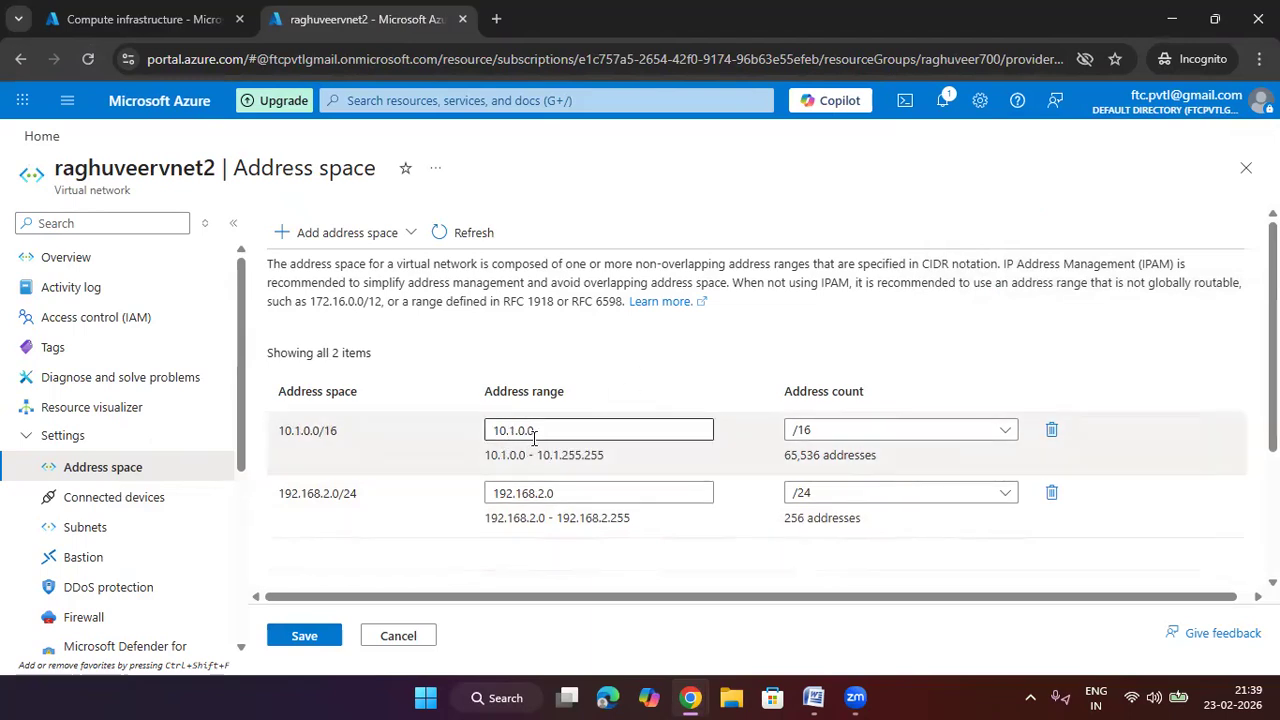
pyautogui.scroll(-2, 440, 500)
pyautogui.click(304, 636)
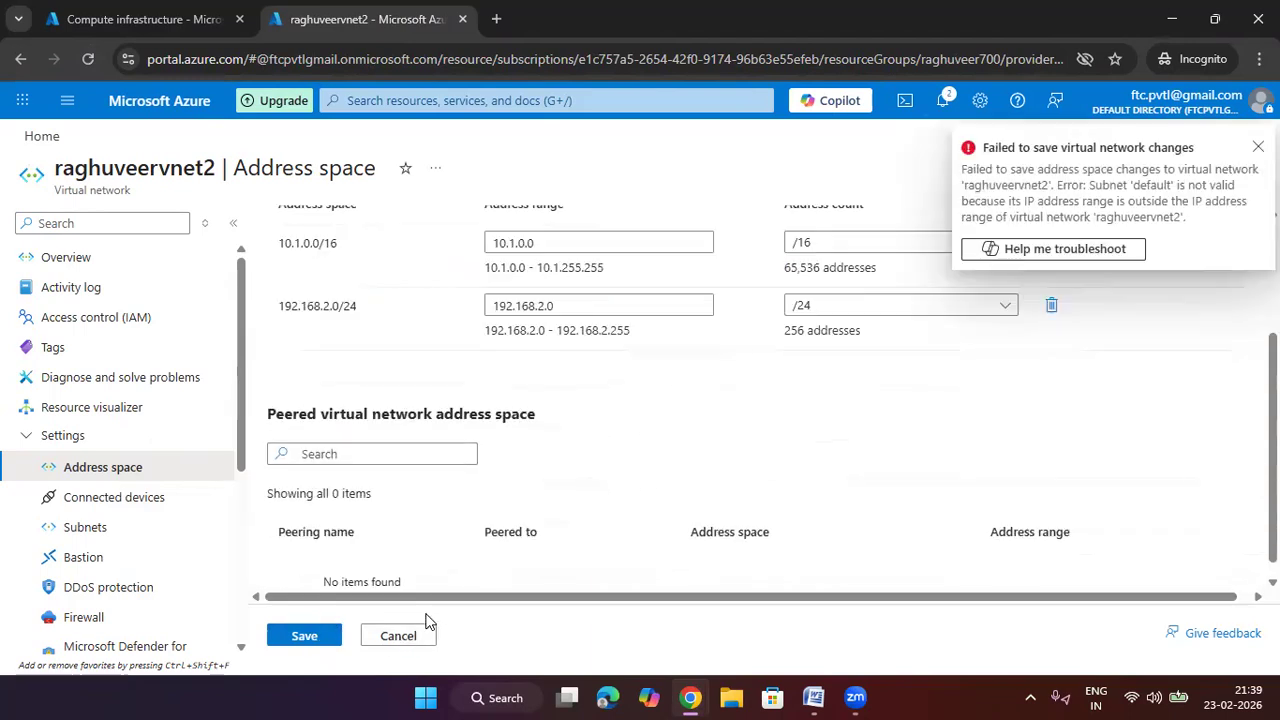
pyautogui.scroll(2, 600, 450)
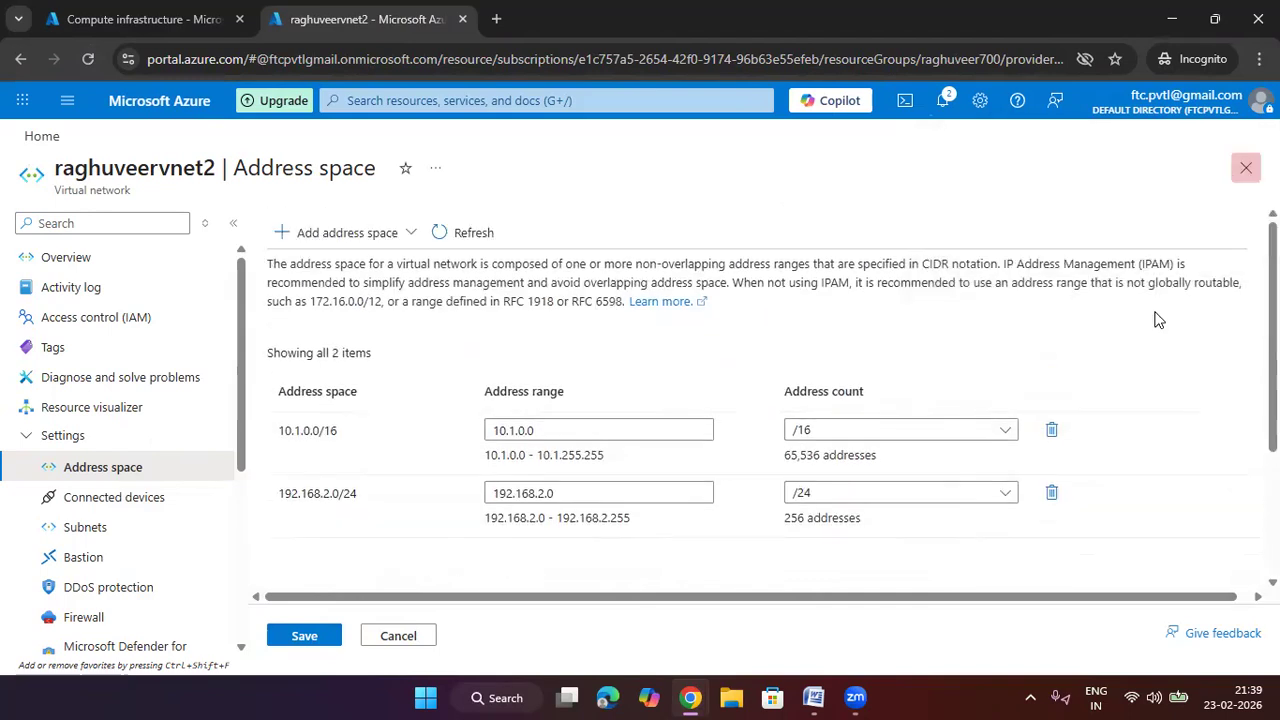
# Step: Try to delete the 10.1.0.0/16 address space, keeping only 192.168.2.0/24, and save the change
pyautogui.click(1051, 429)
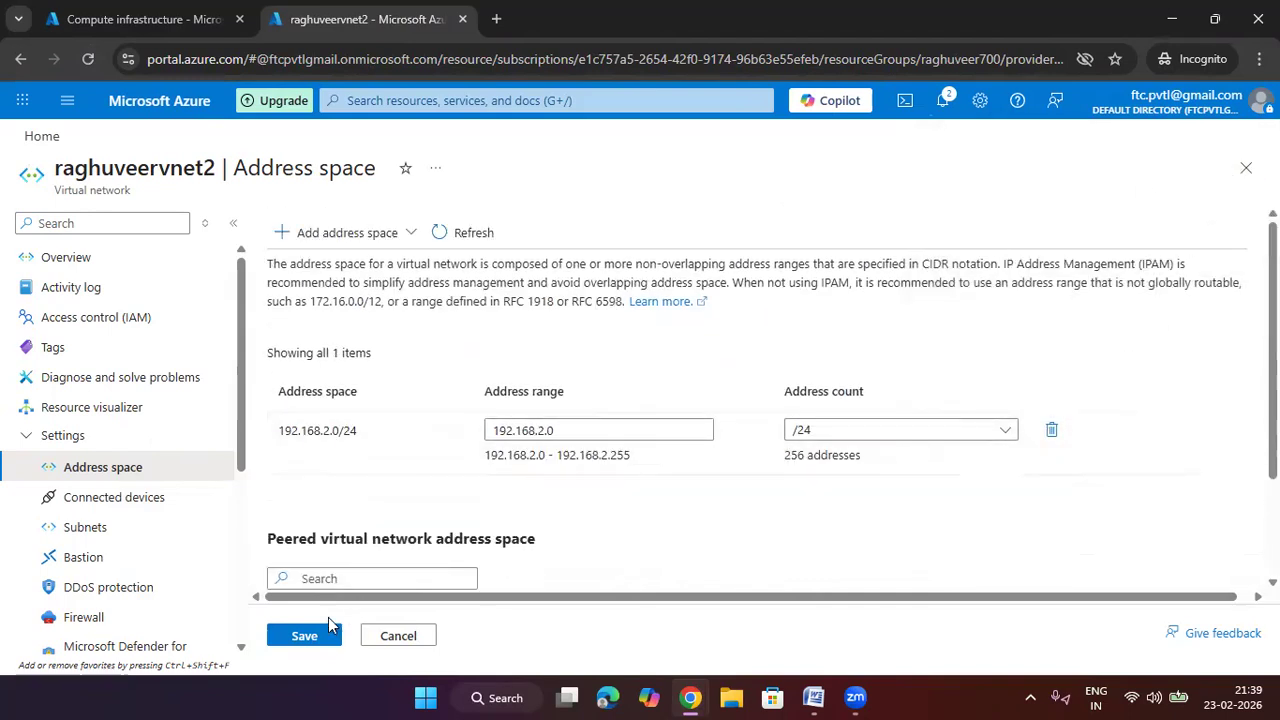
pyautogui.click(330, 628)
pyautogui.click(313, 234)
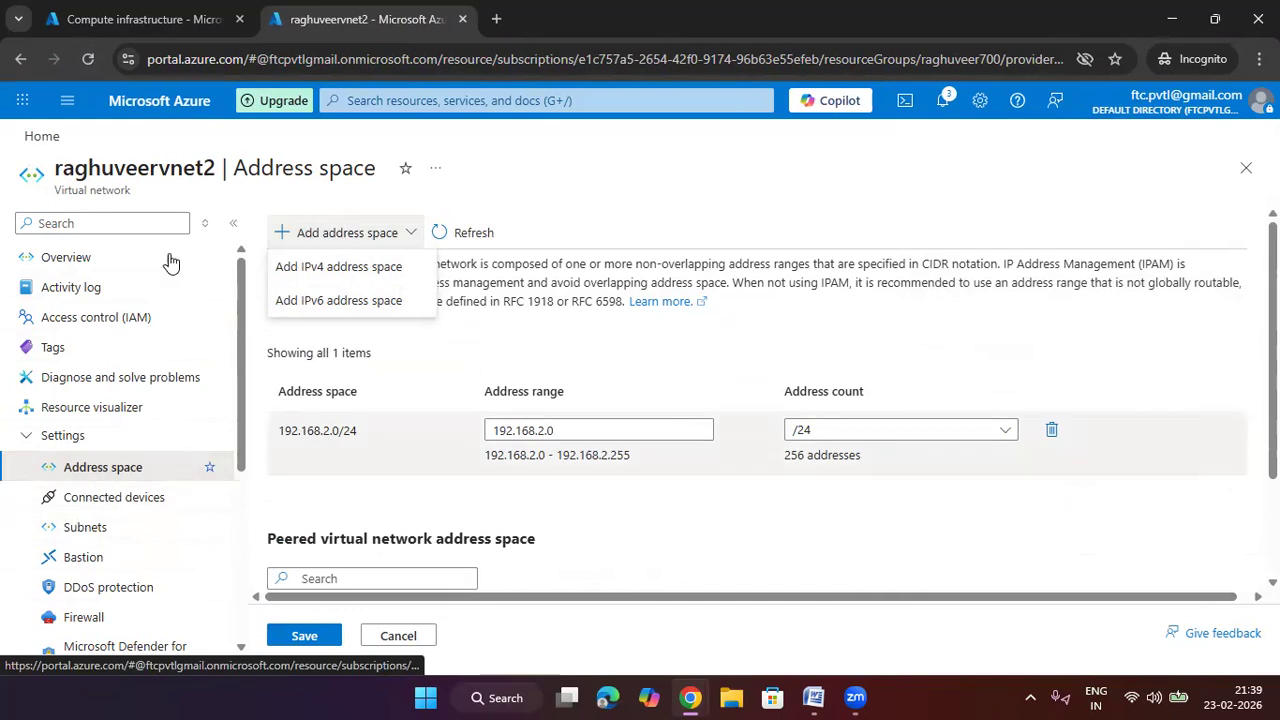
# Step: Reload the portal page and try to save 10.2.0.0 as the starting address of raghuveervnet2's /16 range
pyautogui.click(87, 59)
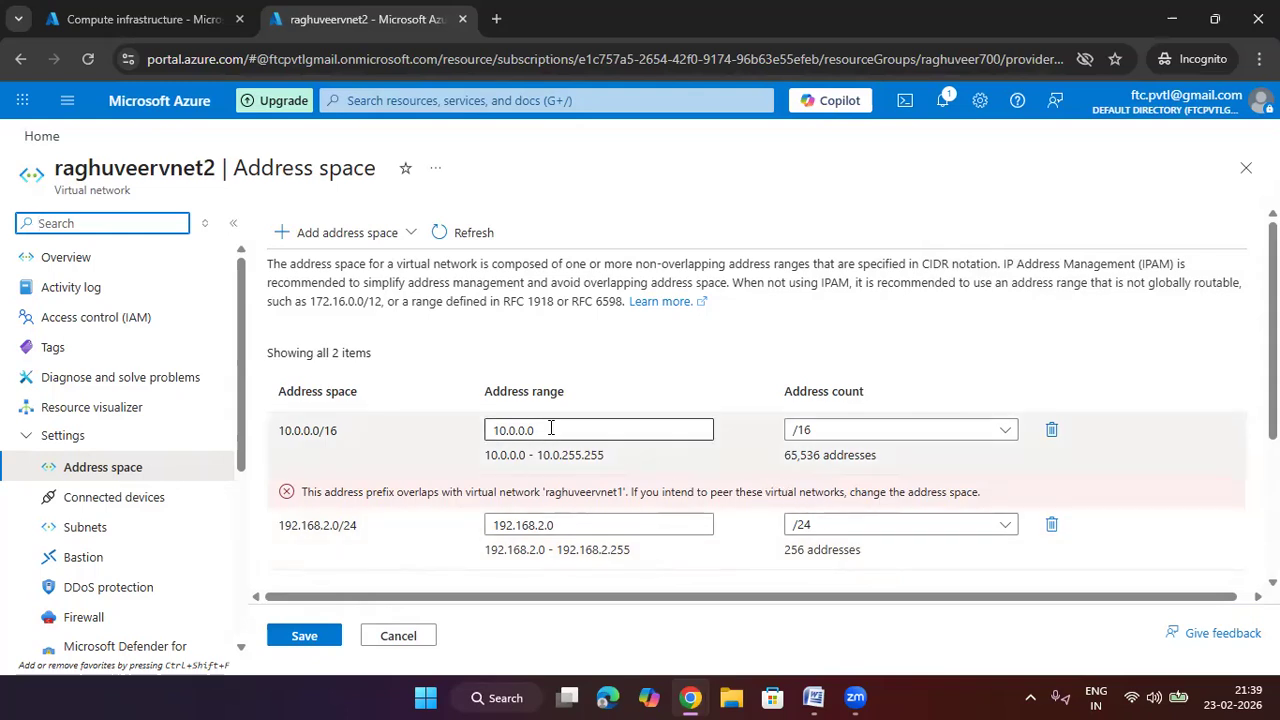
pyautogui.moveTo(551, 430); pyautogui.dragTo(203, 433)
pyautogui.click(607, 431)
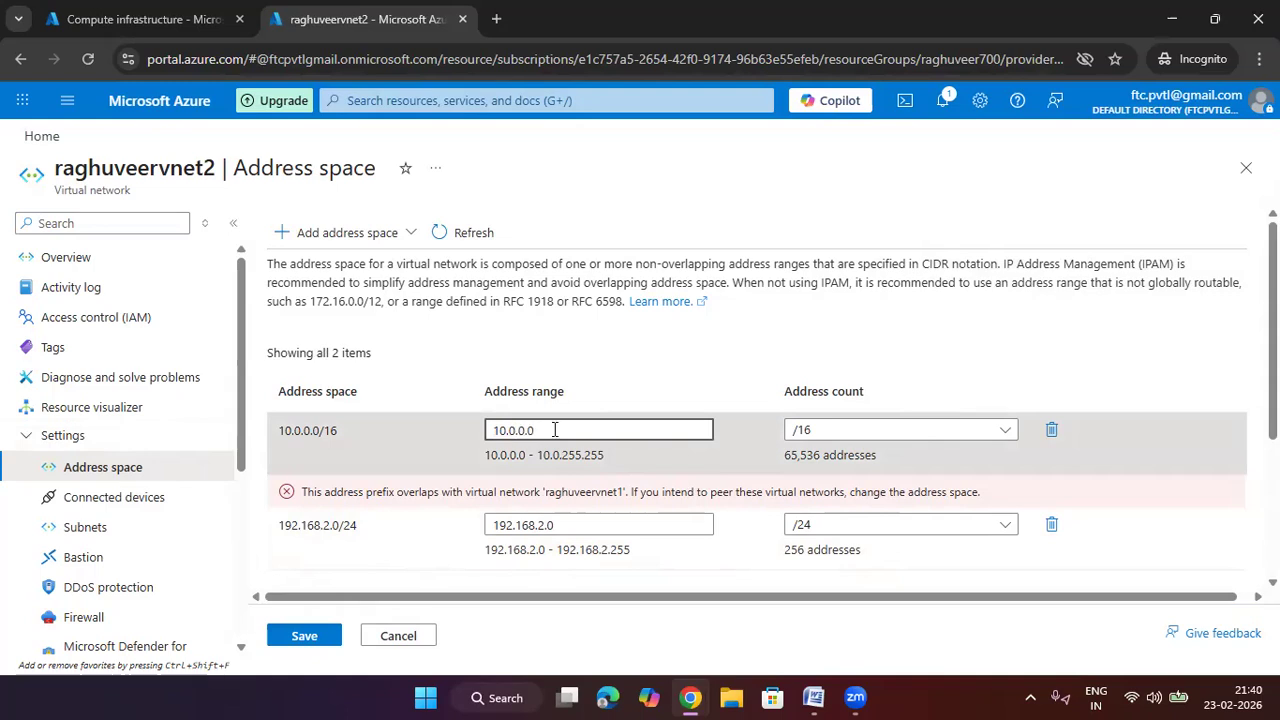
pyautogui.press('BackSpace')
pyautogui.write('2')
pyautogui.click(658, 352)
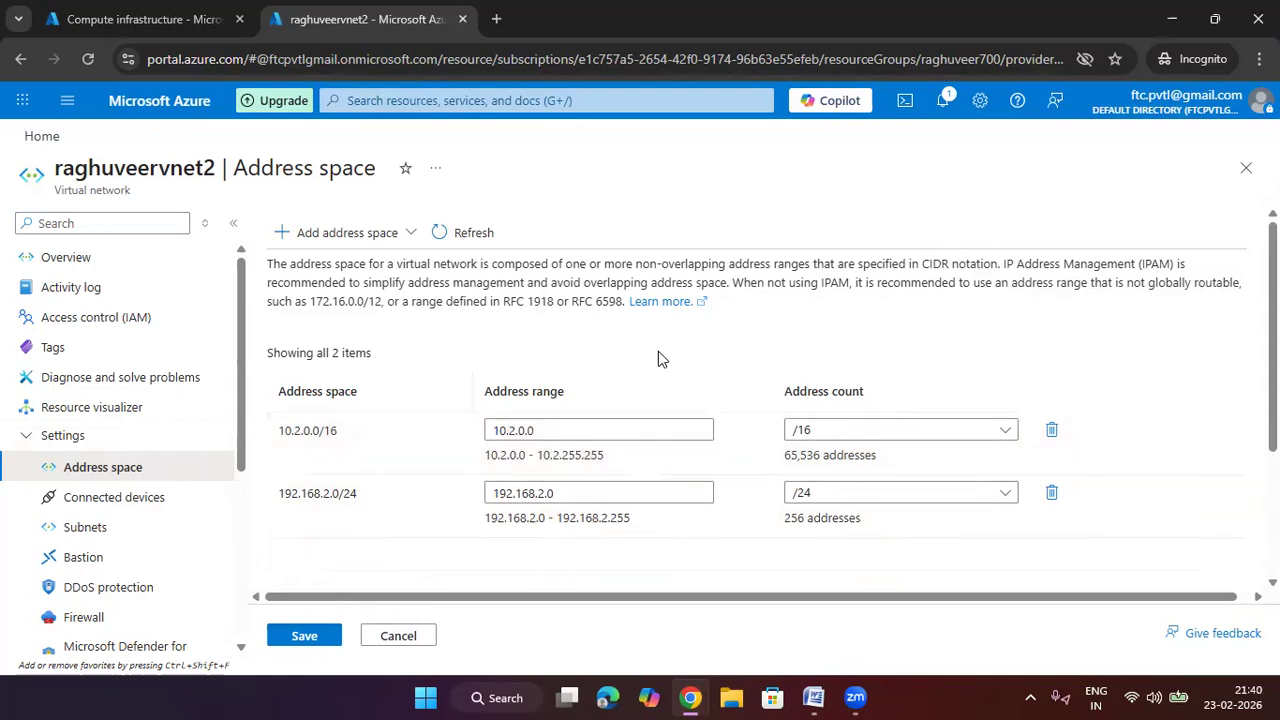
pyautogui.click(313, 640)
# Step: Replace the starting address of raghuveervnet2's /16 range with 172.16.2.0
pyautogui.doubleClick(586, 428)
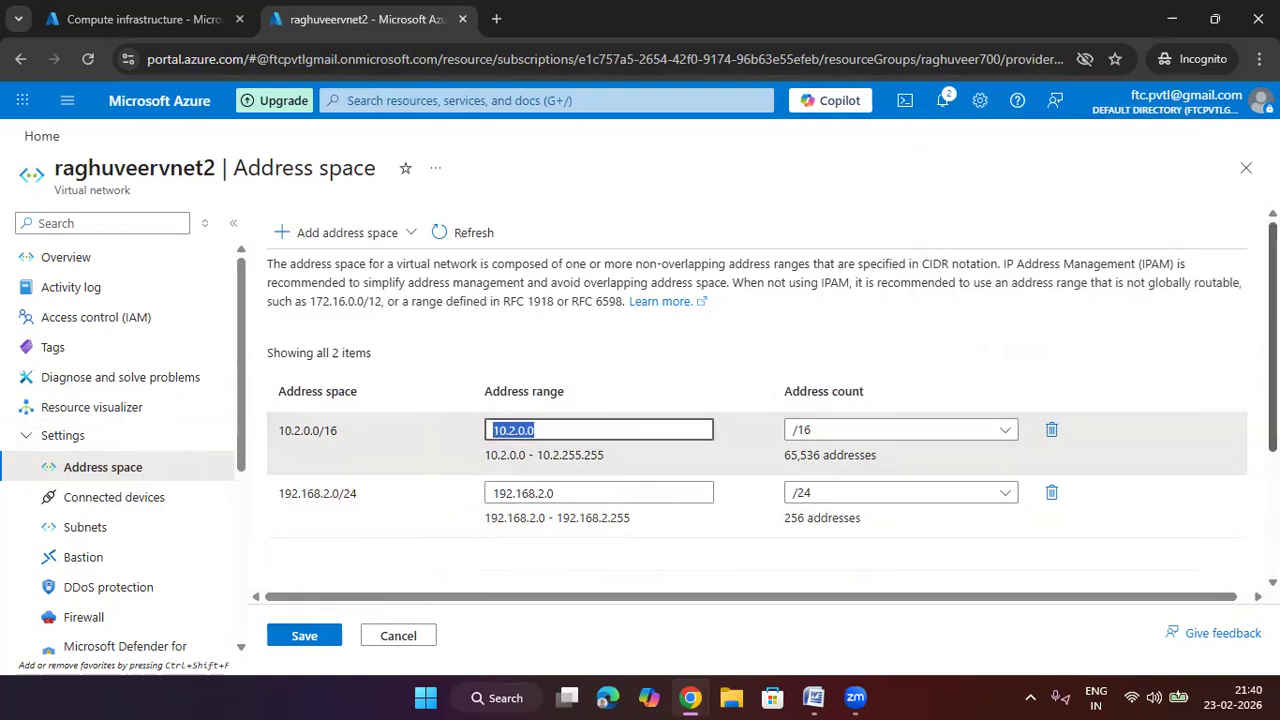
pyautogui.write('172.1')
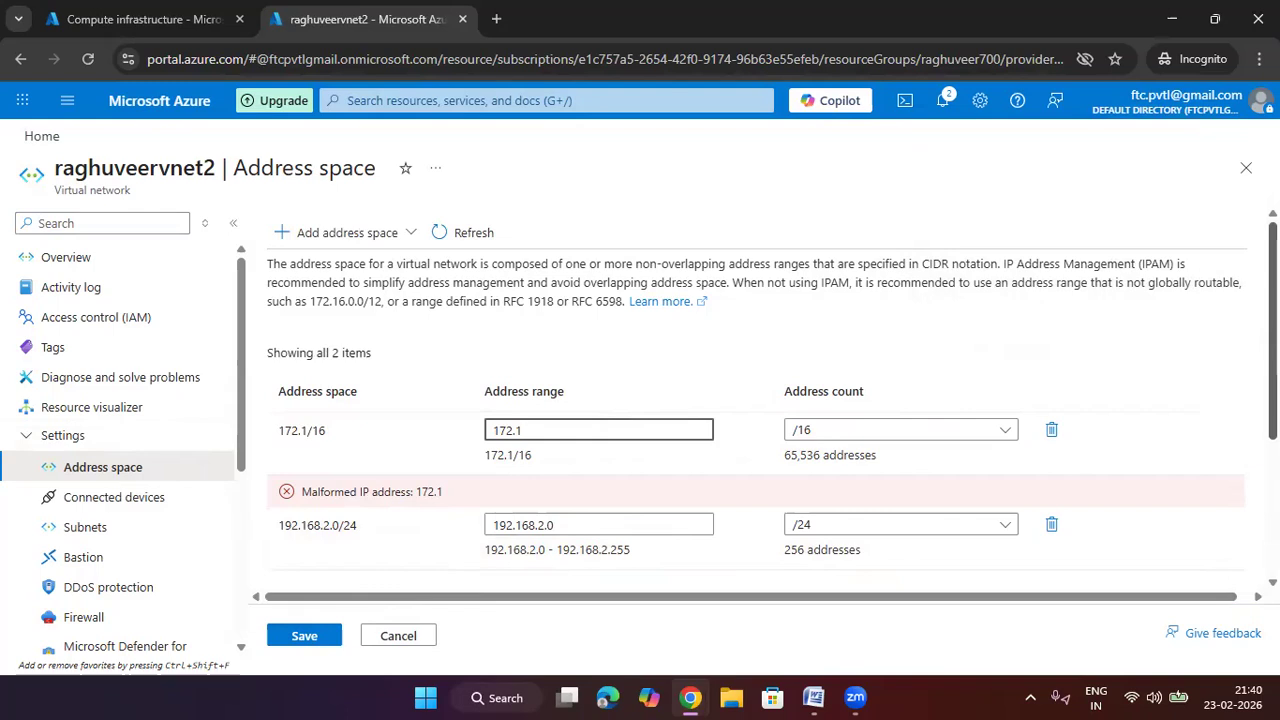
pyautogui.write('6.2.')
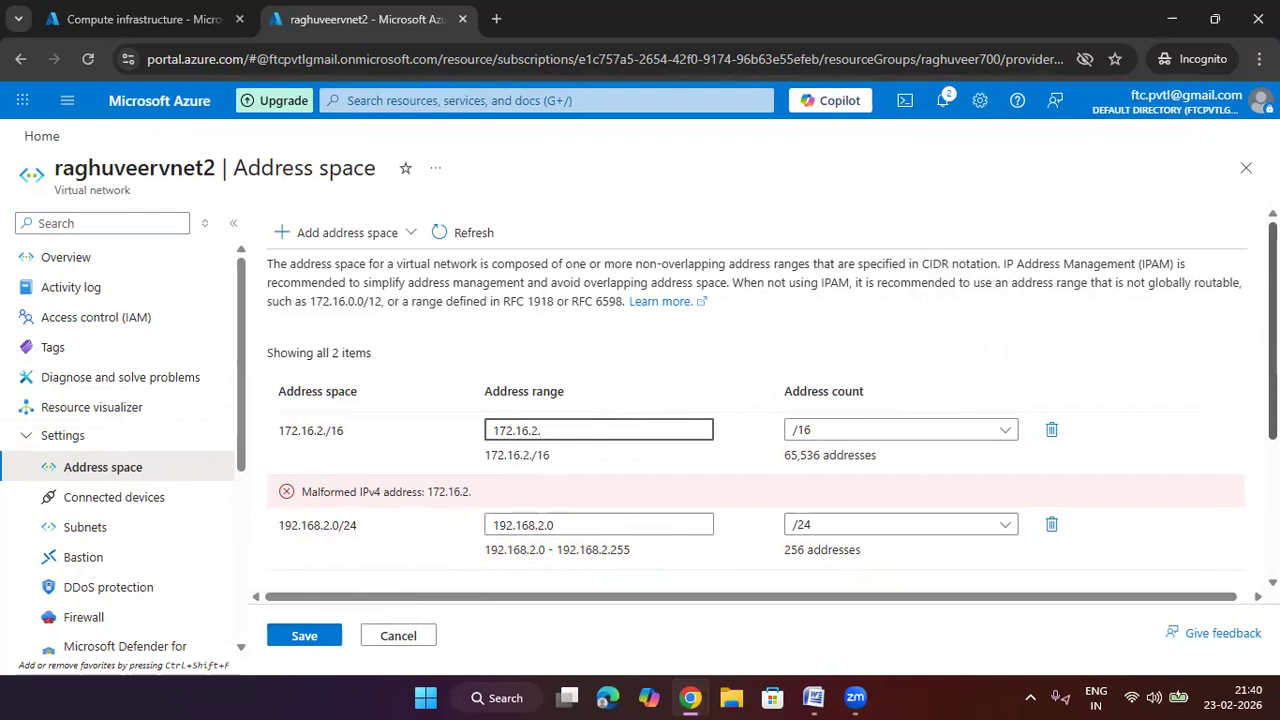
pyautogui.write('o')
pyautogui.press('BackSpace')
pyautogui.write('0')
pyautogui.scroll(-2, 750, 400)
pyautogui.click(372, 437)
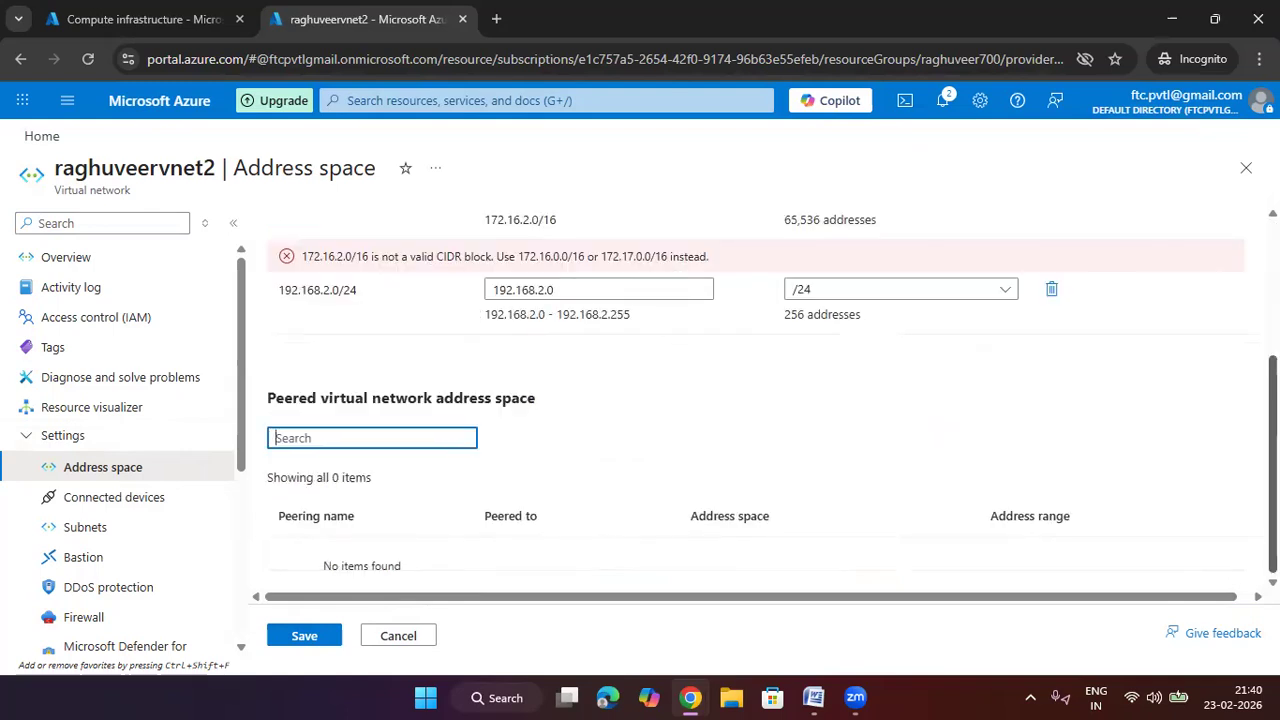
pyautogui.scroll(3, 750, 400)
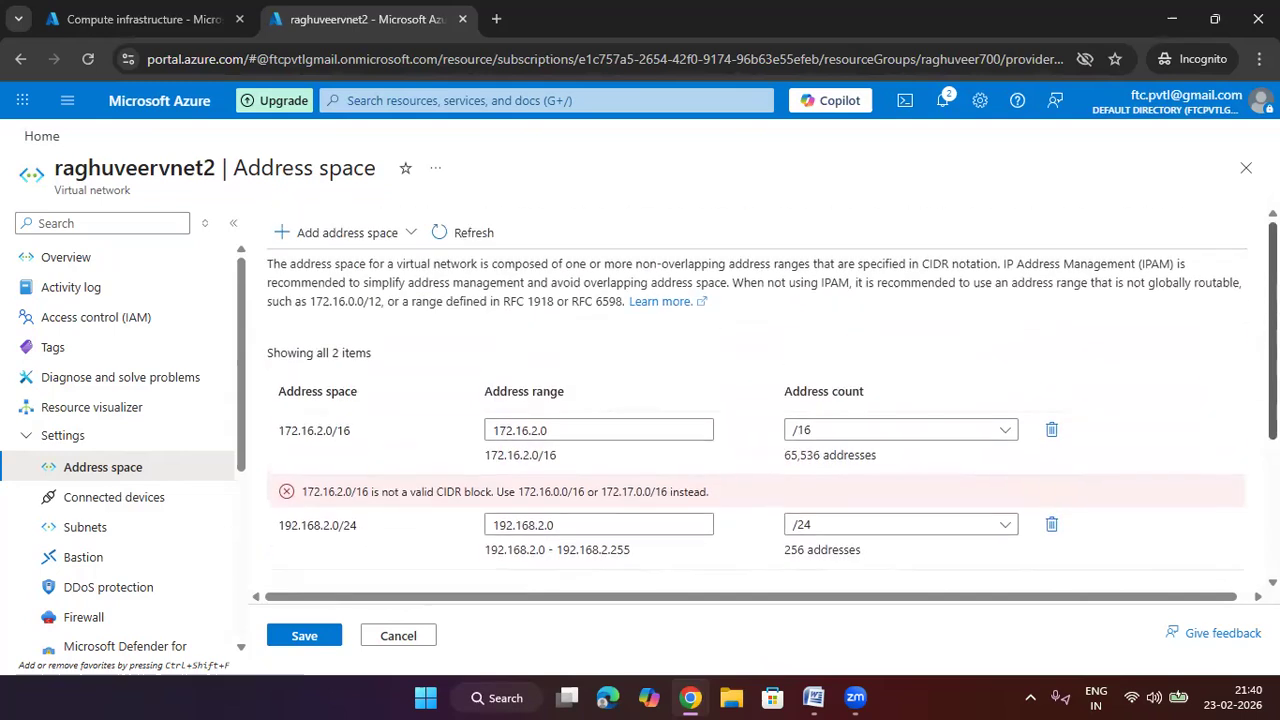
# Step: Change the 172.16.2.0 range's size to /24 and try to save raghuveervnet2's address space
pyautogui.click(895, 437)
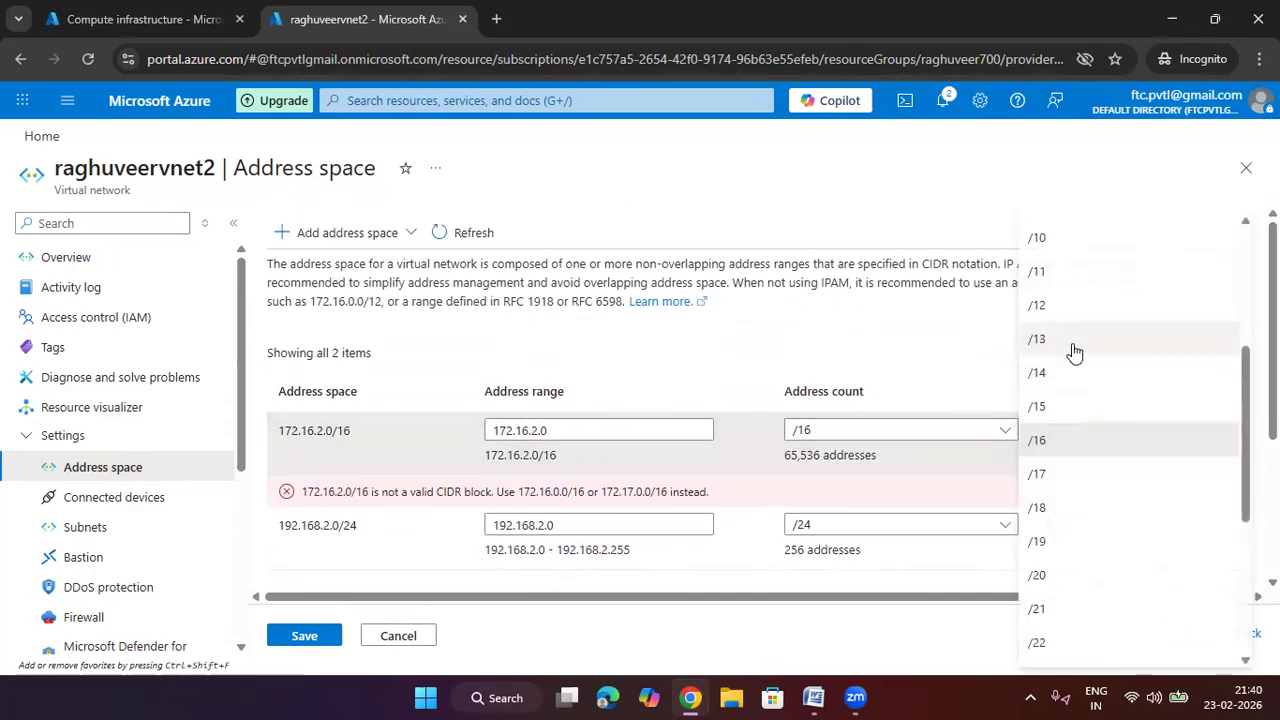
pyautogui.click(1062, 507)
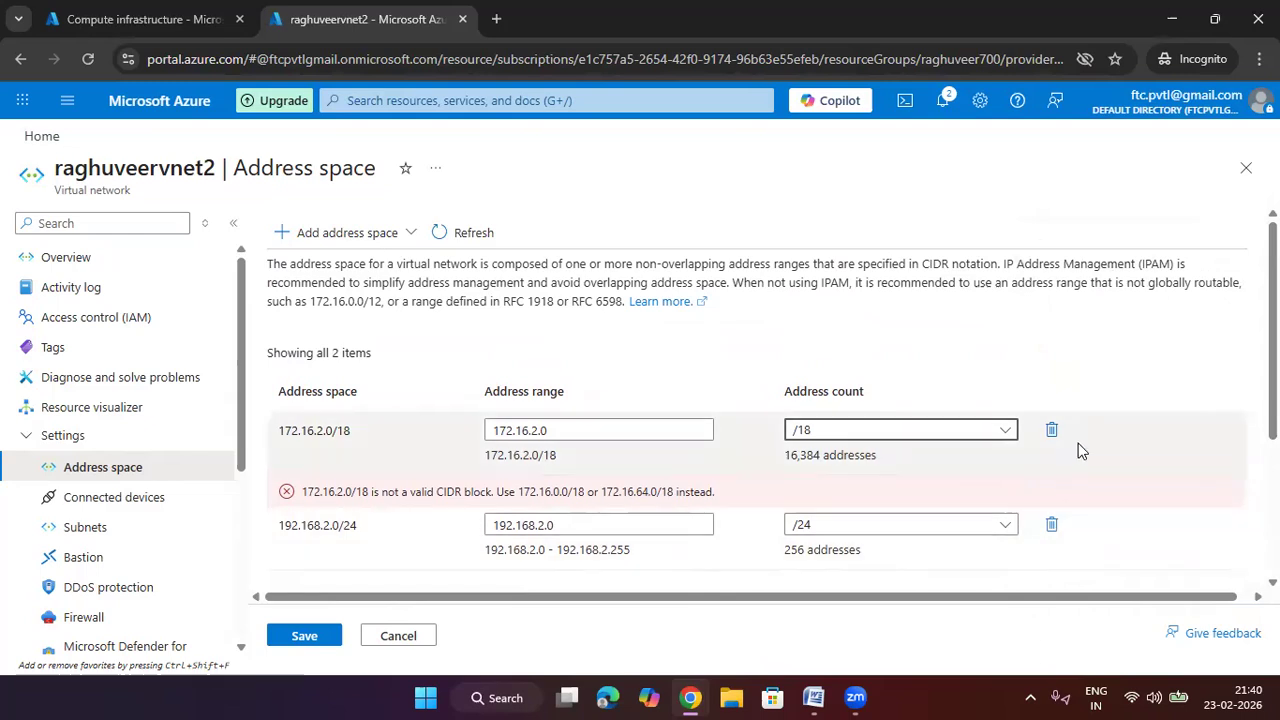
pyautogui.click(930, 434)
pyautogui.scroll(-1, 1031, 411)
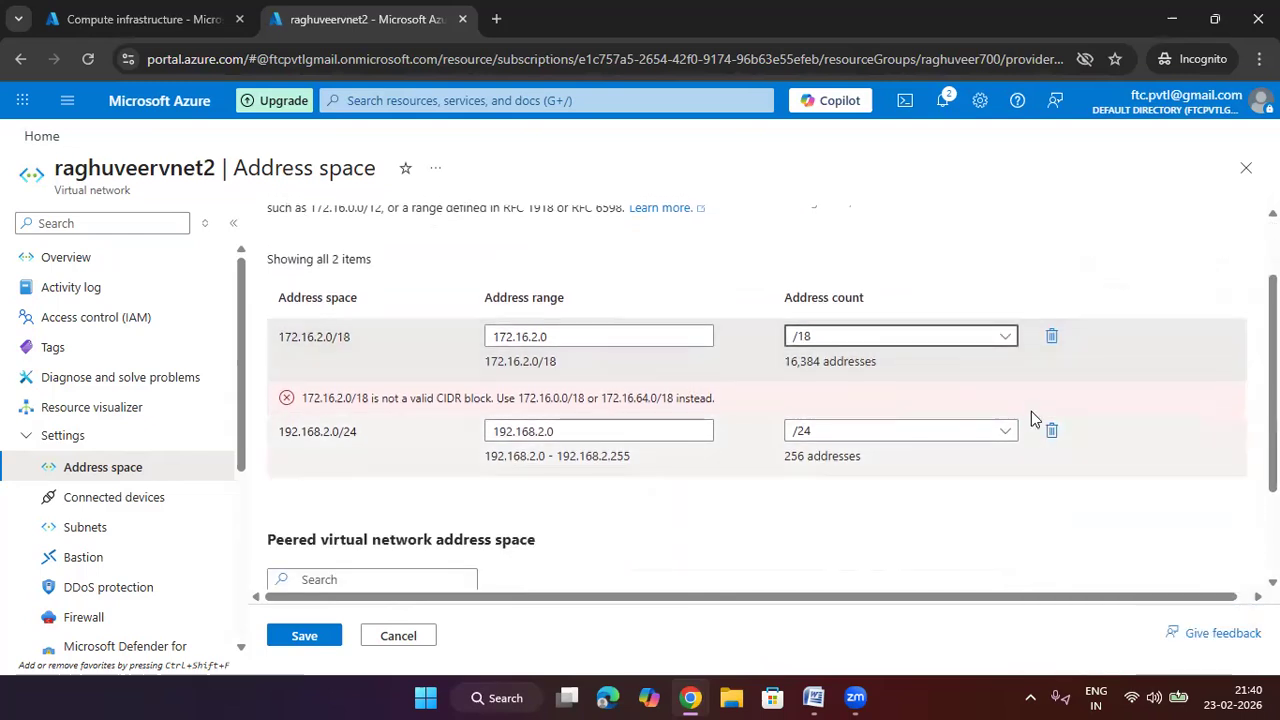
pyautogui.click(958, 340)
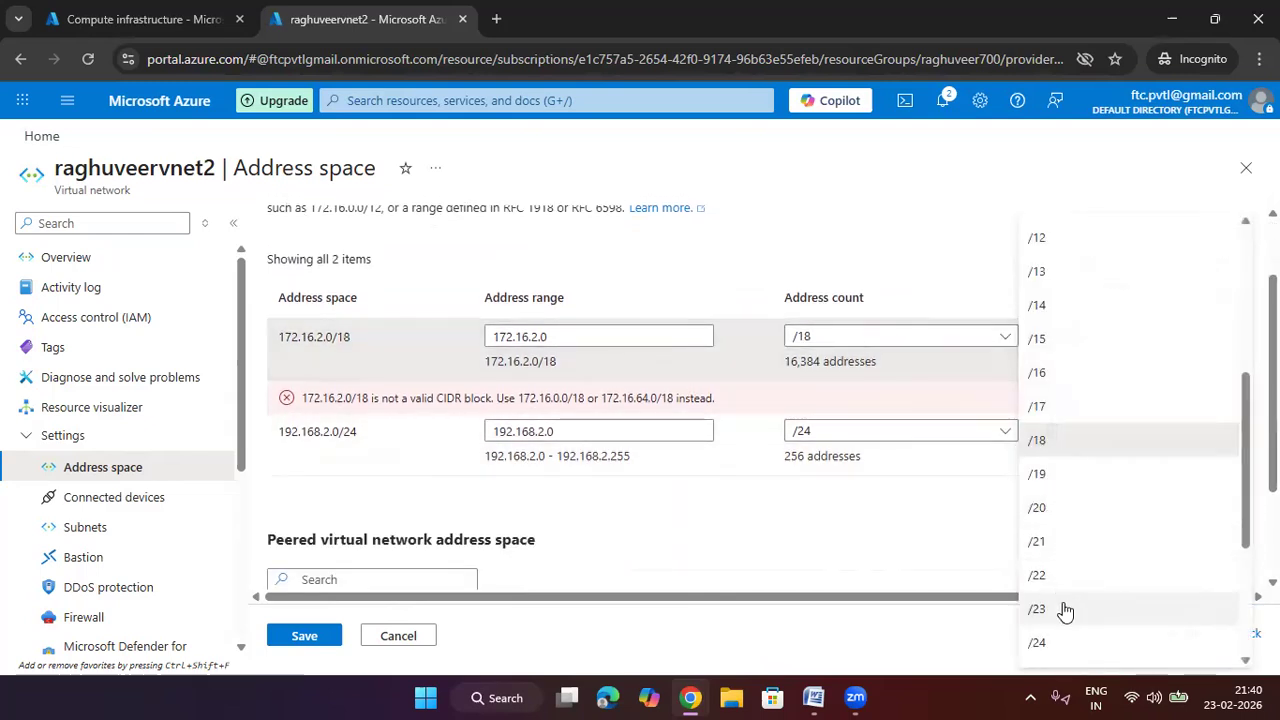
pyautogui.click(1046, 549)
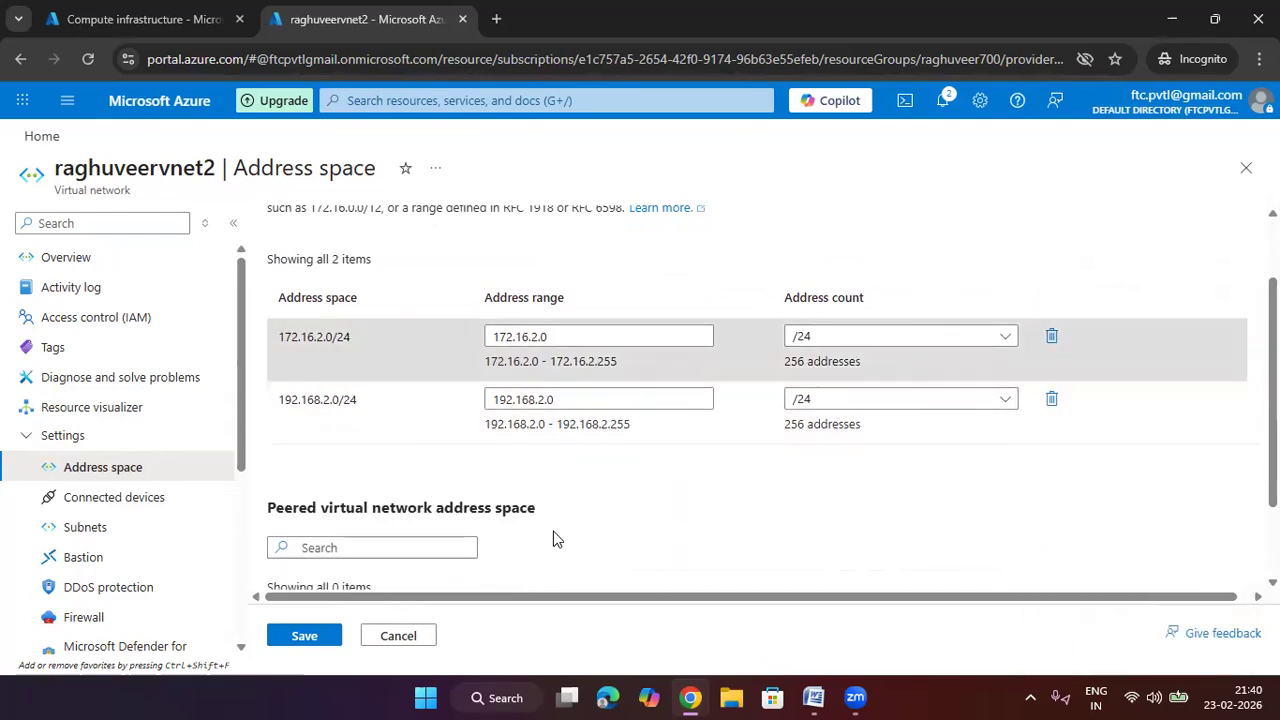
pyautogui.scroll(1, 1135, 370)
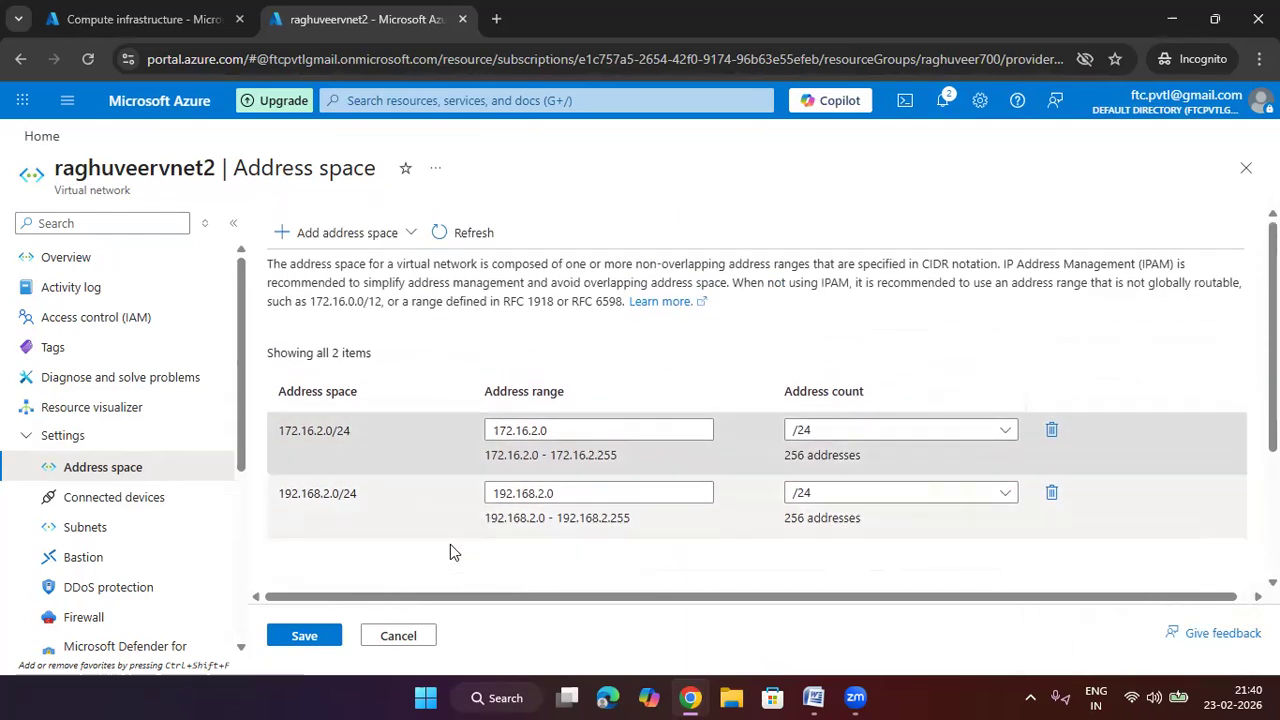
pyautogui.click(313, 641)
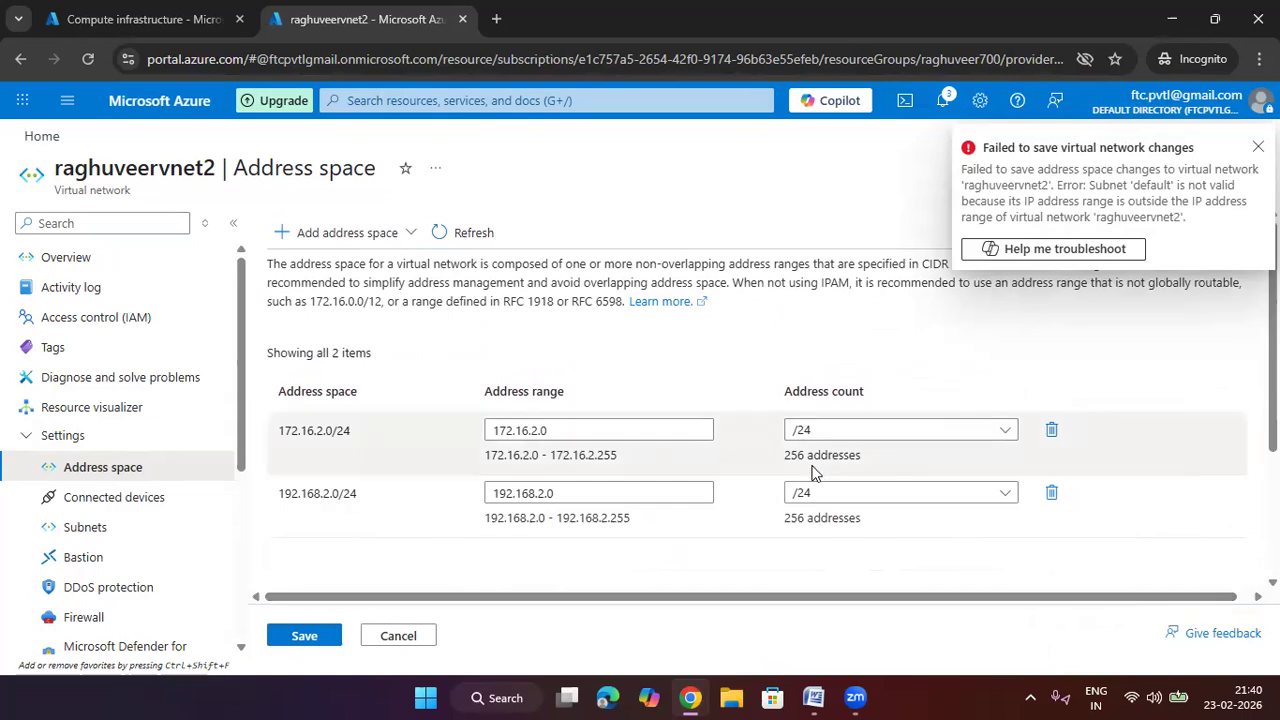
pyautogui.click(1257, 148)
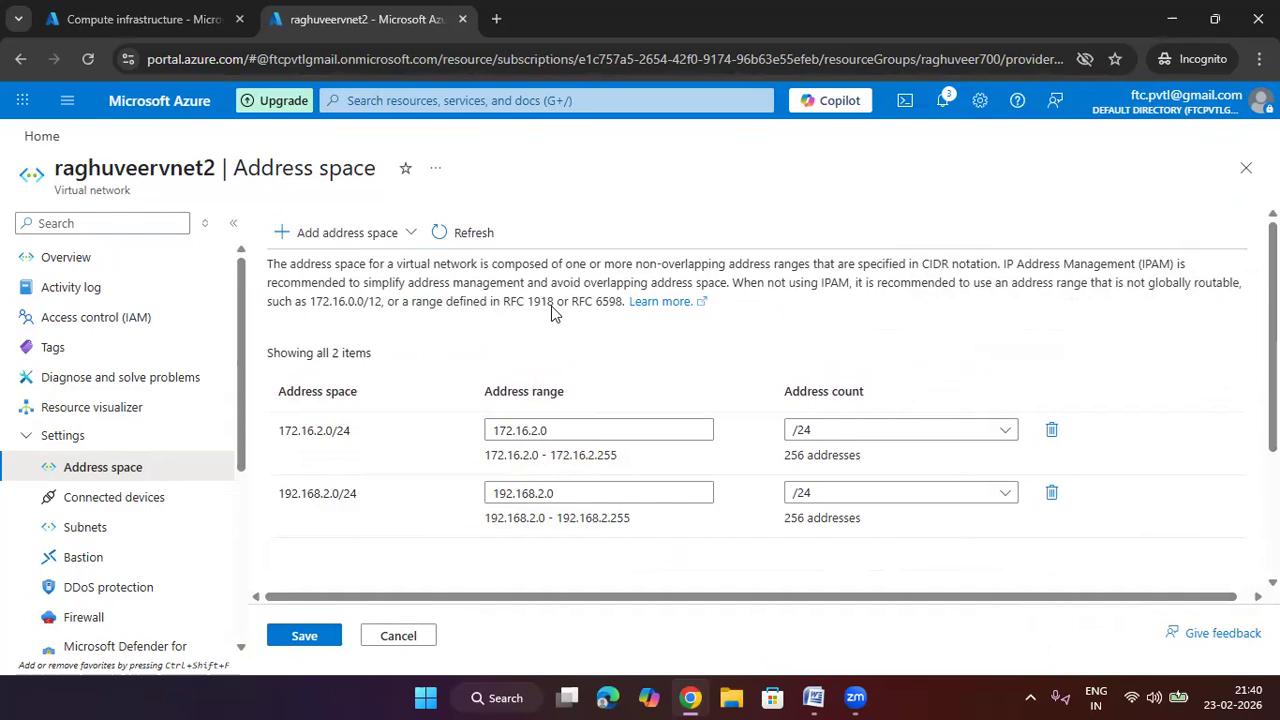
# Step: Leave the address space settings, delete raghuveervnet2 via the list of virtual networks, and refresh that list
pyautogui.moveTo(448, 305); pyautogui.dragTo(610, 303)
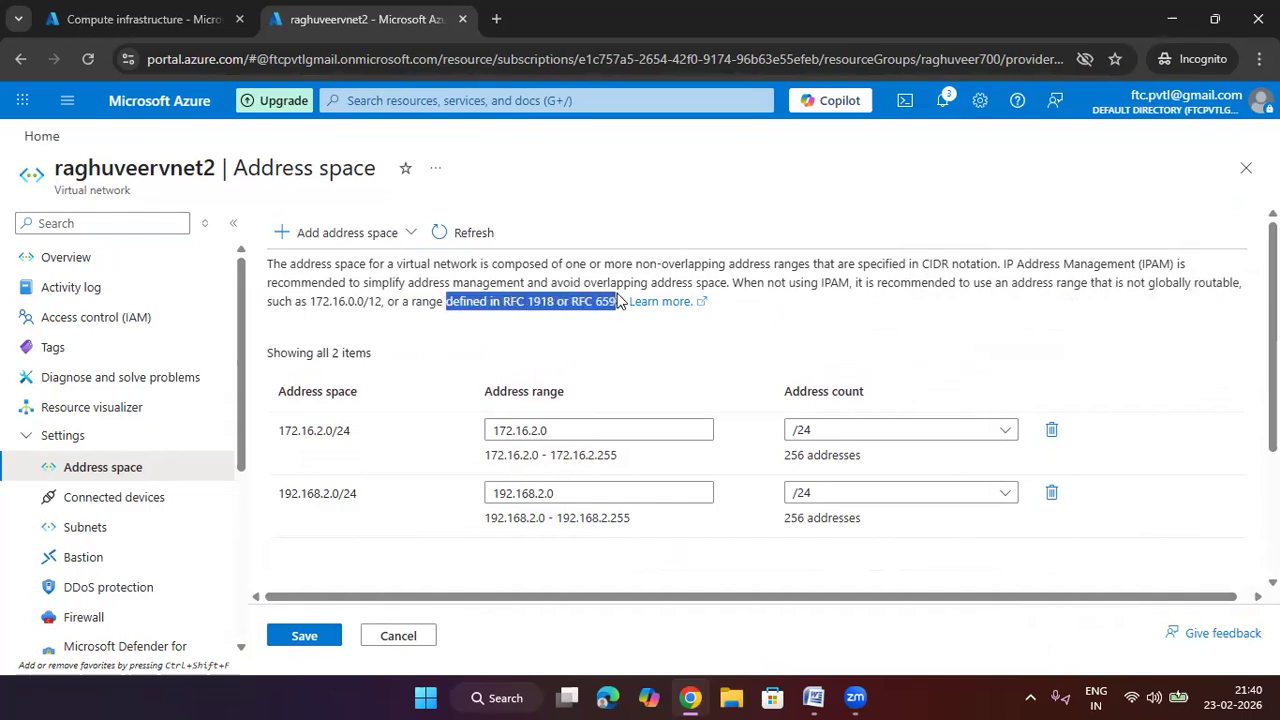
pyautogui.click(896, 330)
pyautogui.click(1243, 170)
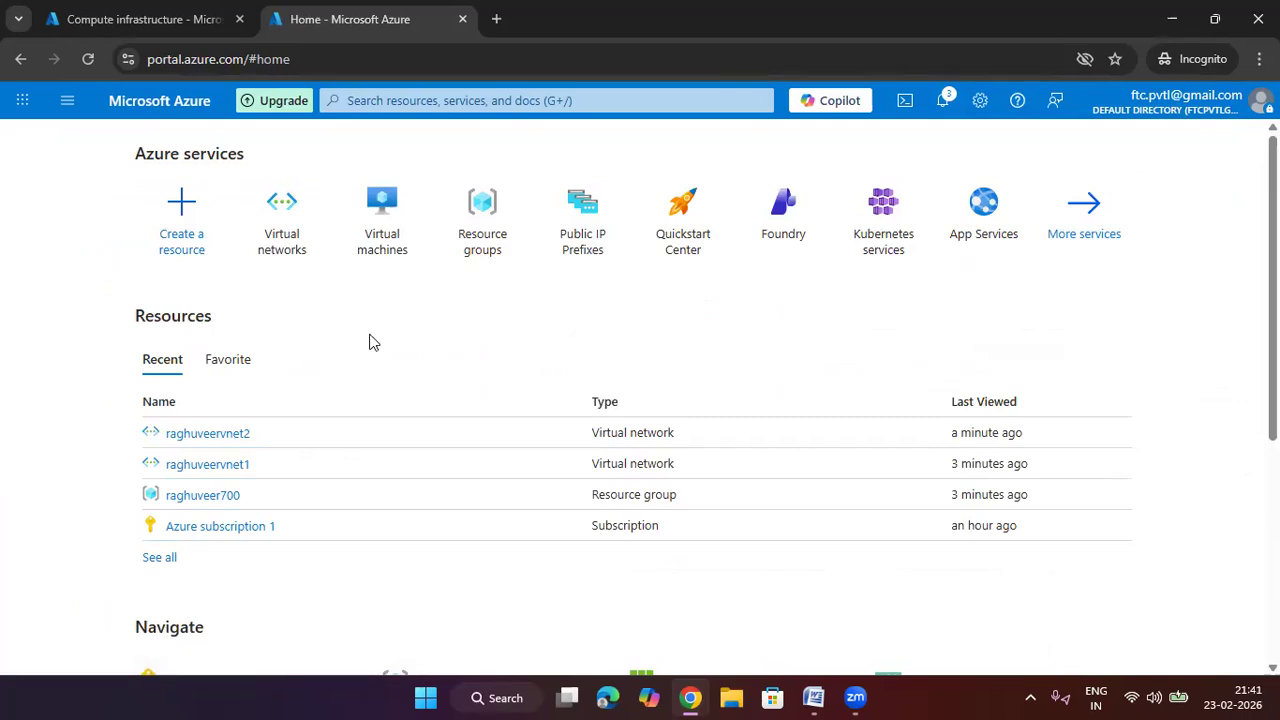
pyautogui.click(283, 240)
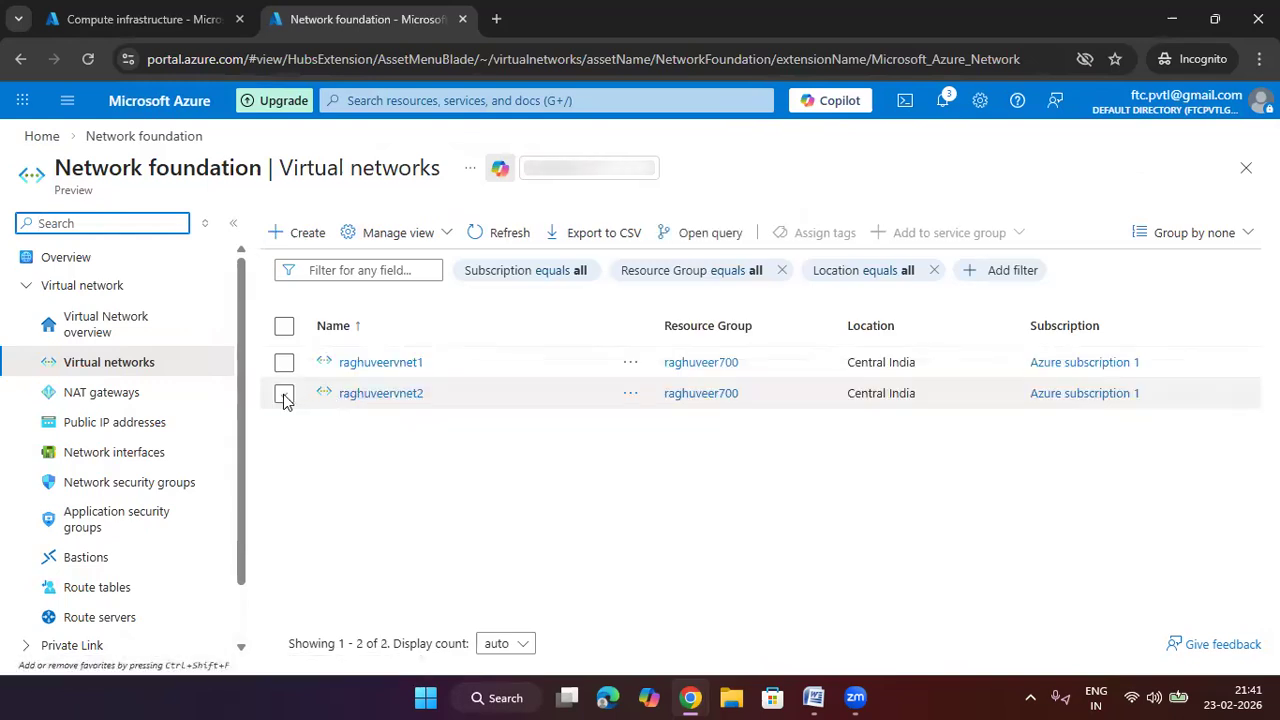
pyautogui.click(284, 394)
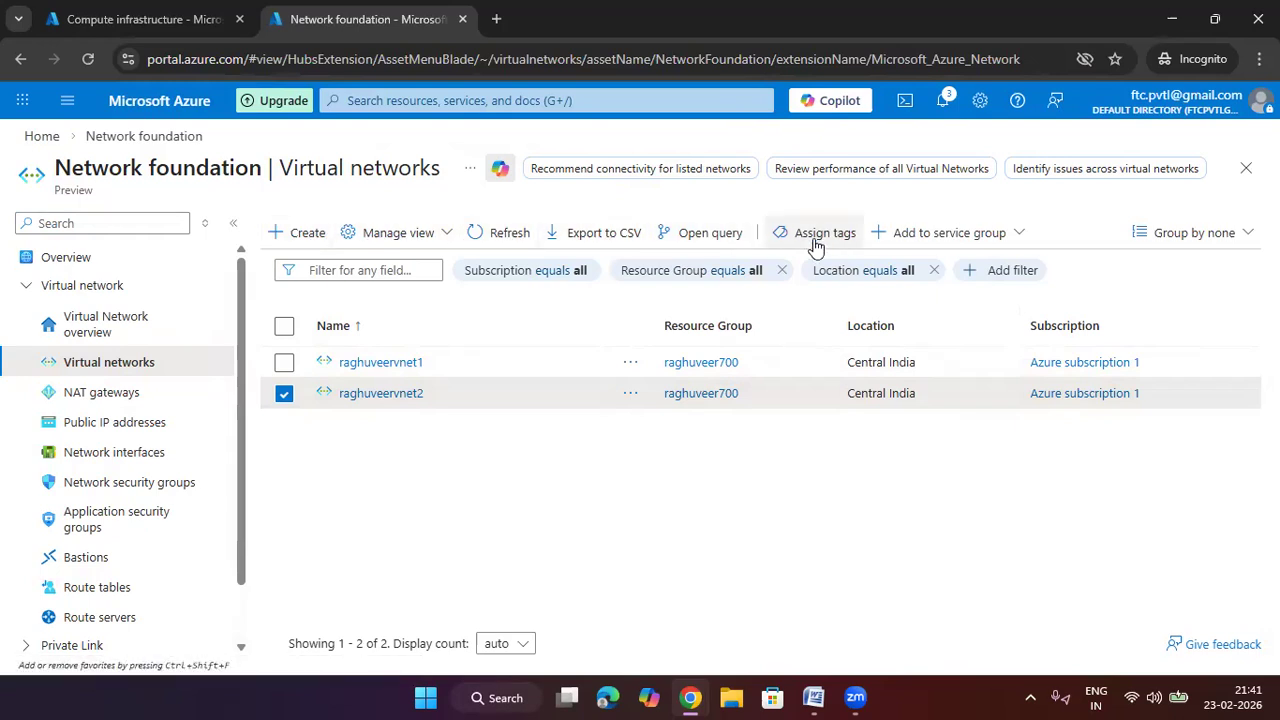
pyautogui.click(384, 393)
pyautogui.click(400, 232)
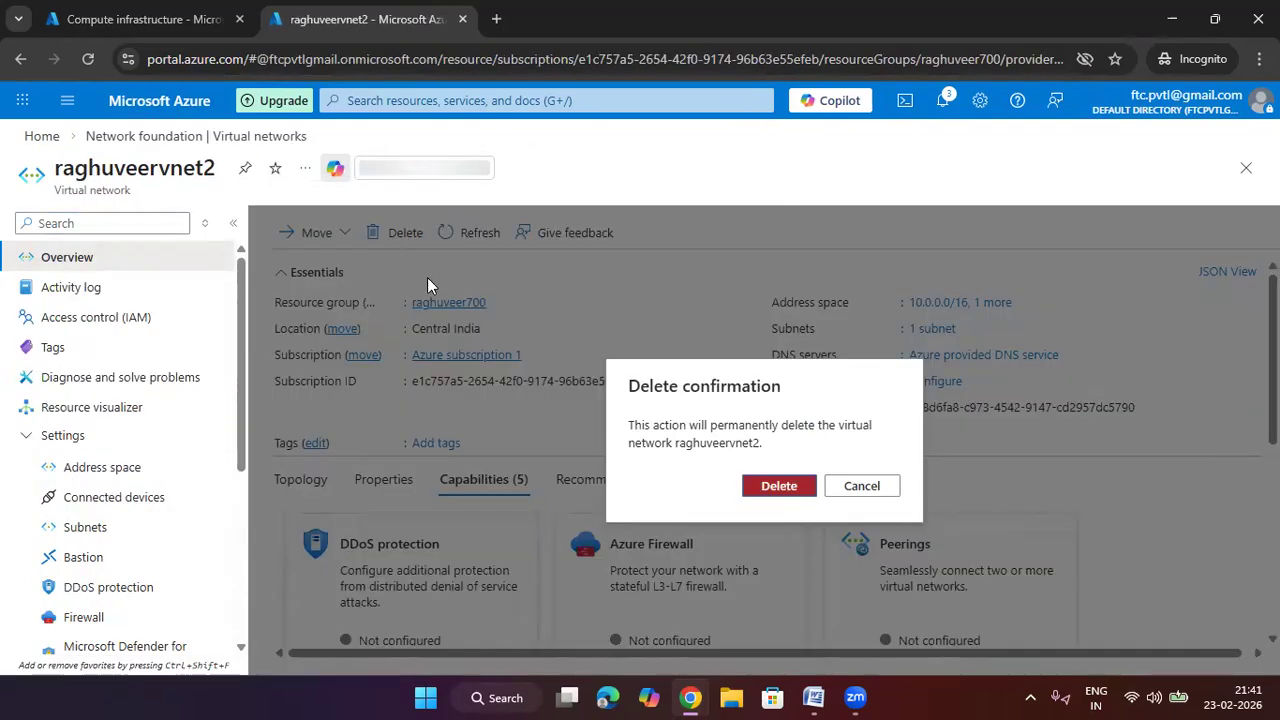
pyautogui.click(779, 487)
pyautogui.click(779, 493)
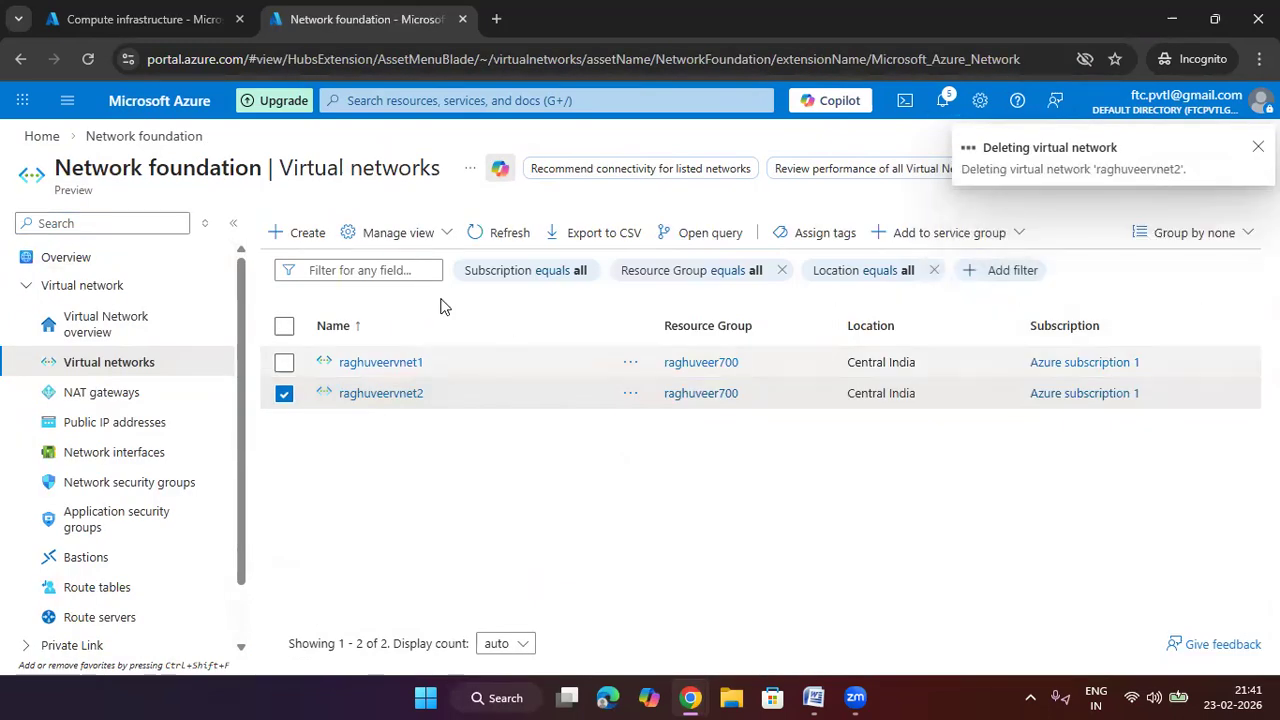
pyautogui.click(490, 232)
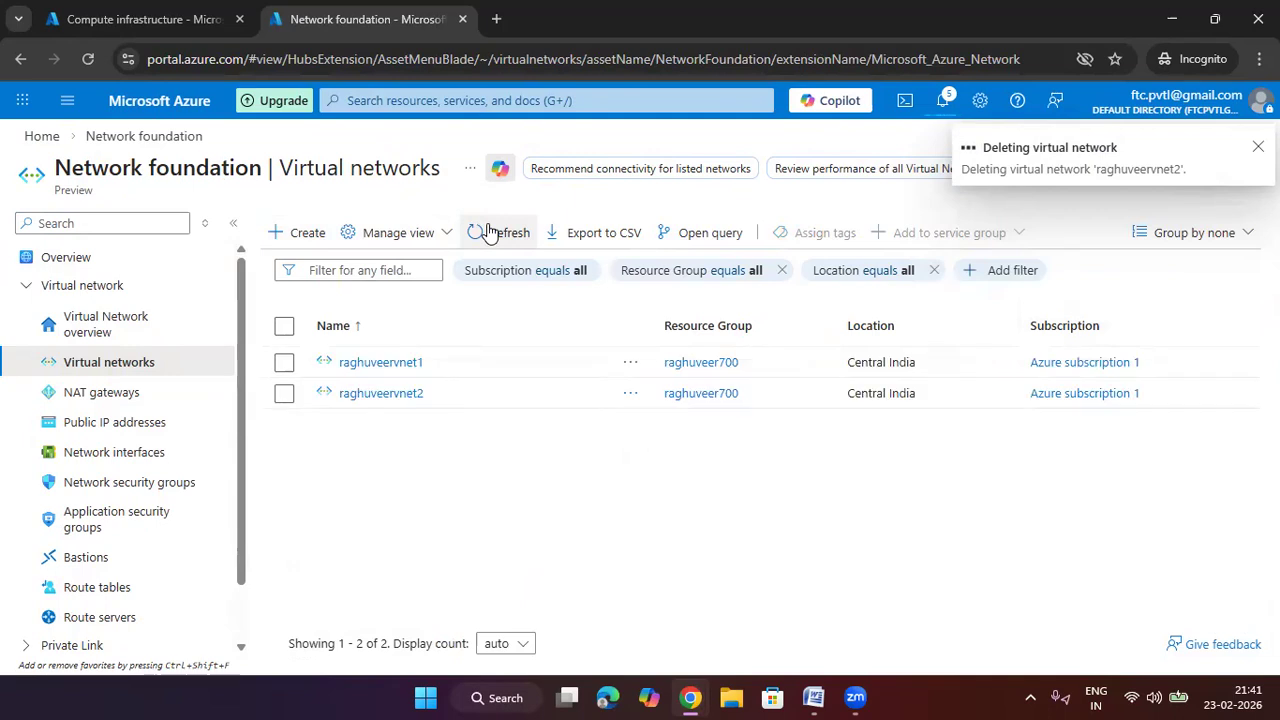
# Step: Start creating a new virtual network in resource group raghuveer700 and name it raghuveervent2
pyautogui.click(280, 232)
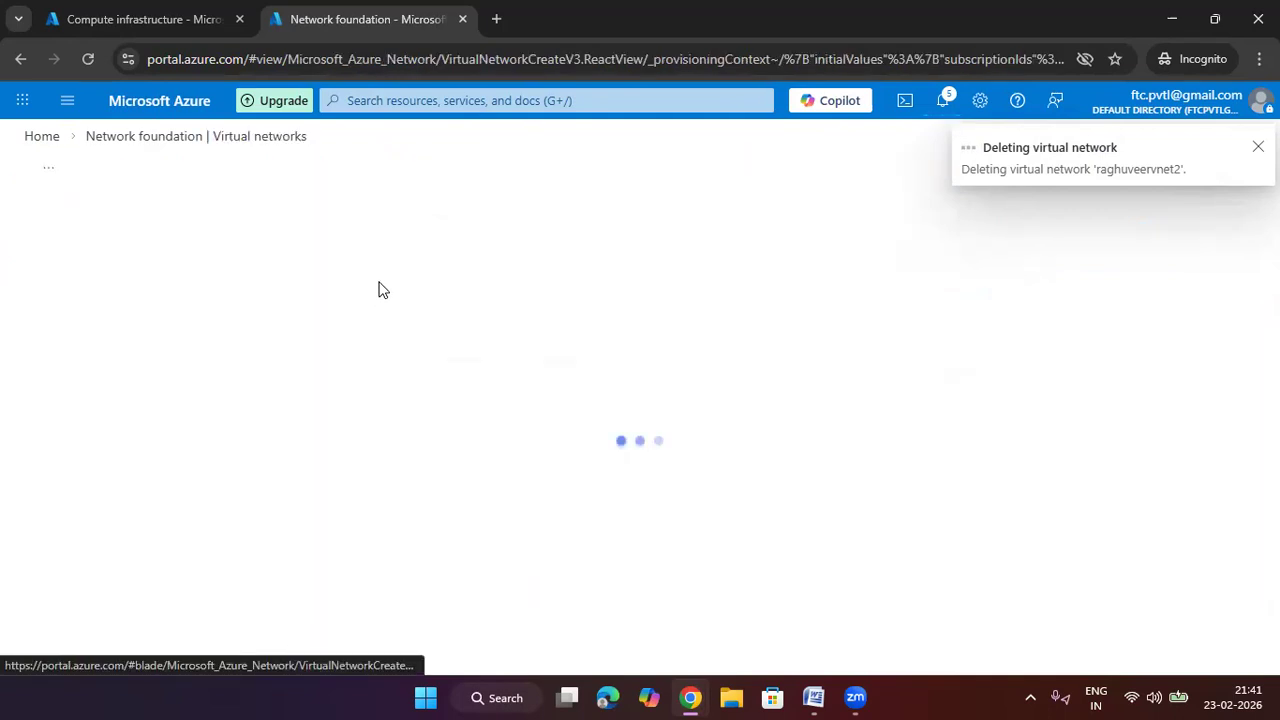
pyautogui.click(420, 550)
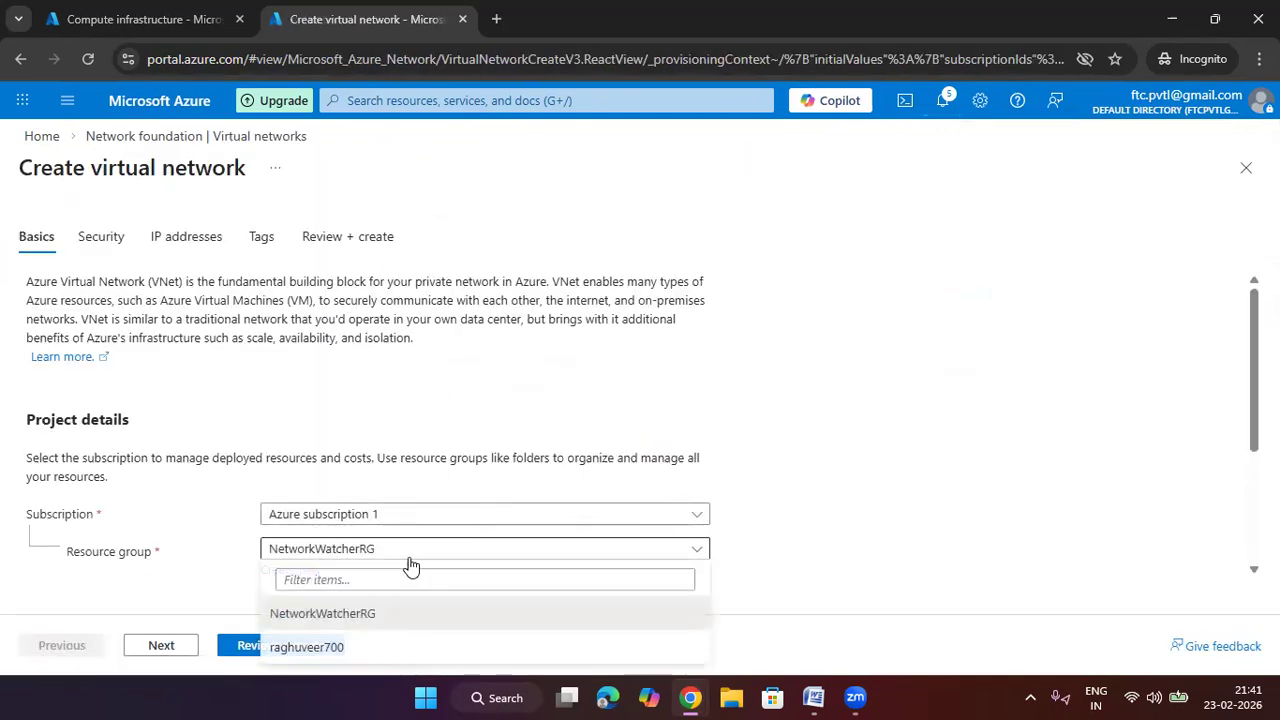
pyautogui.click(391, 648)
pyautogui.scroll(-2, 354, 437)
pyautogui.click(344, 488)
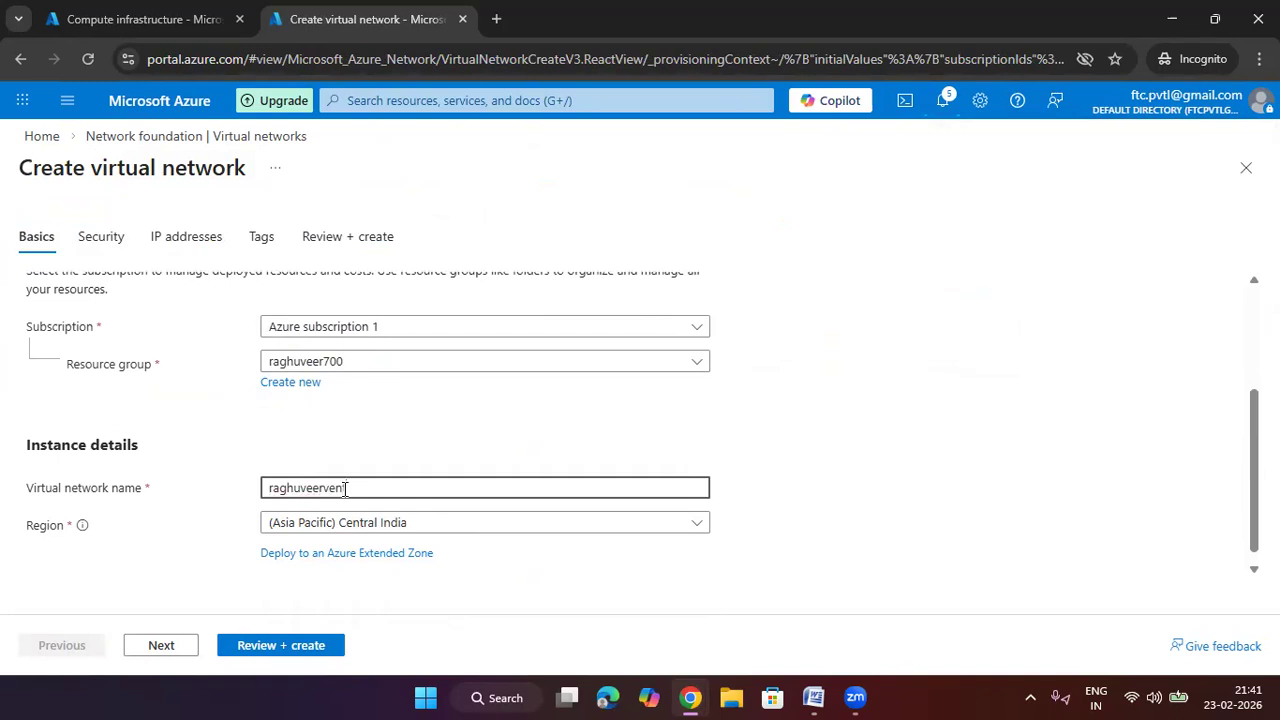
pyautogui.click(656, 432)
pyautogui.scroll(-1, 659, 432)
pyautogui.scroll(3, 659, 432)
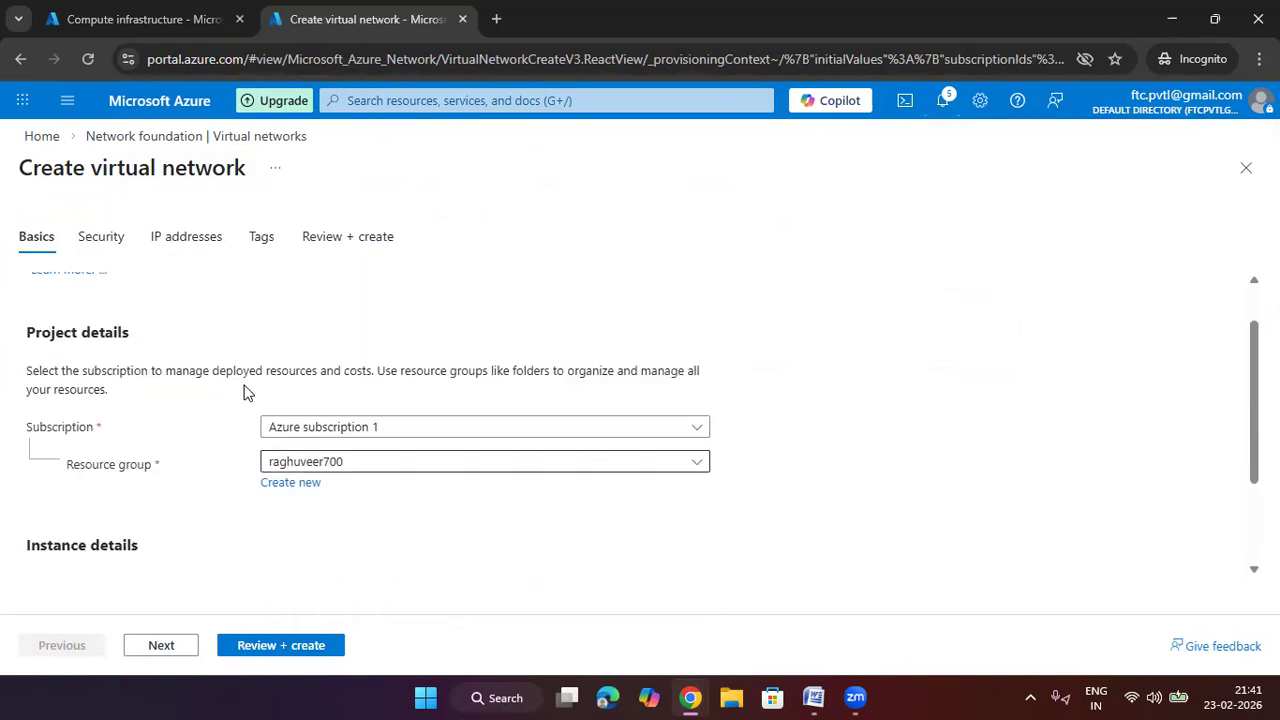
# Step: Set the starting address of the new network's default /16 address space to 10.1.0.0
pyautogui.click(170, 236)
pyautogui.scroll(-2, 137, 431)
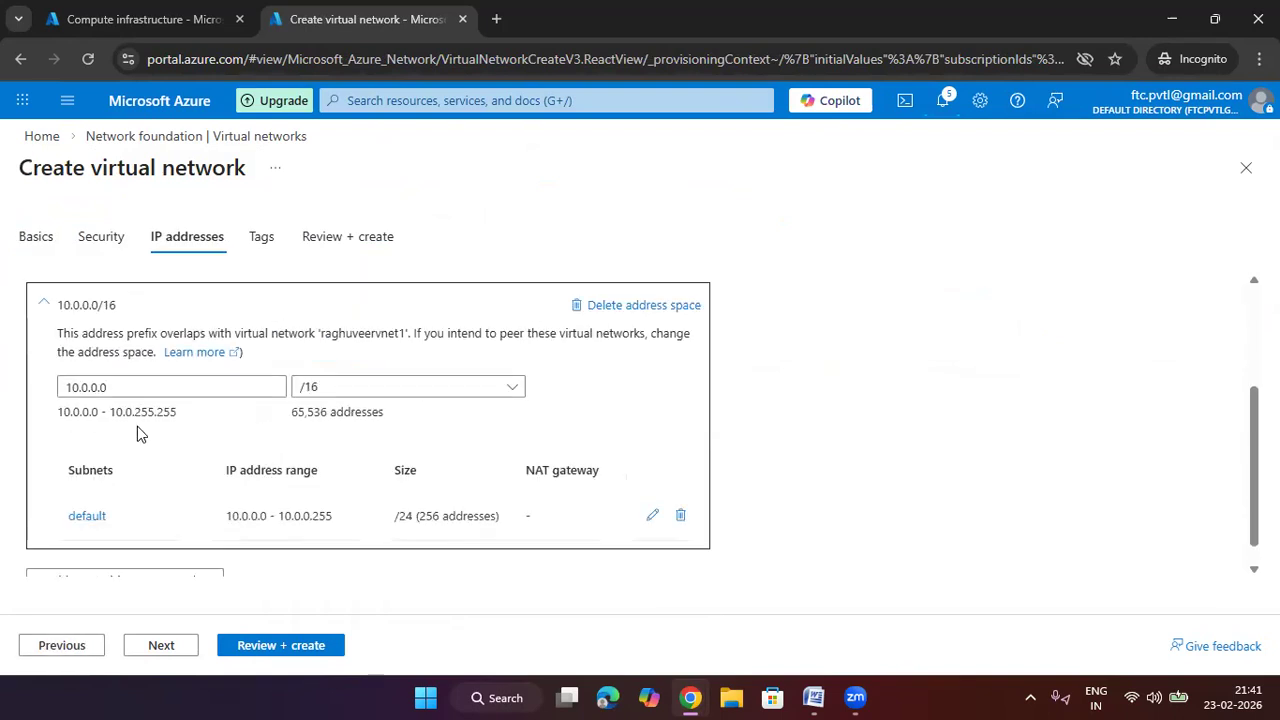
pyautogui.click(89, 393)
pyautogui.press('BackSpace')
pyautogui.press('BackSpace')
pyautogui.write('.1')
pyautogui.click(855, 398)
# Step: Add a second IPv4 address space to the new network with starting address 192.168.12.0 and size /24
pyautogui.click(166, 560)
pyautogui.scroll(-3, 214, 526)
pyautogui.moveTo(181, 391); pyautogui.dragTo(5, 385)
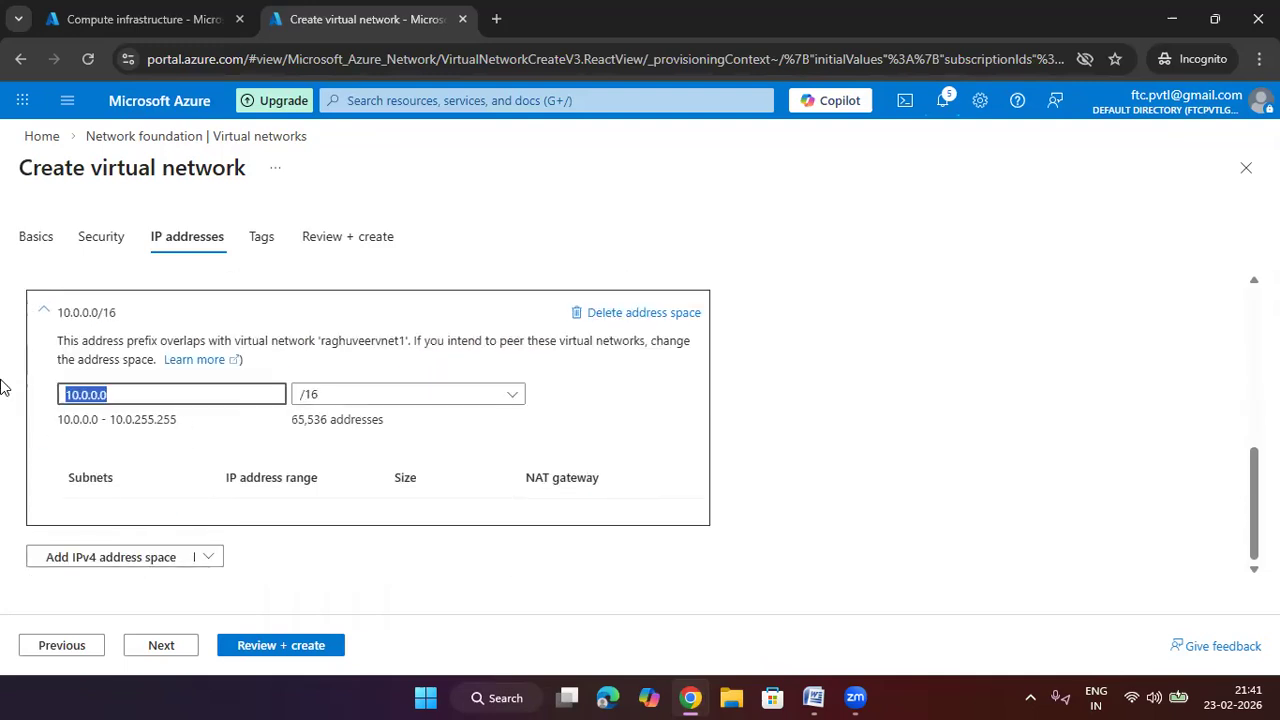
pyautogui.write('192.168.1')
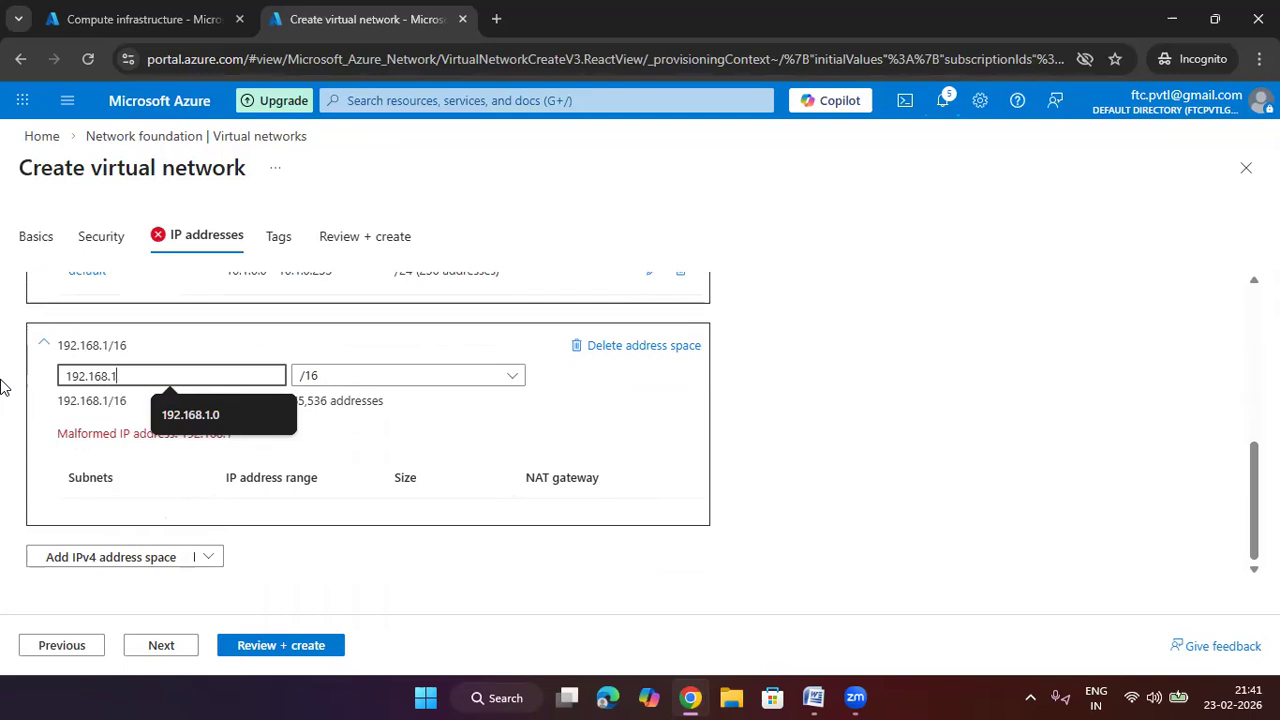
pyautogui.write('.2.0')
pyautogui.press('Tab')
pyautogui.press('Down')
pyautogui.press('Down')
pyautogui.press('Down')
pyautogui.press('Down')
pyautogui.press('Down')
pyautogui.press('Down')
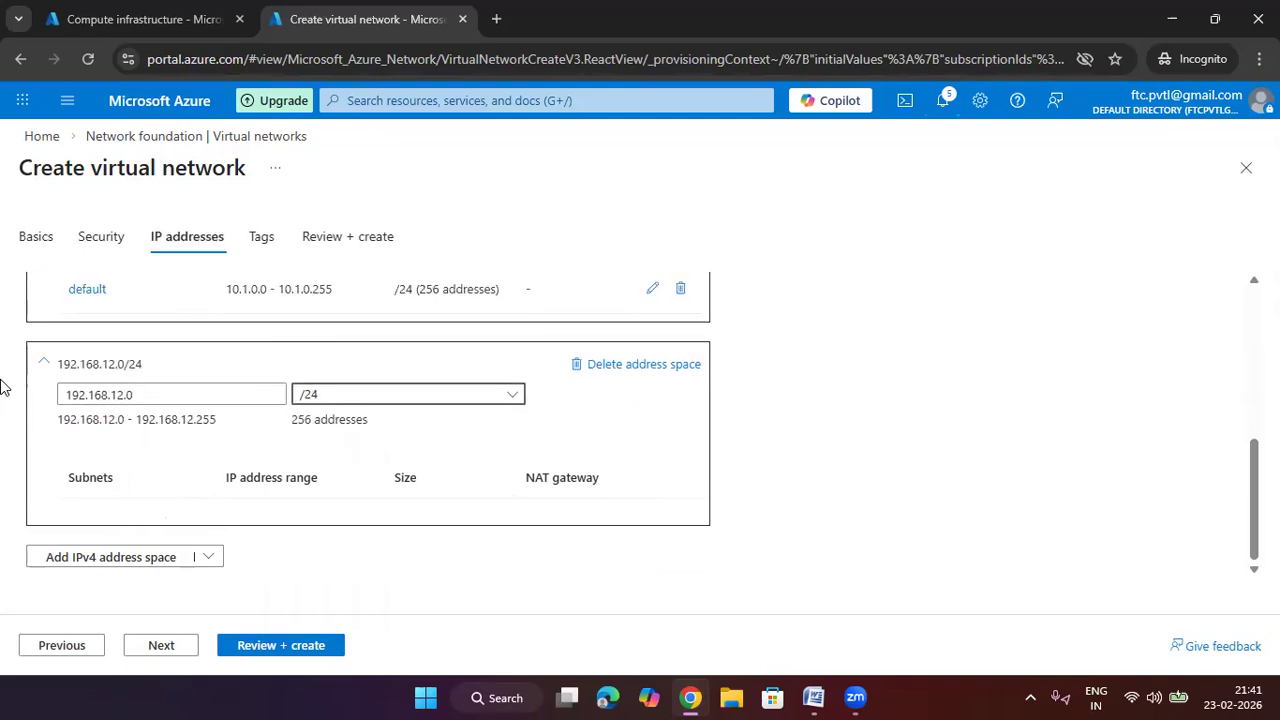
# Step: Validate and create the virtual network raghuveervent2, and return to the list of virtual networks
pyautogui.click(262, 647)
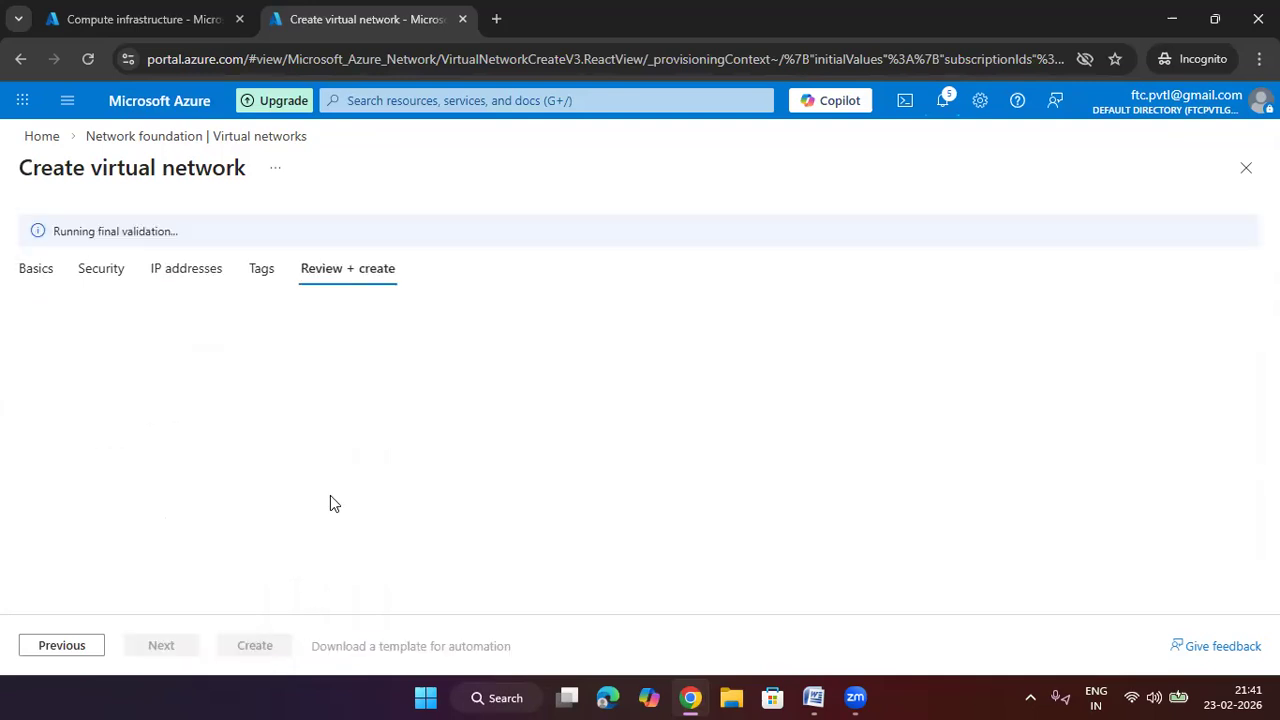
pyautogui.click(285, 652)
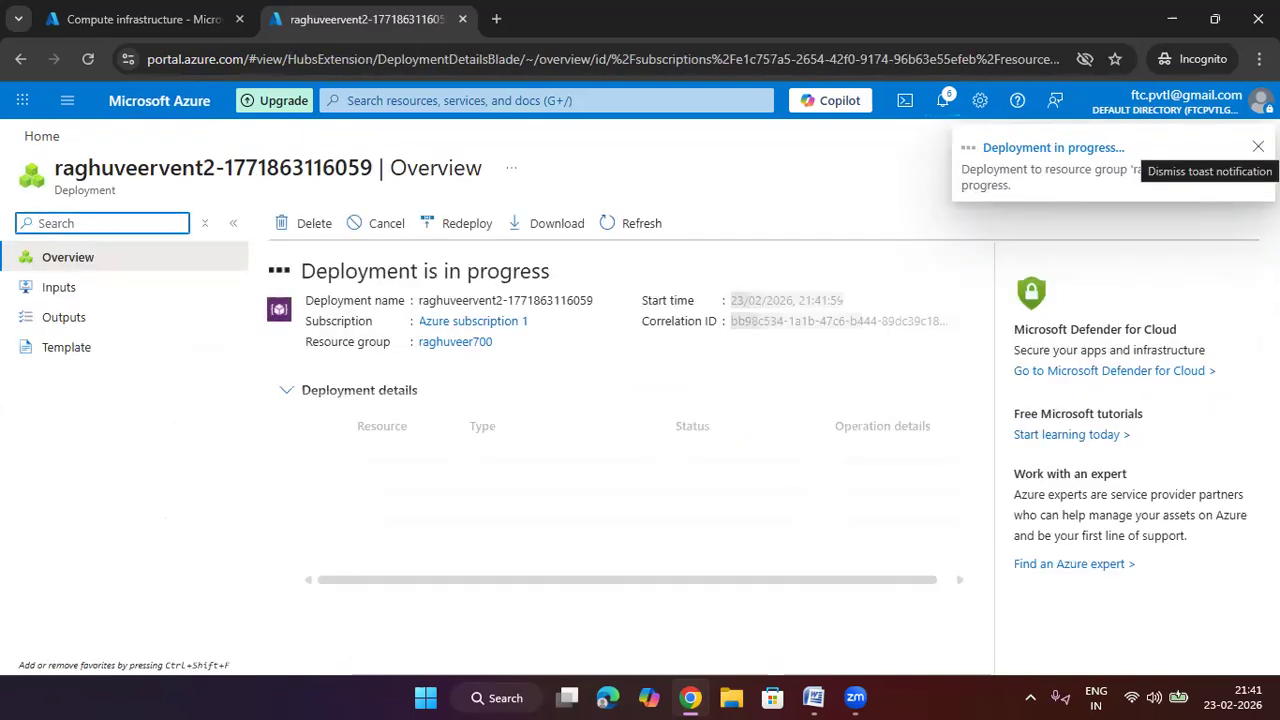
pyautogui.click(1258, 147)
pyautogui.click(40, 136)
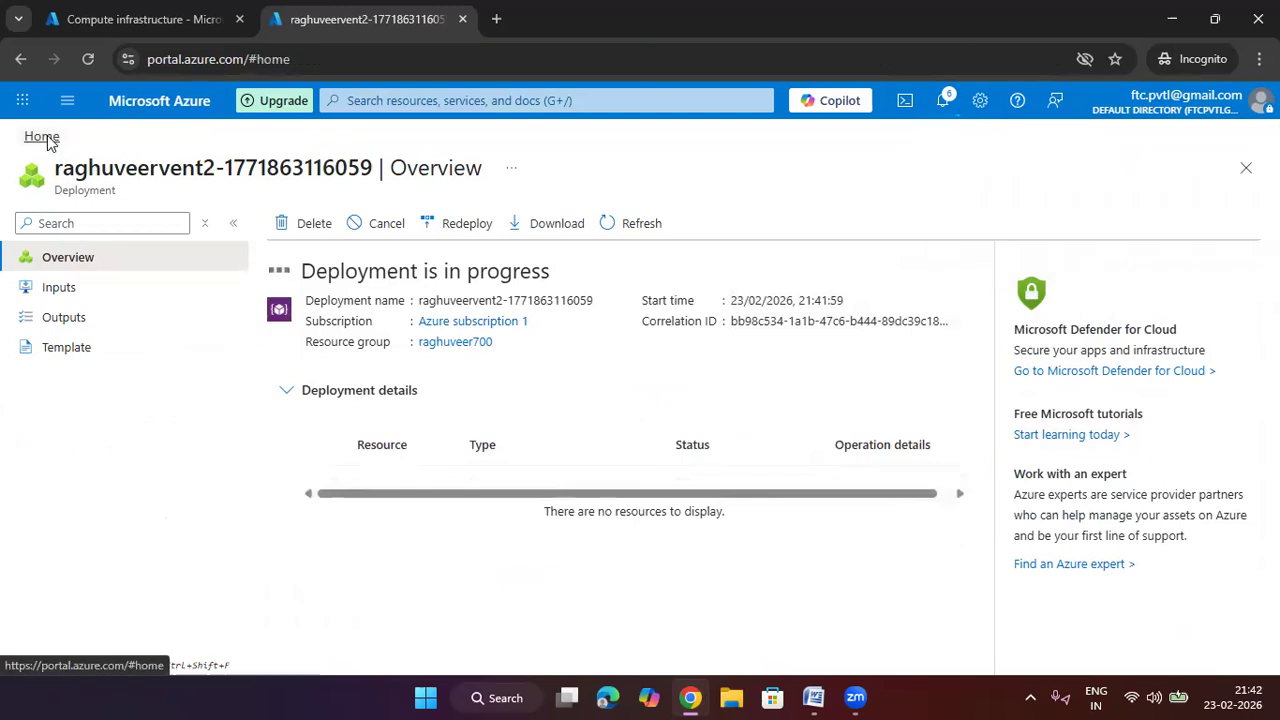
pyautogui.click(300, 225)
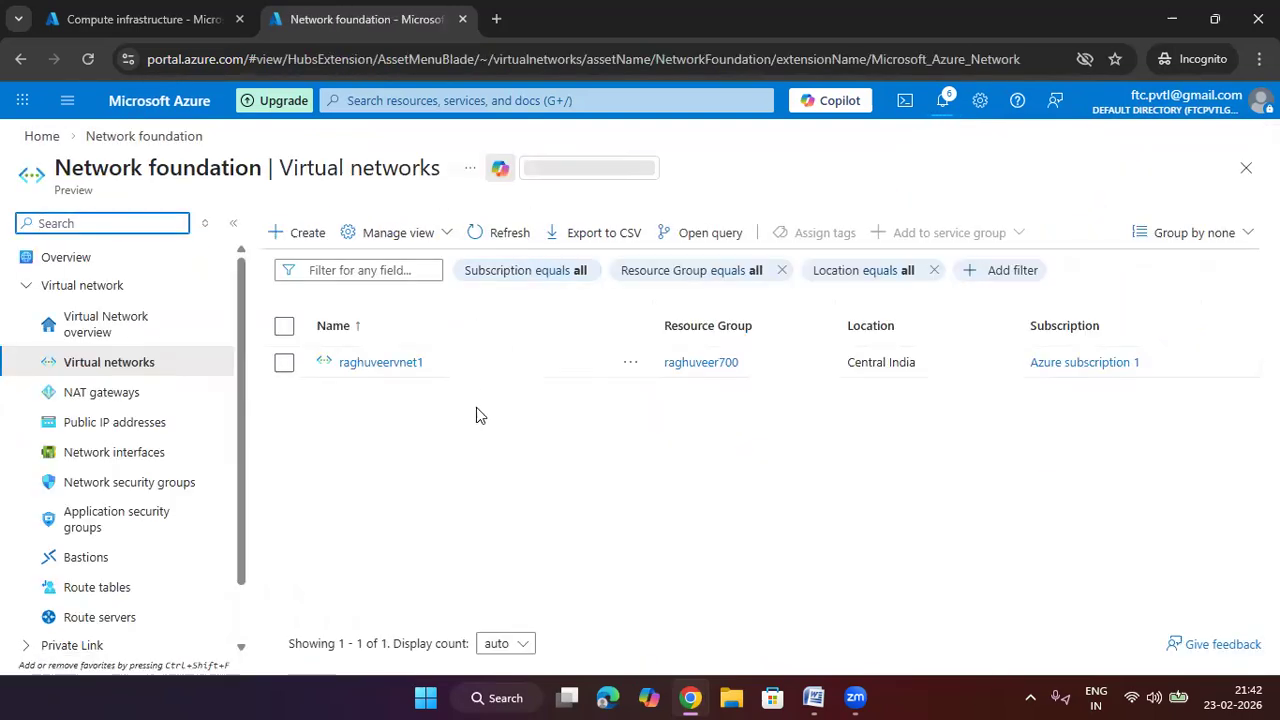
# Step: Refresh the list of virtual networks and review the address spaces configured for raghuveervent2
pyautogui.click(510, 233)
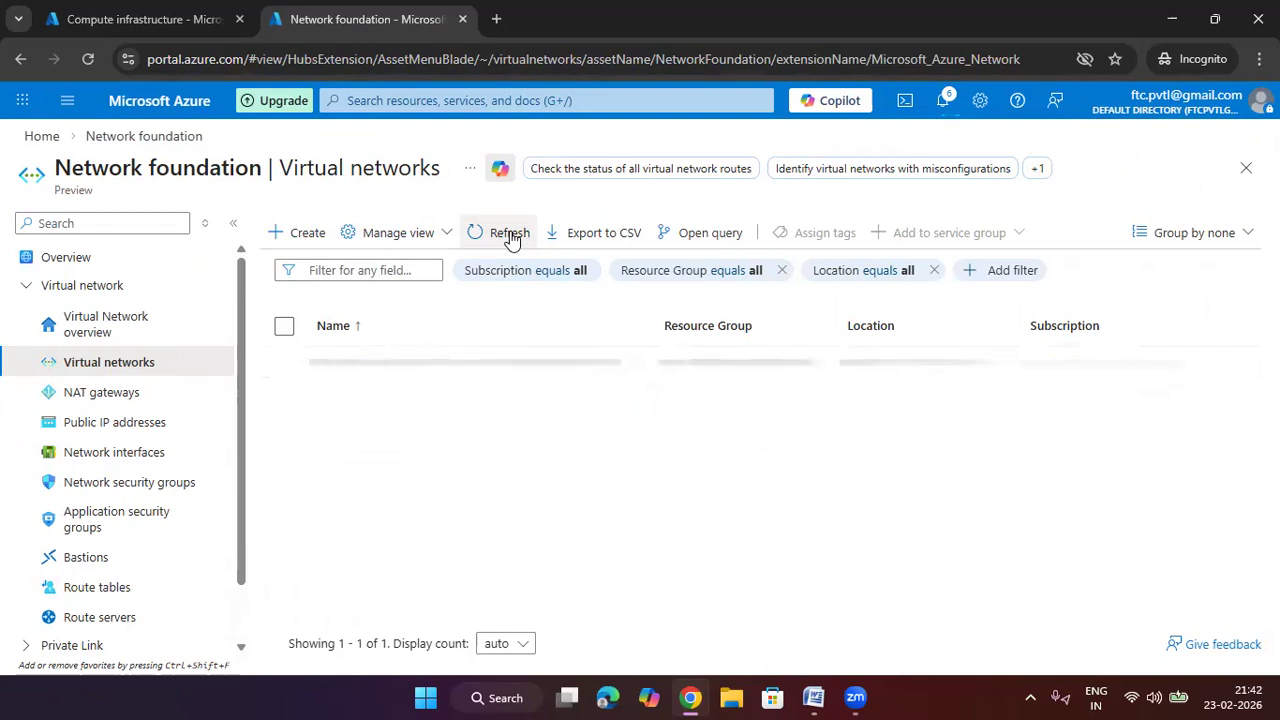
pyautogui.click(510, 233)
pyautogui.click(510, 233)
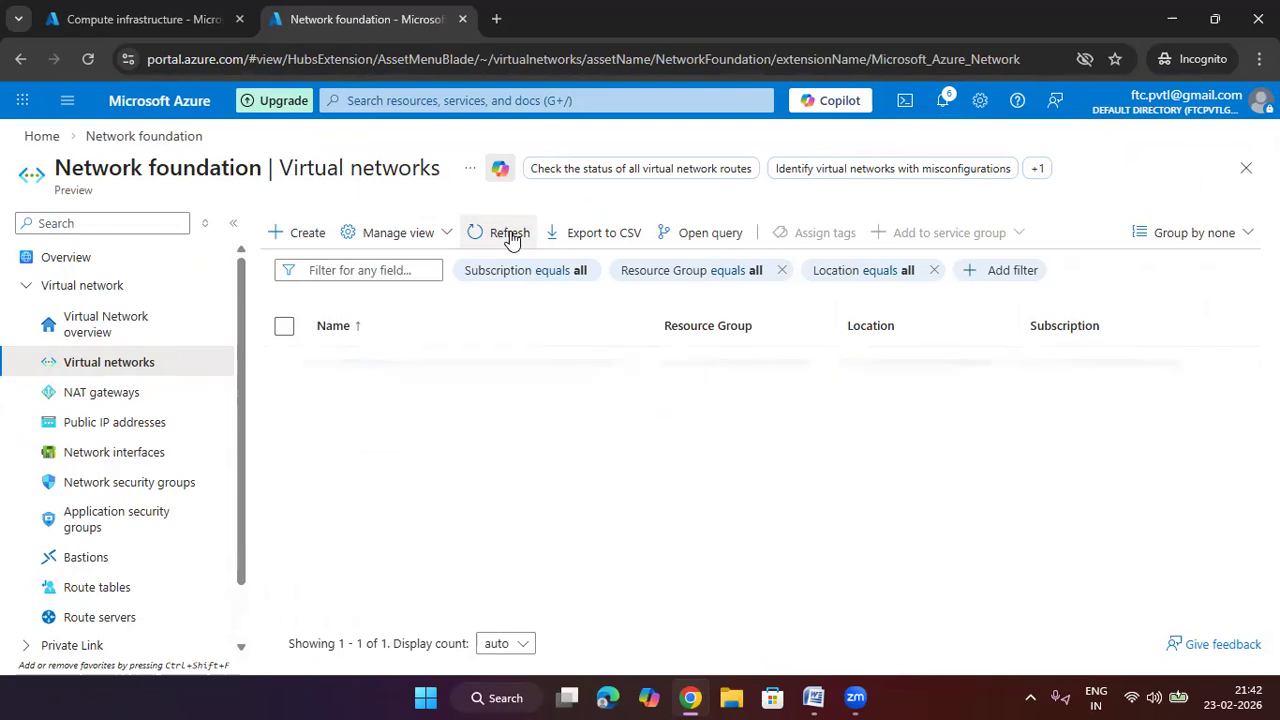
pyautogui.click(510, 233)
pyautogui.click(511, 238)
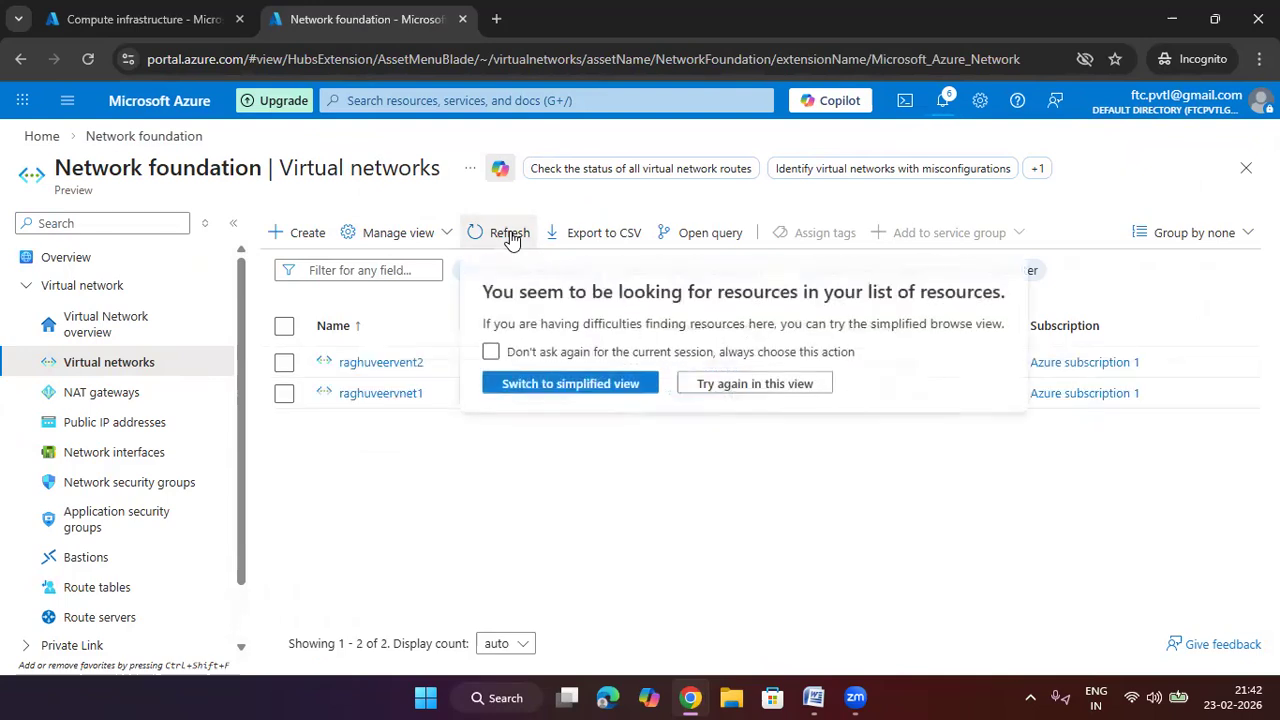
pyautogui.click(551, 449)
pyautogui.click(388, 362)
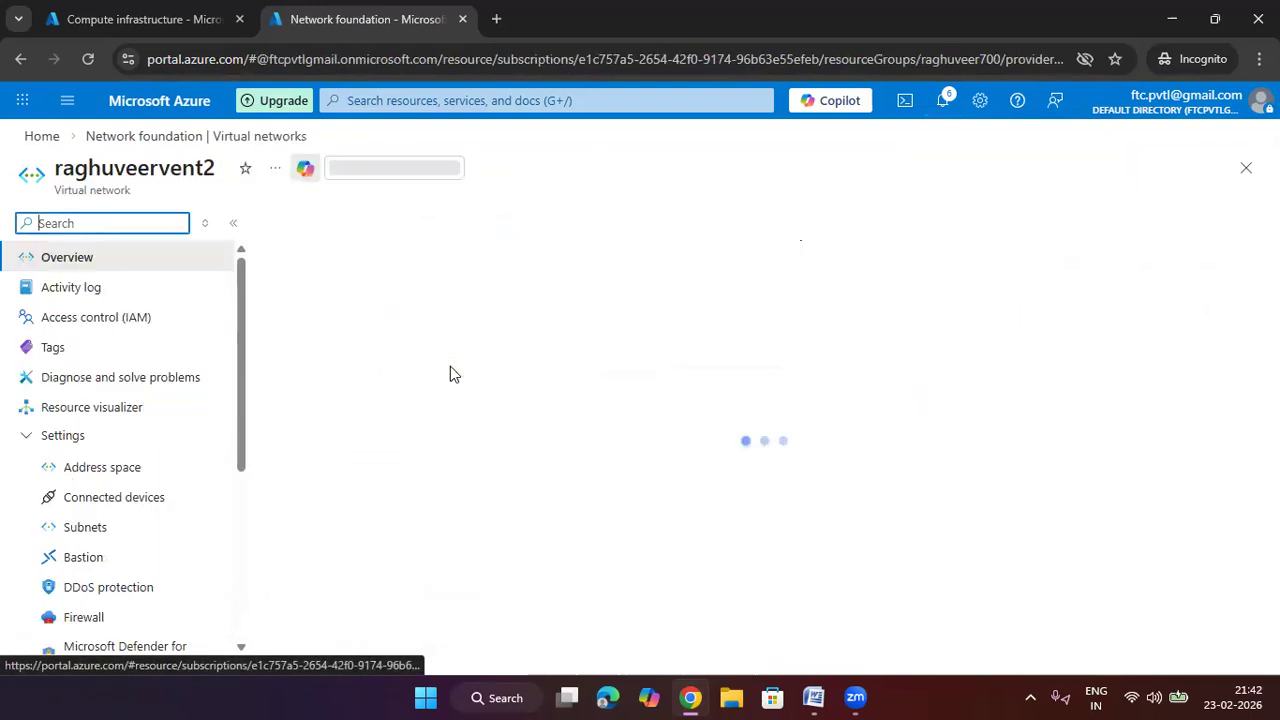
pyautogui.click(110, 467)
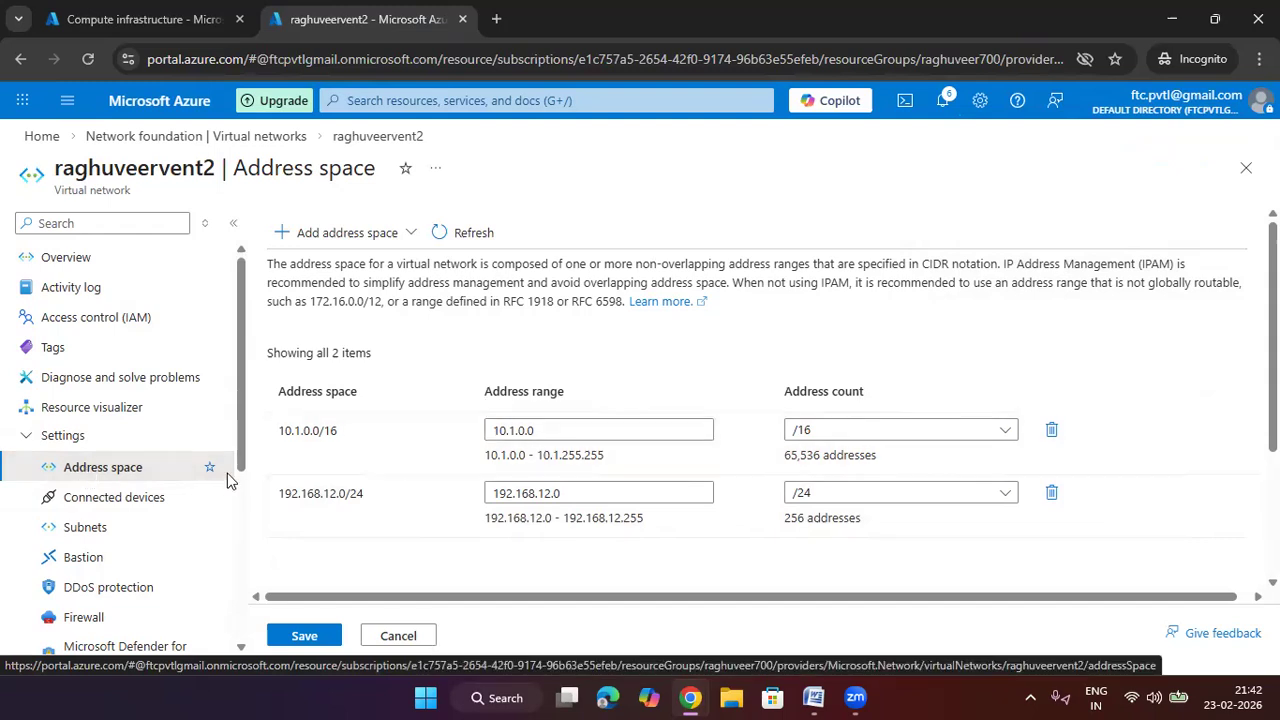
# Step: Start adding a subnet to the virtual network raghuveervnet1 and name it frontend1
pyautogui.click(41, 136)
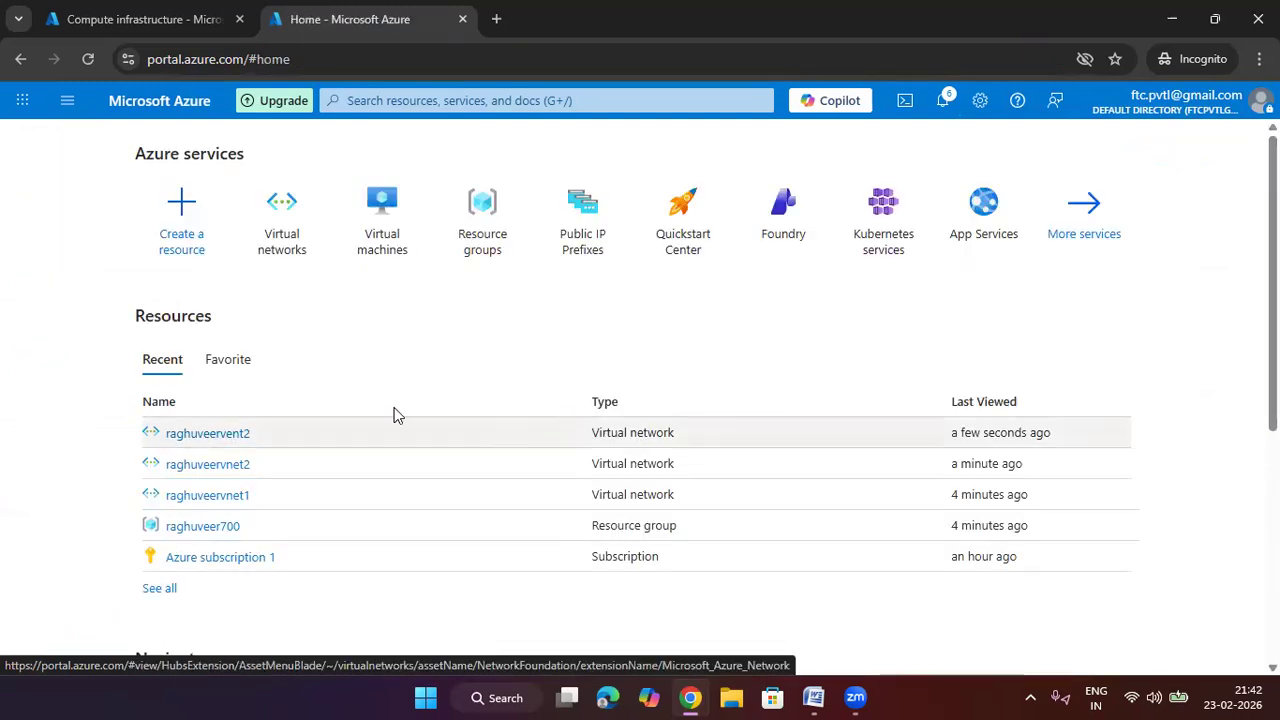
pyautogui.click(272, 241)
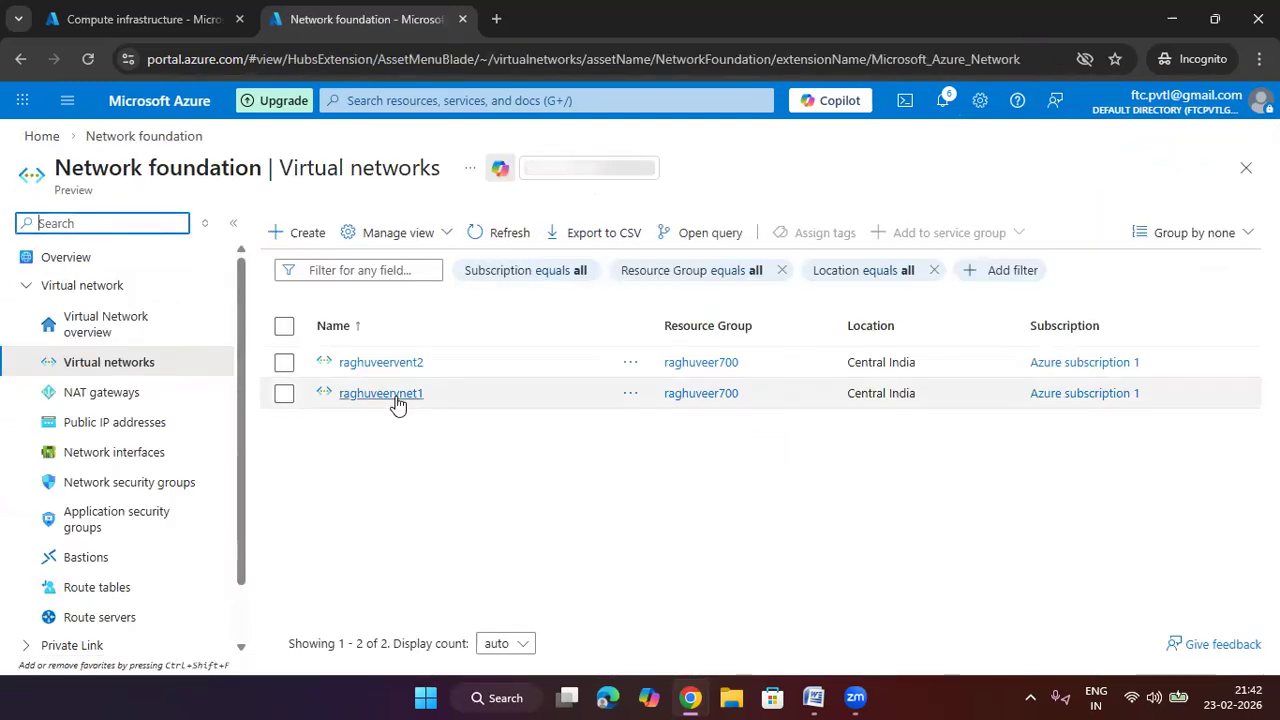
pyautogui.click(394, 396)
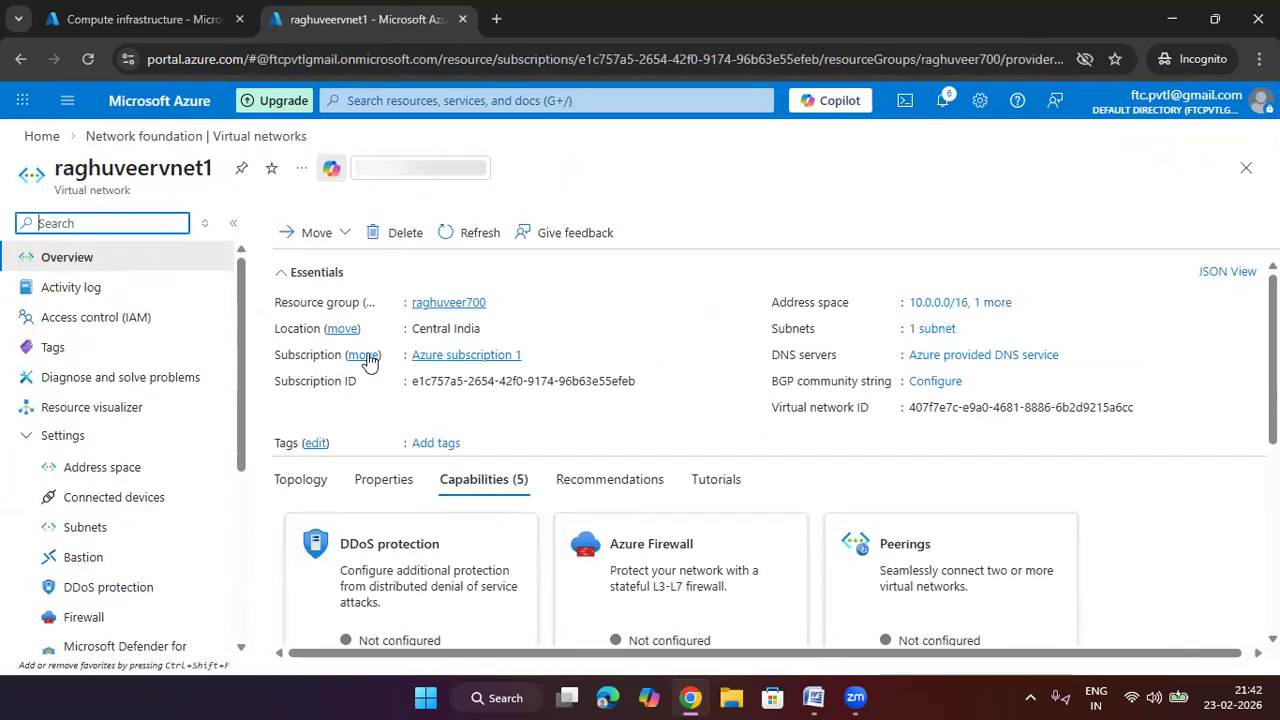
pyautogui.click(86, 527)
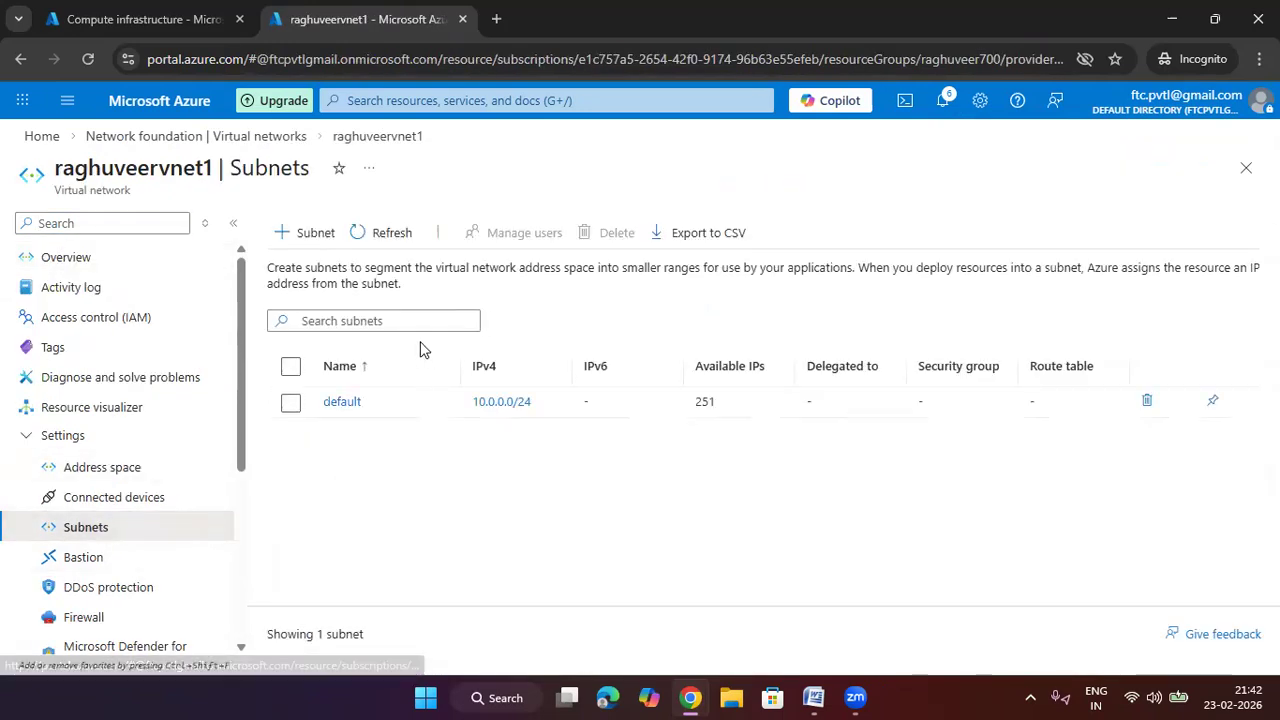
pyautogui.click(310, 232)
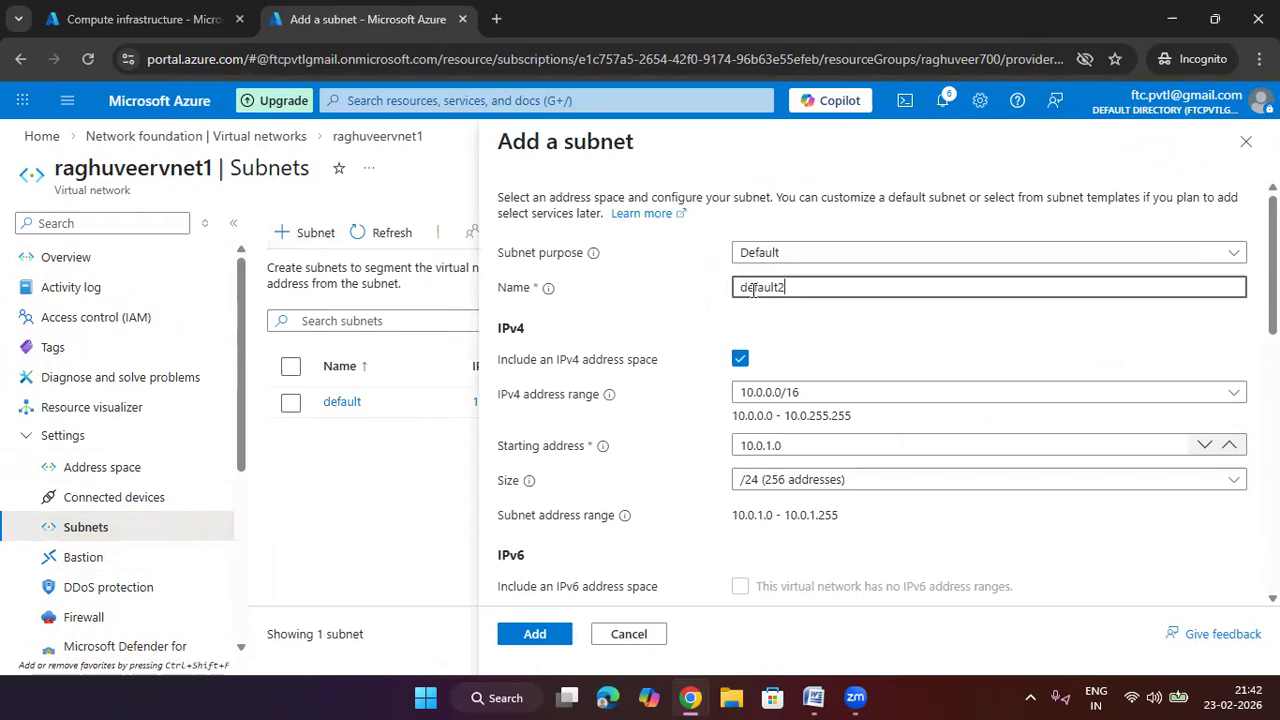
pyautogui.write('frontend1')
# Step: Place the subnet frontend1 in the 192.168.1.0/24 address range with size /26 and add it to the network
pyautogui.click(740, 390)
pyautogui.click(795, 492)
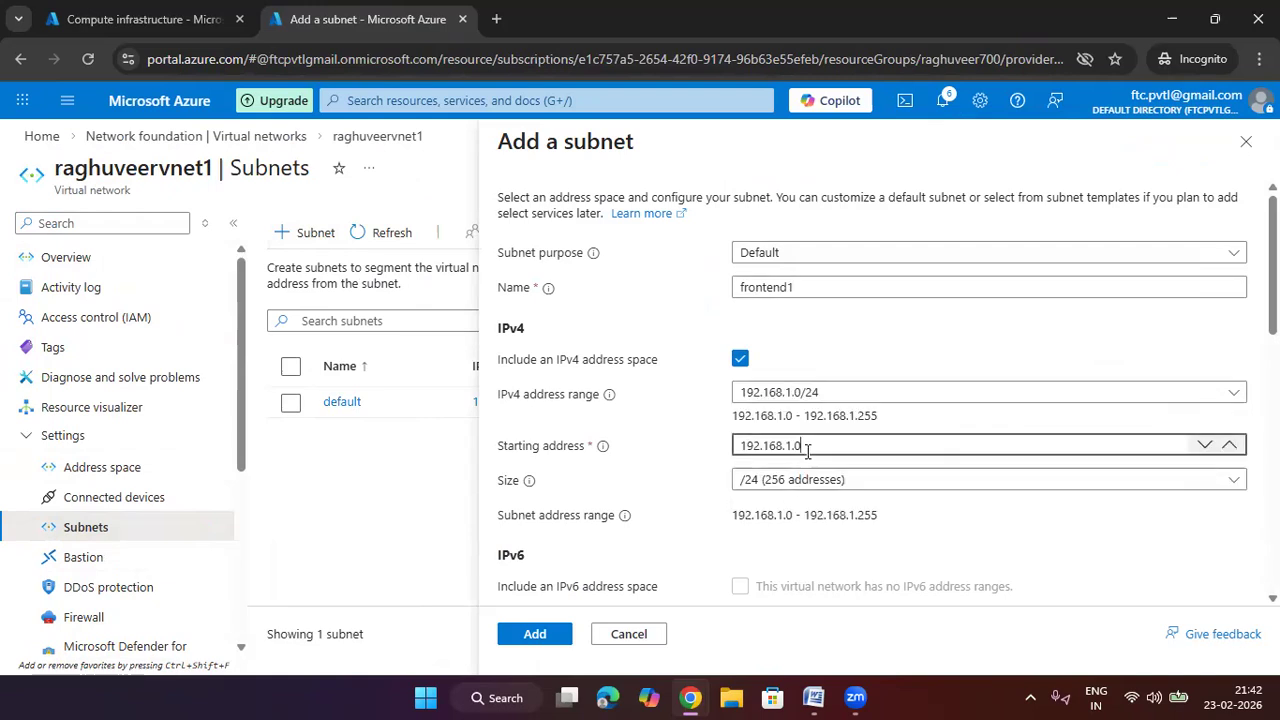
pyautogui.click(808, 479)
pyautogui.click(792, 386)
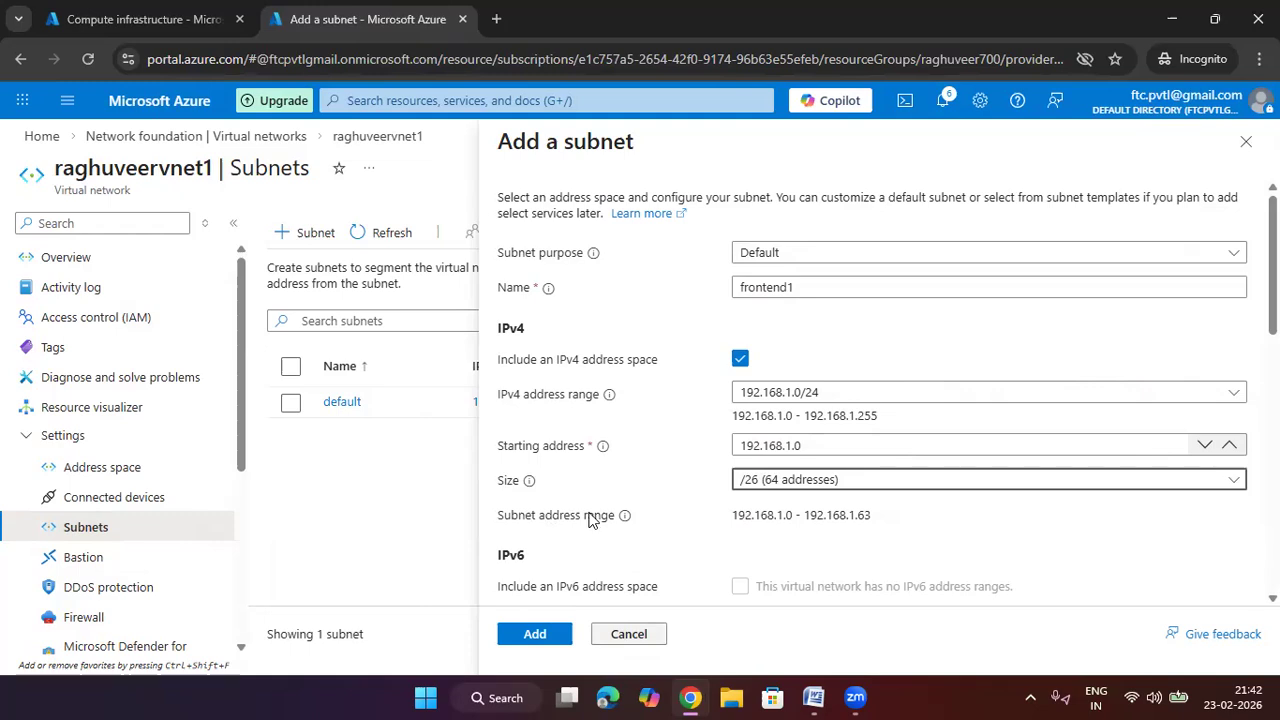
pyautogui.click(545, 631)
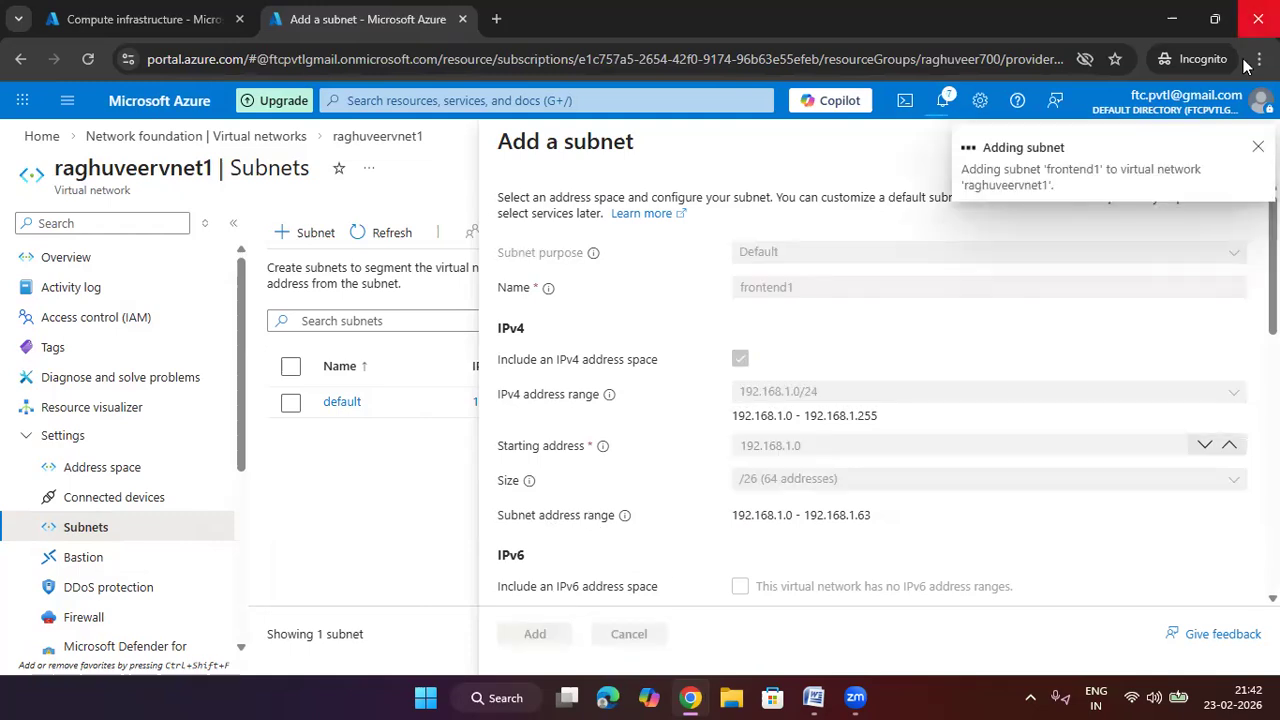
pyautogui.click(1258, 146)
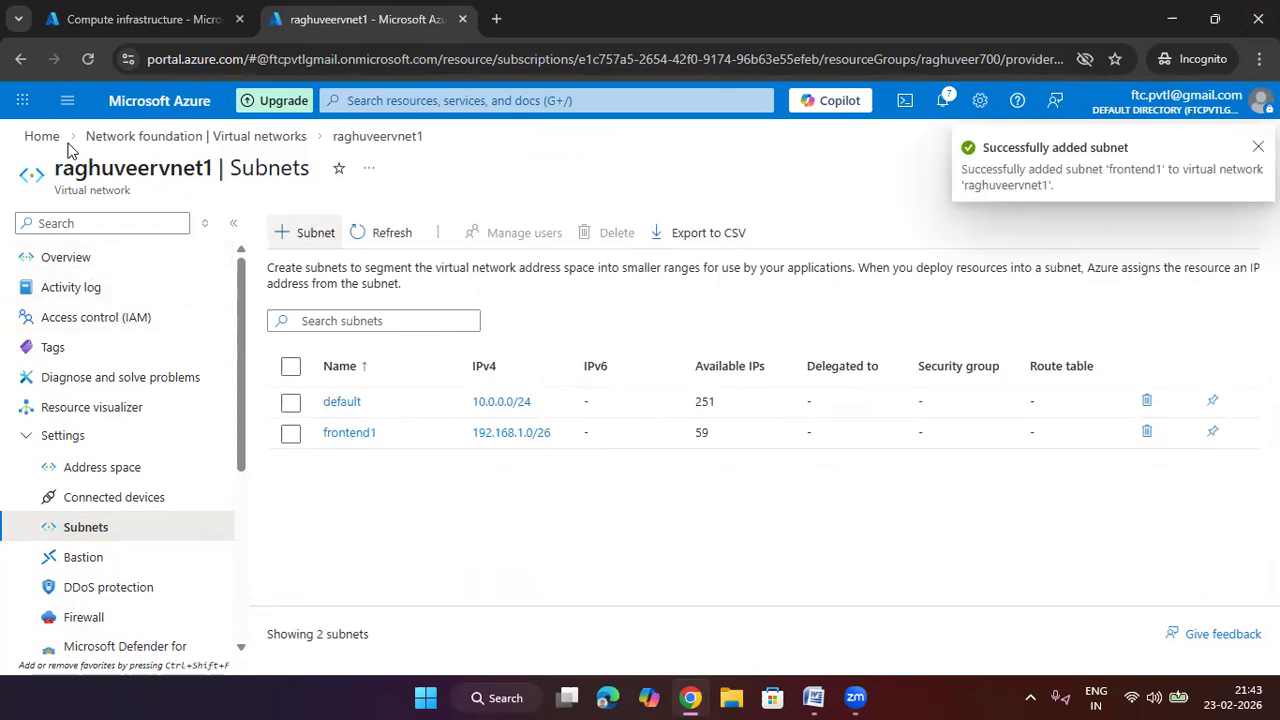
# Step: Start adding a subnet to the virtual network raghuveervent2 and name it frontend2
pyautogui.click(110, 137)
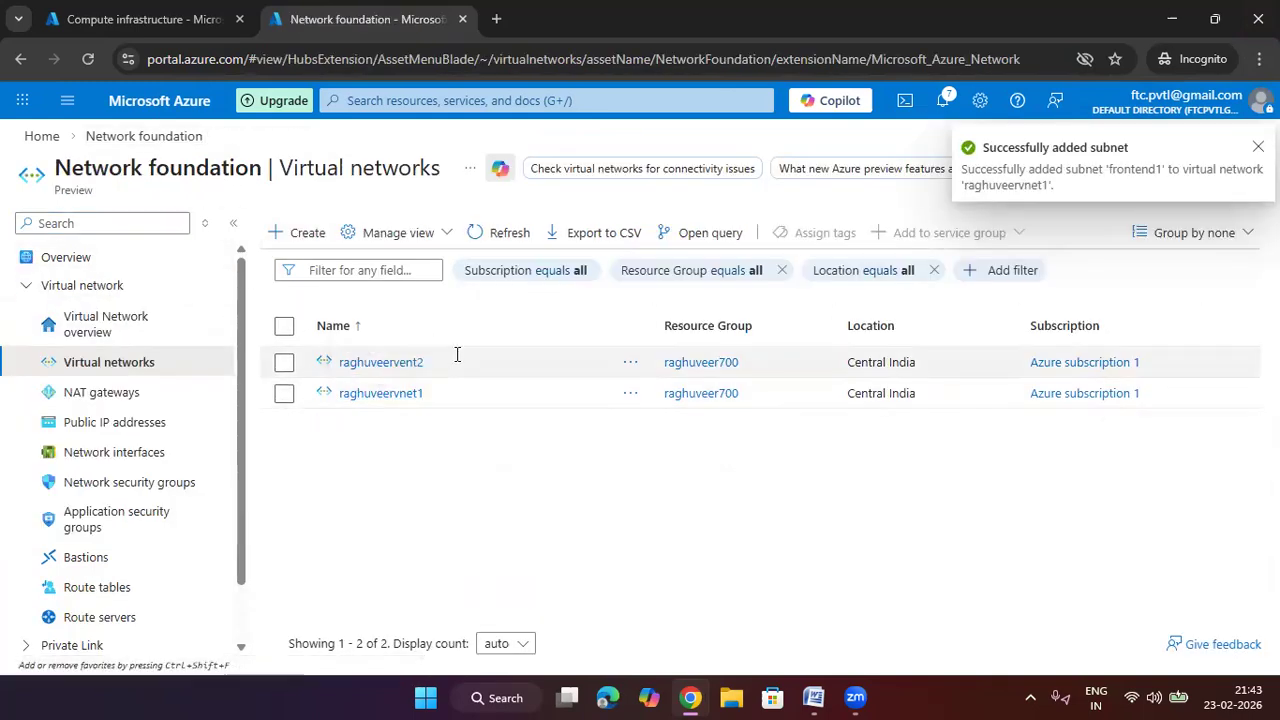
pyautogui.click(383, 362)
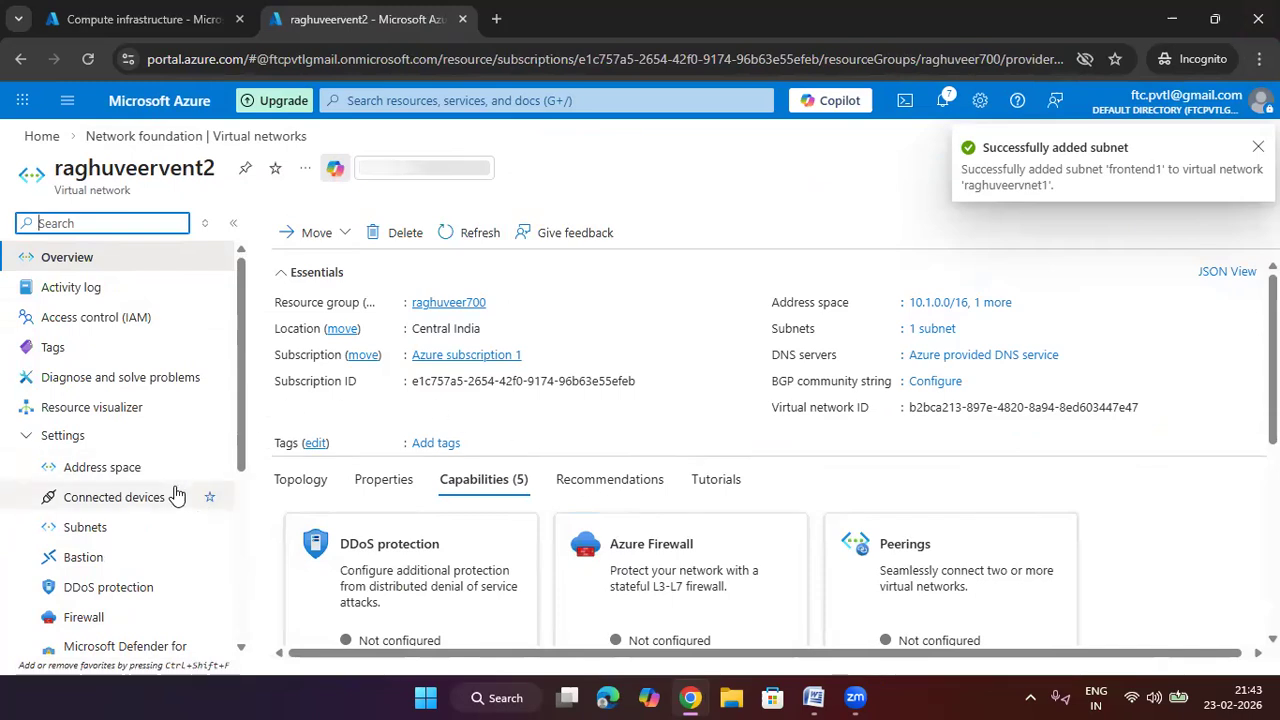
pyautogui.click(118, 530)
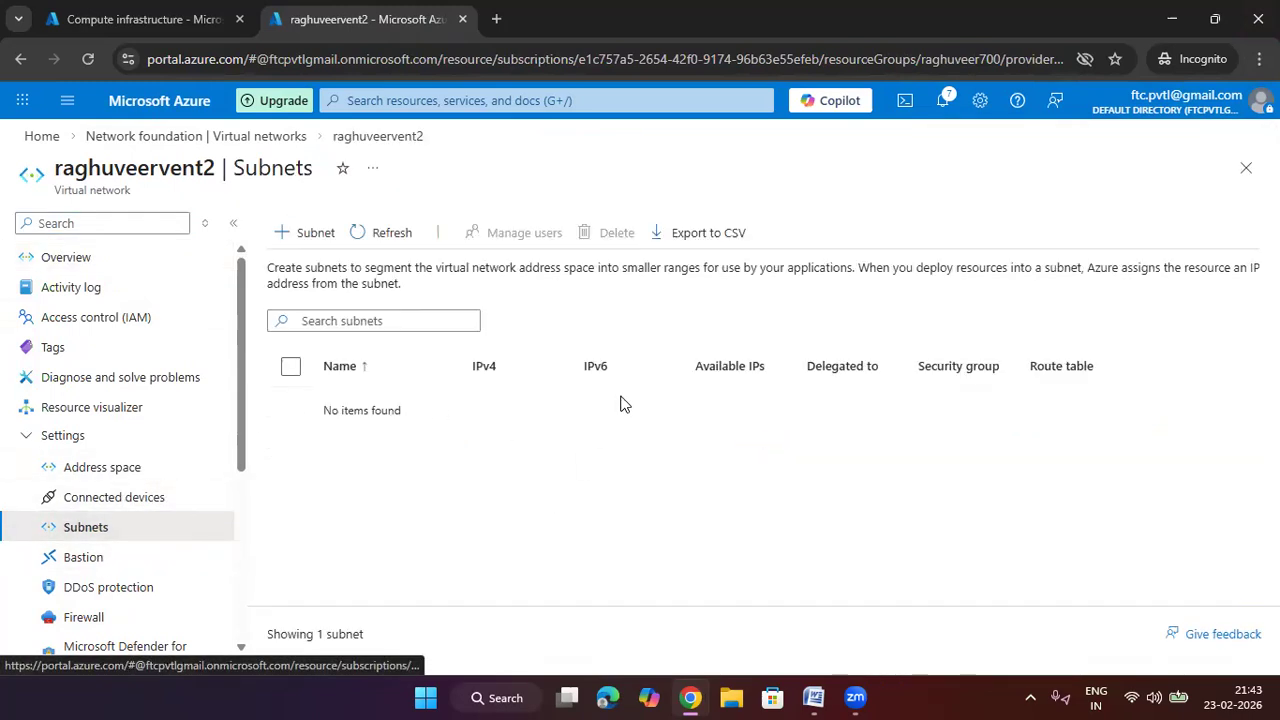
pyautogui.click(311, 237)
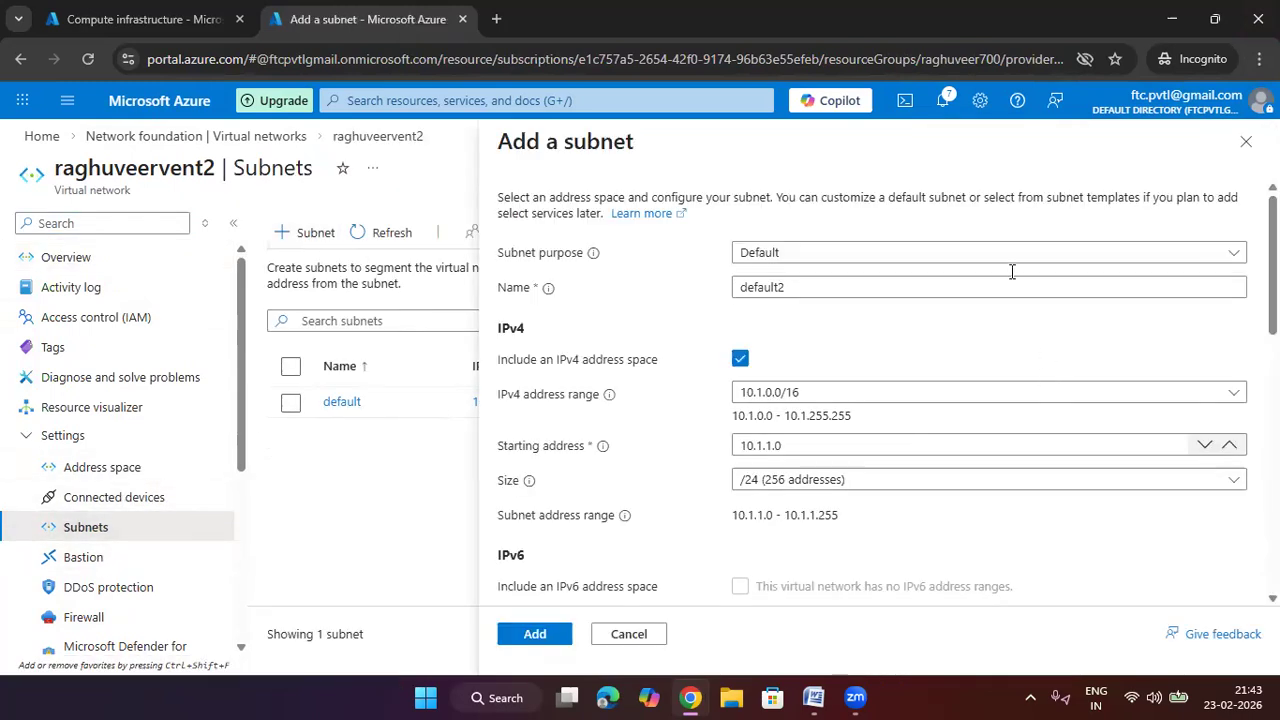
pyautogui.doubleClick(834, 285)
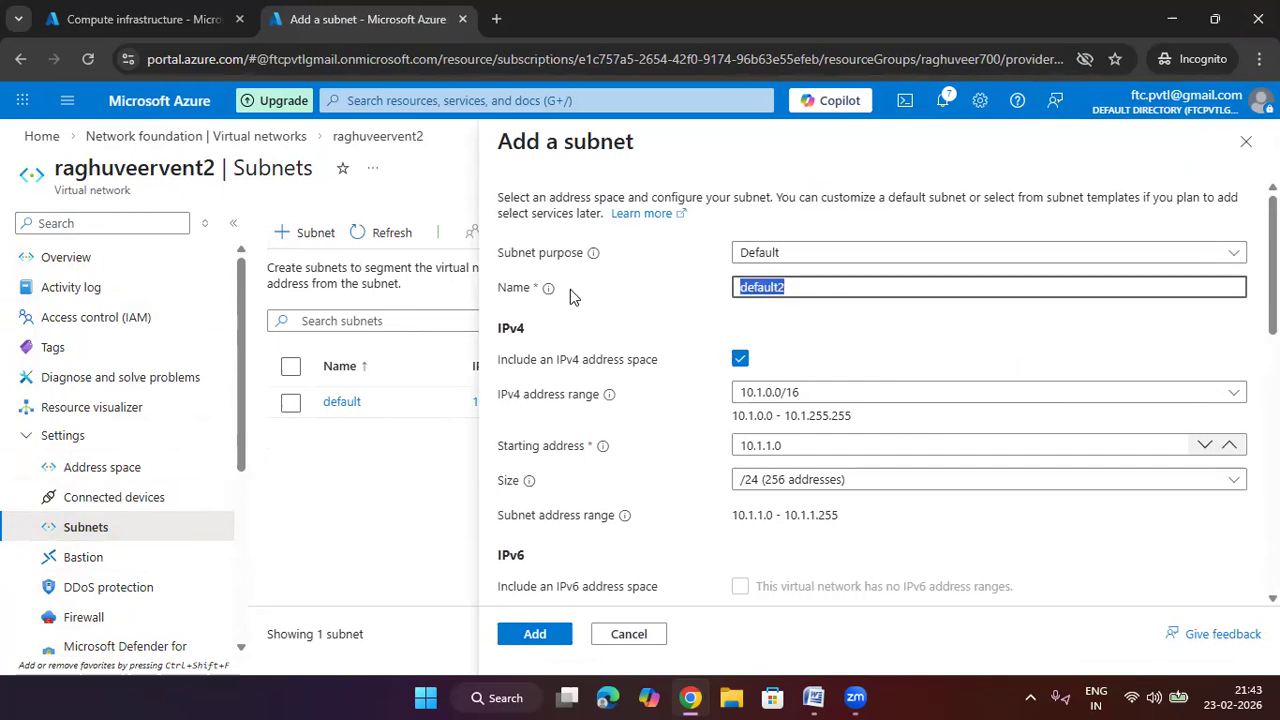
pyautogui.write('frontend2')
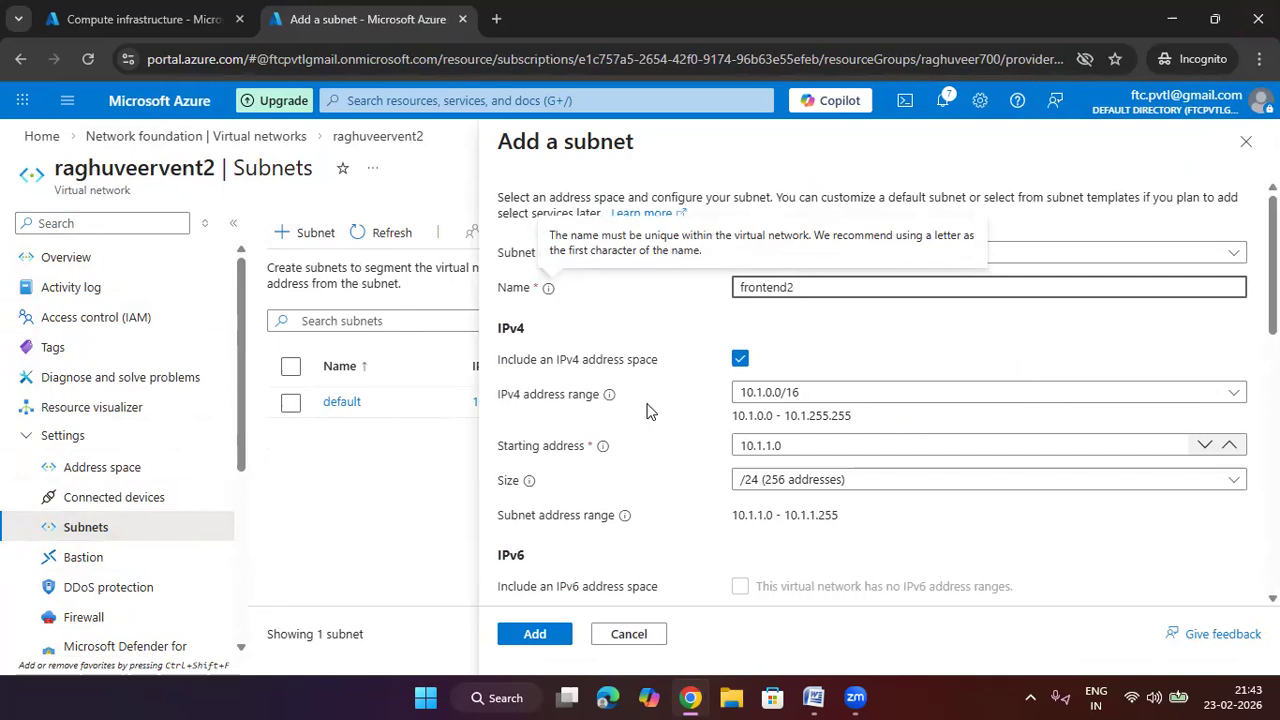
# Step: Place the subnet frontend2 in the 192.168.12.0/24 address range with size /26 and add it to the network
pyautogui.click(771, 394)
pyautogui.click(811, 491)
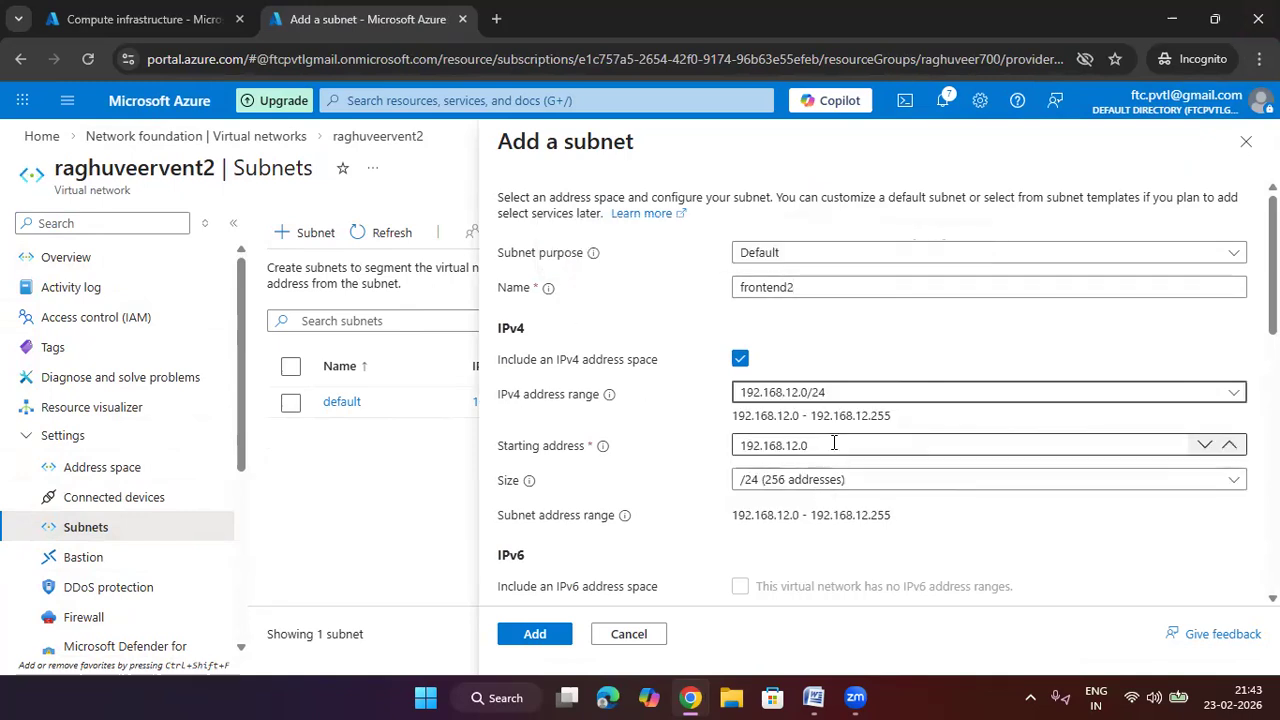
pyautogui.click(830, 480)
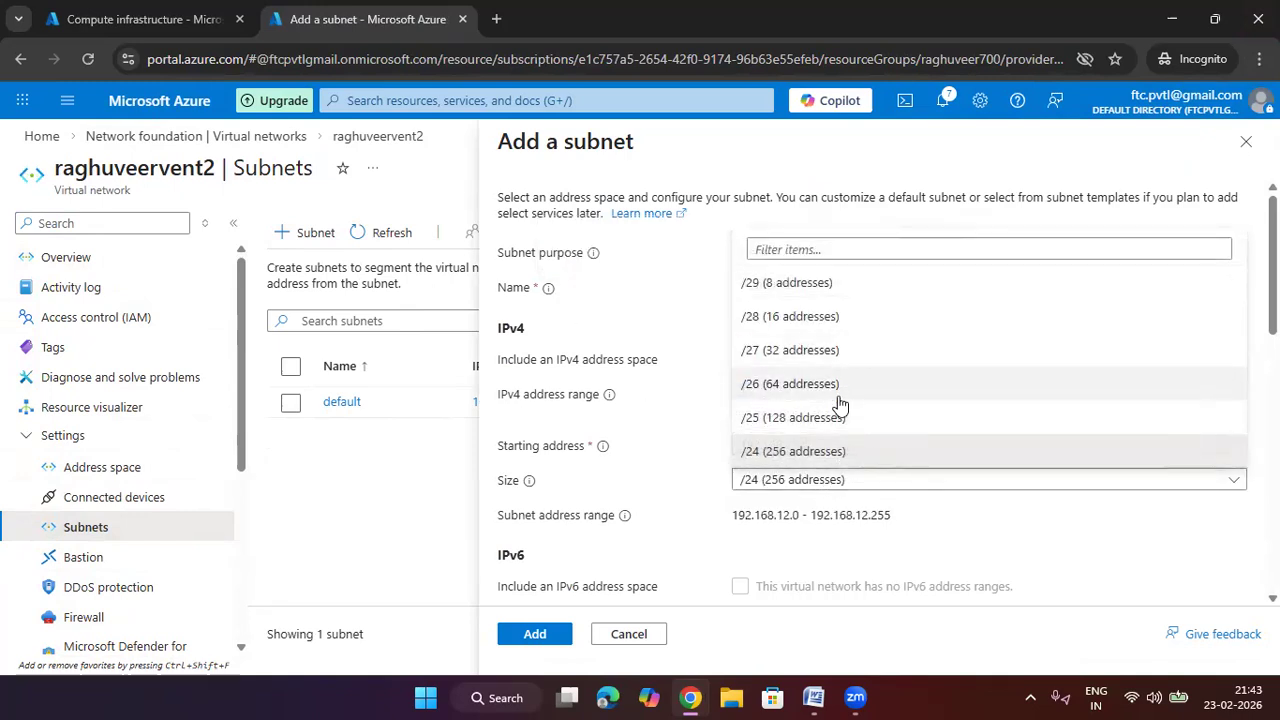
pyautogui.click(836, 388)
pyautogui.click(566, 634)
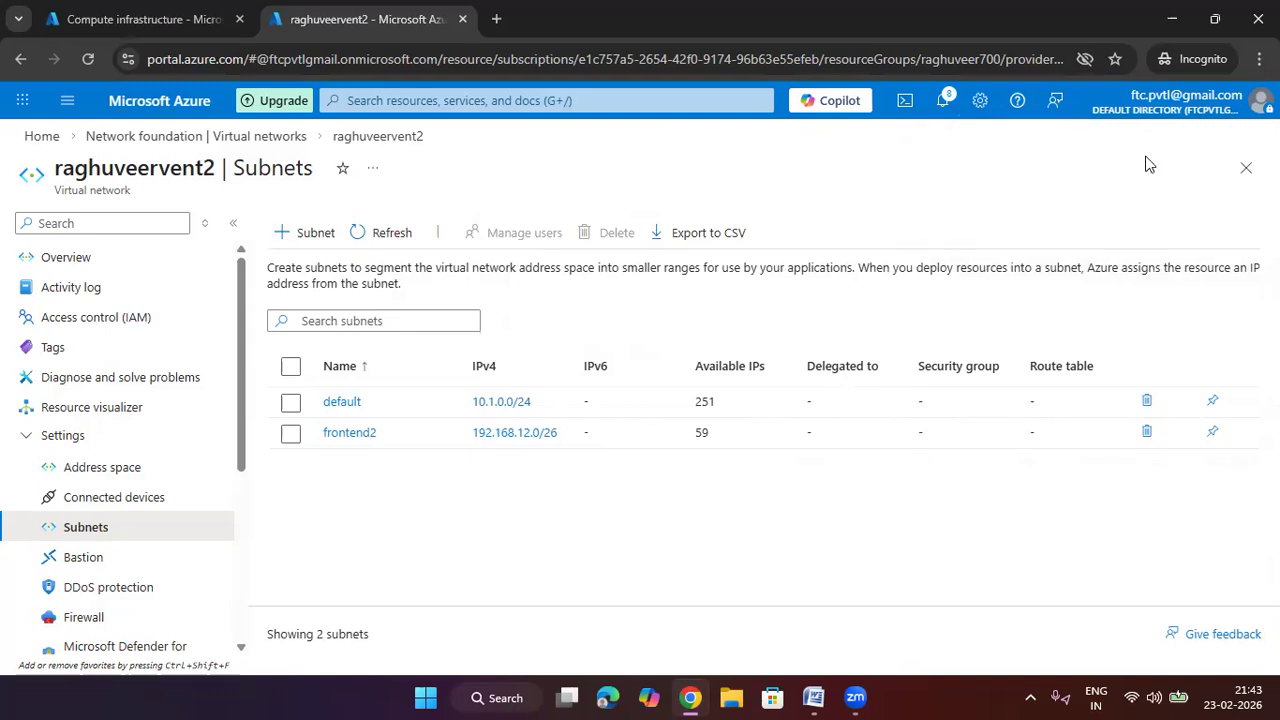
# Step: Start creating a virtual machine in resource group raghuveer700 and name it vm1
pyautogui.click(191, 24)
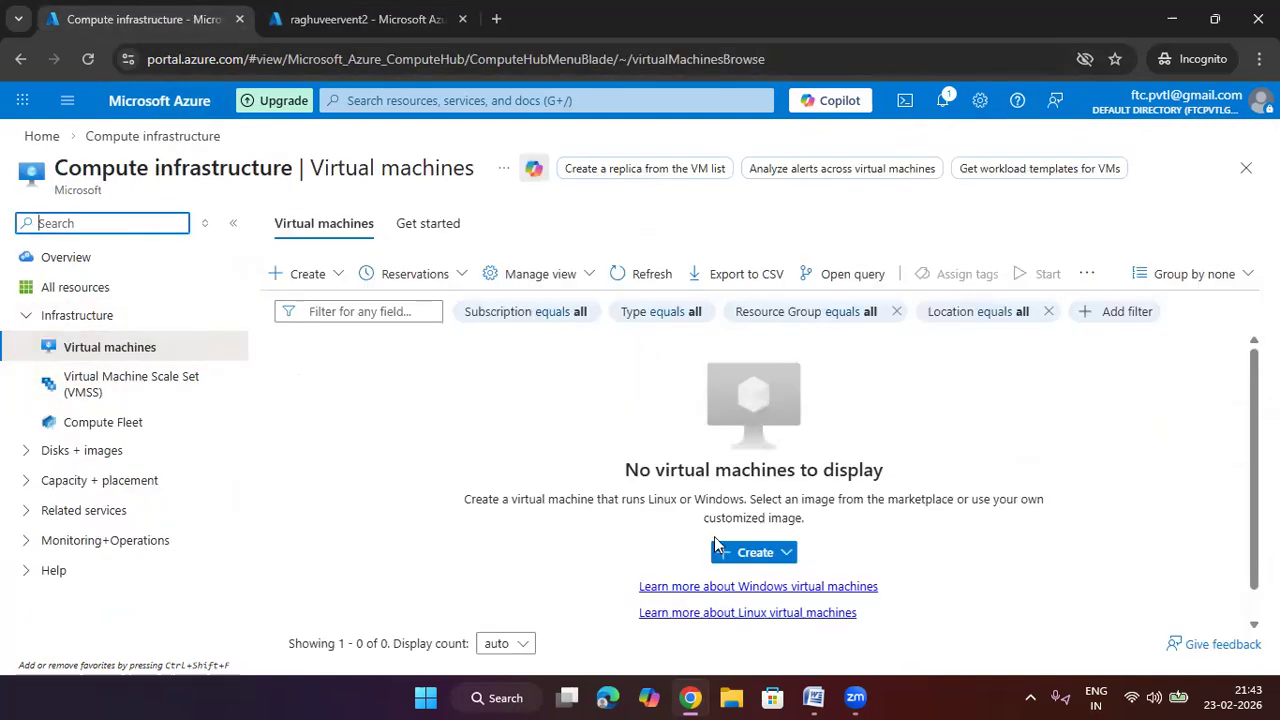
pyautogui.click(754, 552)
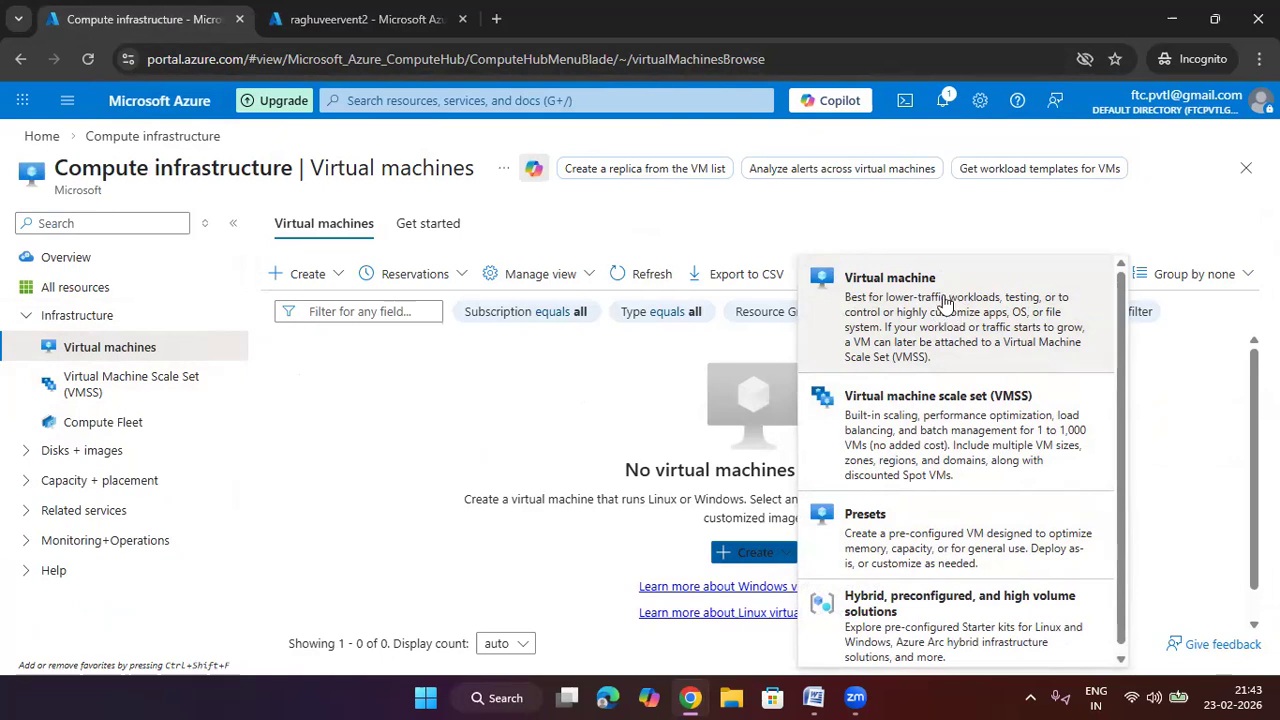
pyautogui.click(957, 307)
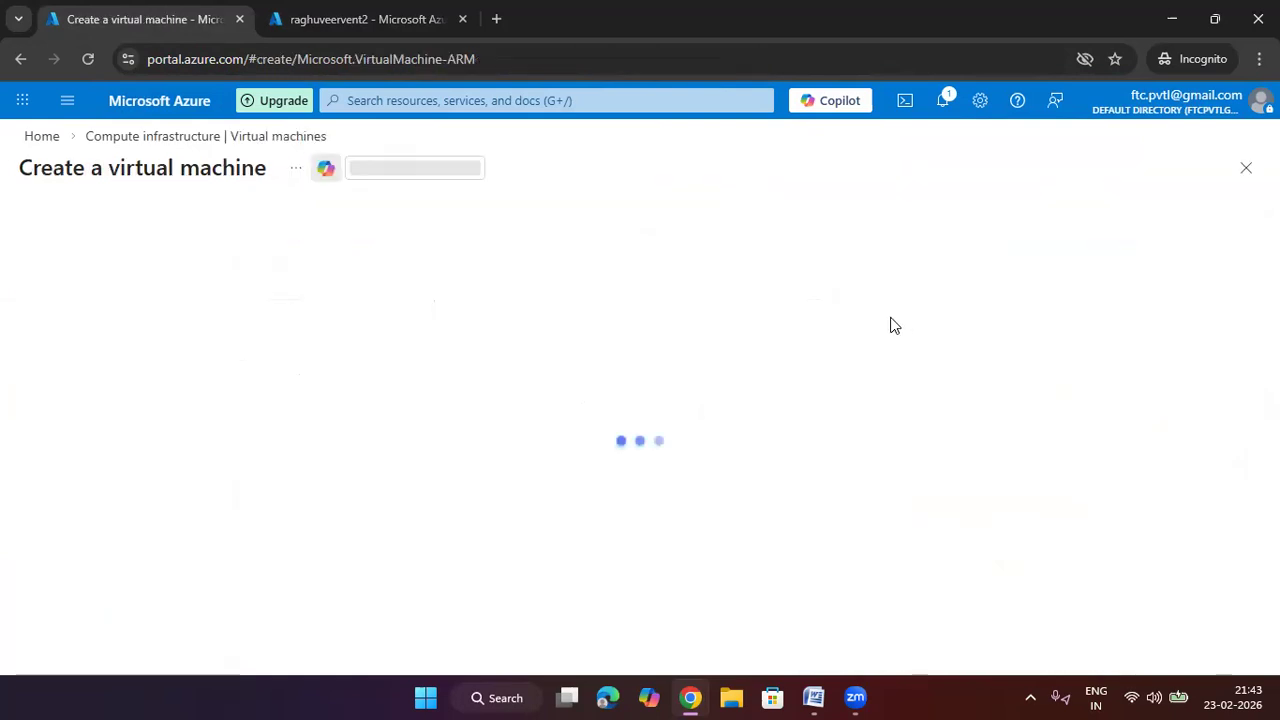
pyautogui.scroll(-1, 421, 422)
pyautogui.click(411, 423)
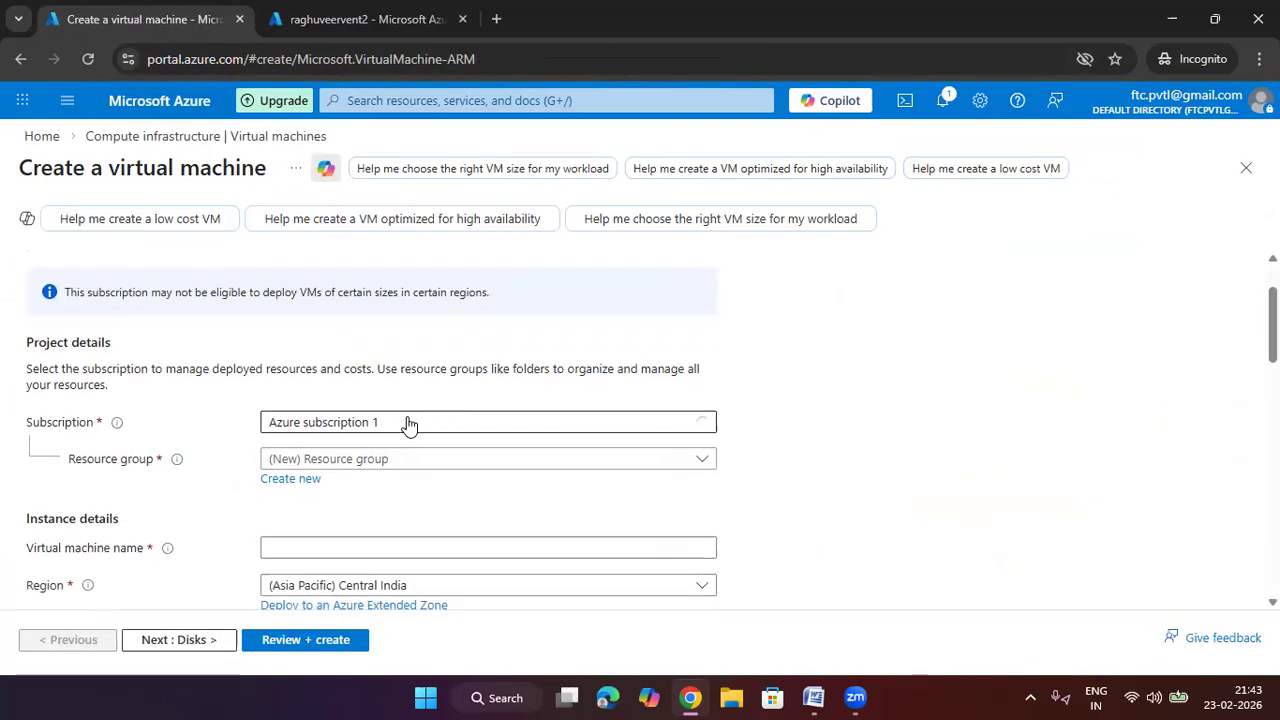
pyautogui.click(418, 458)
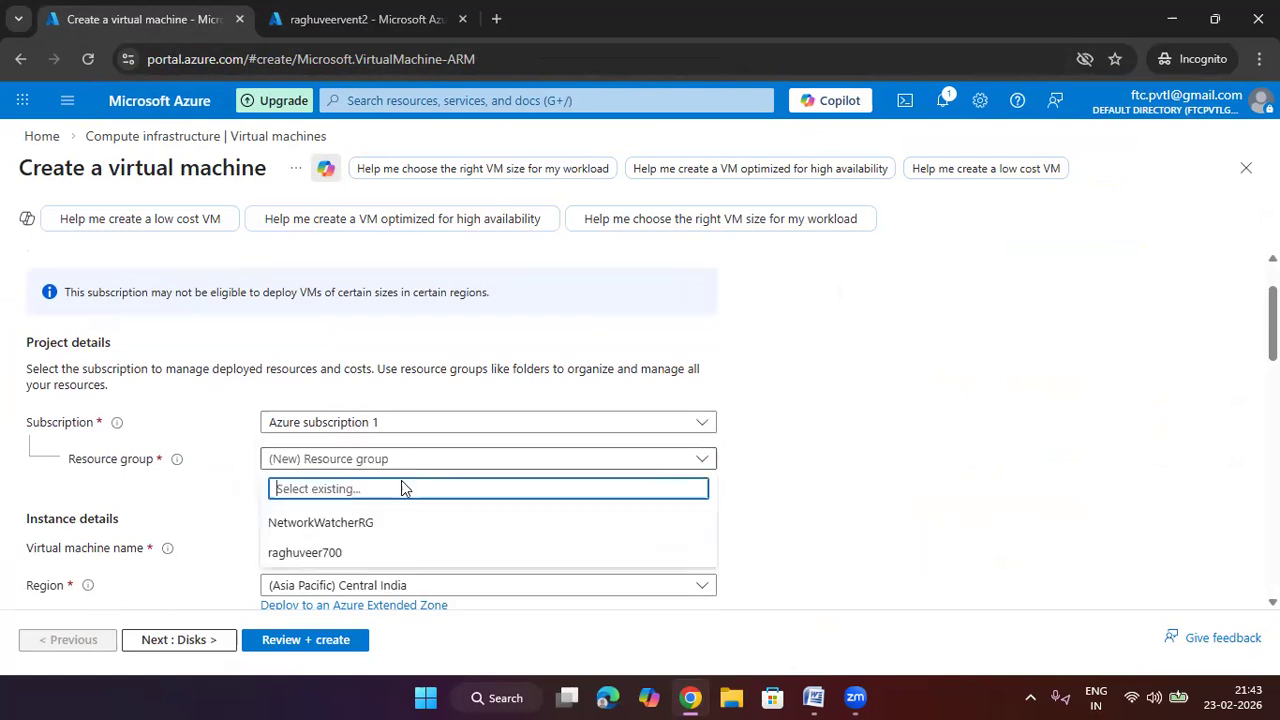
pyautogui.click(380, 551)
pyautogui.scroll(-2, 849, 512)
pyautogui.click(428, 361)
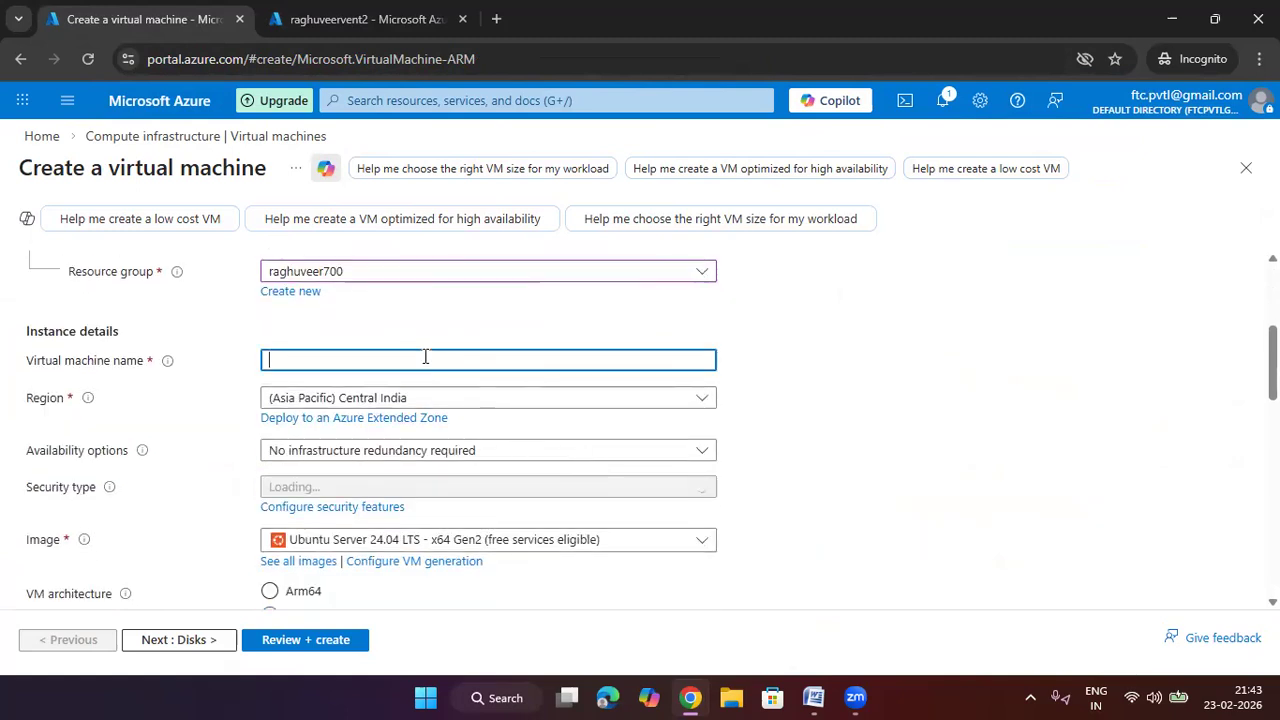
pyautogui.write('vme')
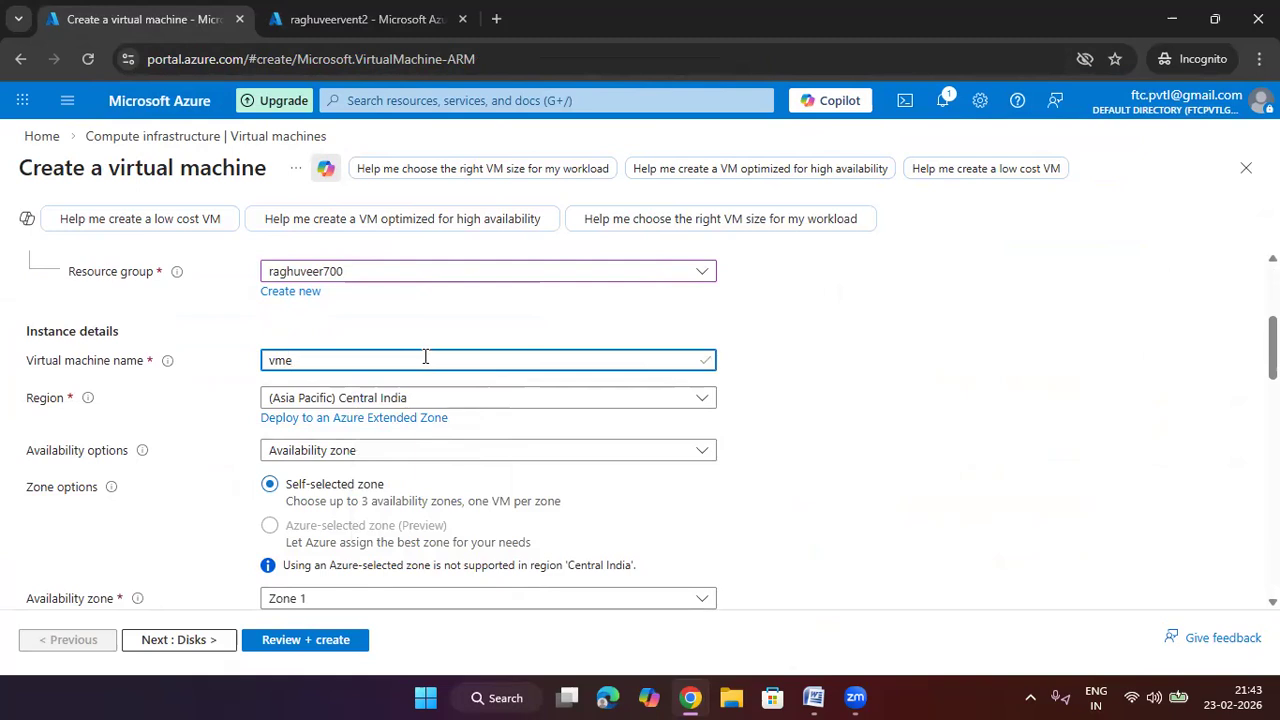
# Step: Set vm1's availability option to No infrastructure redundancy required and its security type to Standard
pyautogui.scroll(-2, 740, 346)
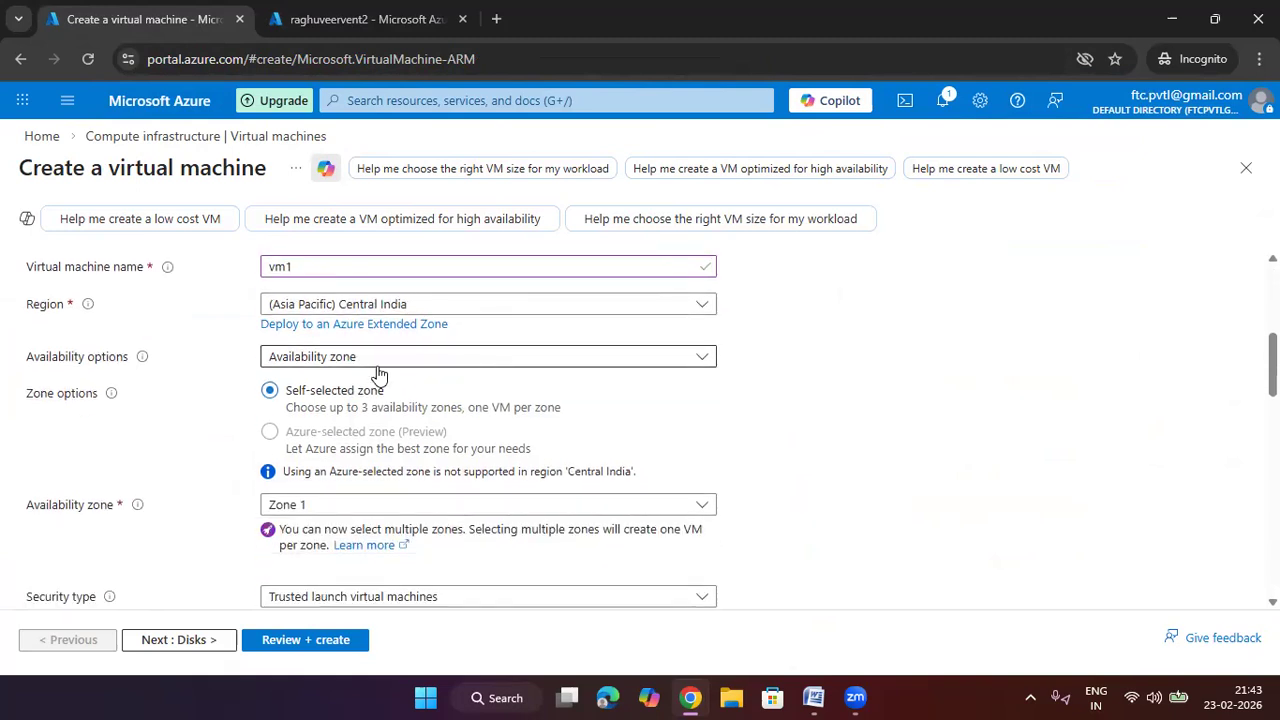
pyautogui.click(371, 362)
pyautogui.click(381, 383)
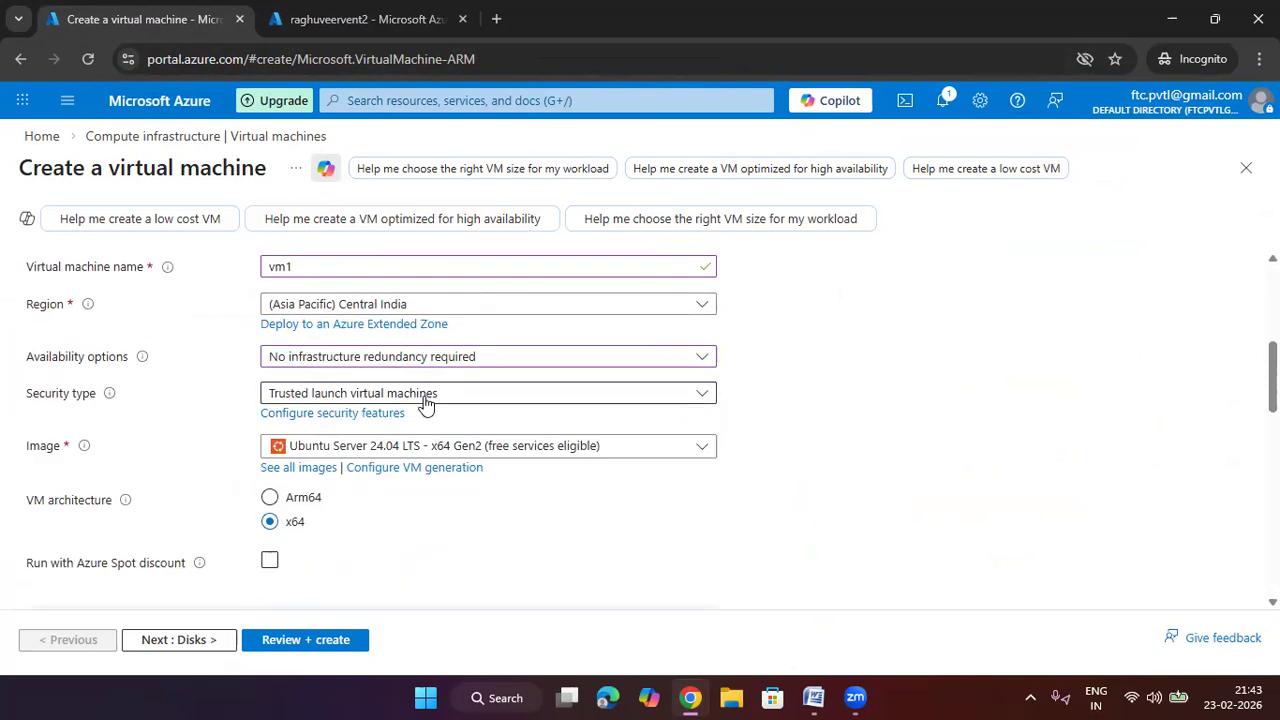
pyautogui.click(400, 398)
pyautogui.click(400, 428)
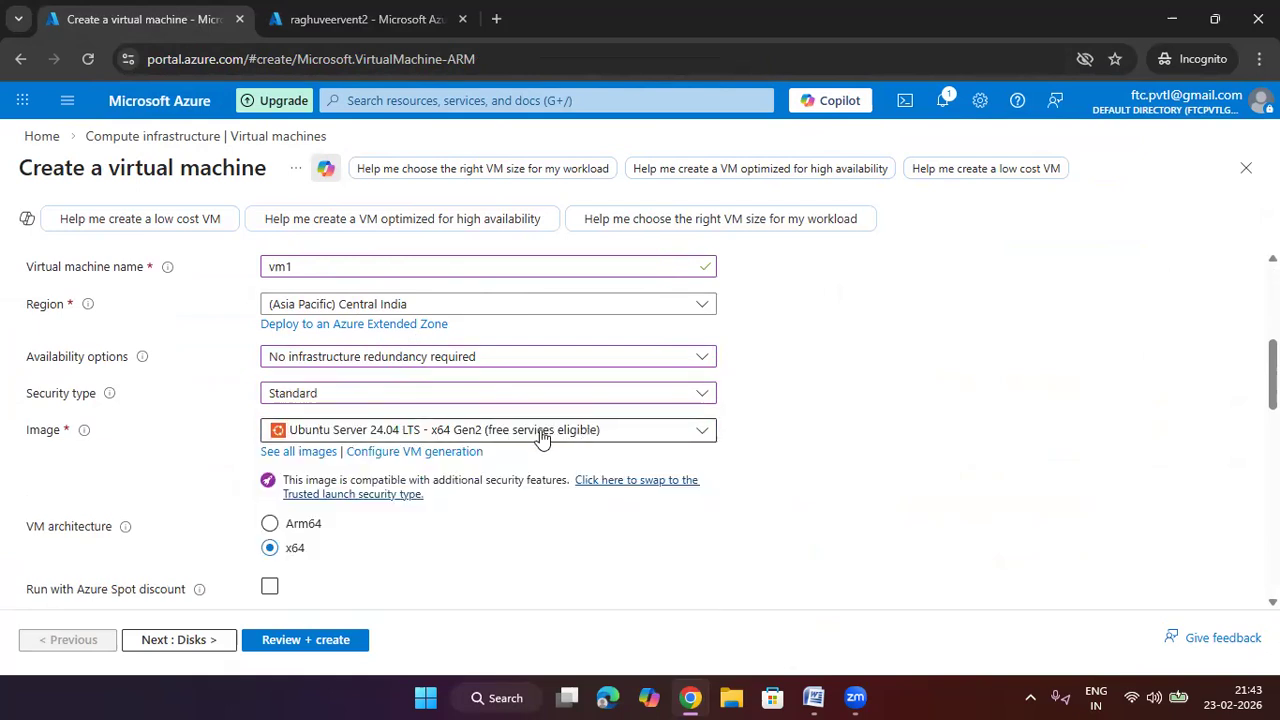
# Step: Choose Windows Server 2025 Datacenter - x64 Gen2 as the image for vm1
pyautogui.click(669, 430)
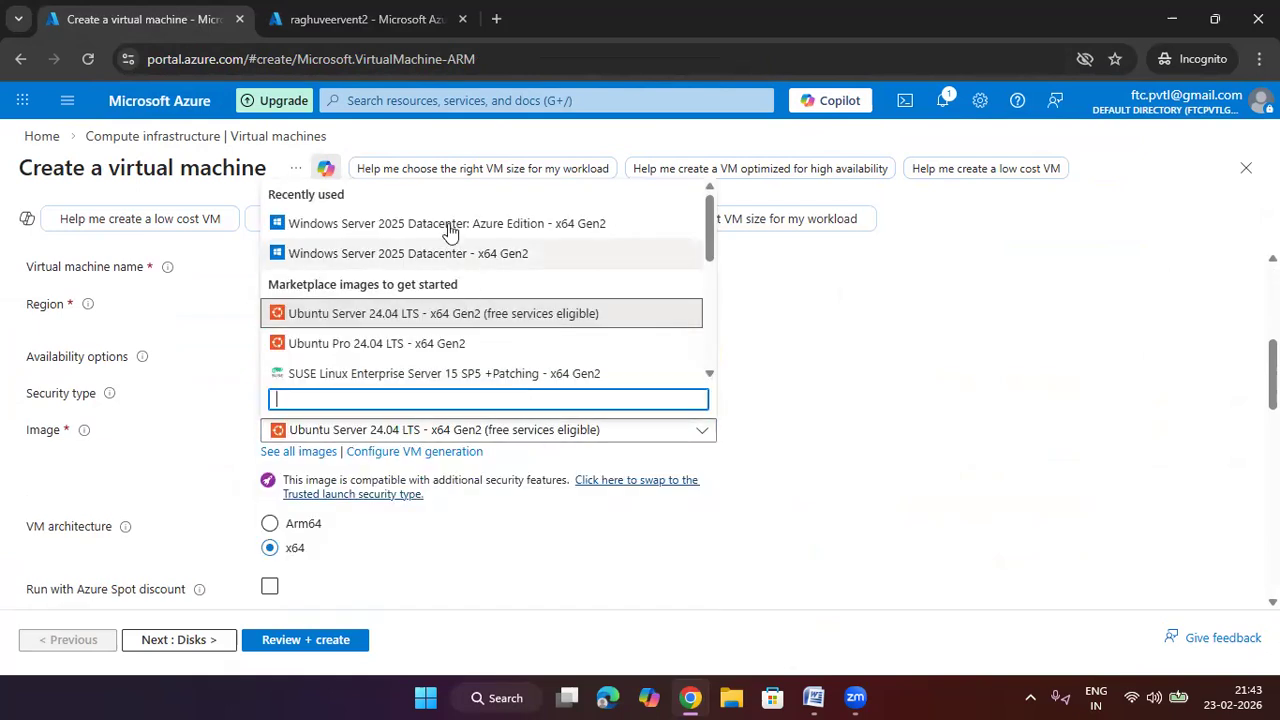
pyautogui.click(497, 256)
pyautogui.scroll(-3, 683, 440)
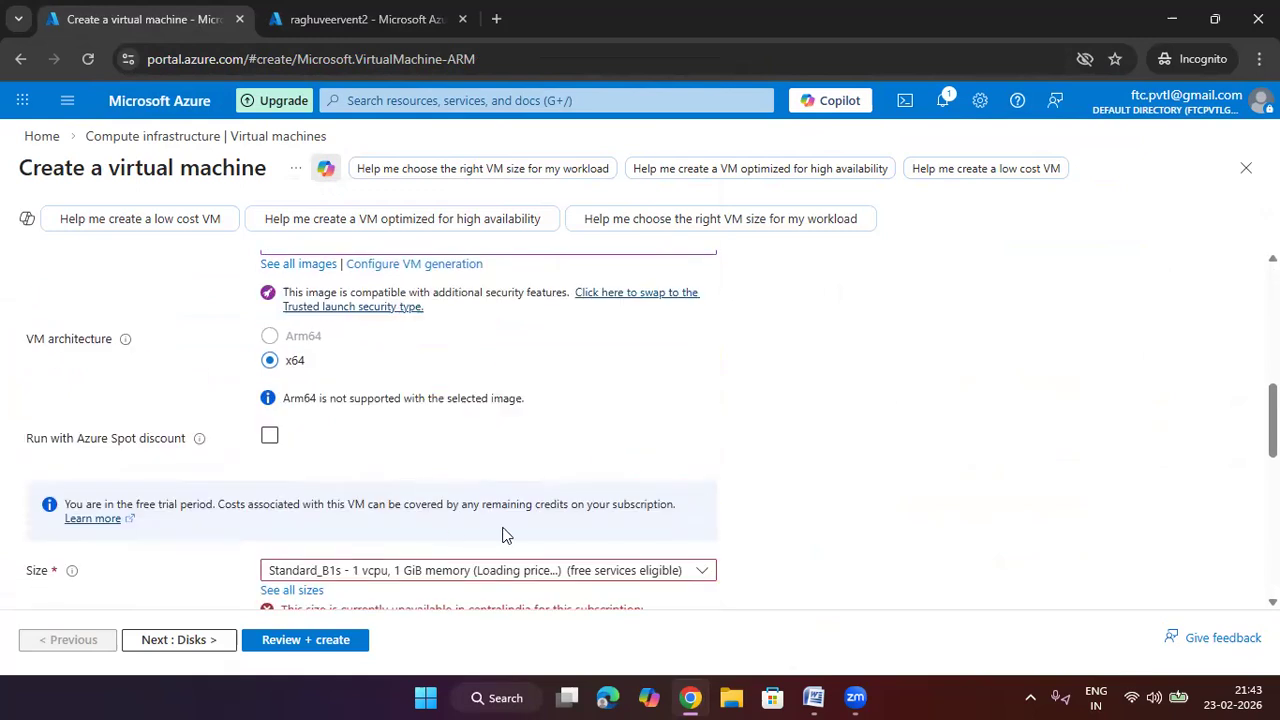
# Step: Set vm1's size to Standard_D2s_v3 and fill in the administrator account's username, password and password confirmation
pyautogui.click(505, 480)
pyautogui.click(546, 254)
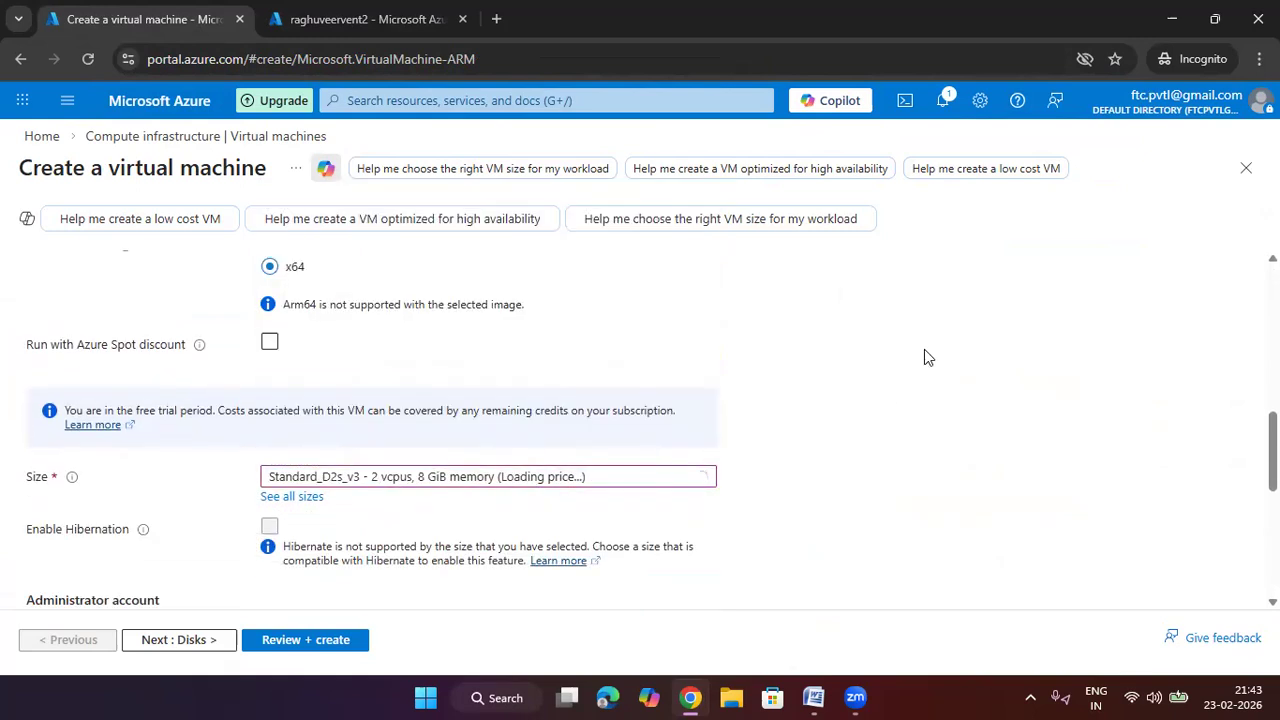
pyautogui.scroll(-2, 462, 481)
pyautogui.click(456, 438)
pyautogui.write('r')
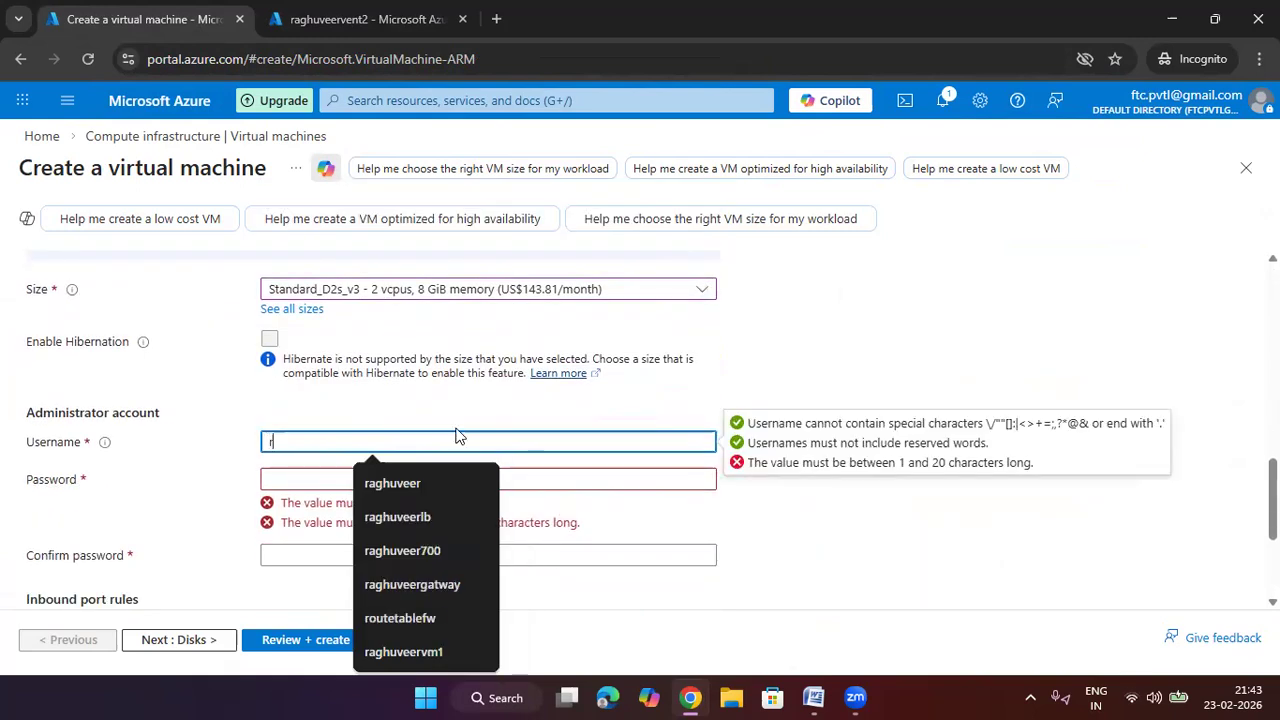
pyautogui.write('aghuveer')
pyautogui.press('Tab')
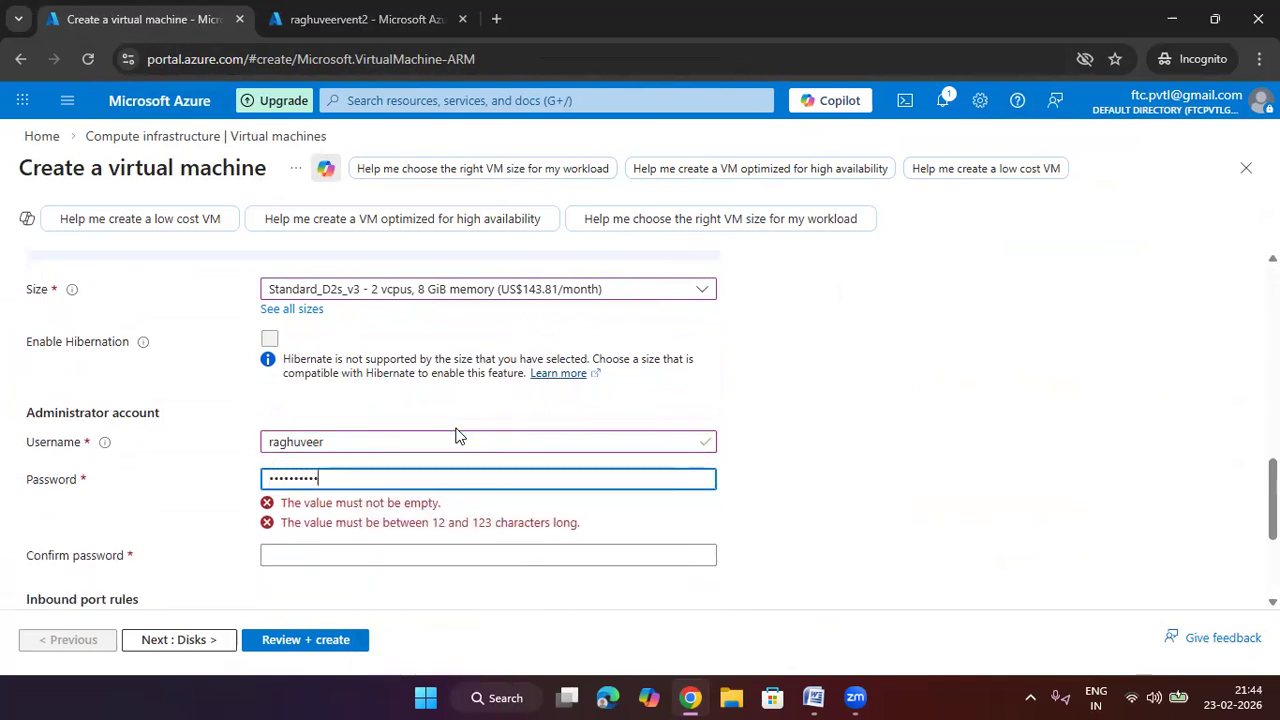
pyautogui.press('Tab')
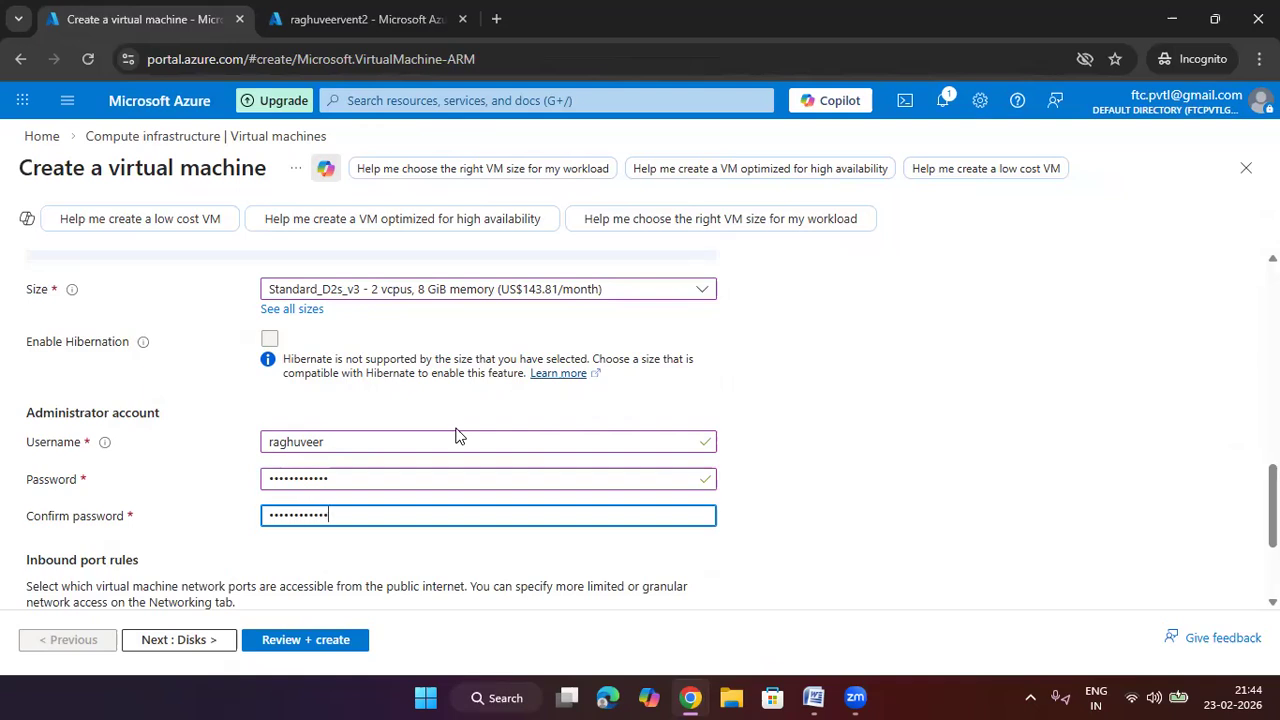
pyautogui.click(1046, 443)
pyautogui.scroll(-2, 1050, 441)
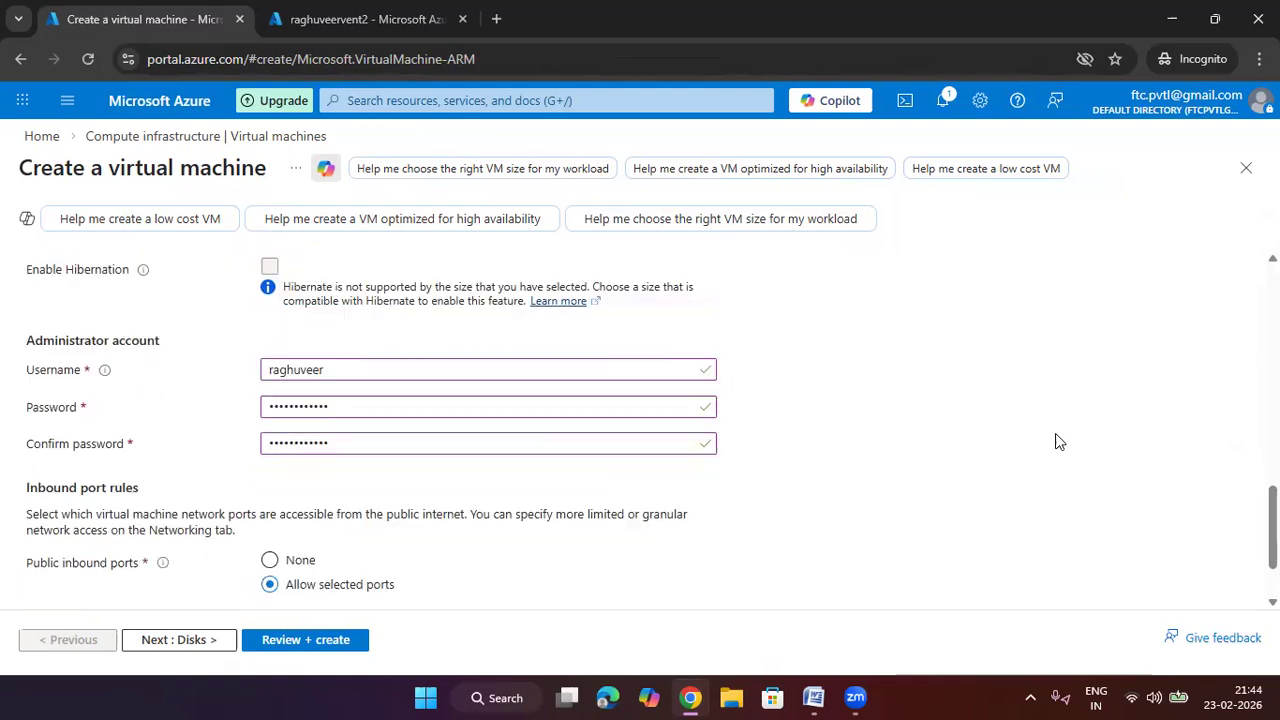
# Step: Keep the default disk settings for vm1 and proceed to its networking settings
pyautogui.click(193, 637)
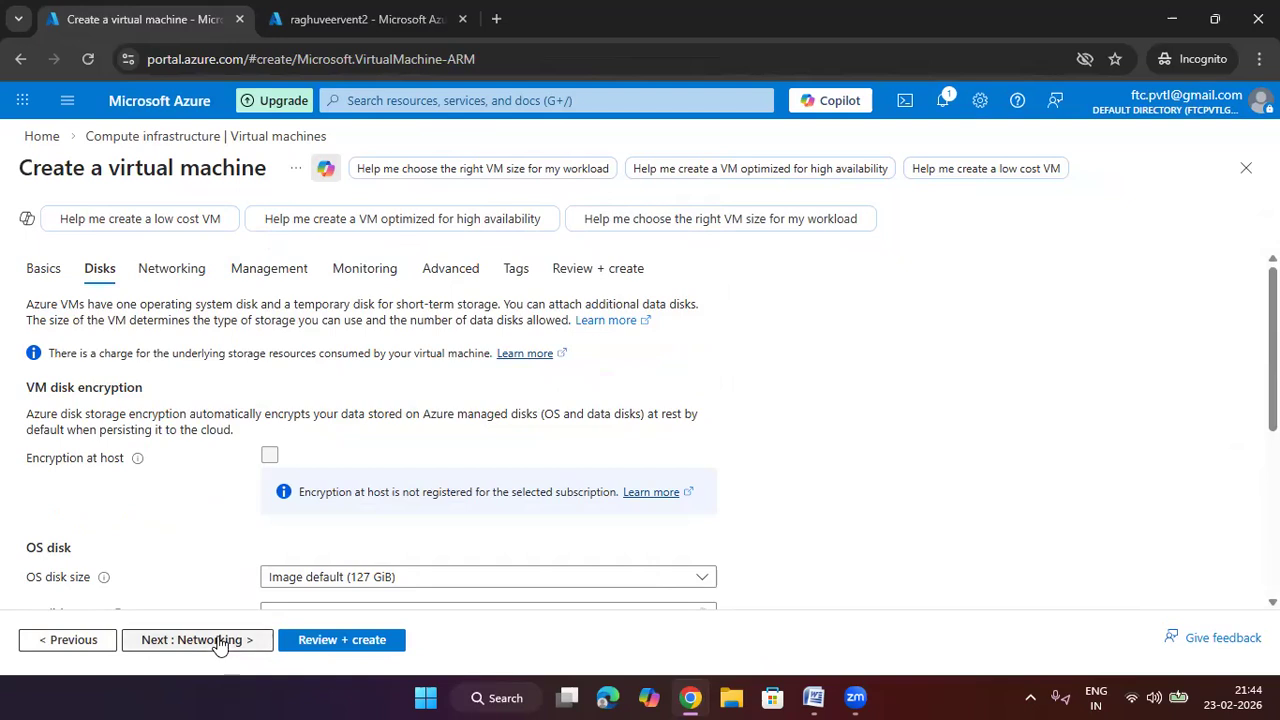
pyautogui.click(220, 642)
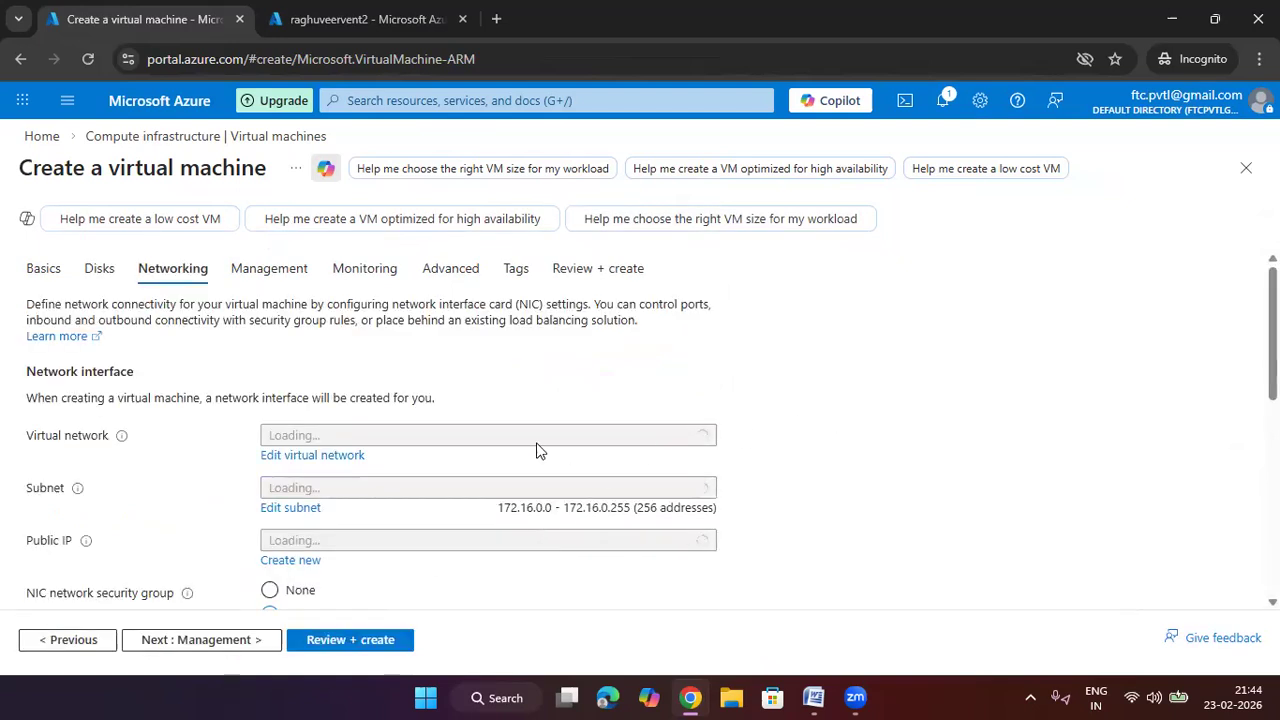
pyautogui.scroll(-1, 537, 380)
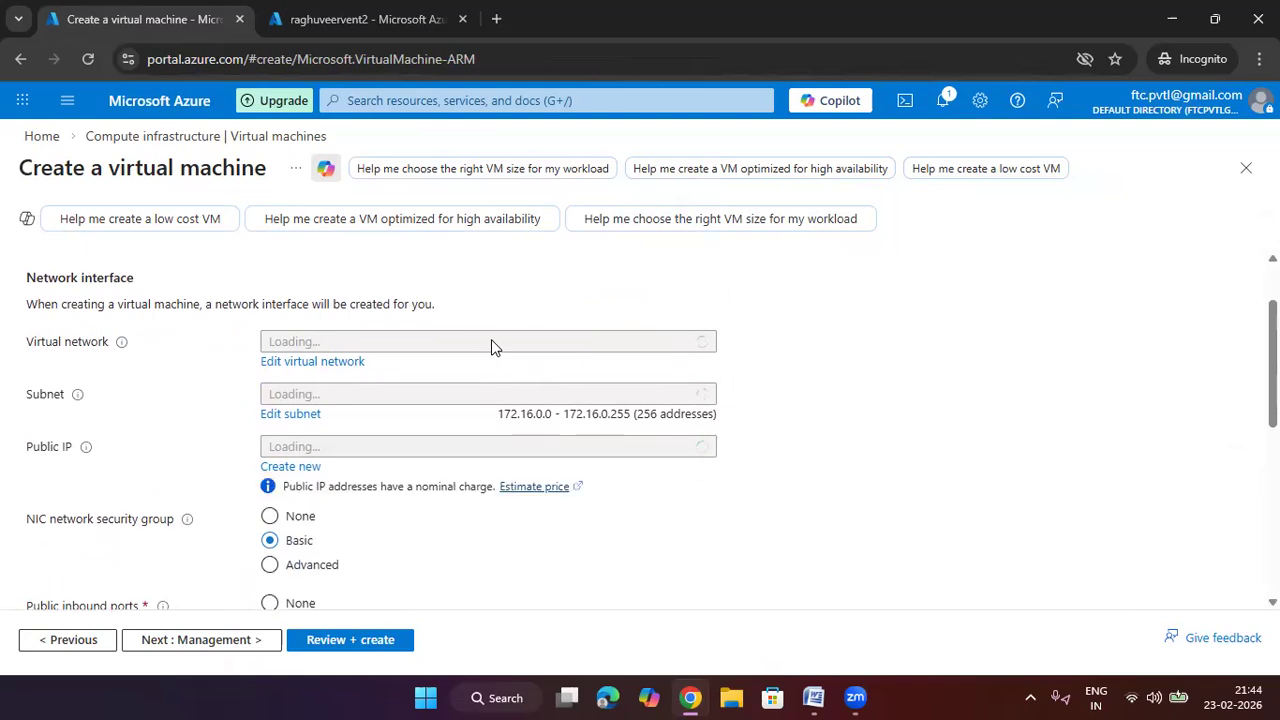
# Step: Open the Downloads folder in File Explorer, delete the remote desktop files raghuveervm1 and vm1, and close the folder
pyautogui.click(425, 698)
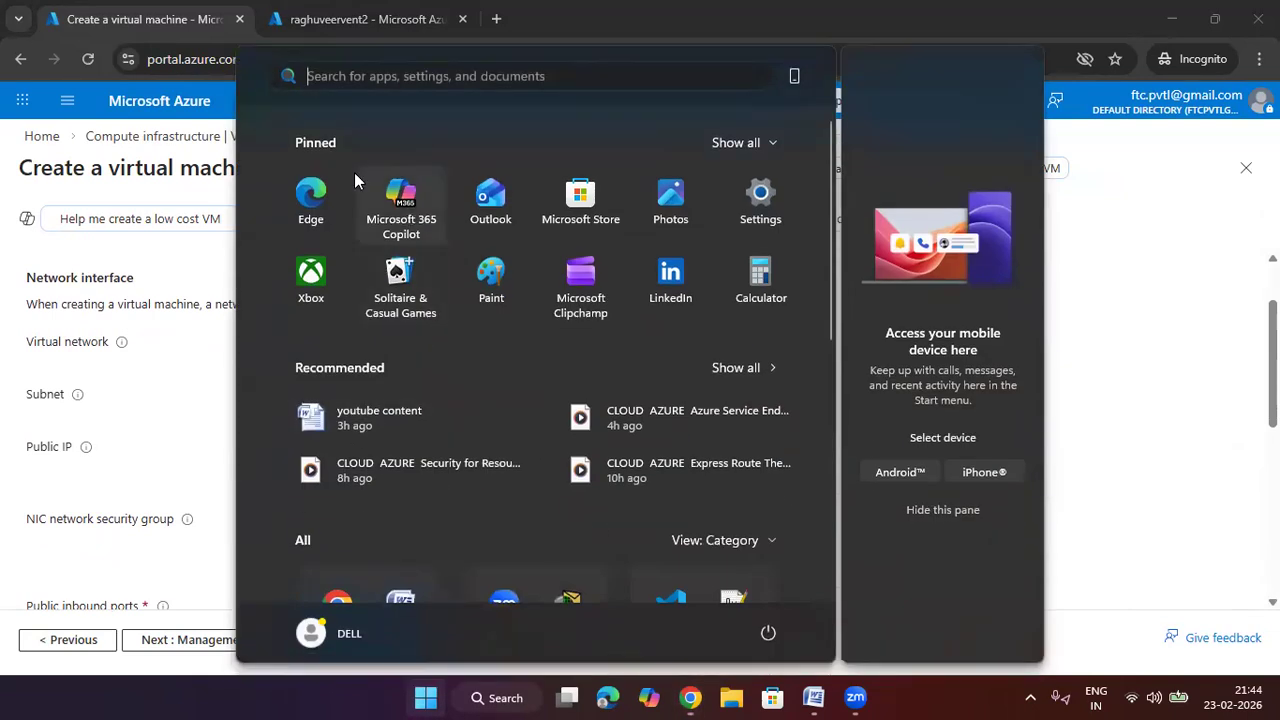
pyautogui.click(355, 80)
pyautogui.click(408, 223)
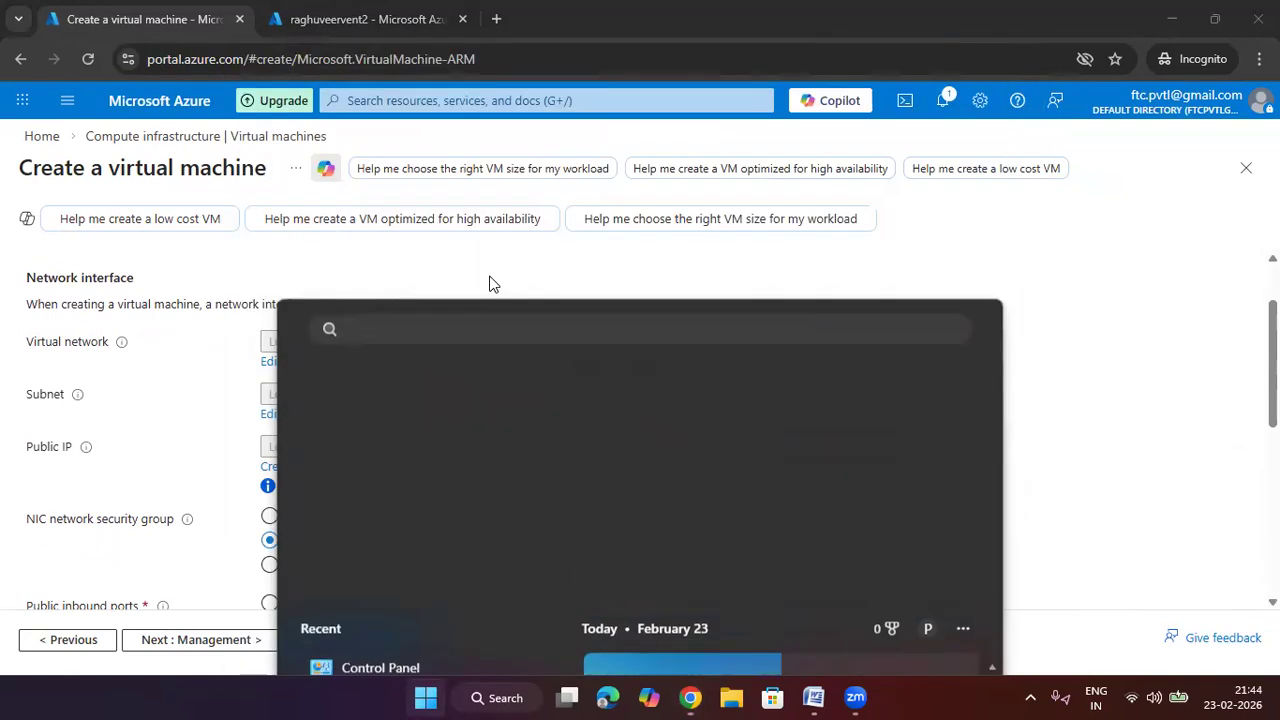
pyautogui.click(308, 213)
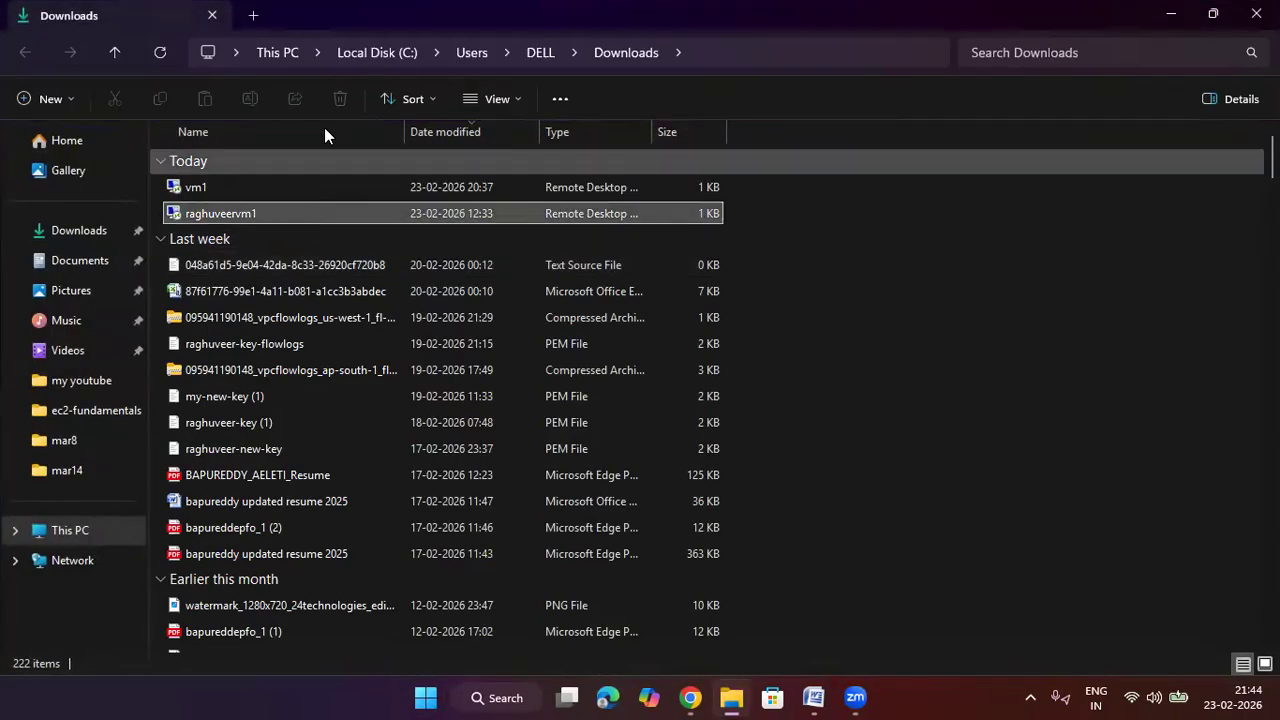
pyautogui.click(345, 98)
pyautogui.click(315, 186)
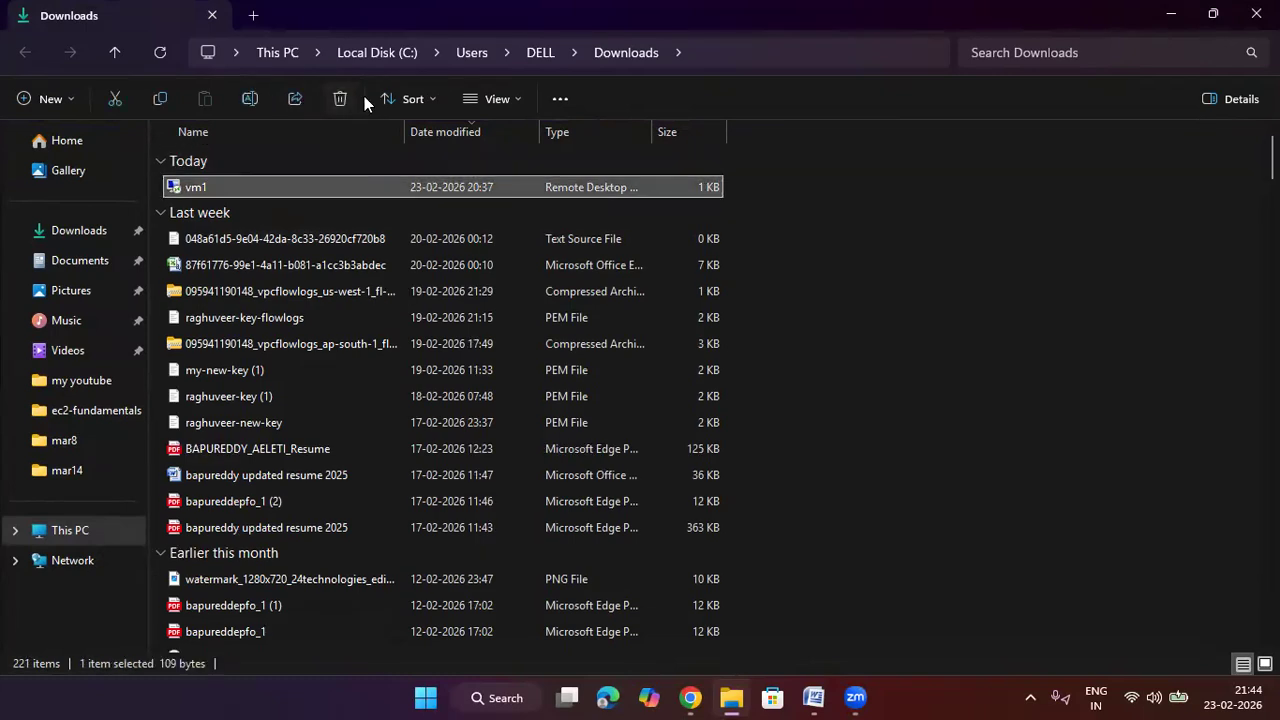
pyautogui.click(345, 99)
pyautogui.click(1256, 14)
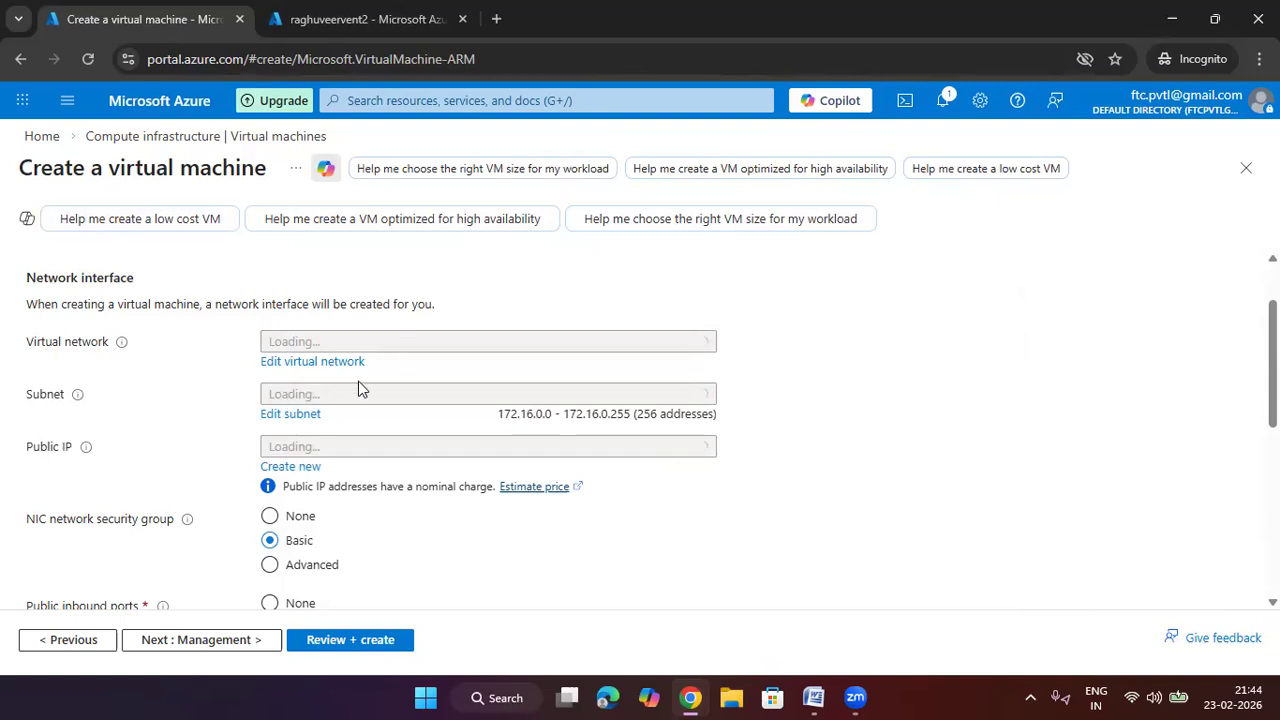
# Step: Reload vm1's networking settings and assign it to virtual network raghuveervnet1 and subnet frontend1 (192.168.1.0/26)
pyautogui.click(108, 632)
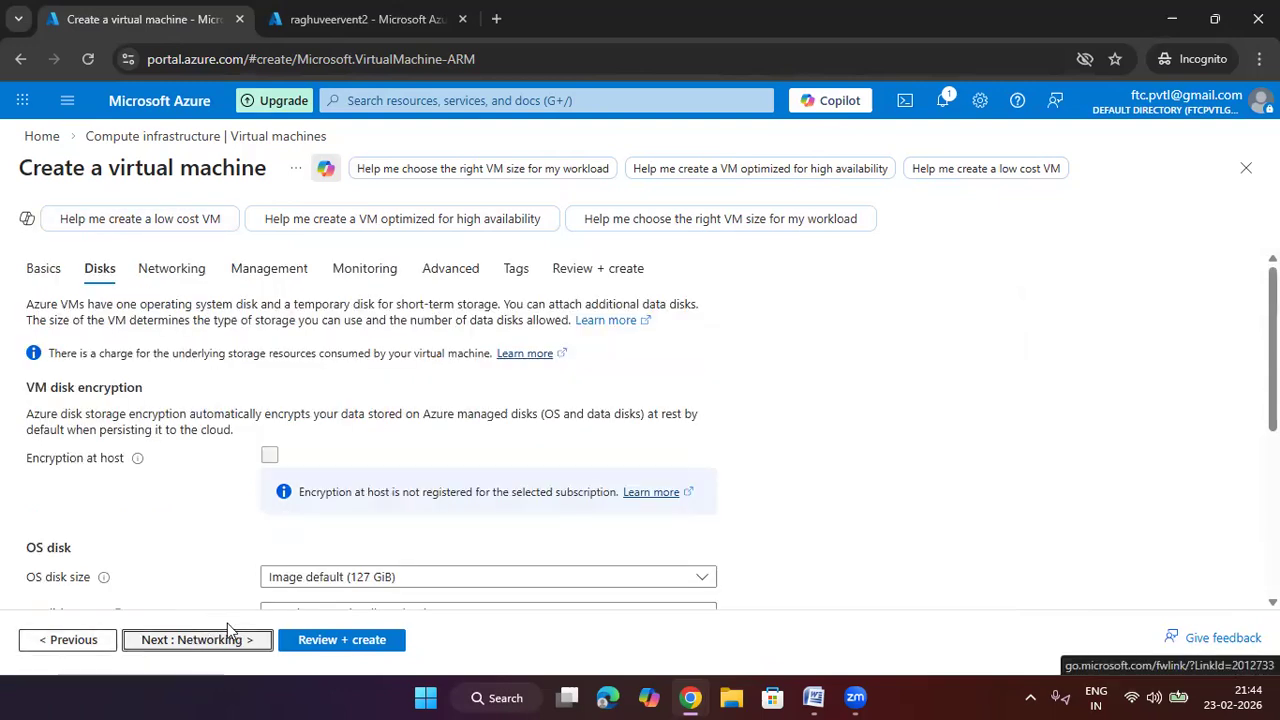
pyautogui.click(228, 638)
pyautogui.click(452, 437)
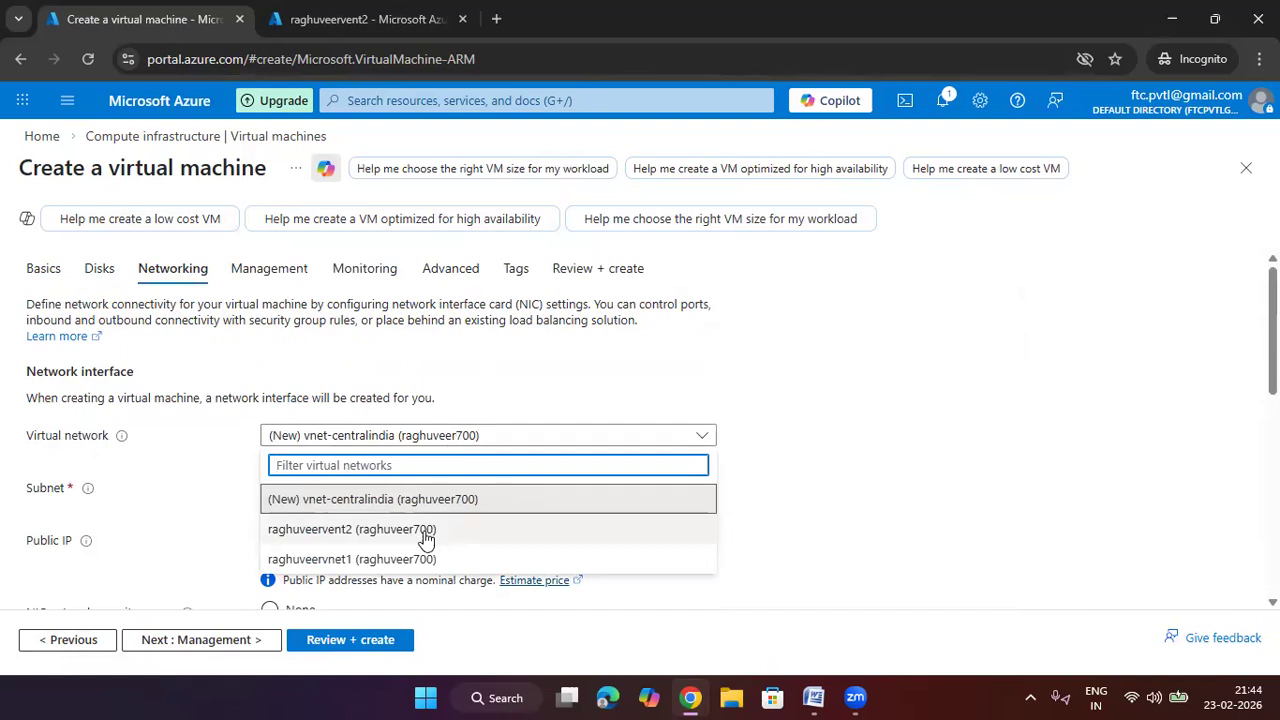
pyautogui.click(413, 560)
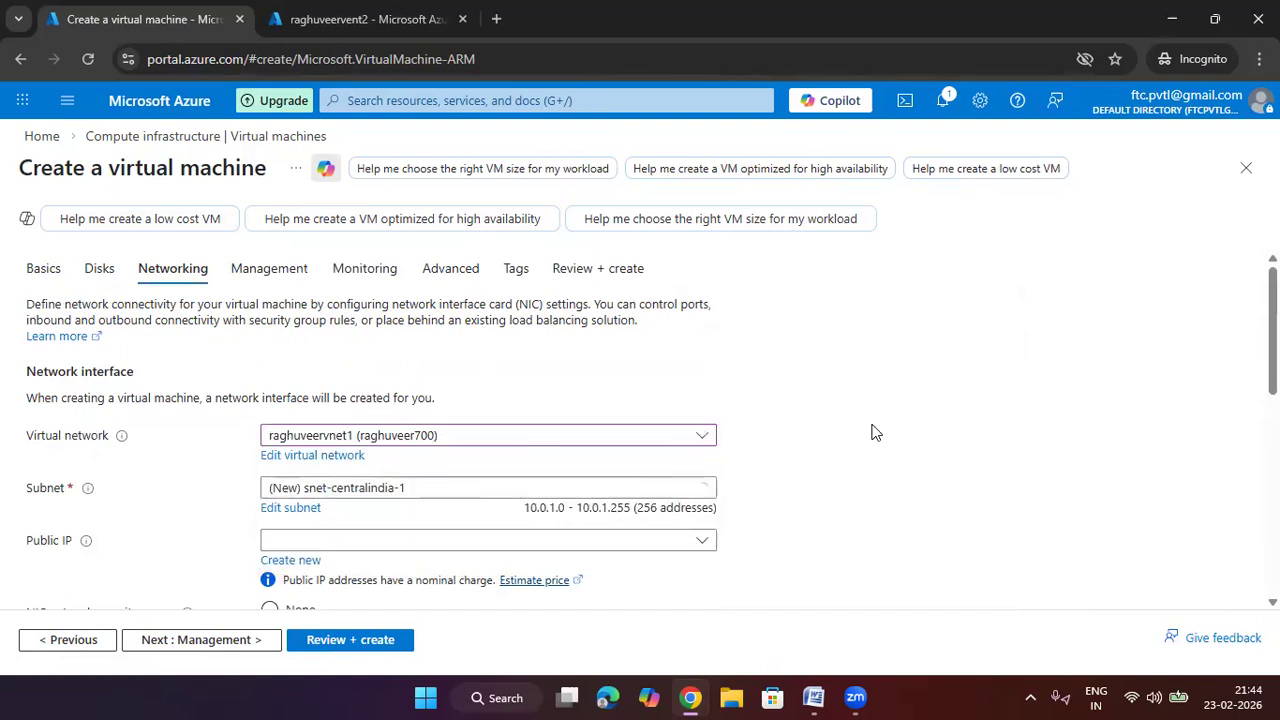
pyautogui.scroll(-1, 298, 328)
pyautogui.click(406, 397)
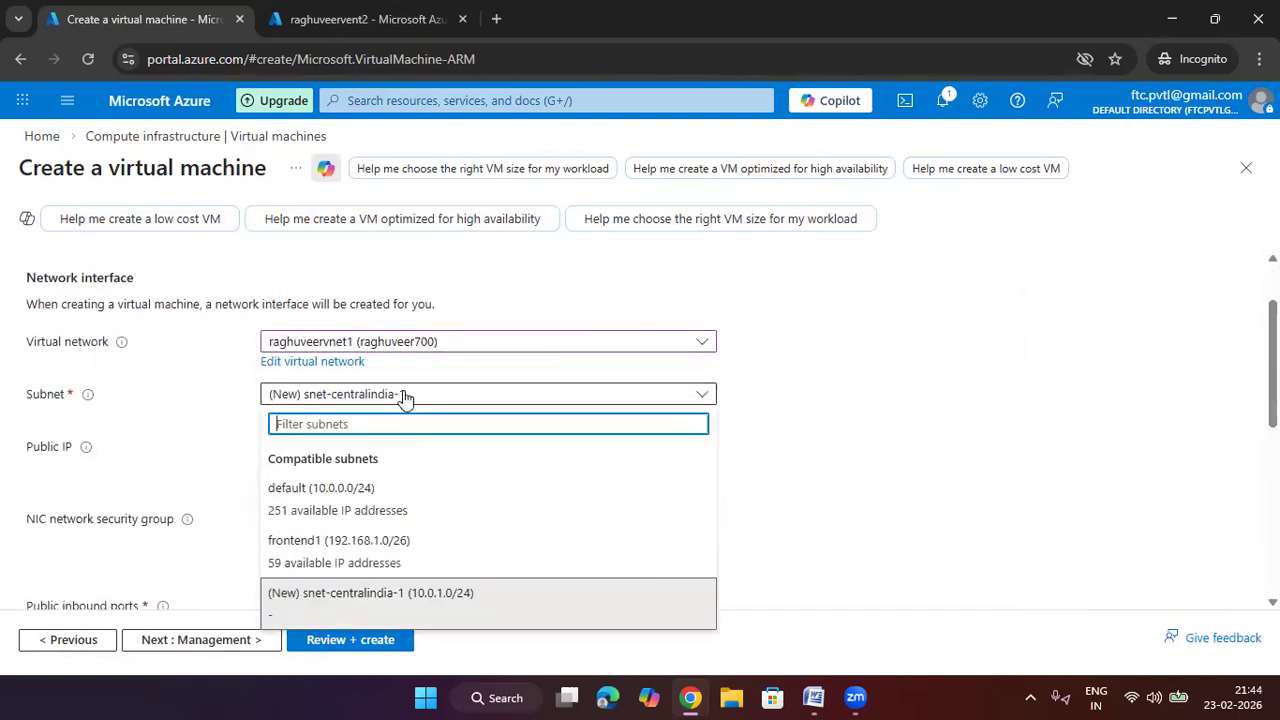
pyautogui.click(412, 541)
# Step: Validate vm1's configuration and submit the virtual machine for creation
pyautogui.scroll(-2, 743, 431)
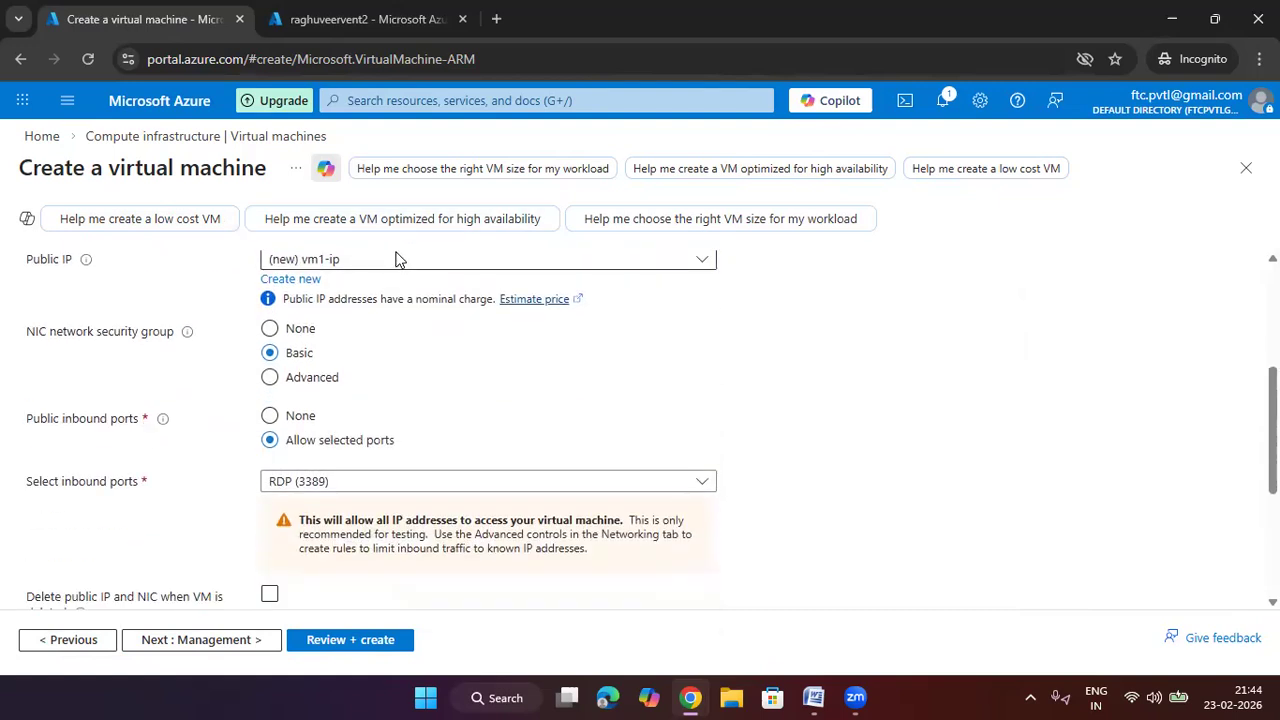
pyautogui.click(337, 640)
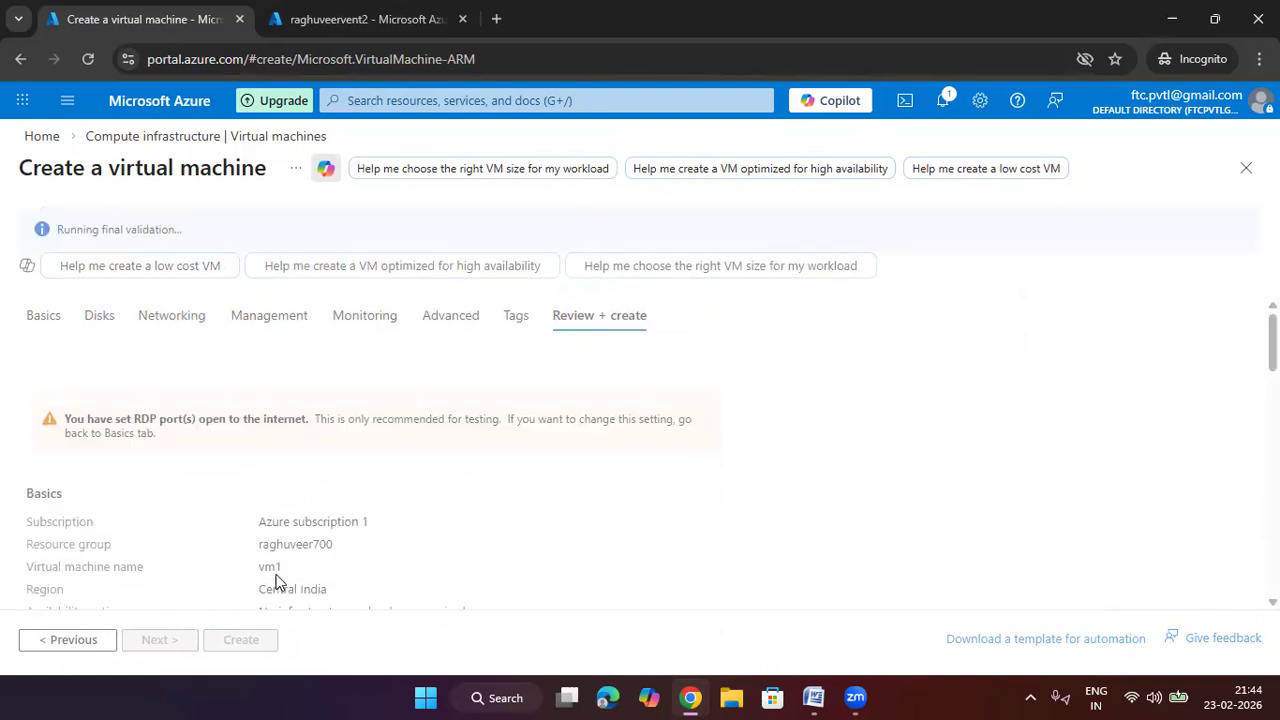
pyautogui.scroll(-1, 278, 582)
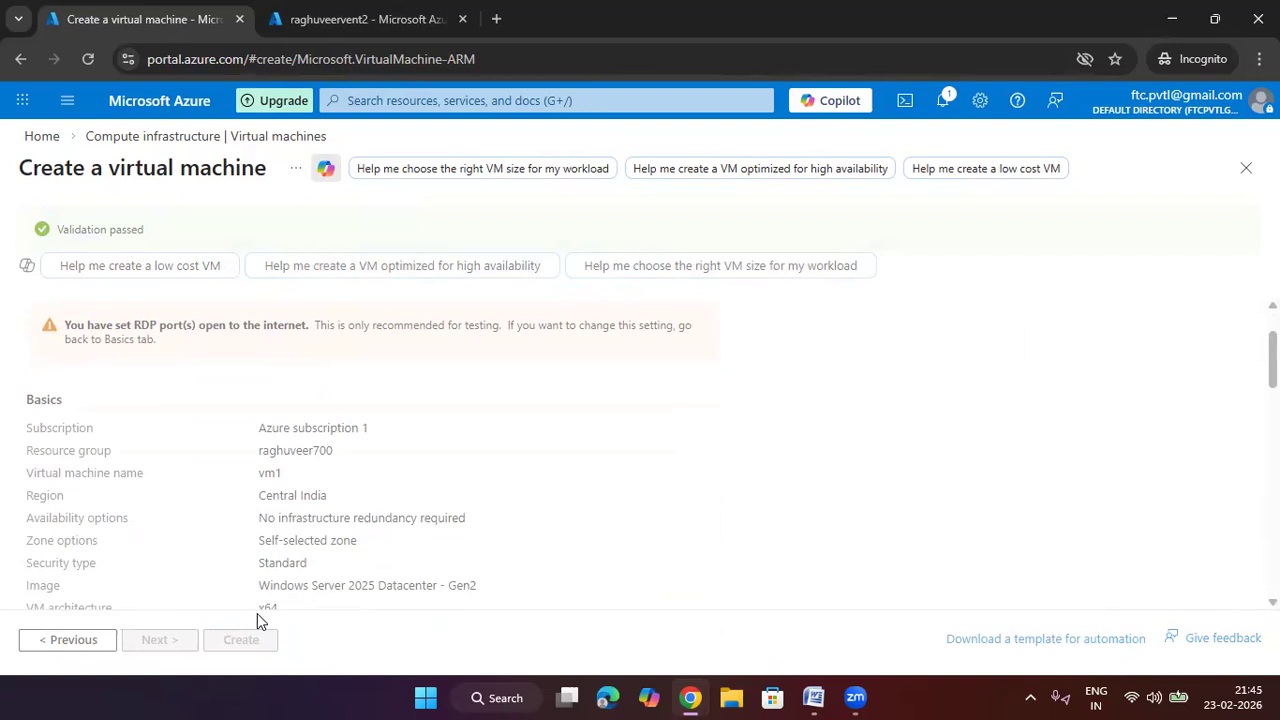
pyautogui.click(257, 640)
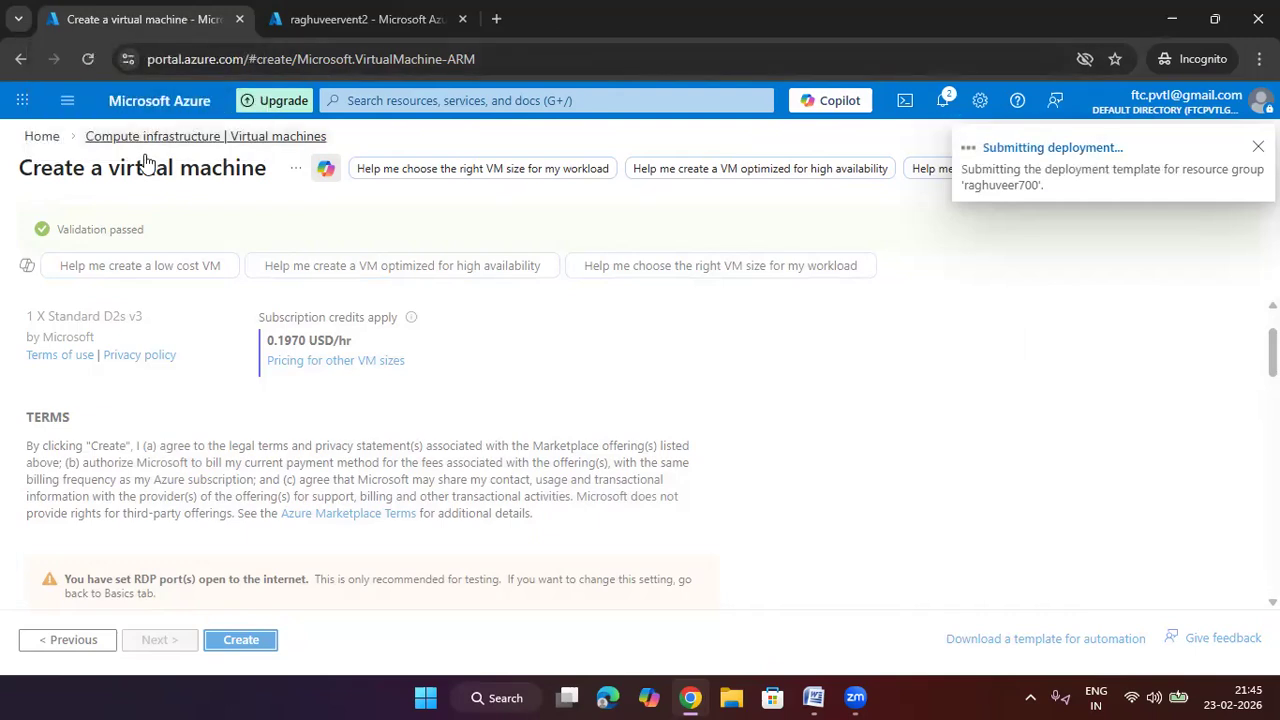
# Step: Return to the virtual machines list and start creating another virtual machine
pyautogui.click(112, 136)
pyautogui.click(30, 137)
pyautogui.click(278, 210)
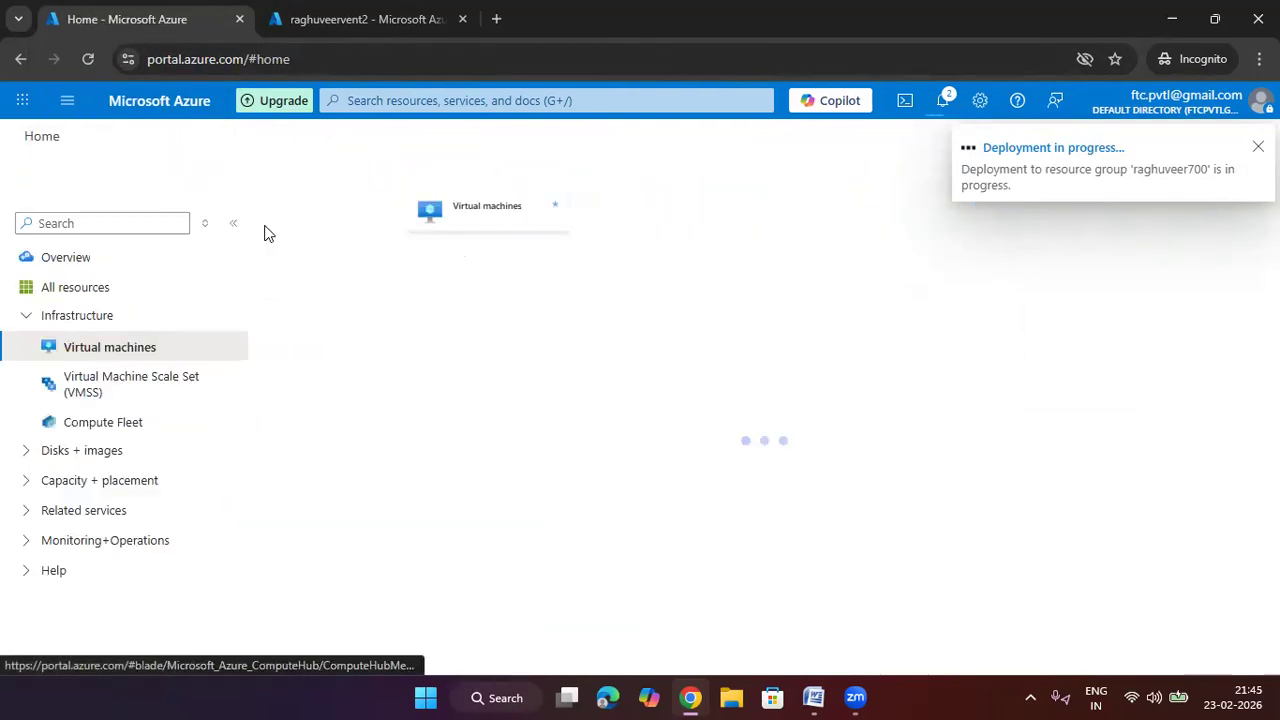
pyautogui.click(755, 552)
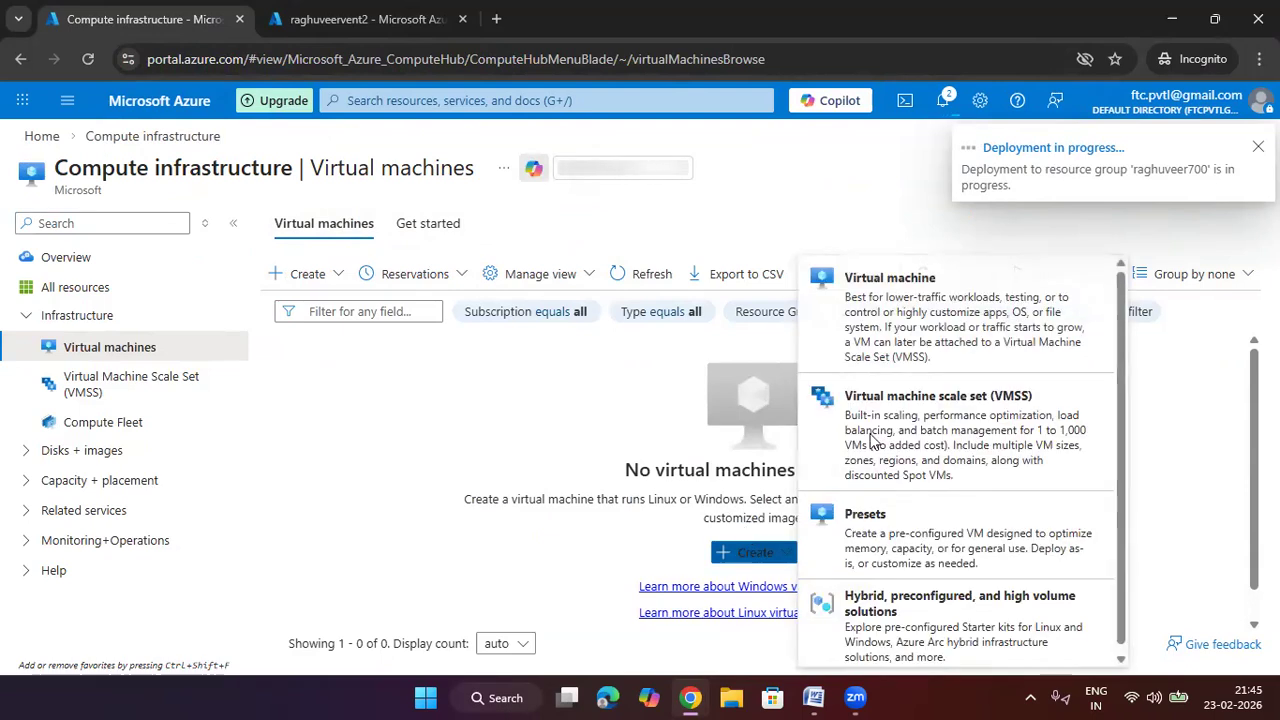
pyautogui.click(917, 335)
# Step: Assign the new virtual machine to resource group raghuveer700 and name it vm2
pyautogui.scroll(-2, 437, 491)
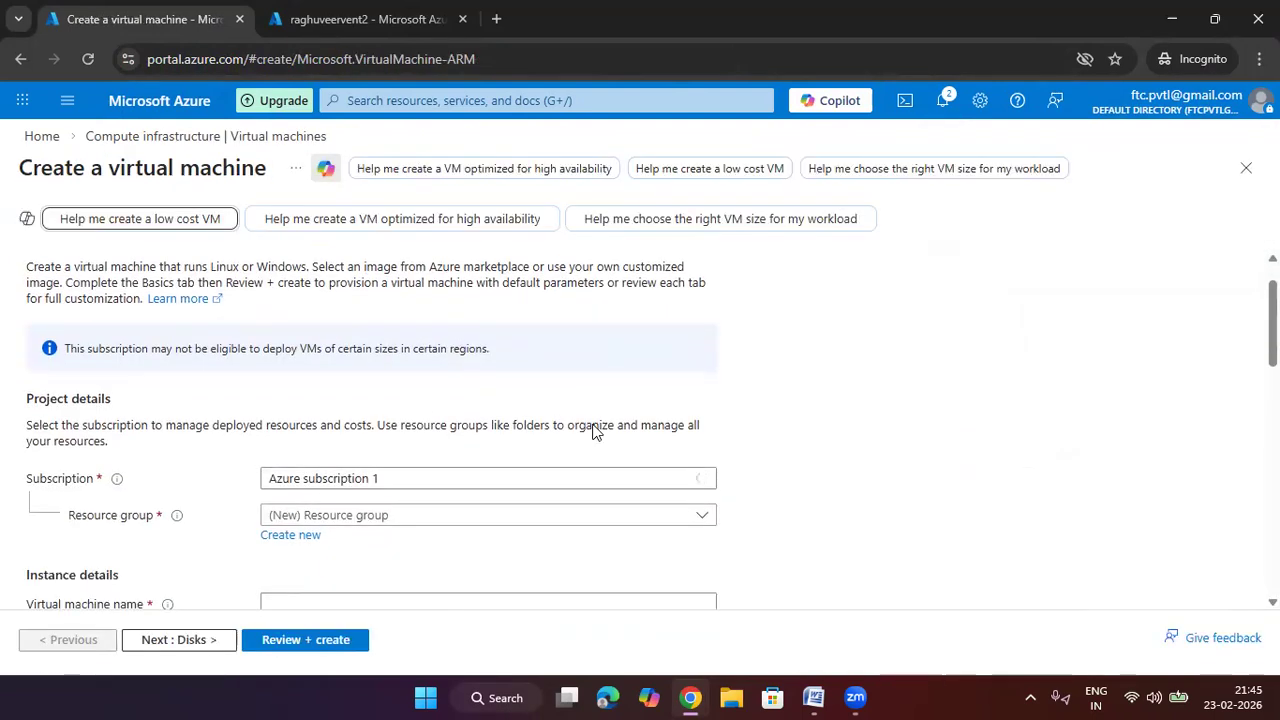
pyautogui.click(477, 365)
pyautogui.click(420, 457)
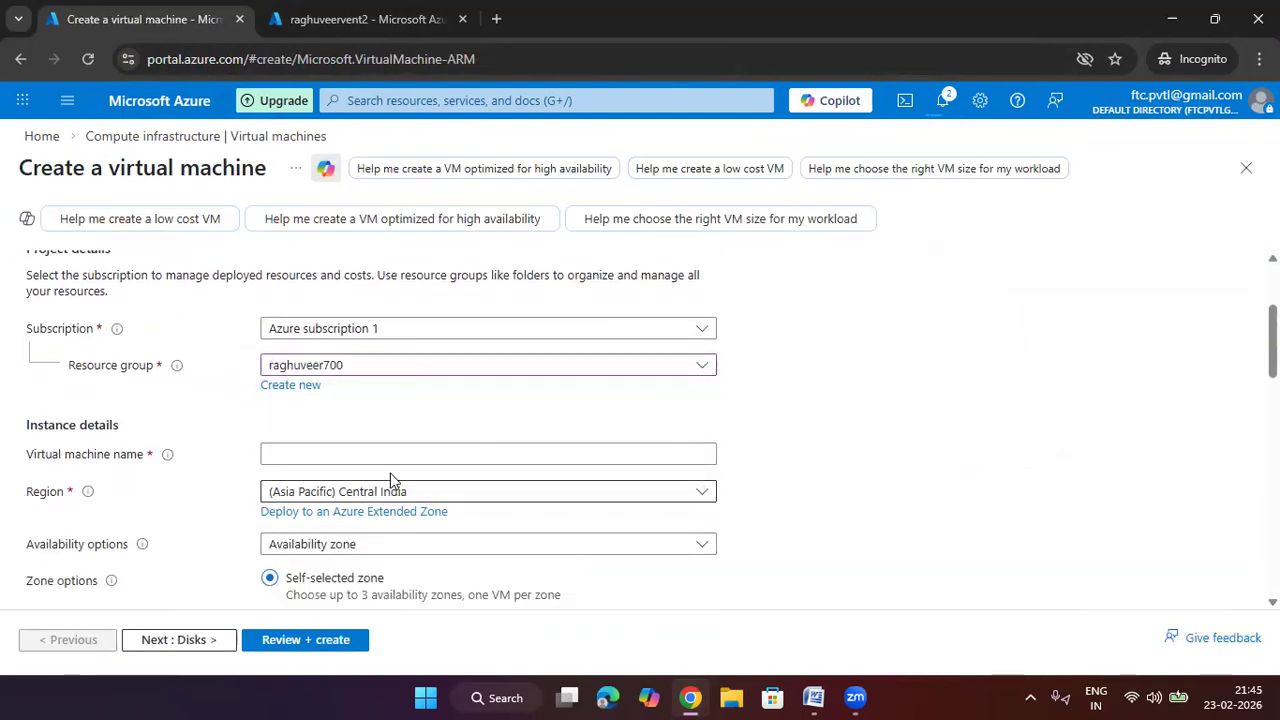
pyautogui.click(393, 456)
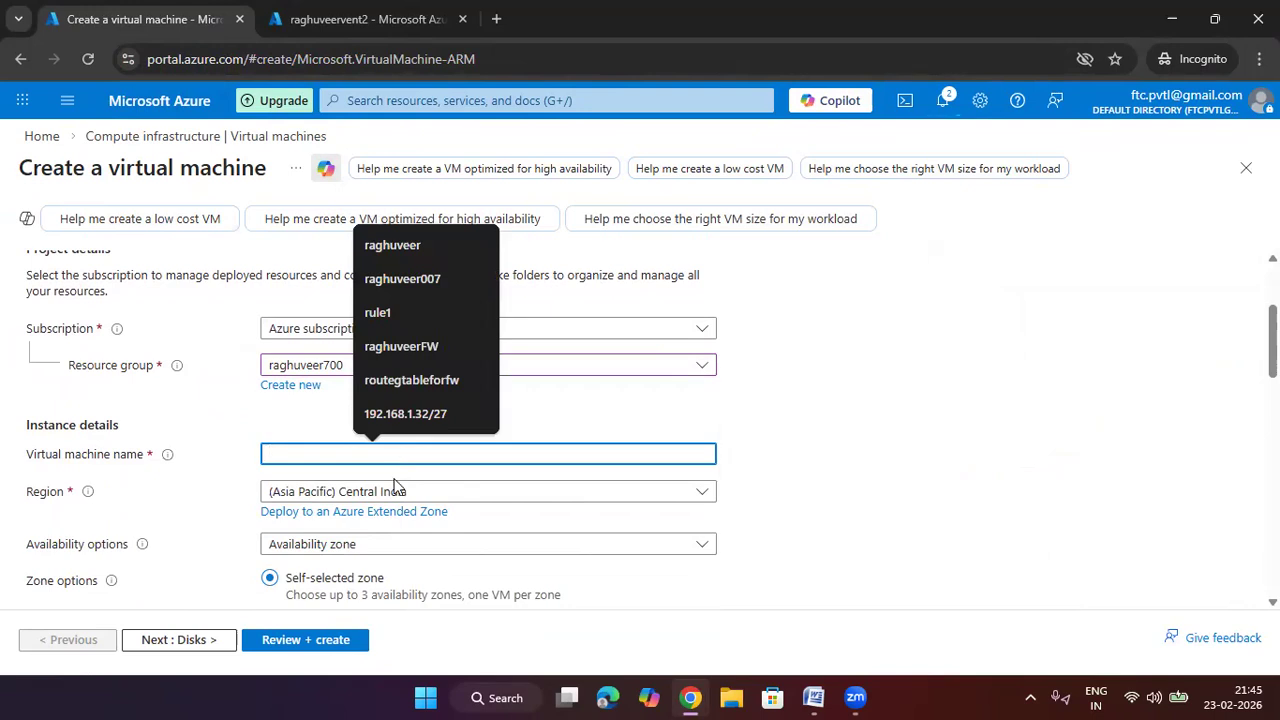
pyautogui.write('vm2')
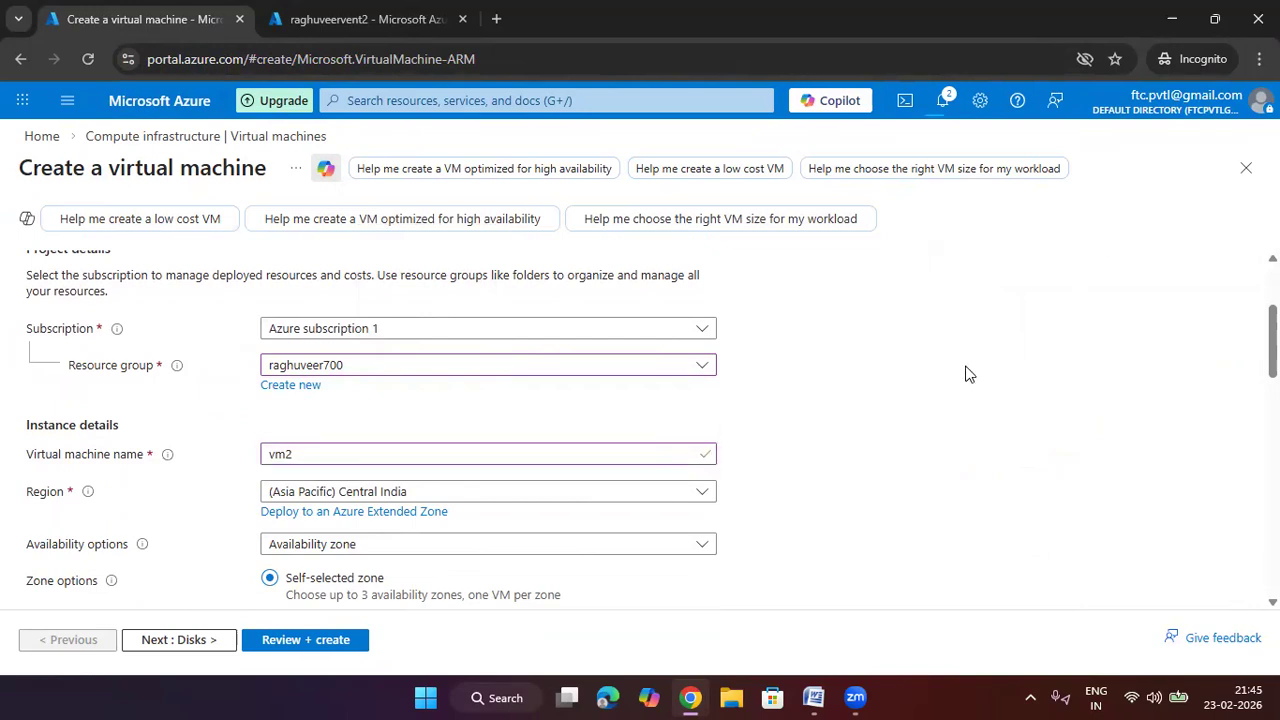
# Step: Set vm2's availability option to No infrastructure redundancy required and its security type to Standard
pyautogui.scroll(-2, 966, 371)
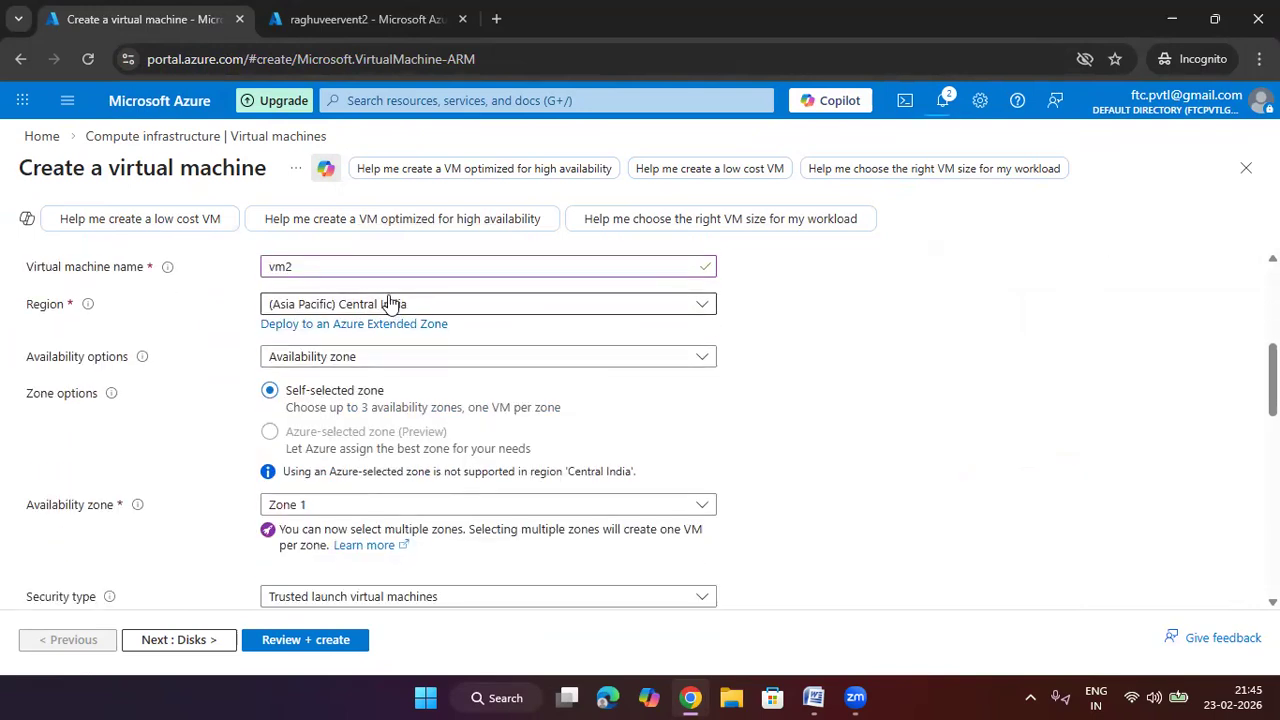
pyautogui.click(394, 360)
pyautogui.click(397, 382)
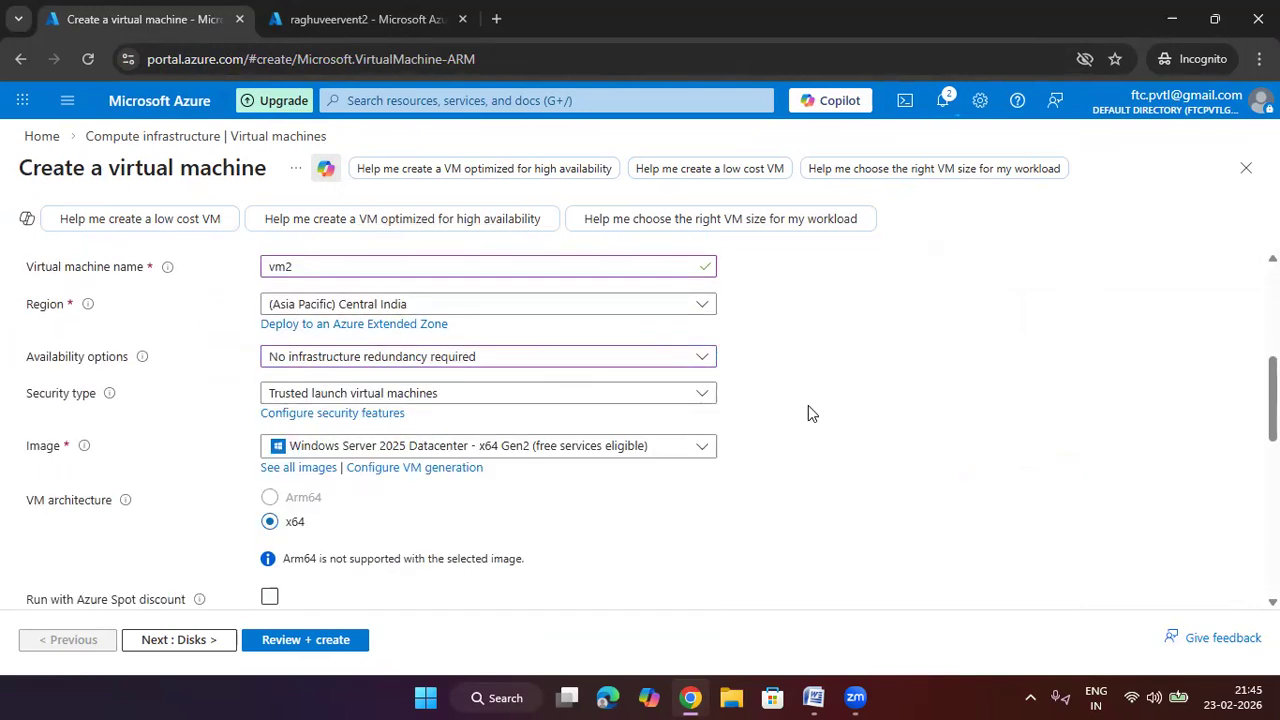
pyautogui.click(432, 393)
pyautogui.click(420, 444)
pyautogui.scroll(-1, 552, 400)
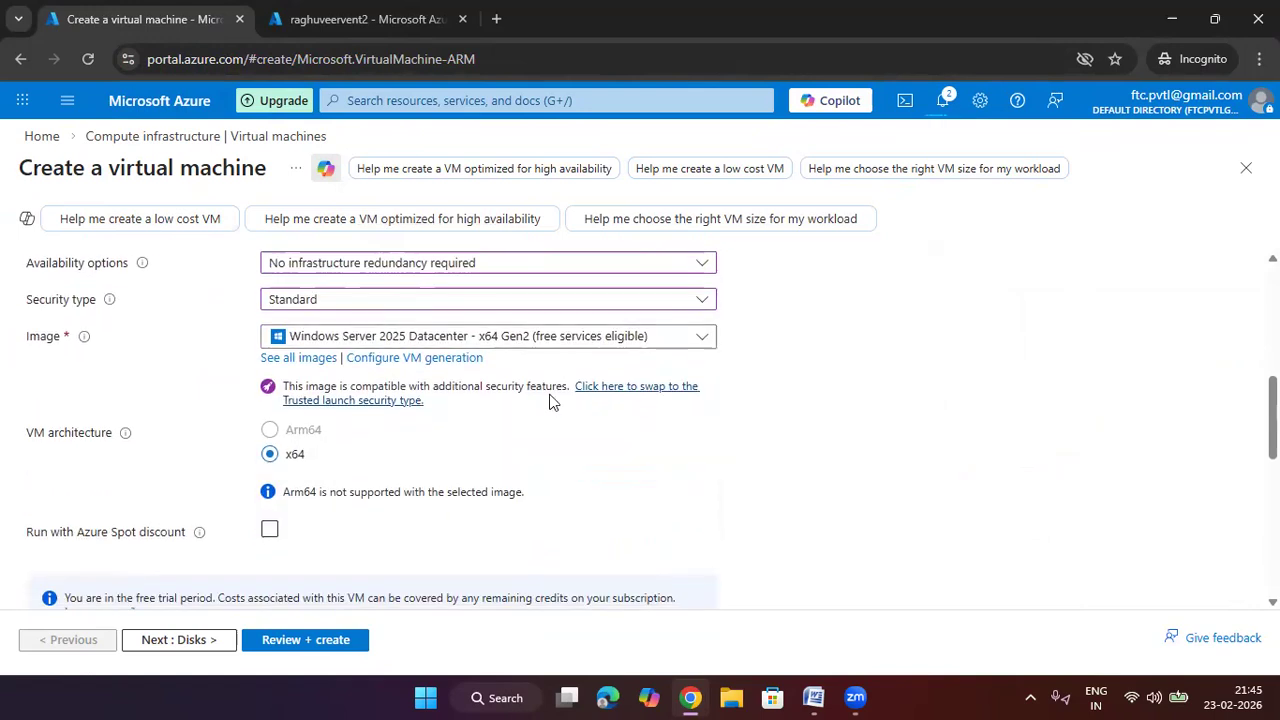
# Step: Select Standard_D2s_v3 with 2 vcpus and 8 GiB memory as vm2's size
pyautogui.scroll(-2, 468, 498)
pyautogui.click(443, 480)
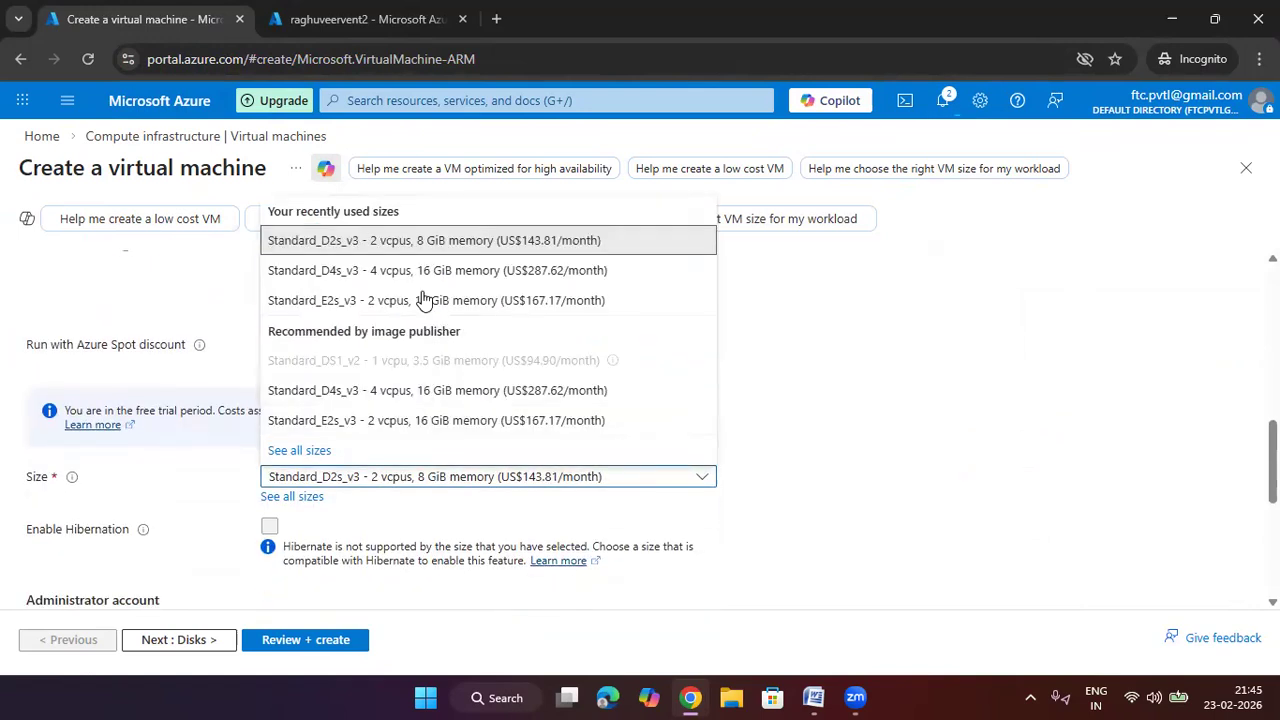
pyautogui.click(423, 245)
# Step: Fill in the username, password and password confirmation for vm2's administrator account
pyautogui.scroll(-2, 476, 481)
pyautogui.click(468, 442)
pyautogui.write('raghuveer')
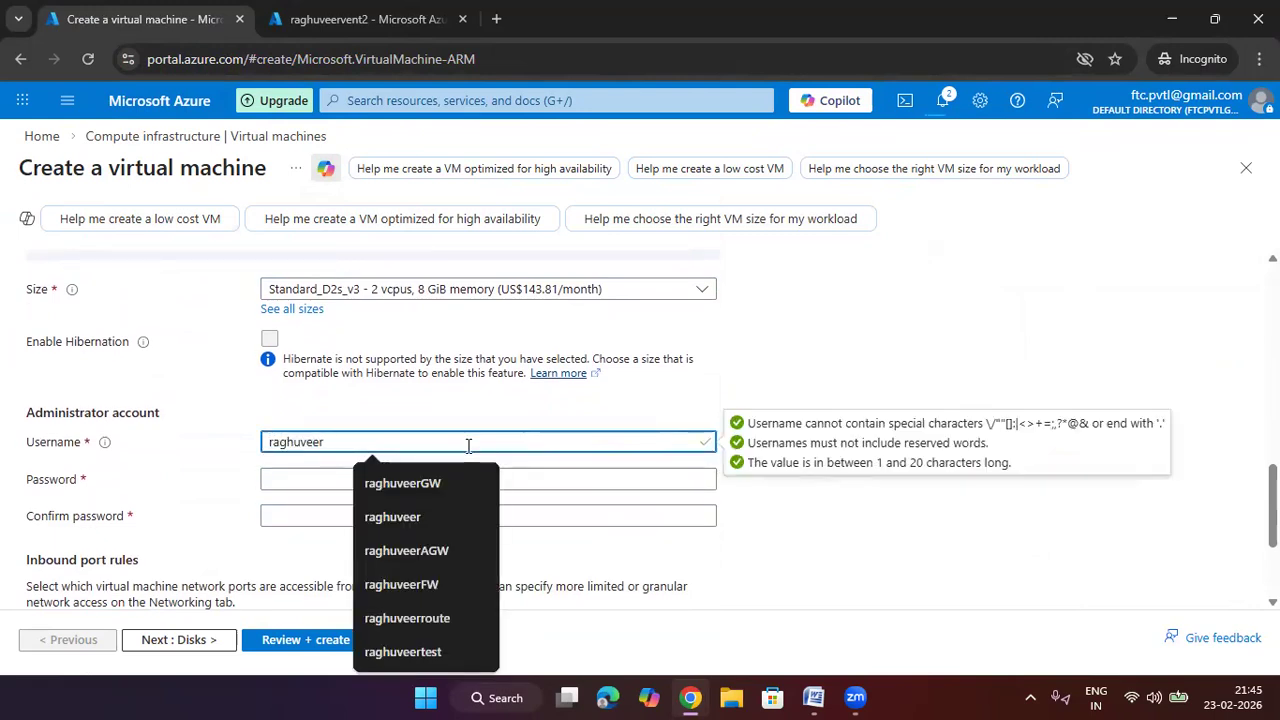
pyautogui.press('Tab')
pyautogui.write('••••••••')
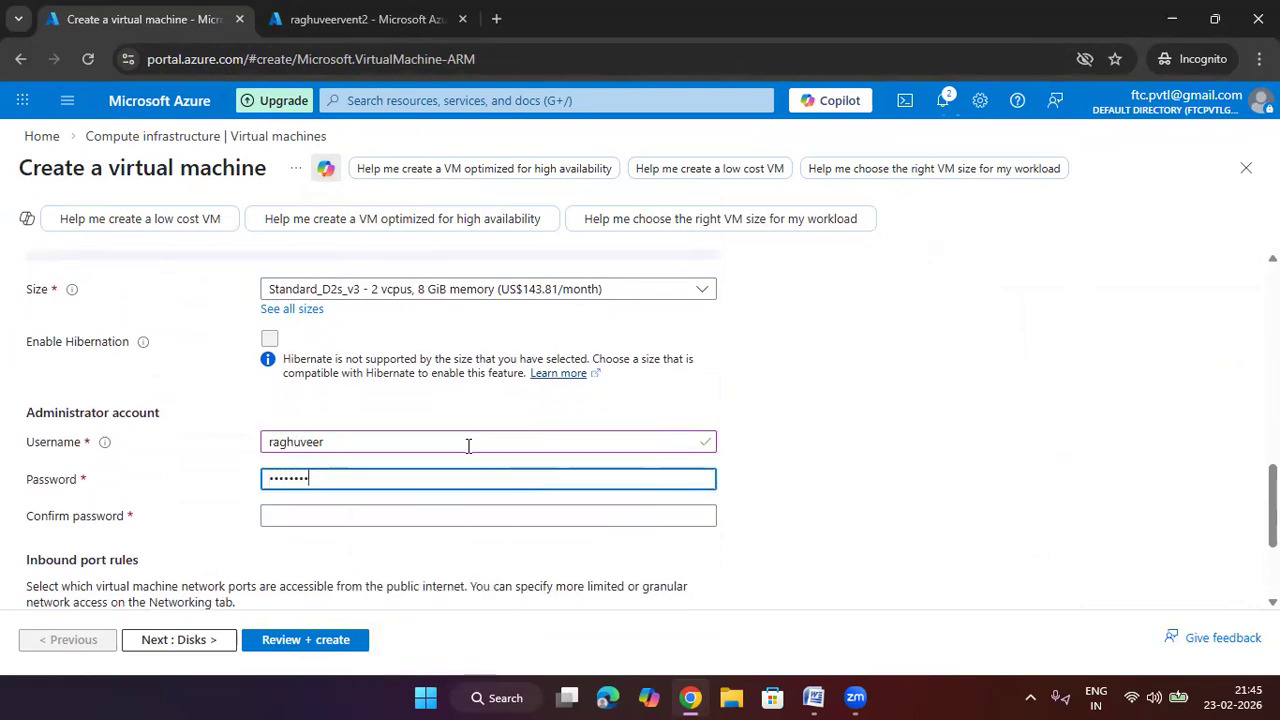
pyautogui.write('••••')
pyautogui.press('Tab')
pyautogui.write('•')
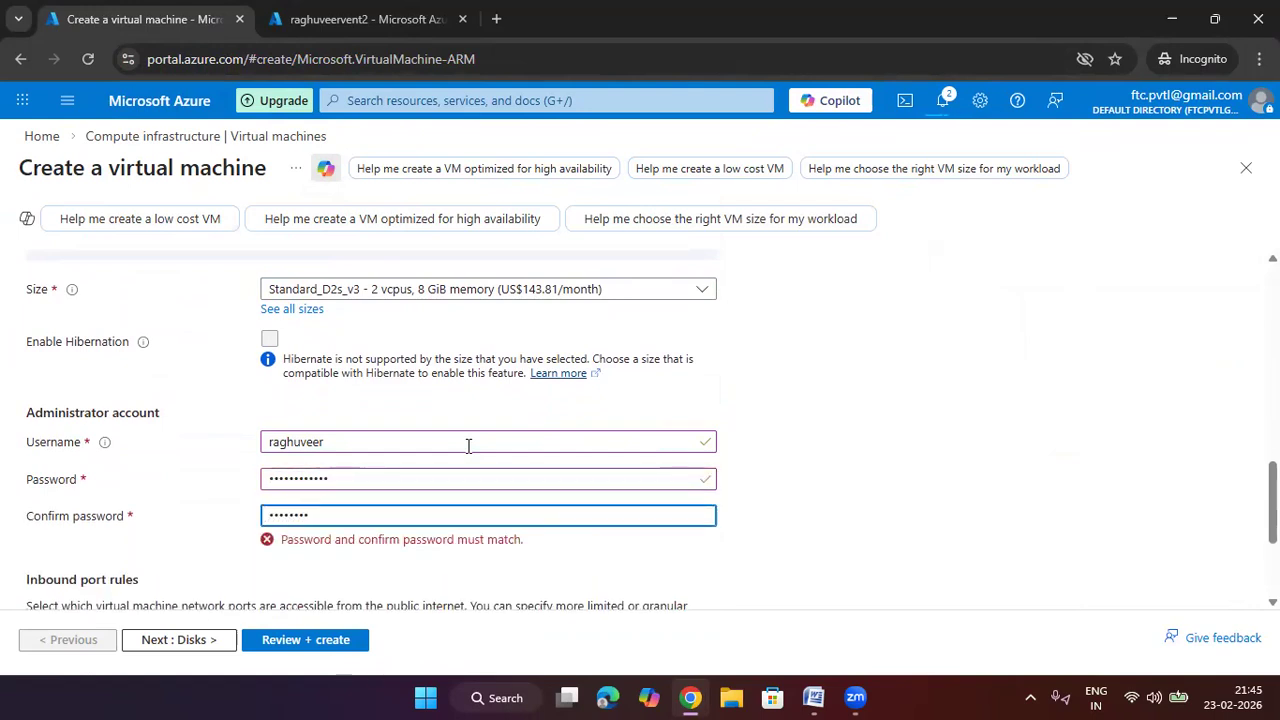
pyautogui.write('••••••••••')
pyautogui.scroll(-2, 995, 455)
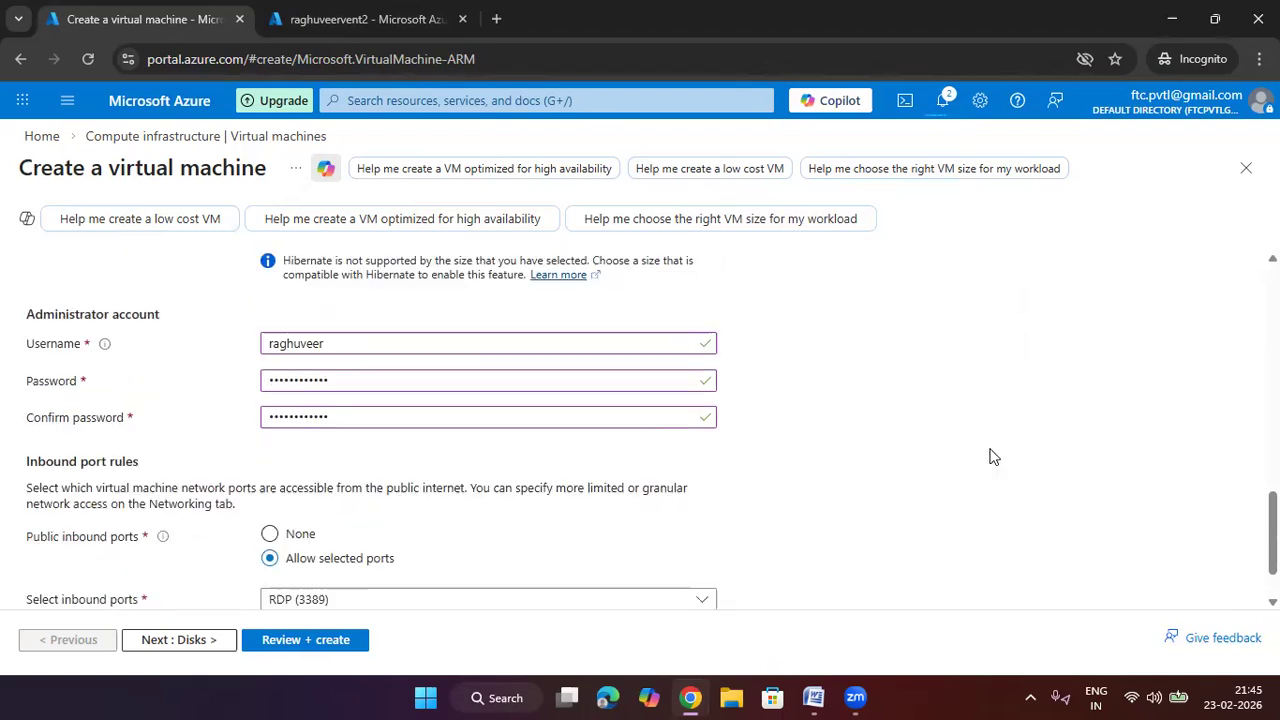
# Step: Place vm2 in virtual network raghuveervent2 and subnet frontend2, with its public IP set to None
pyautogui.click(179, 642)
pyautogui.click(178, 642)
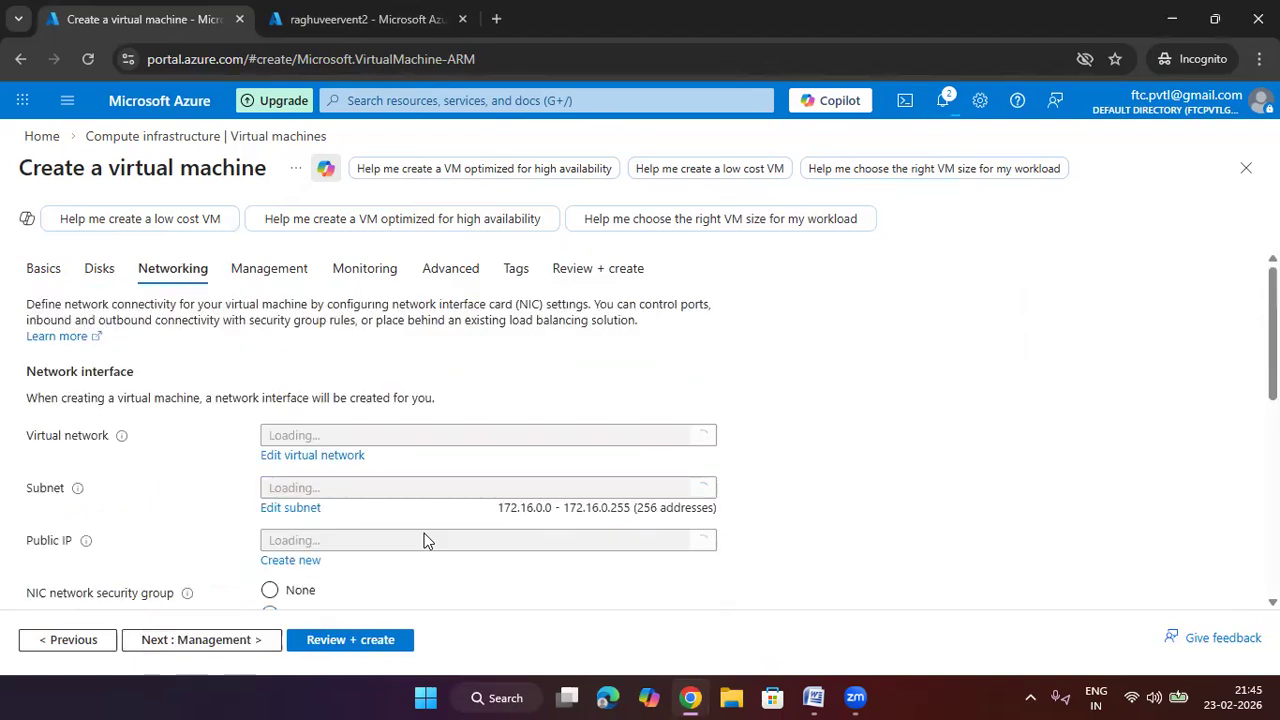
pyautogui.click(486, 436)
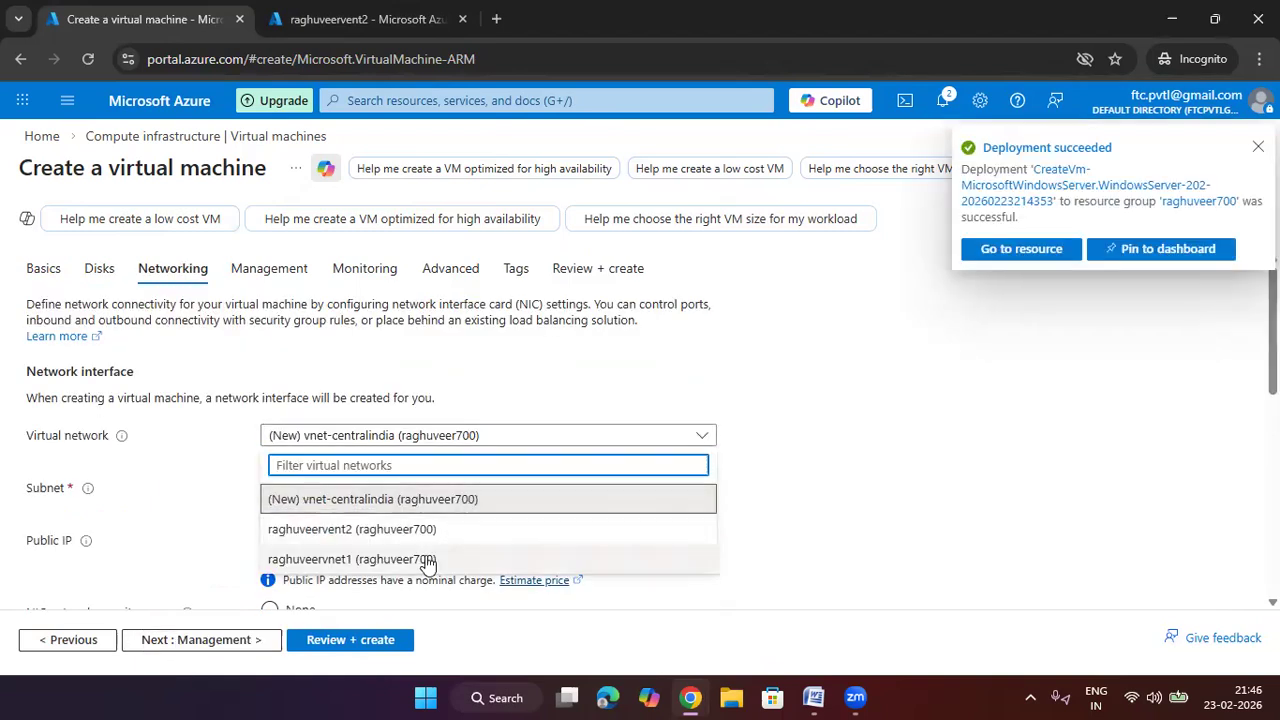
pyautogui.click(400, 529)
pyautogui.scroll(-1, 600, 430)
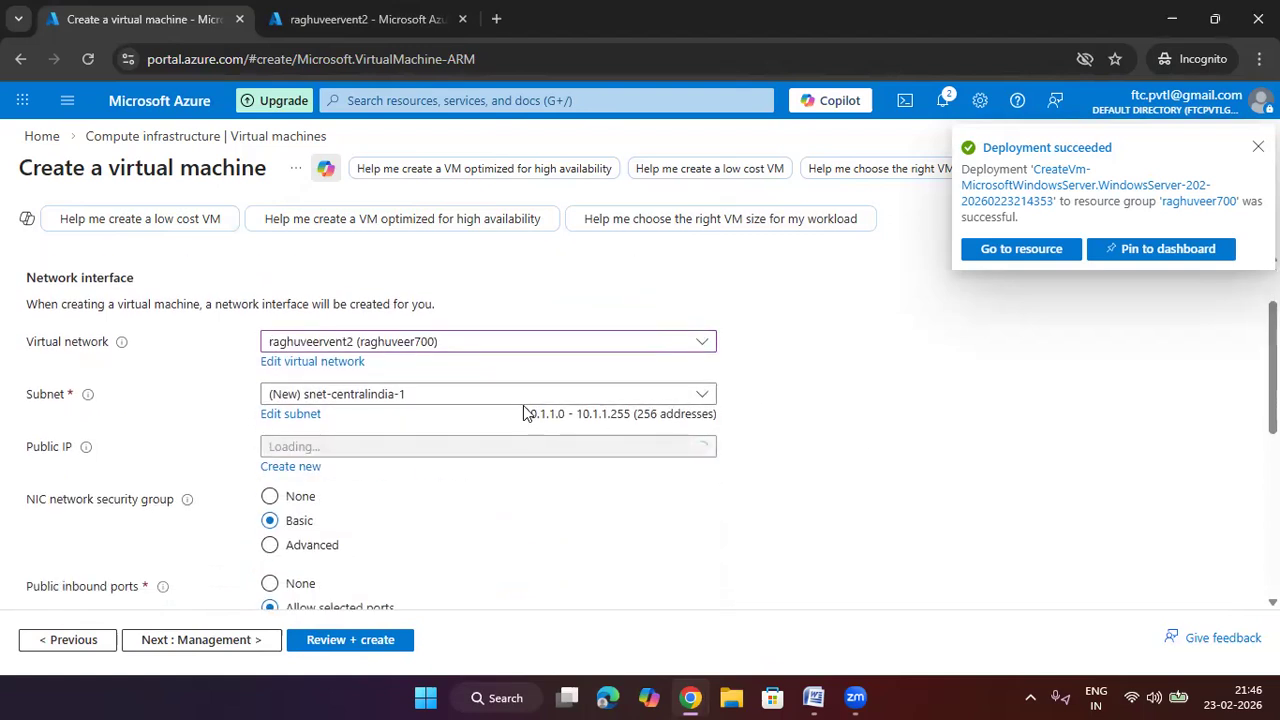
pyautogui.click(518, 398)
pyautogui.click(415, 545)
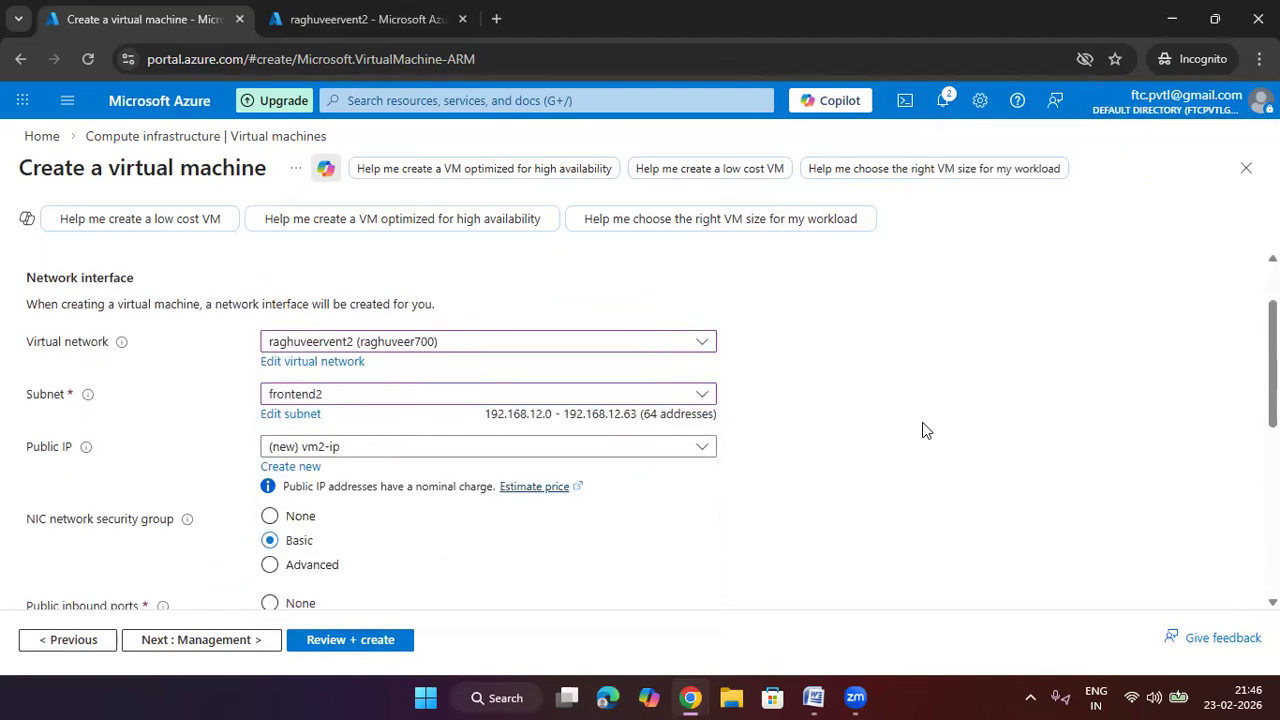
pyautogui.click(366, 450)
pyautogui.click(353, 503)
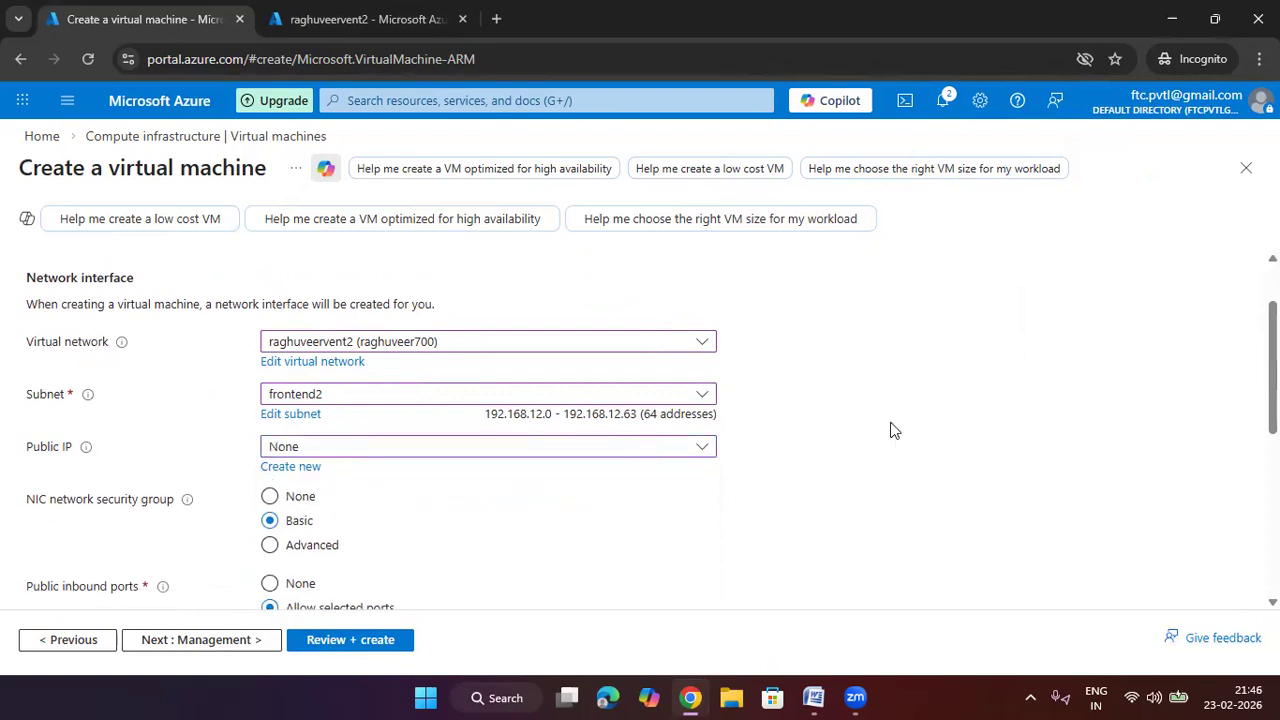
# Step: Review the configuration of vm2 and create the virtual machine
pyautogui.scroll(-3, 785, 418)
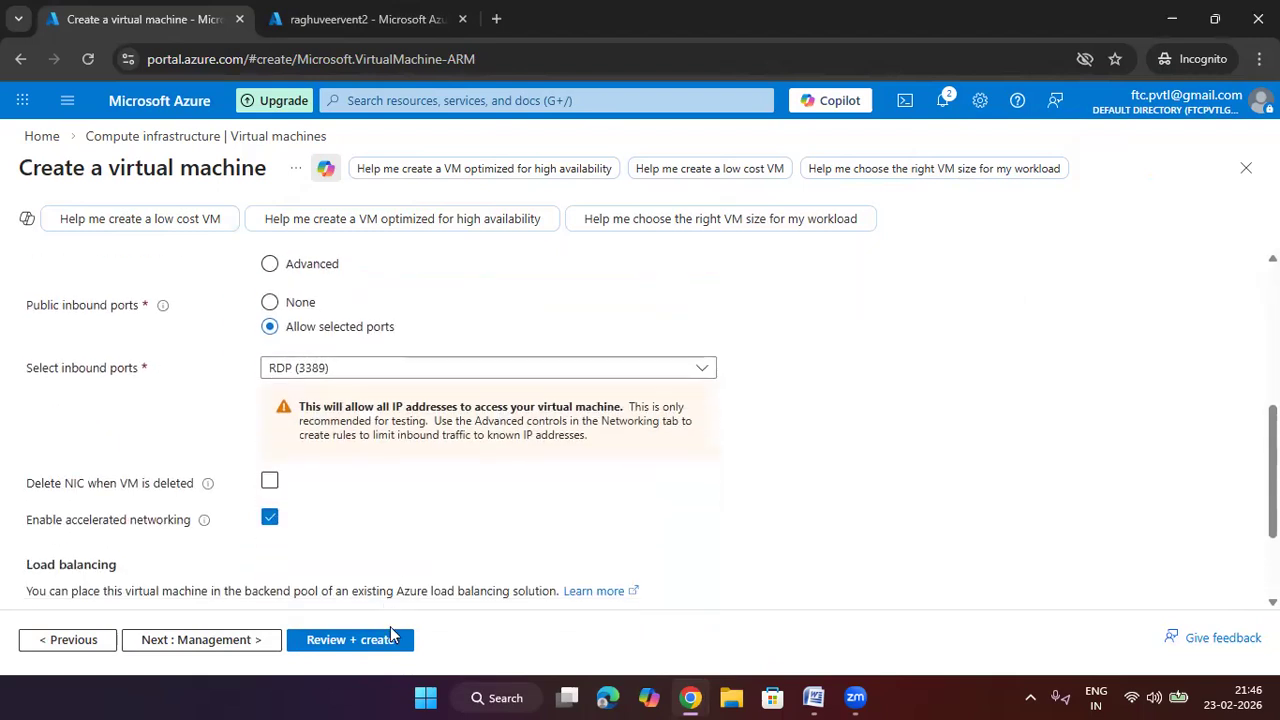
pyautogui.click(387, 641)
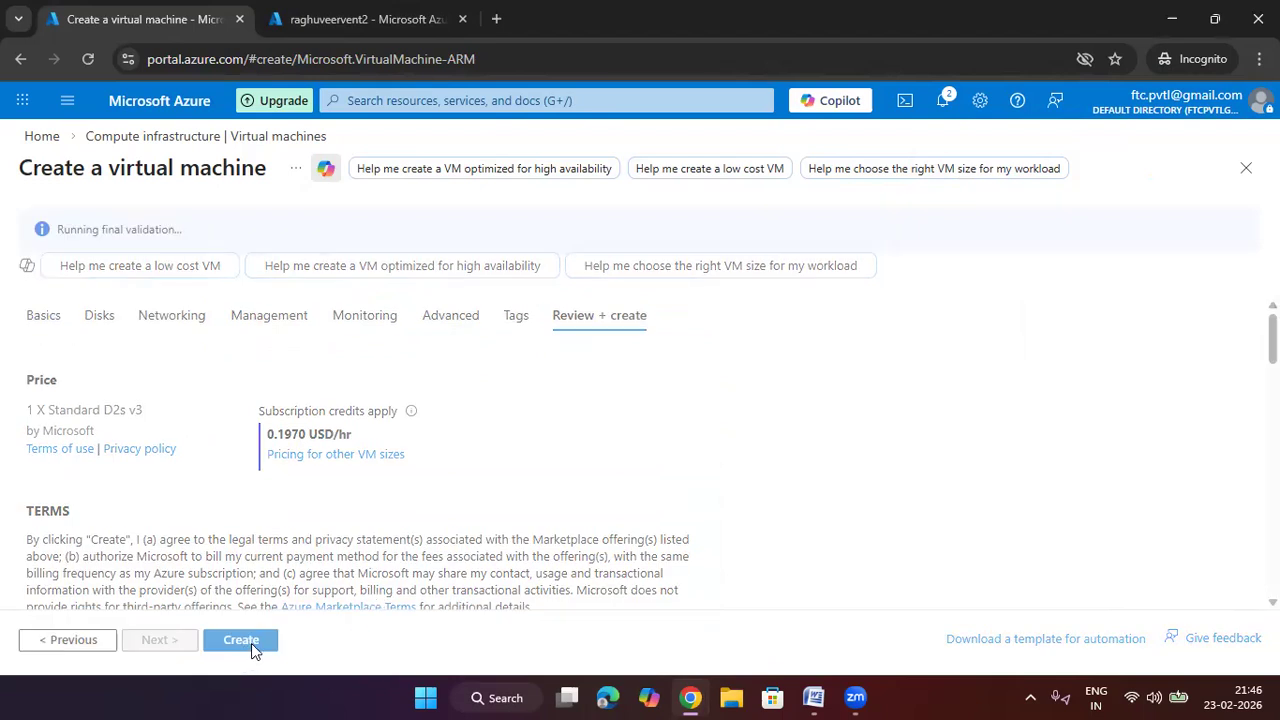
pyautogui.click(251, 643)
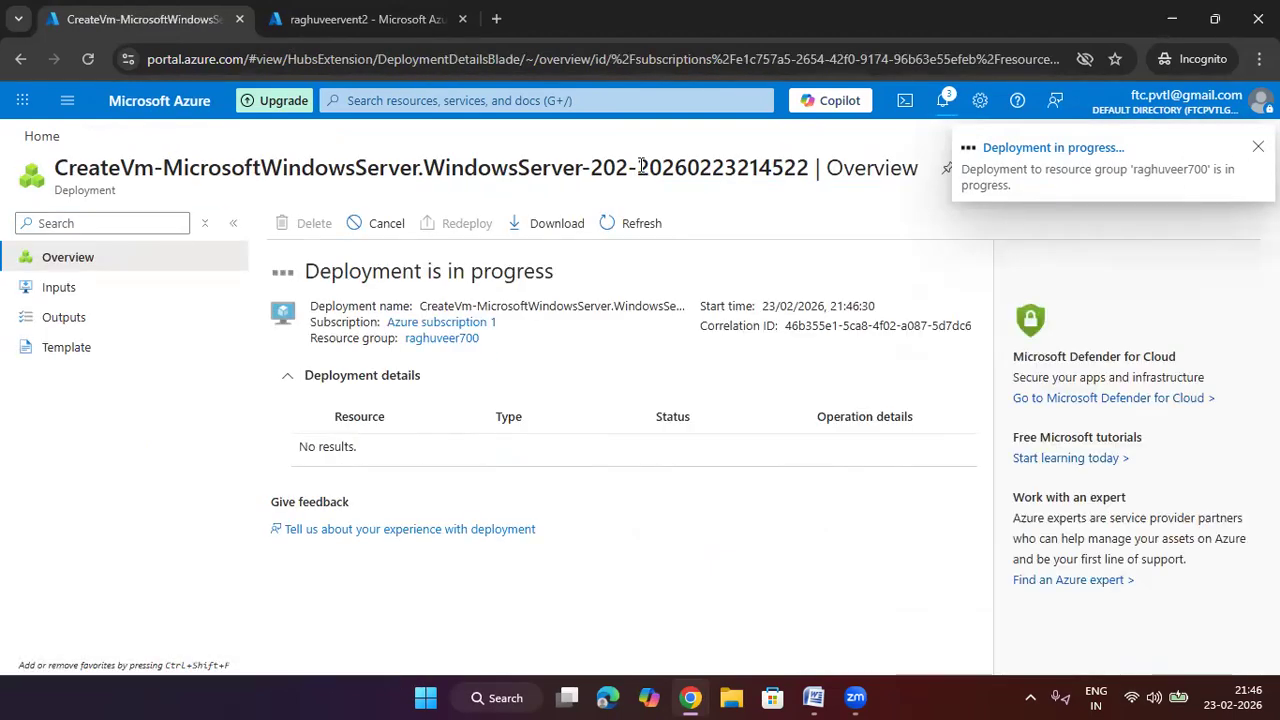
# Step: Open the list of virtual machines and refresh it to check on vm2
pyautogui.click(48, 138)
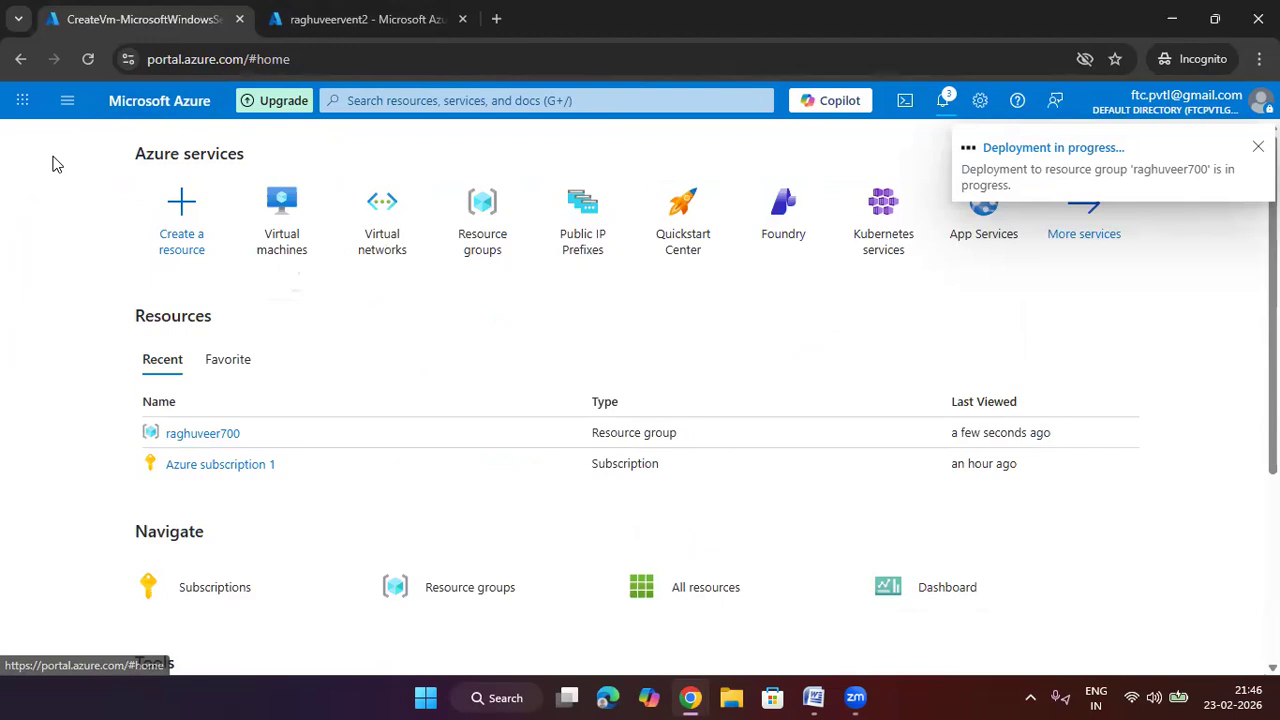
pyautogui.click(296, 245)
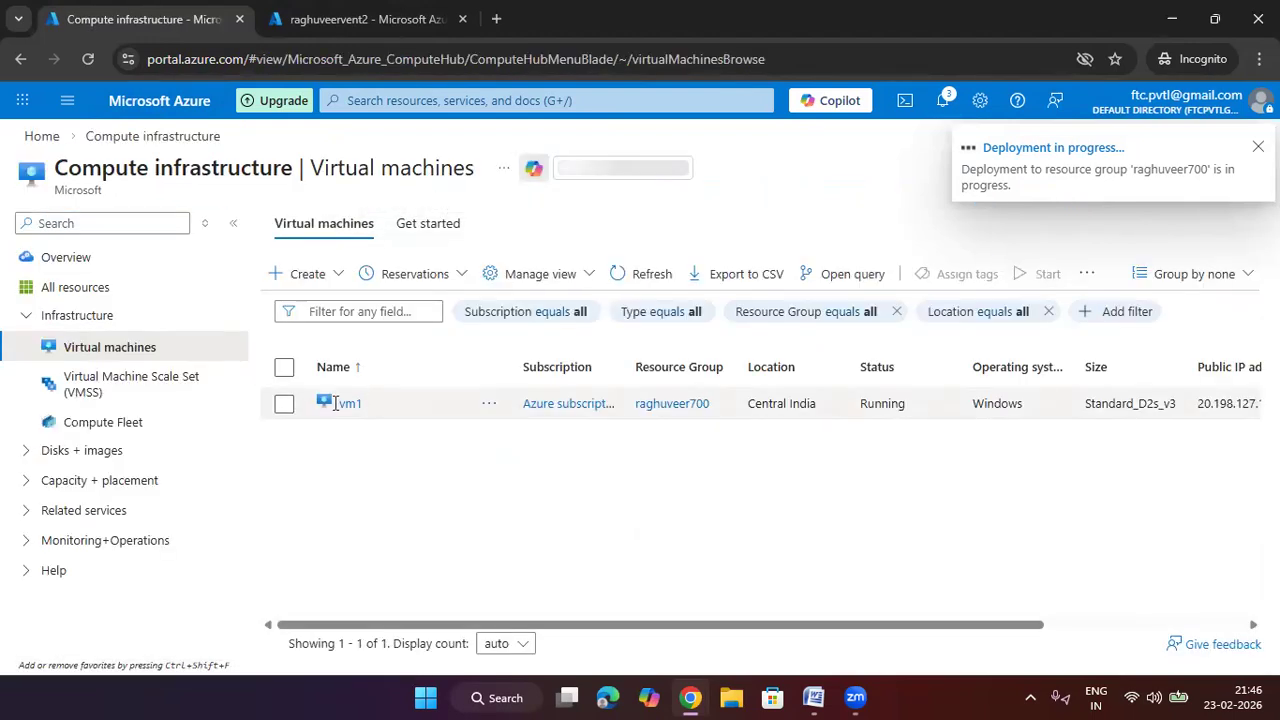
pyautogui.click(643, 274)
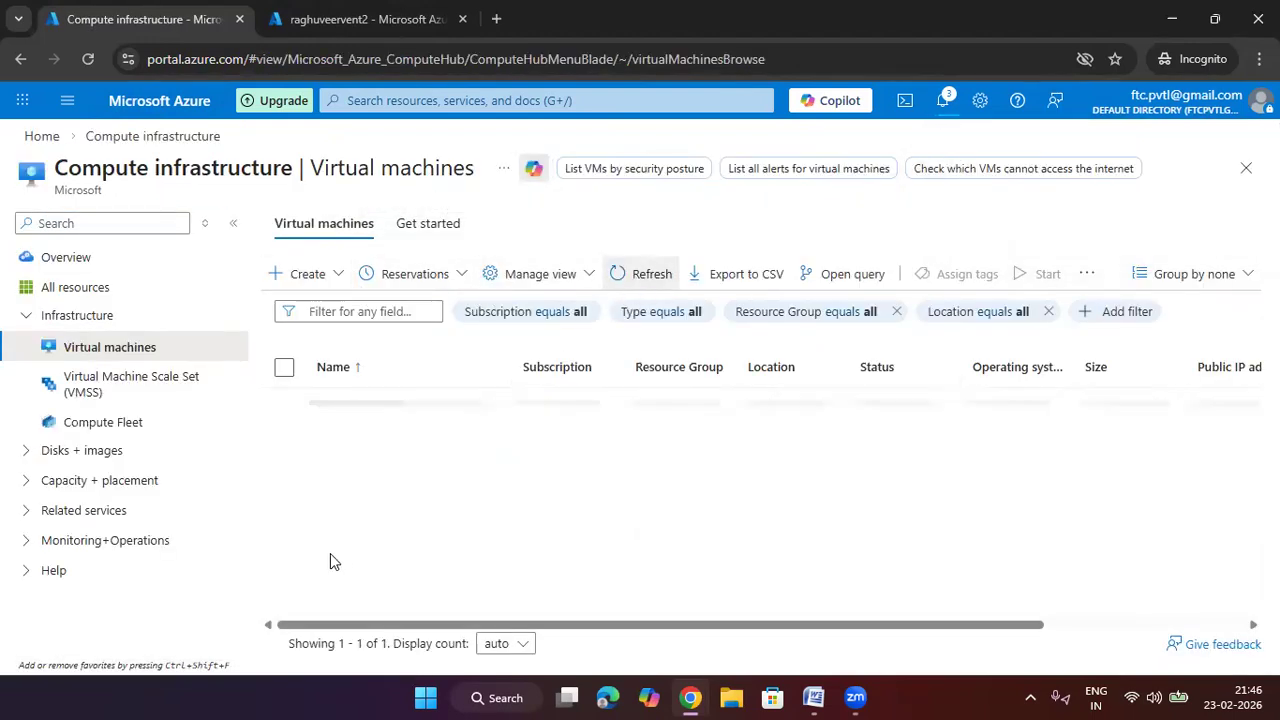
pyautogui.click(650, 276)
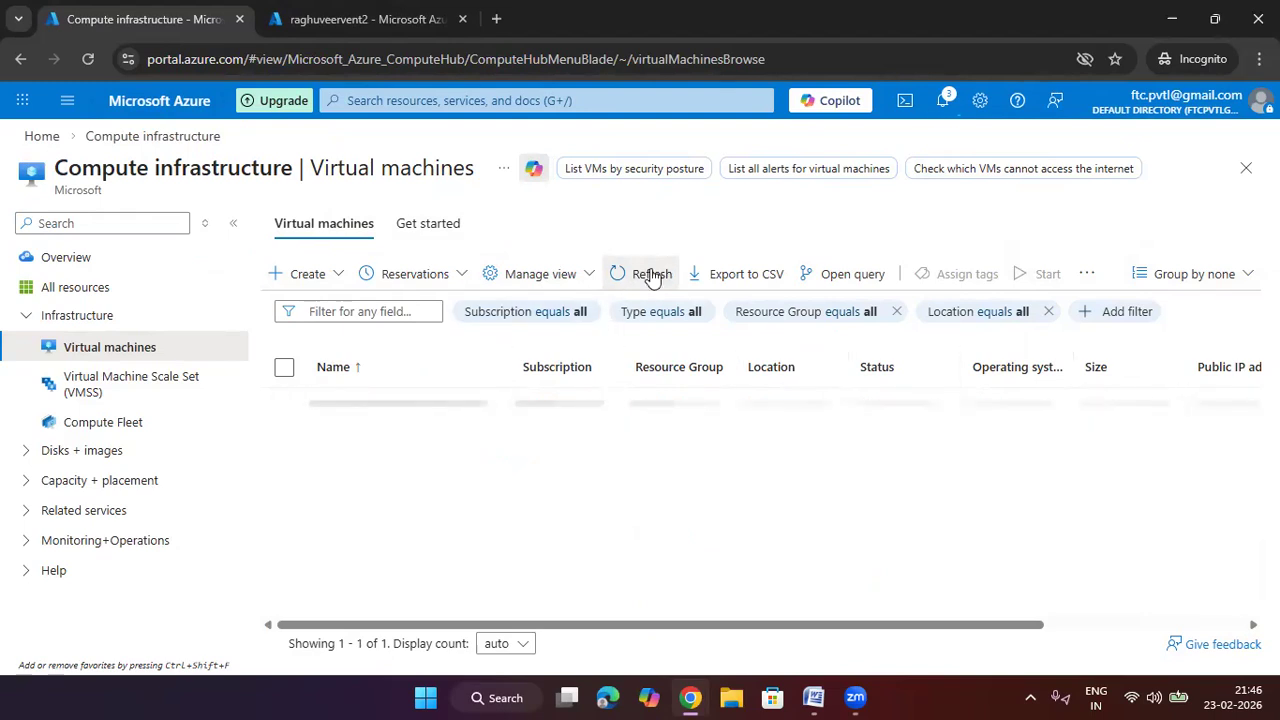
pyautogui.click(651, 276)
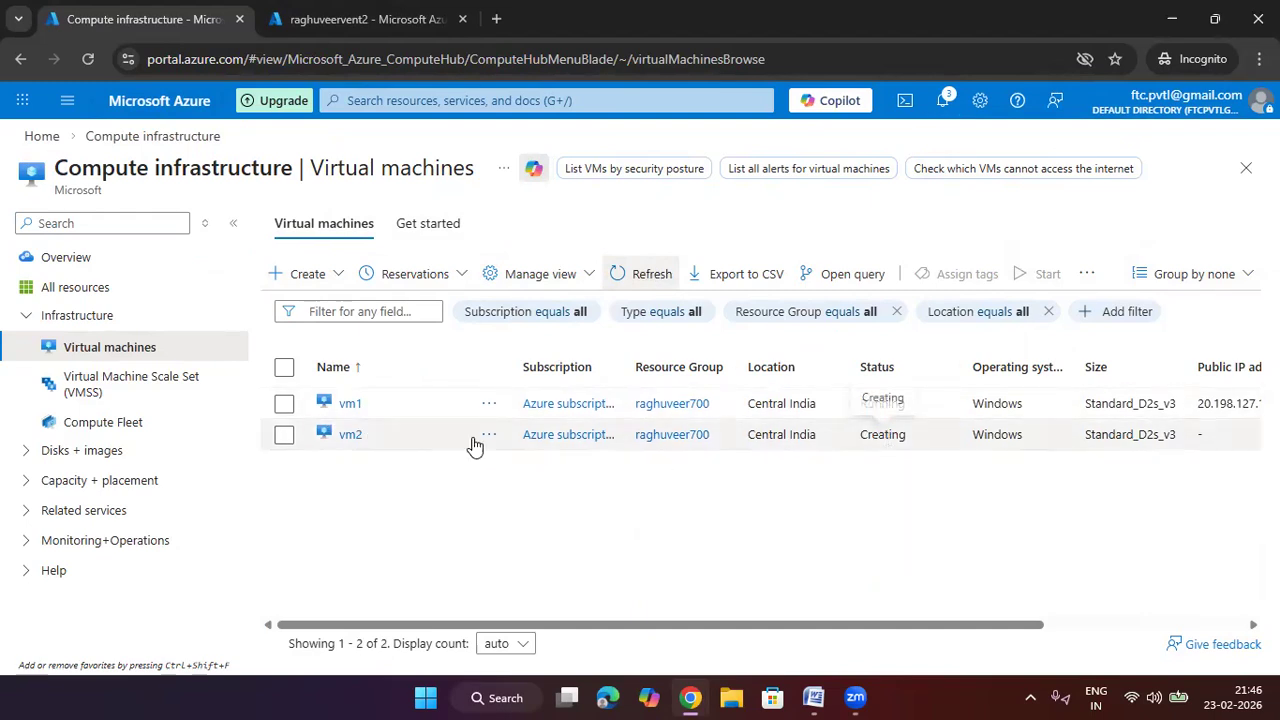
# Step: Download vm1's RDP connection file and save it as vm1 in the Downloads folder
pyautogui.click(352, 405)
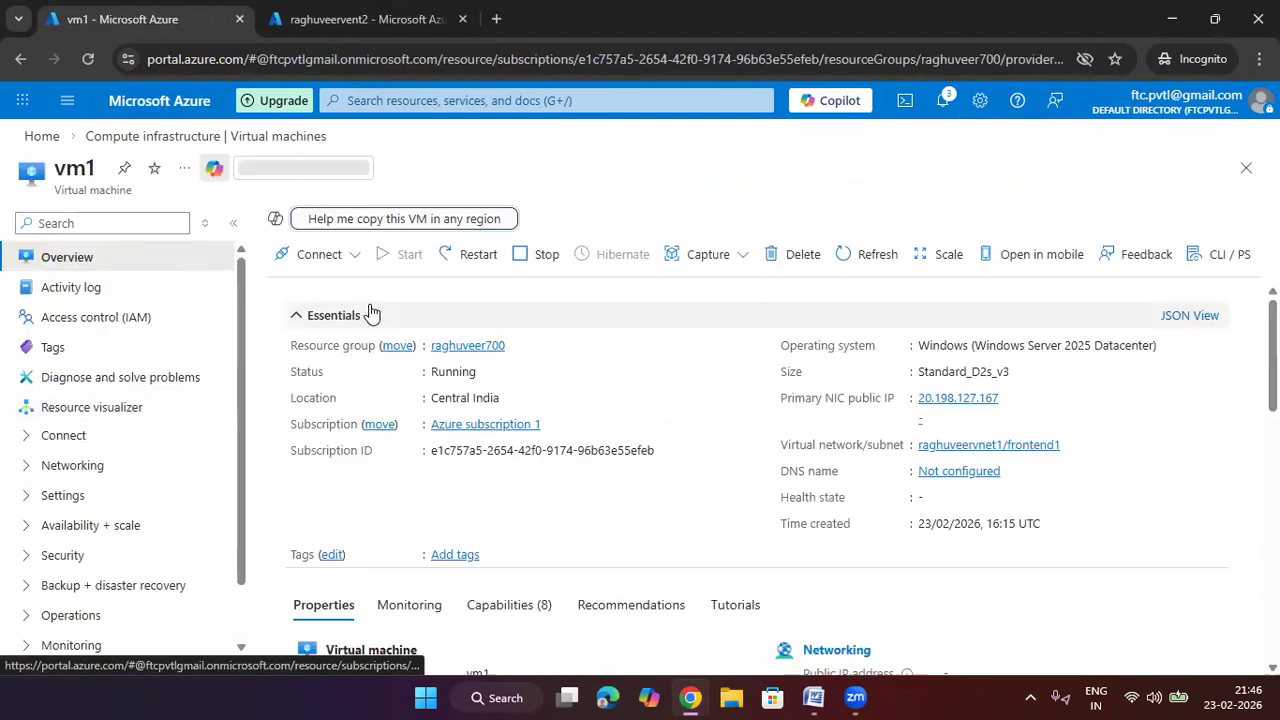
pyautogui.click(314, 251)
pyautogui.click(334, 288)
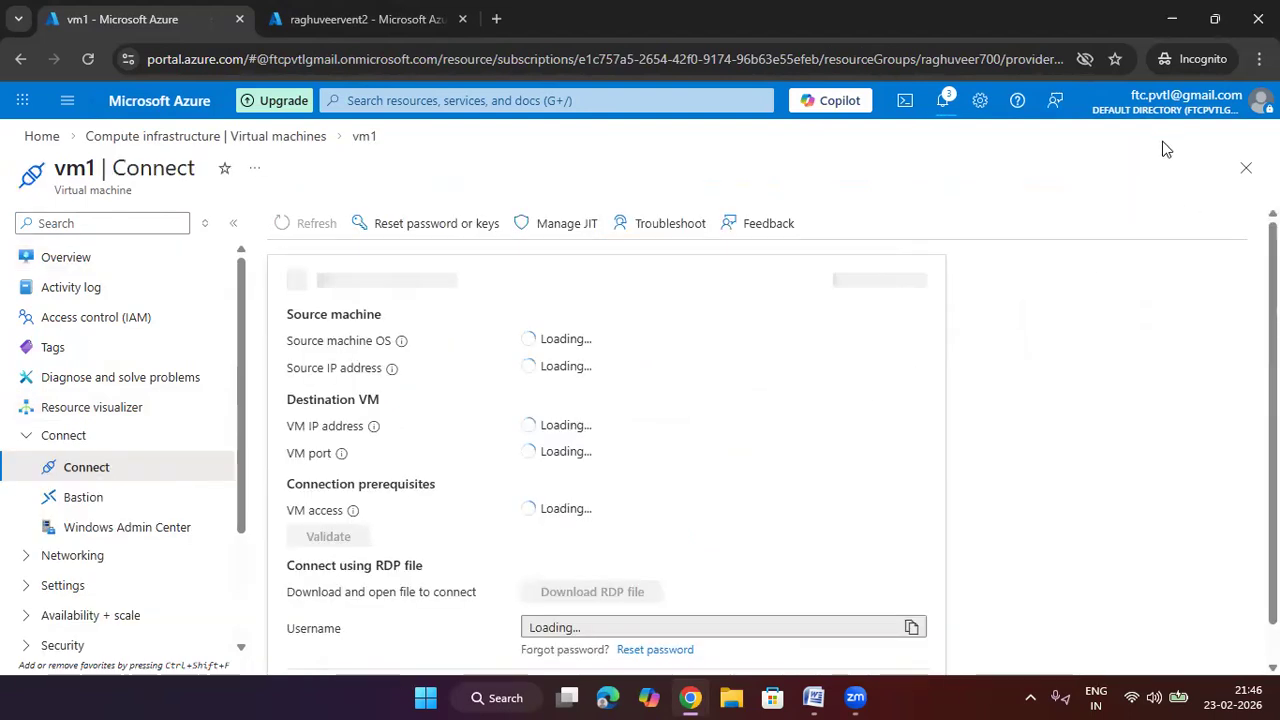
pyautogui.click(620, 634)
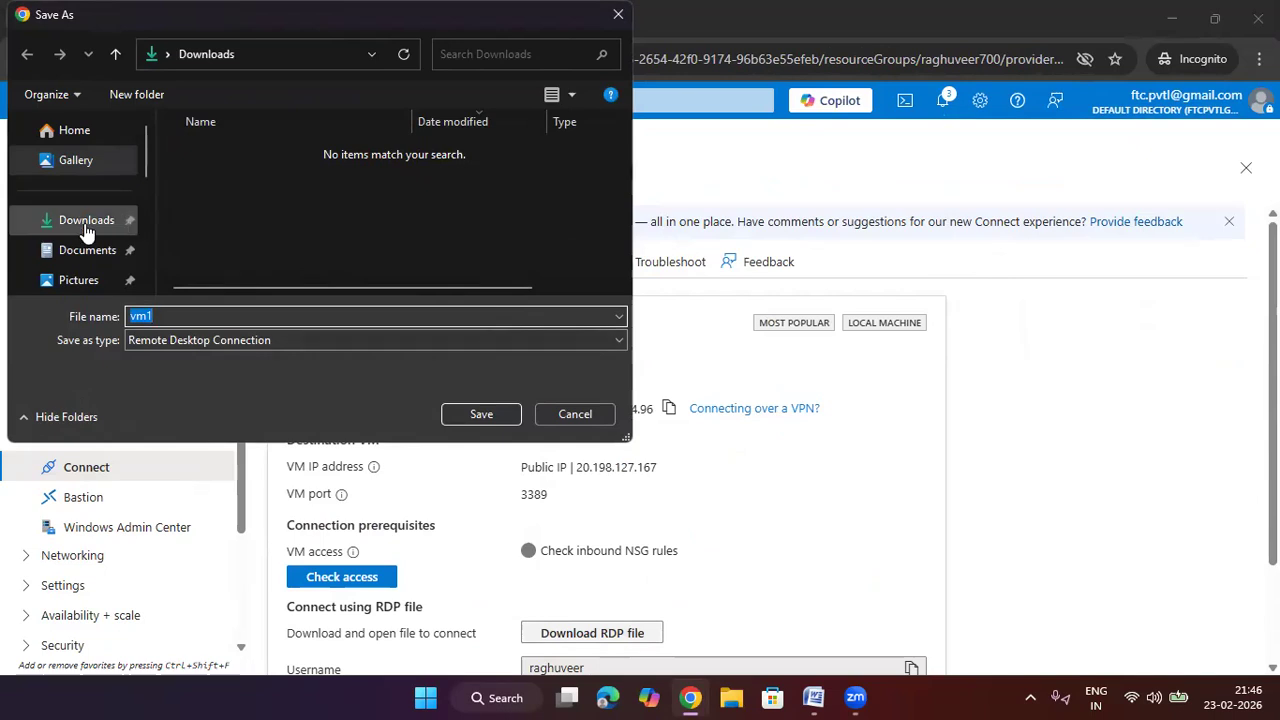
pyautogui.click(86, 224)
pyautogui.click(484, 414)
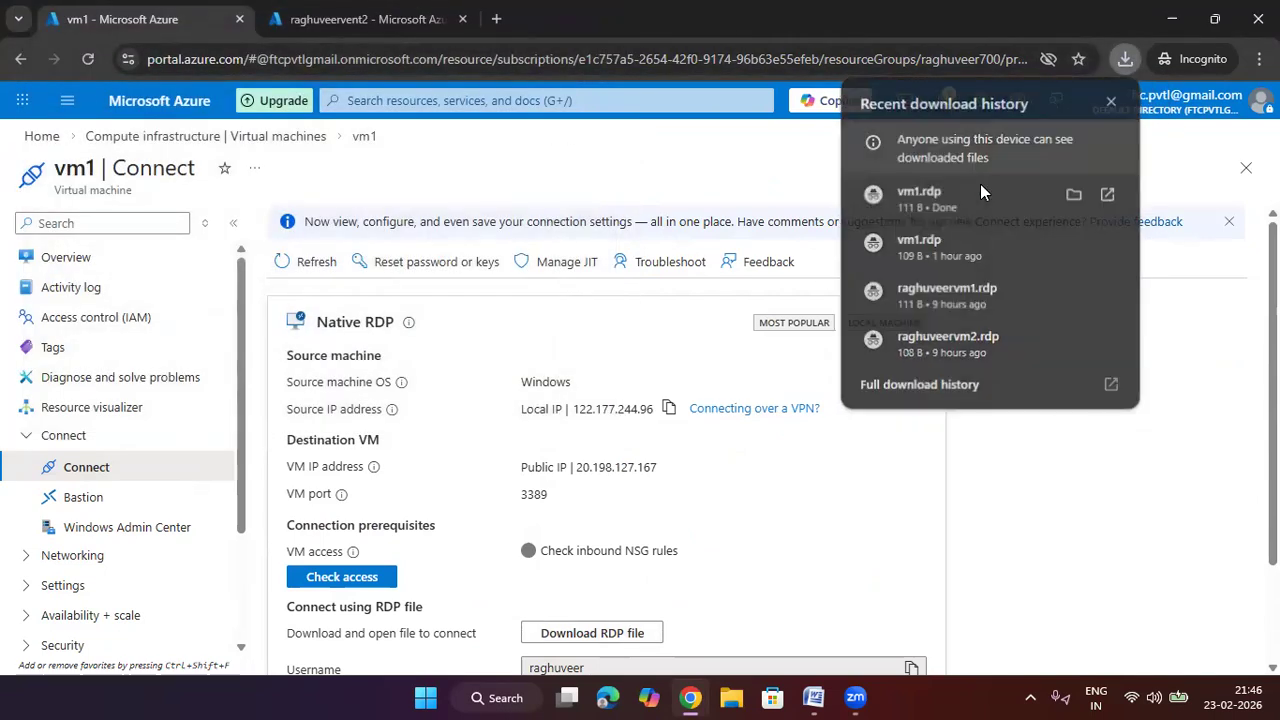
# Step: Open vm1.rdp and connect to vm1 with the administrator password, accepting the security warnings
pyautogui.click(980, 192)
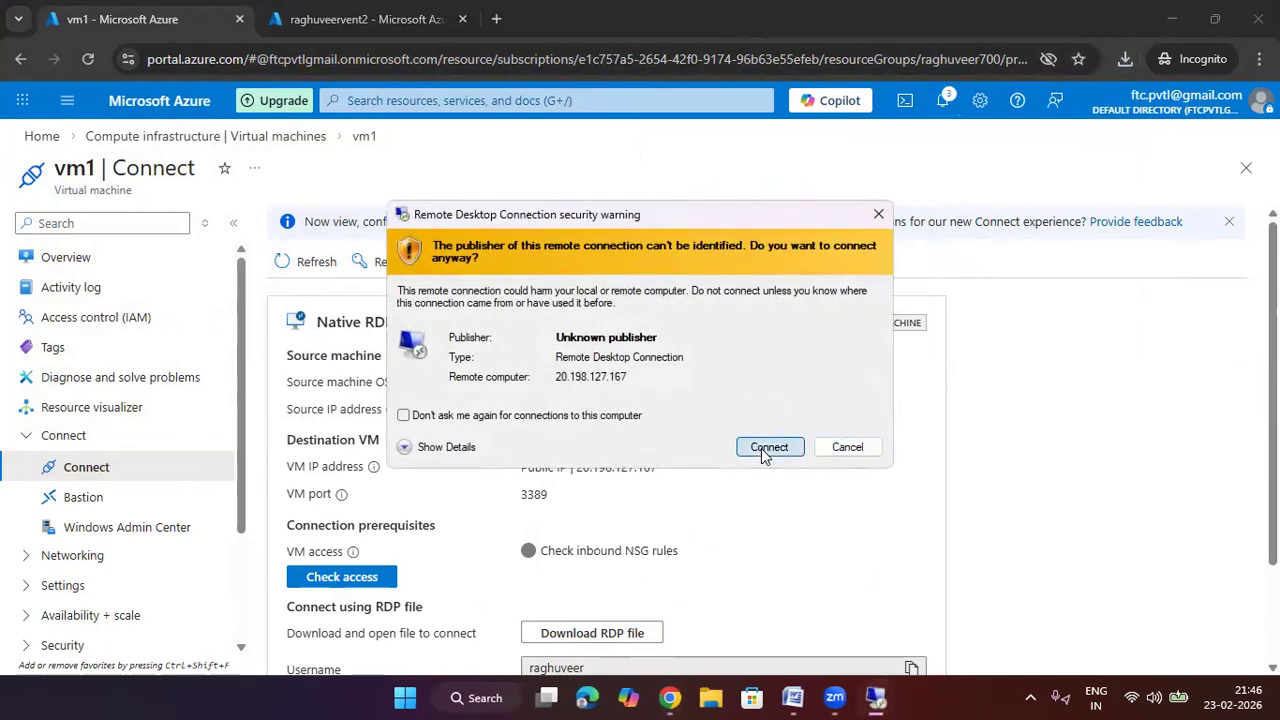
pyautogui.click(761, 448)
pyautogui.write('********')
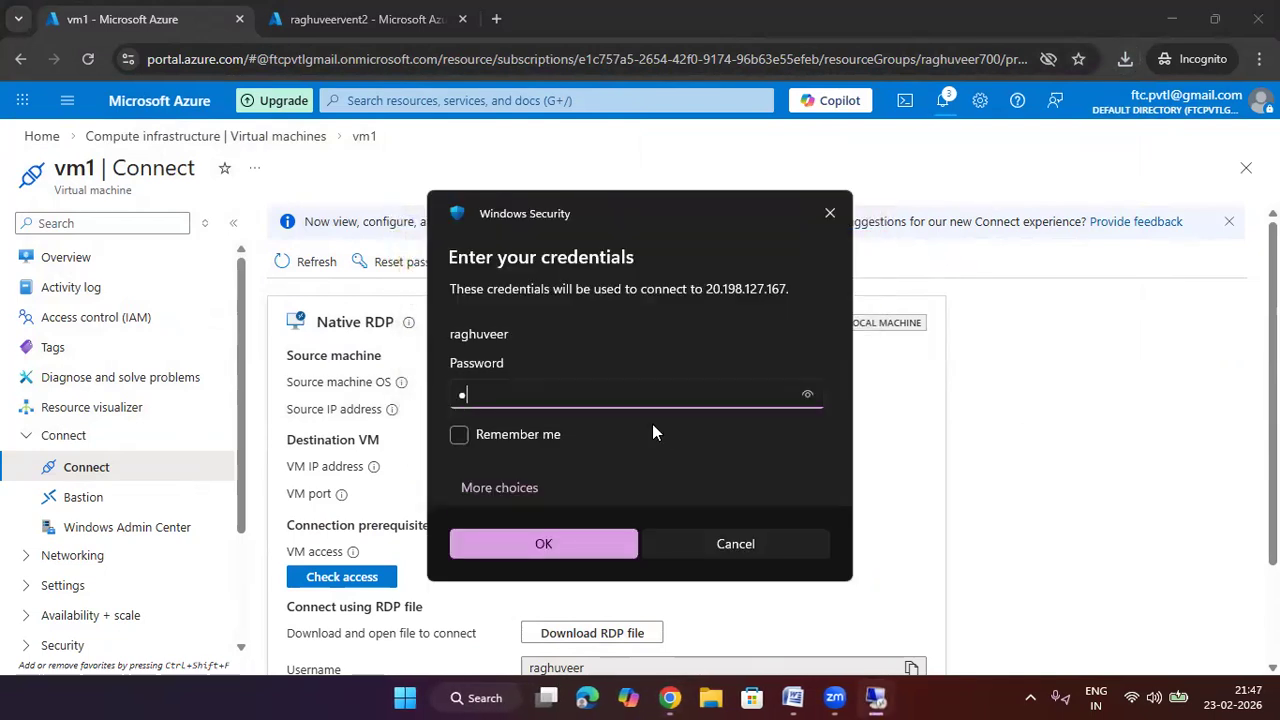
pyautogui.write('****')
pyautogui.click(607, 544)
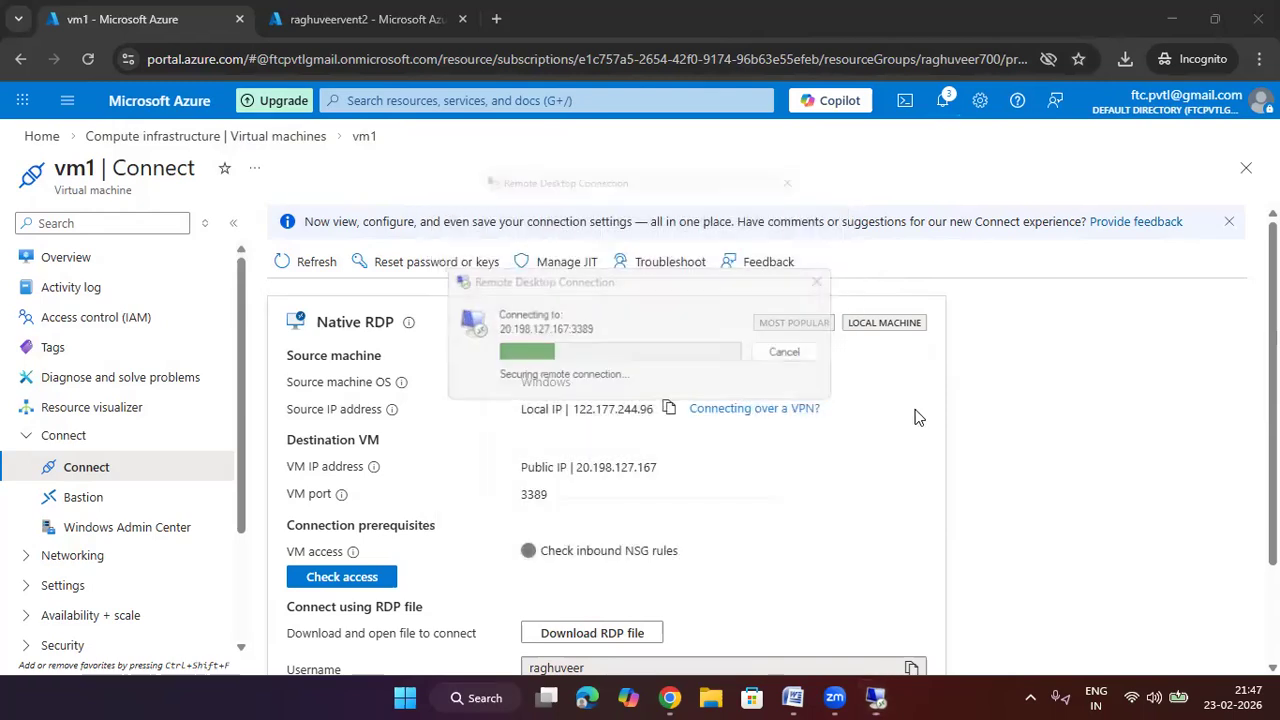
pyautogui.click(688, 495)
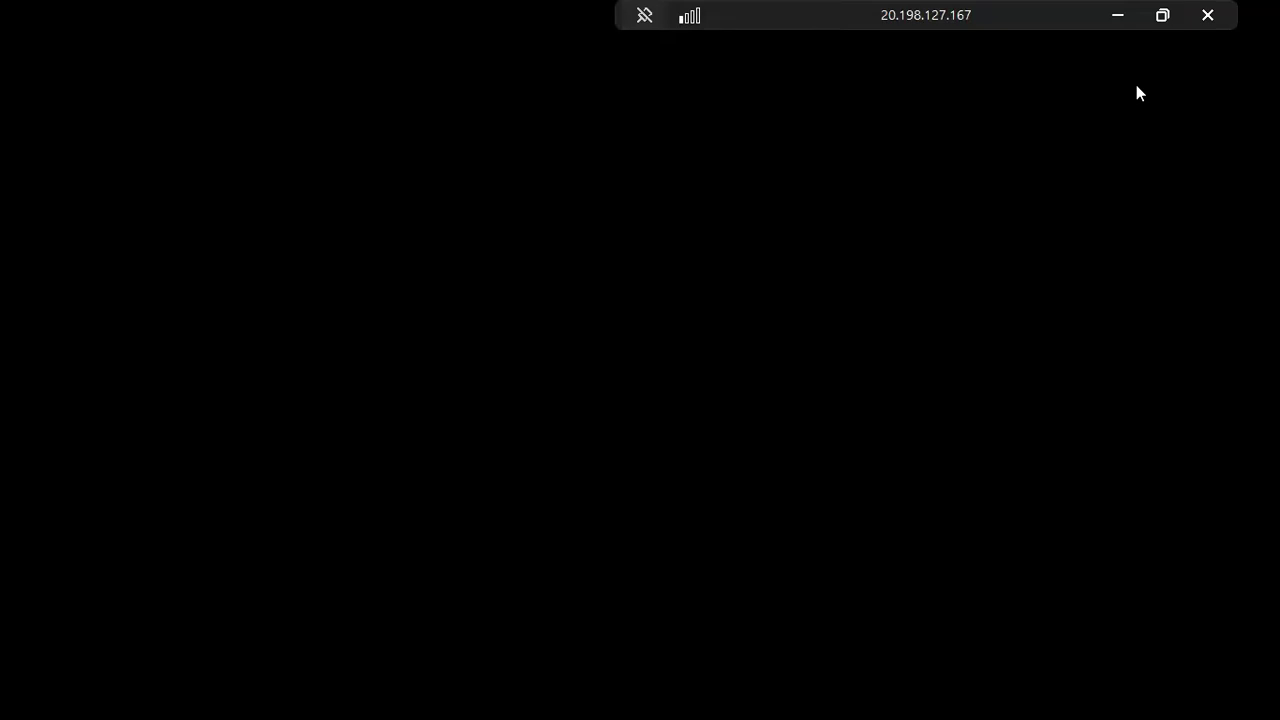
# Step: Minimize the vm1 remote session, return to the Azure virtual machines list and refresh it to check vm2's status
pyautogui.click(1120, 17)
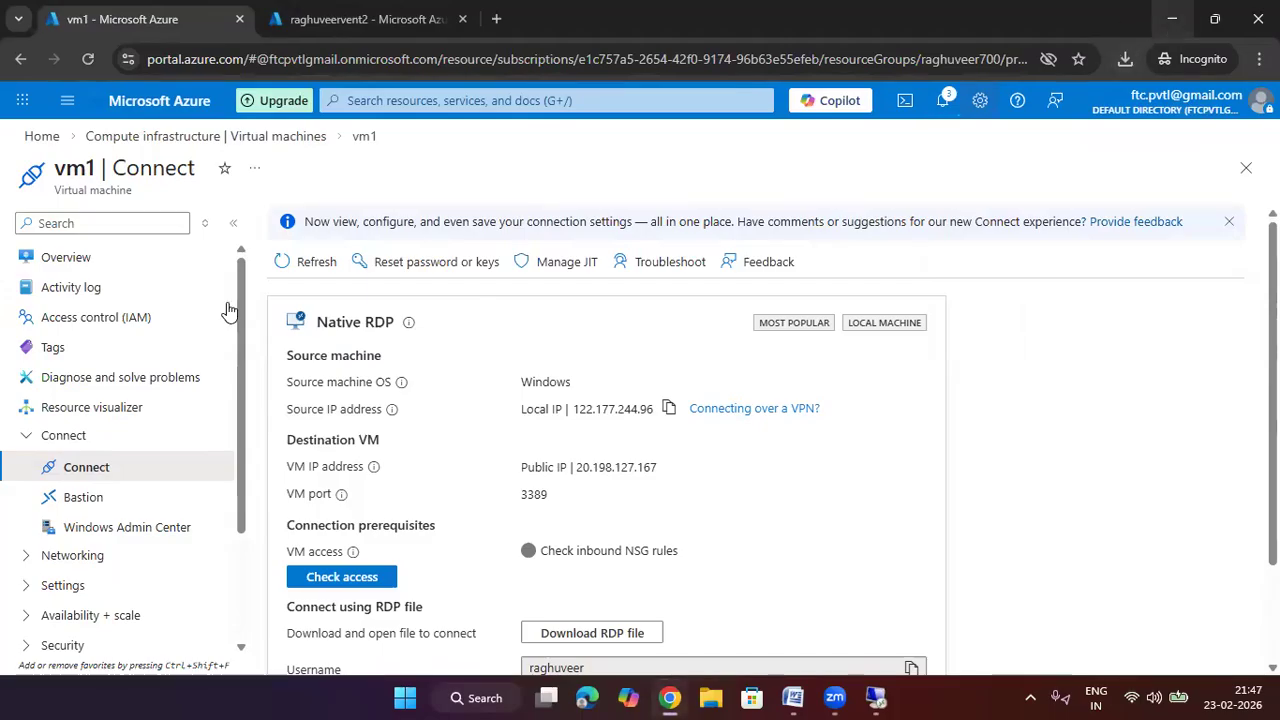
pyautogui.click(42, 136)
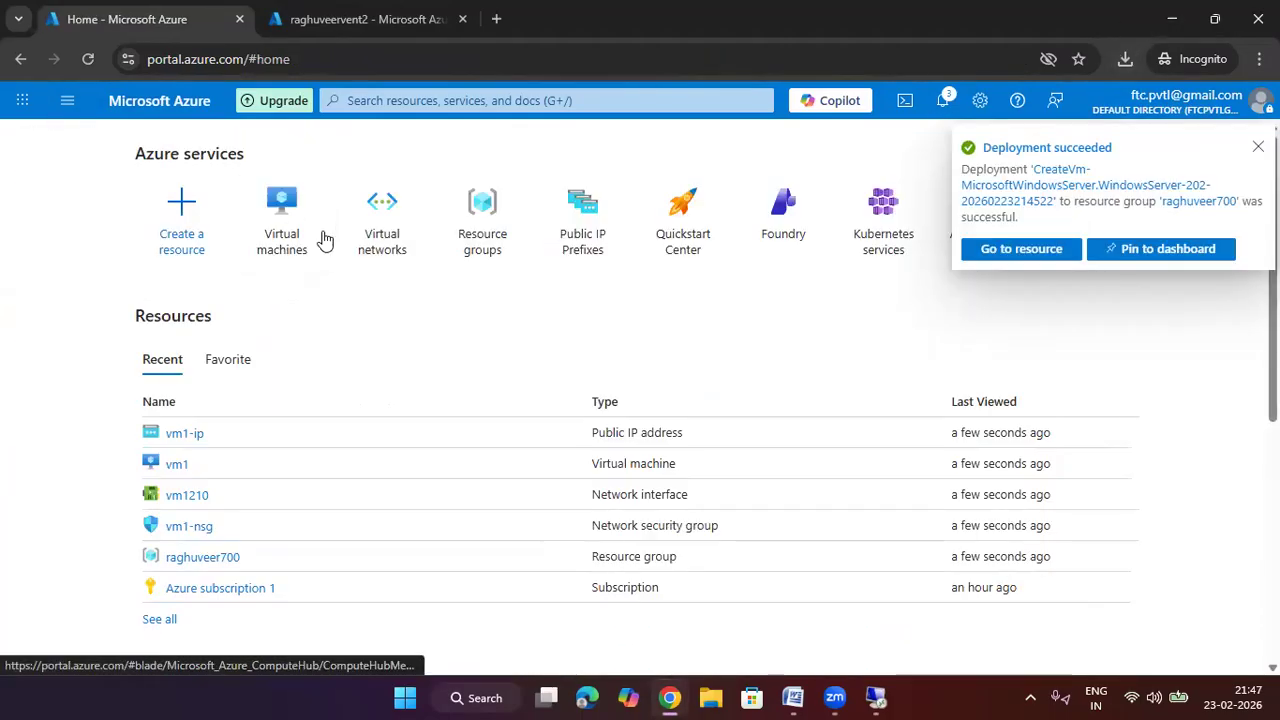
pyautogui.click(296, 240)
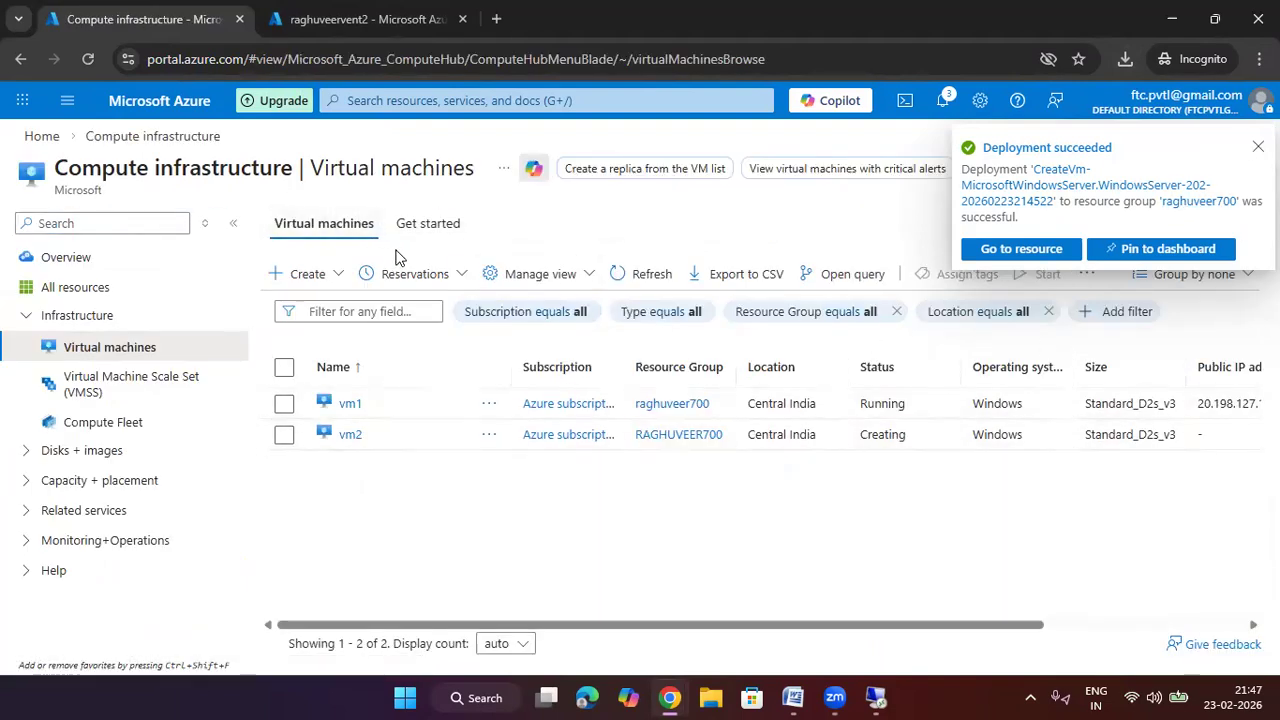
pyautogui.click(630, 276)
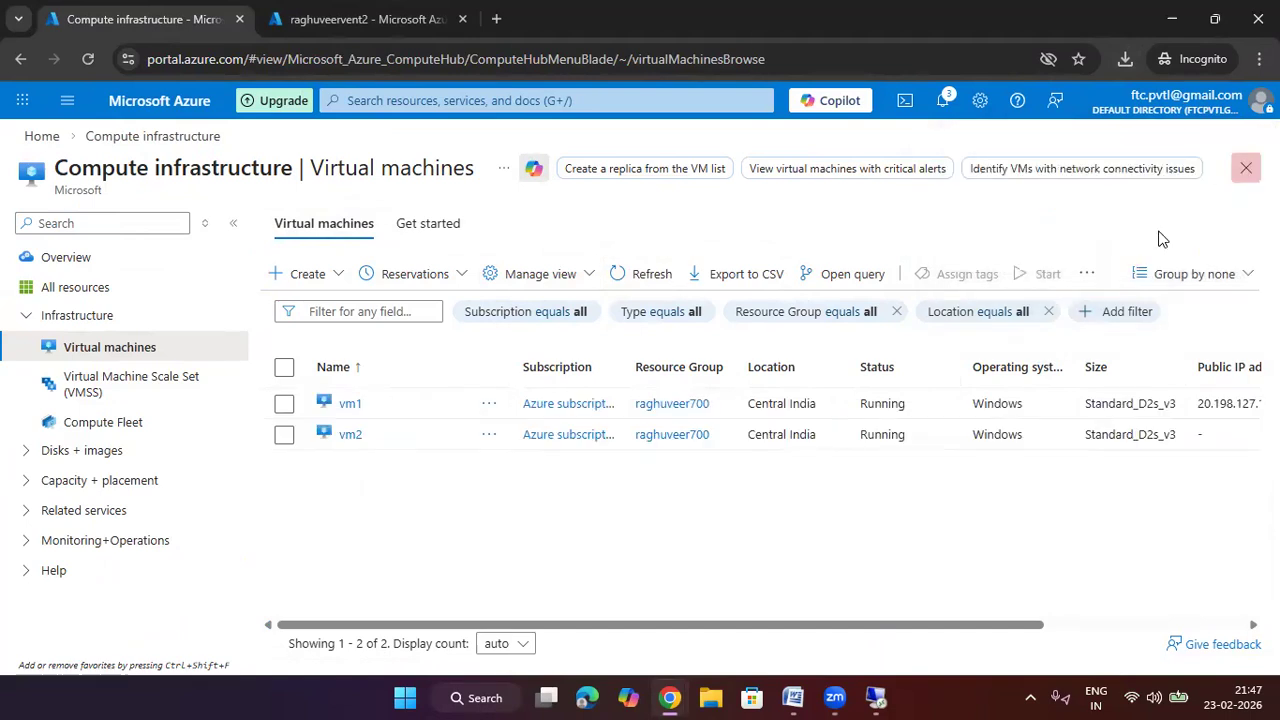
# Step: Check vm2's networking properties and start downloading its RDP connection file from its connection page
pyautogui.click(354, 434)
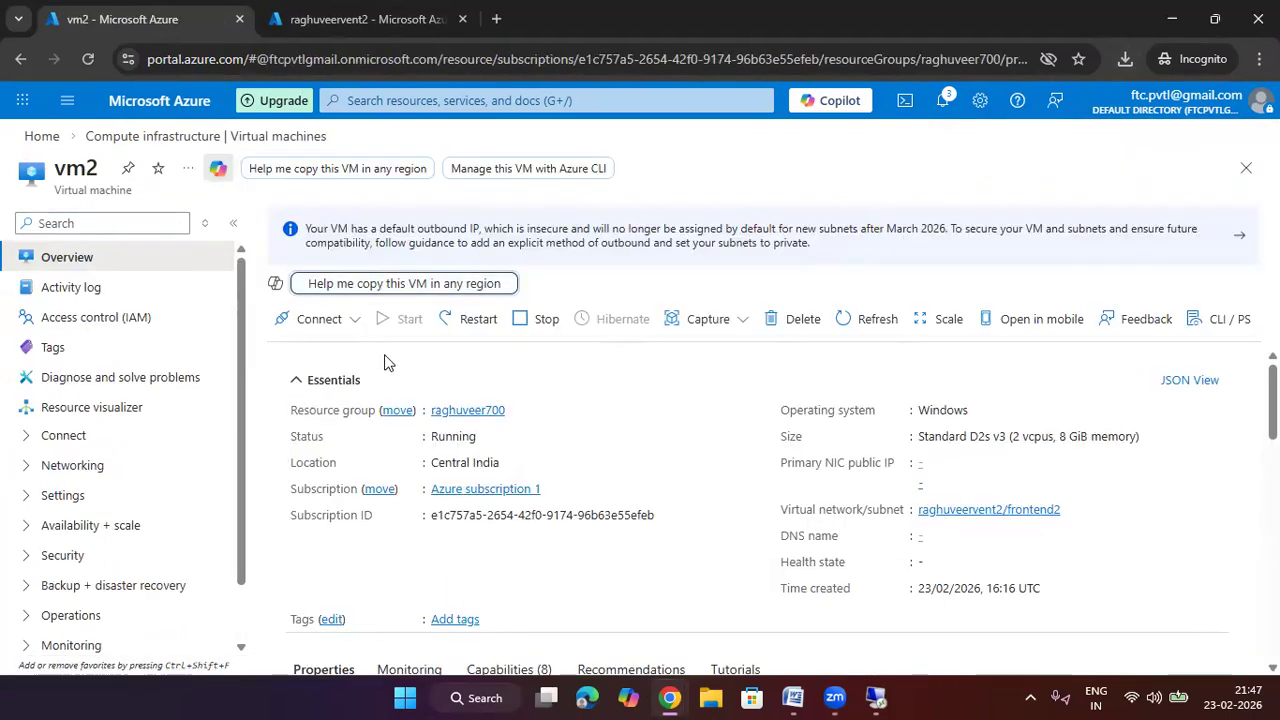
pyautogui.scroll(-3, 611, 434)
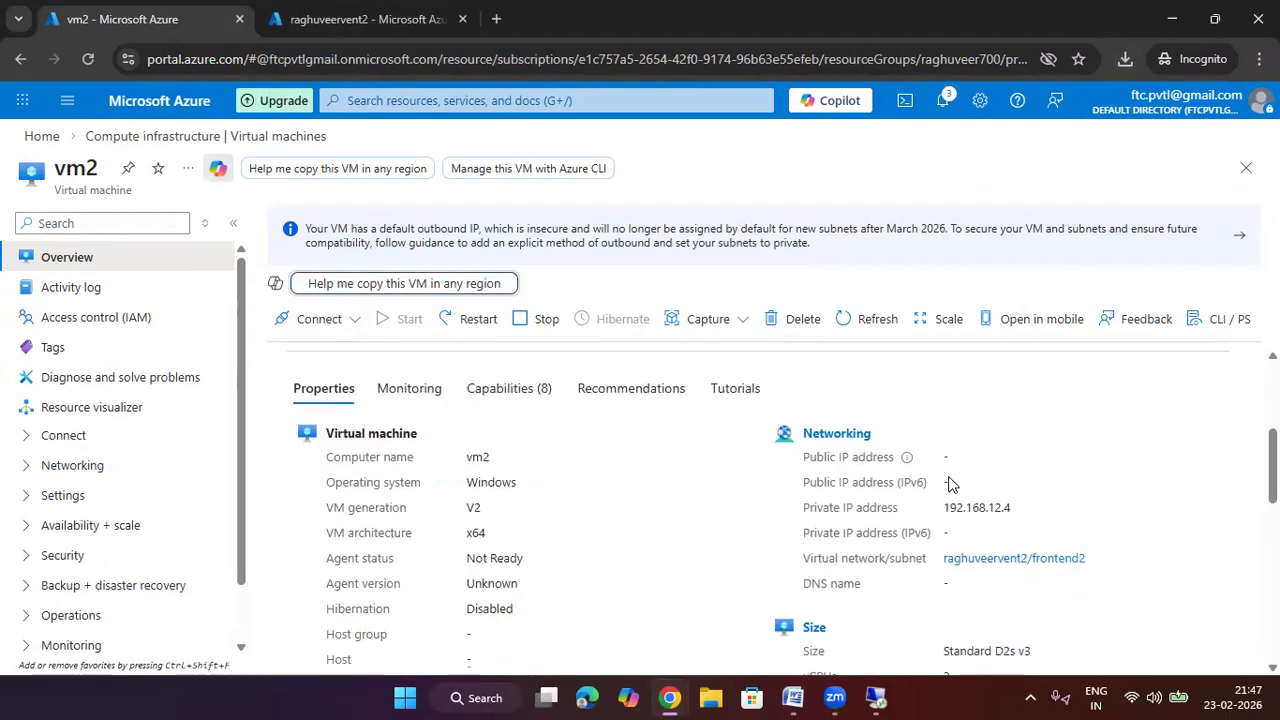
pyautogui.scroll(5, 272, 501)
pyautogui.click(319, 318)
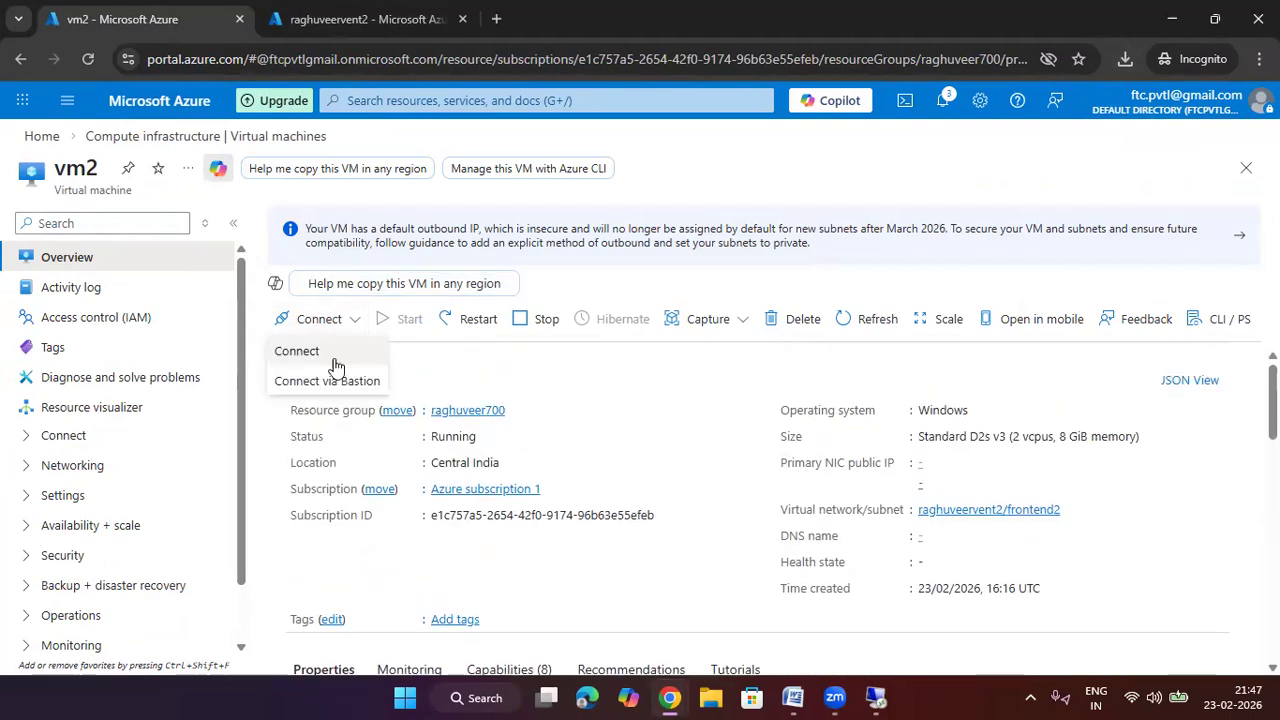
pyautogui.click(338, 355)
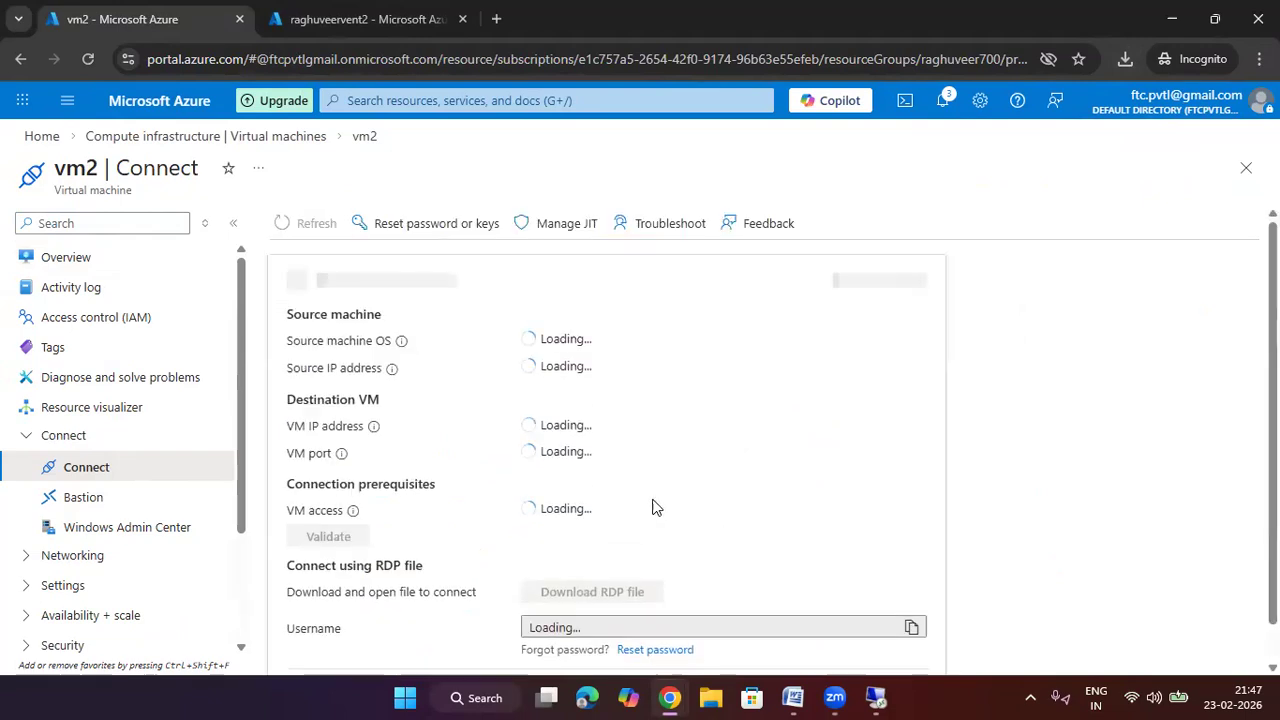
pyautogui.scroll(-2, 677, 529)
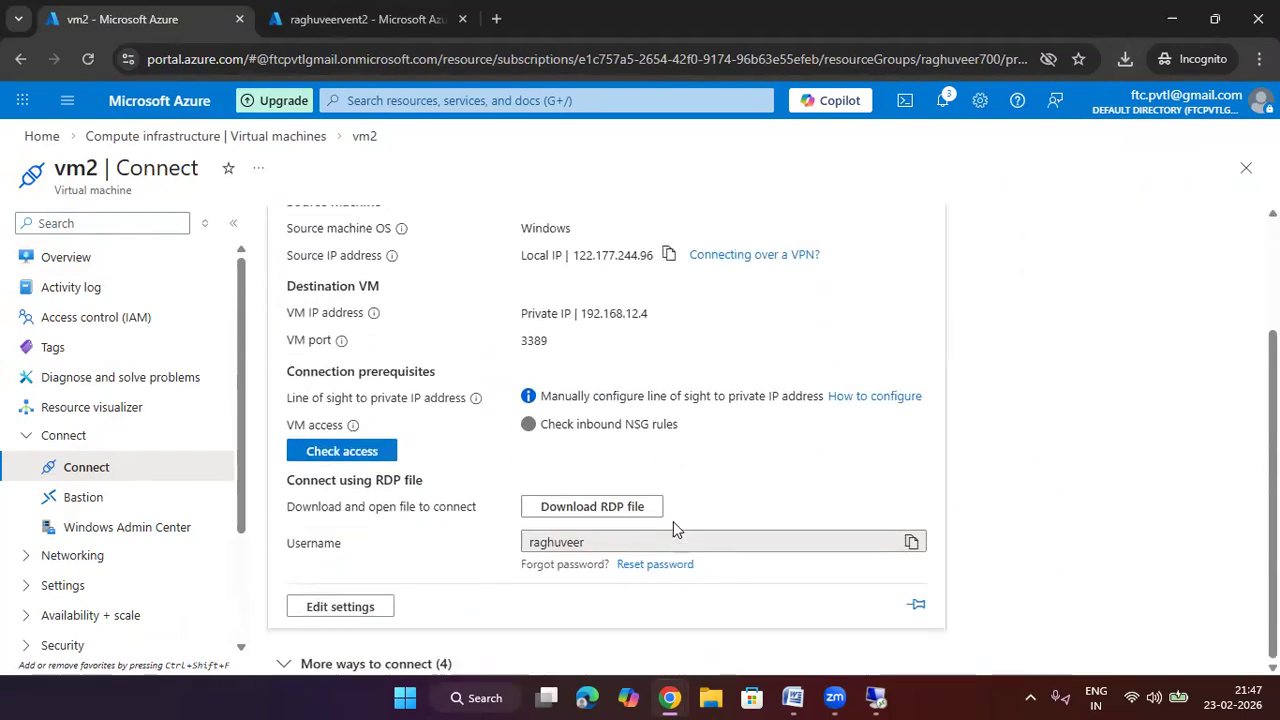
pyautogui.click(643, 512)
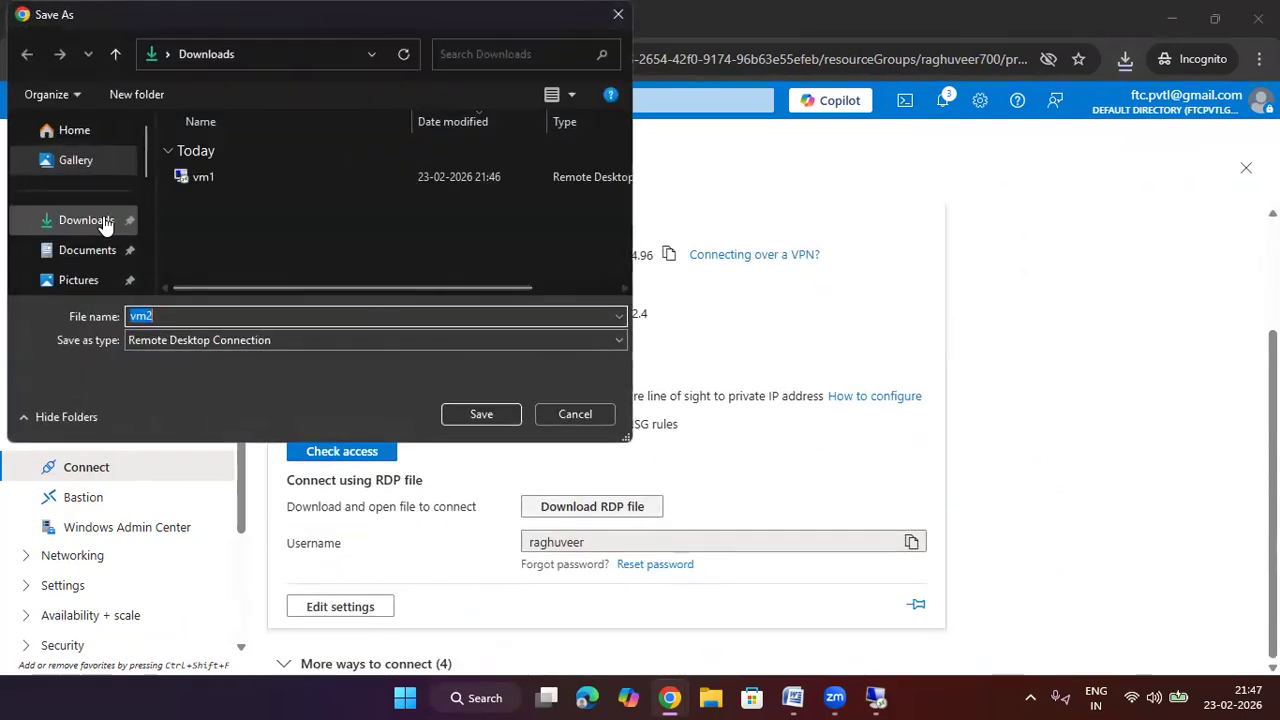
# Step: Save the vm2 RDP file to the Downloads folder and try to connect with it
pyautogui.click(106, 221)
pyautogui.click(508, 414)
pyautogui.click(1124, 64)
pyautogui.click(1006, 191)
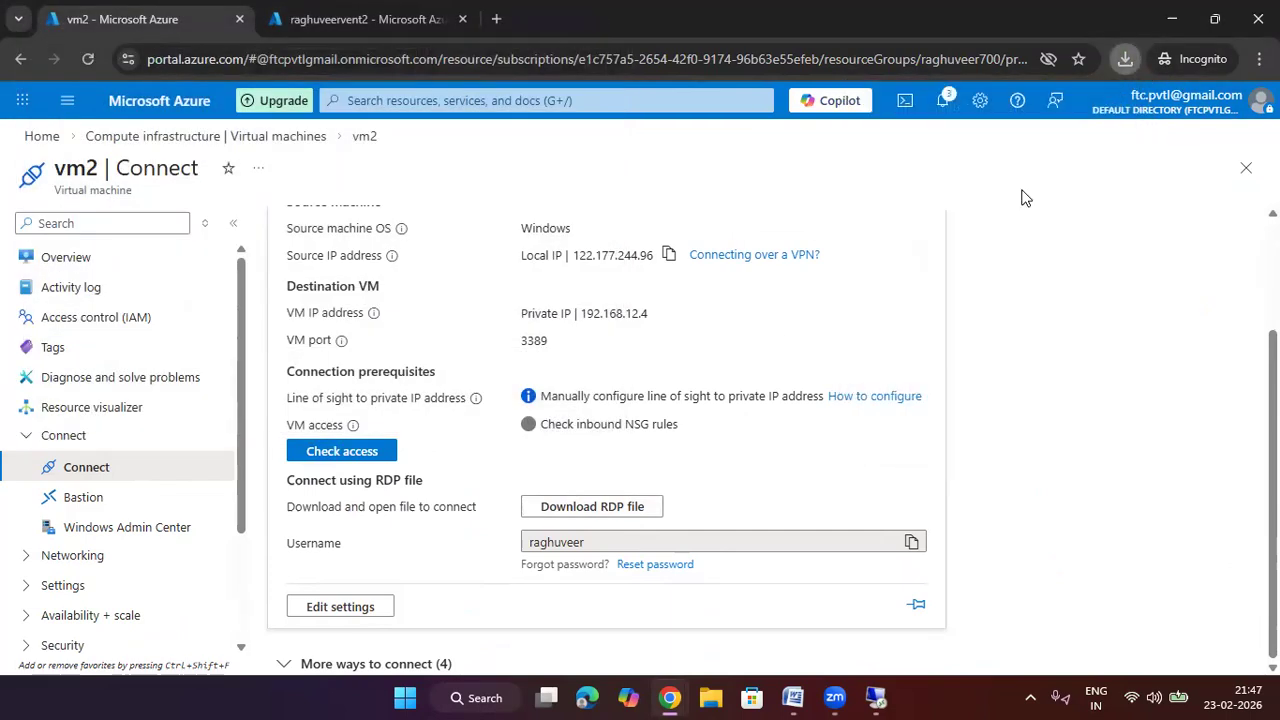
pyautogui.click(768, 446)
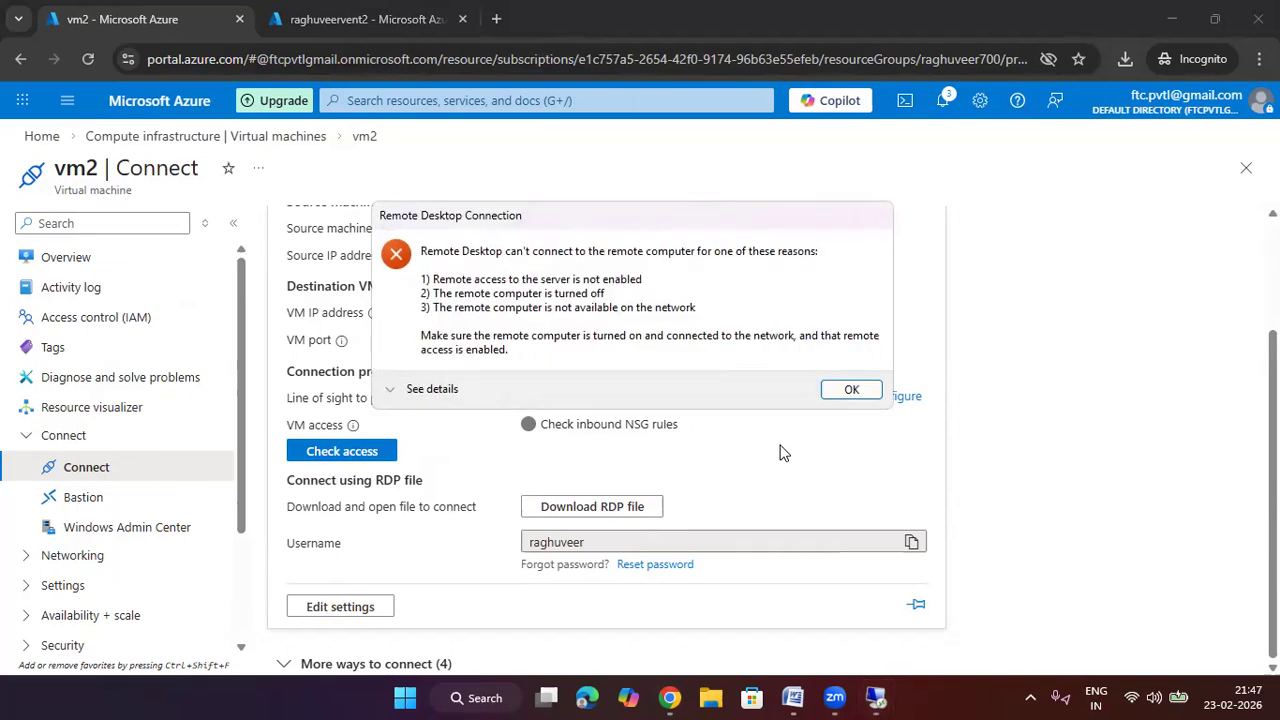
pyautogui.click(849, 389)
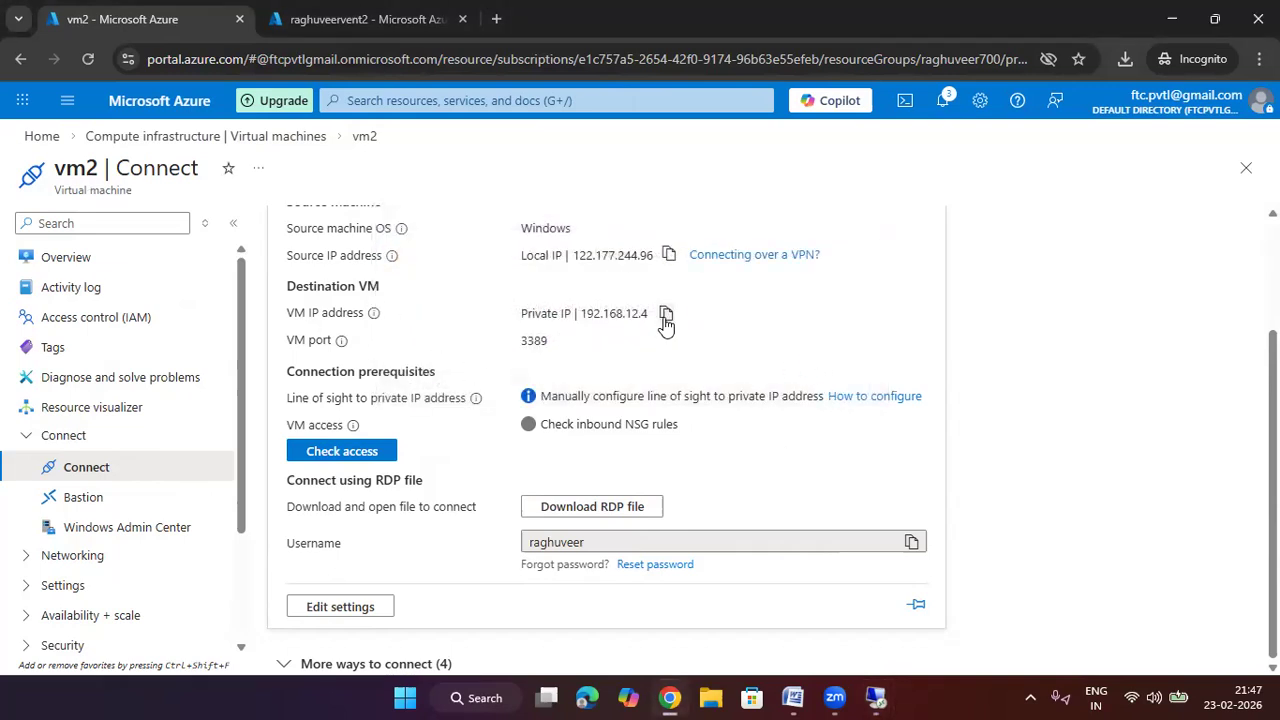
# Step: Copy vm2's private IP address, switch to the 20.198.127.167 remote session and complete its first sign-in screen
pyautogui.click(665, 316)
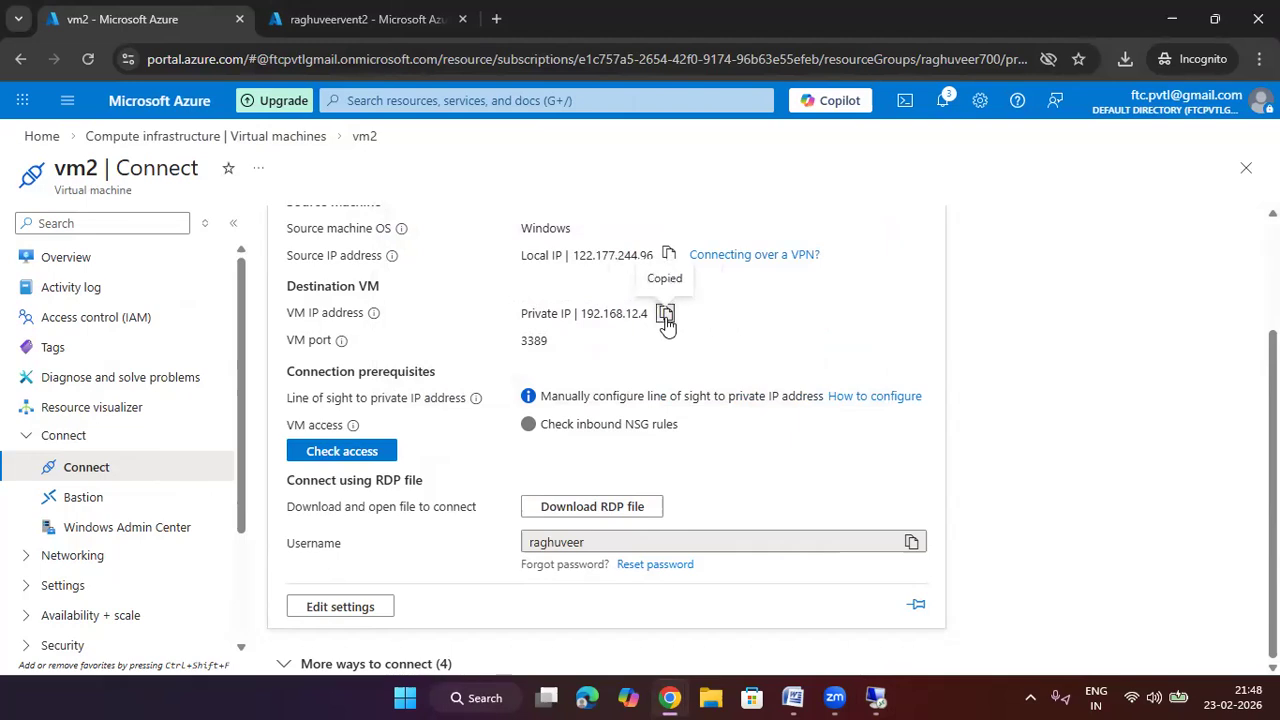
pyautogui.click(870, 697)
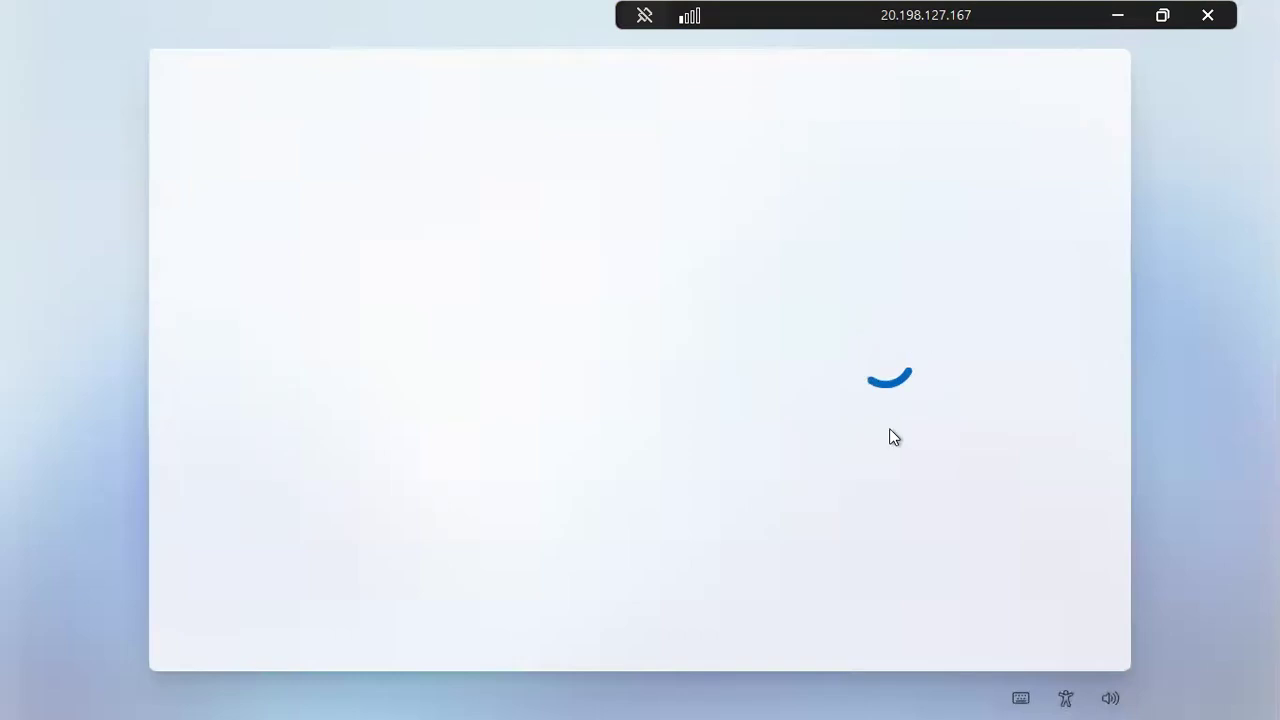
pyautogui.click(1036, 608)
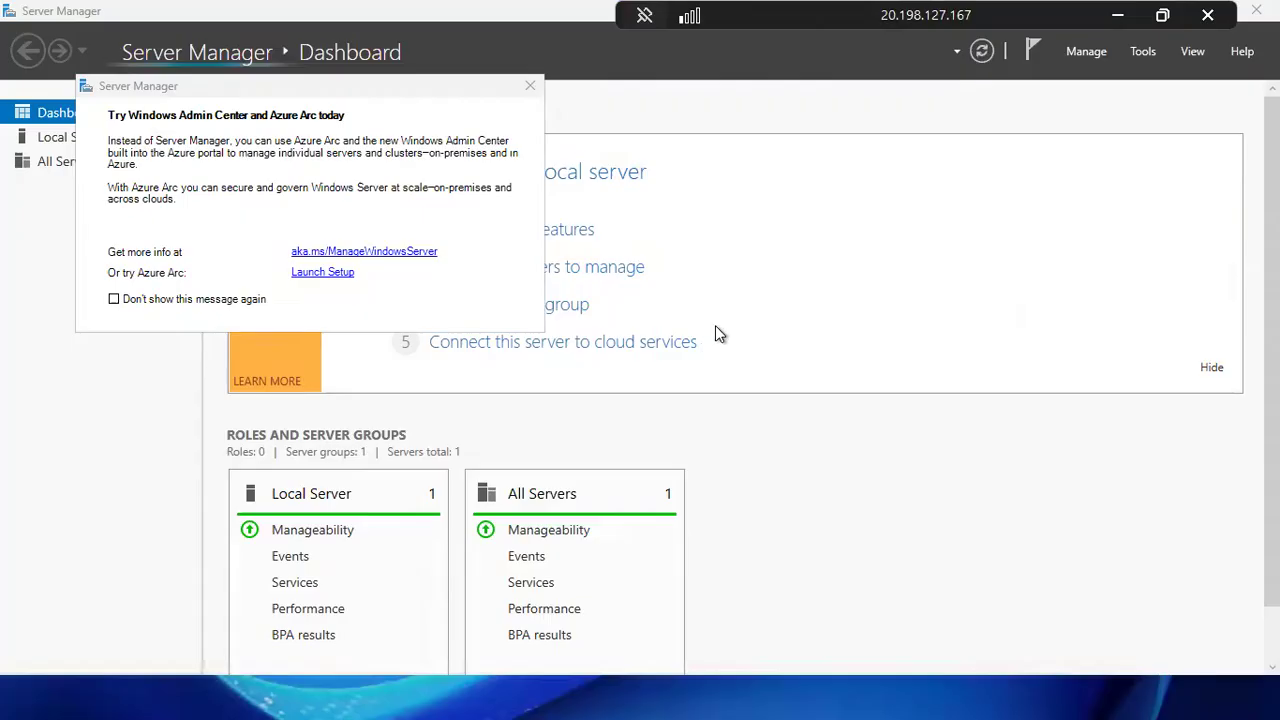
# Step: Stop the Windows Admin Center and Azure Arc message from showing again and close Server Manager
pyautogui.click(145, 299)
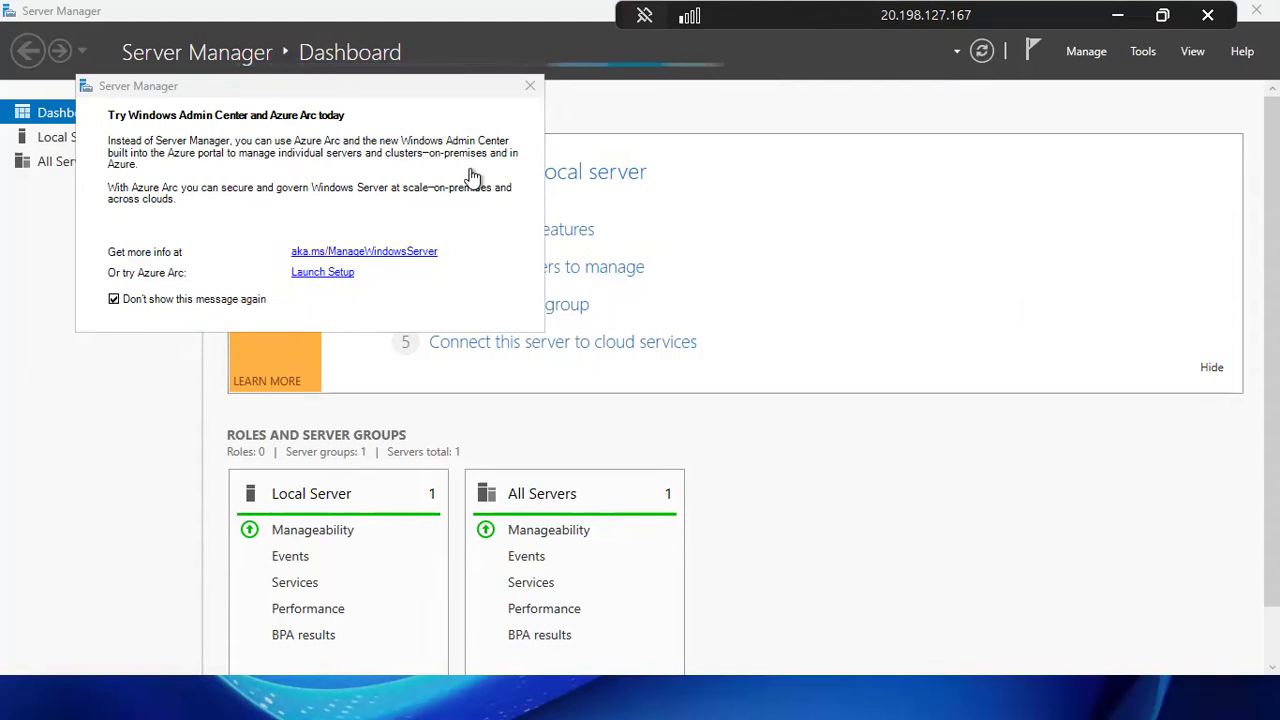
pyautogui.click(530, 86)
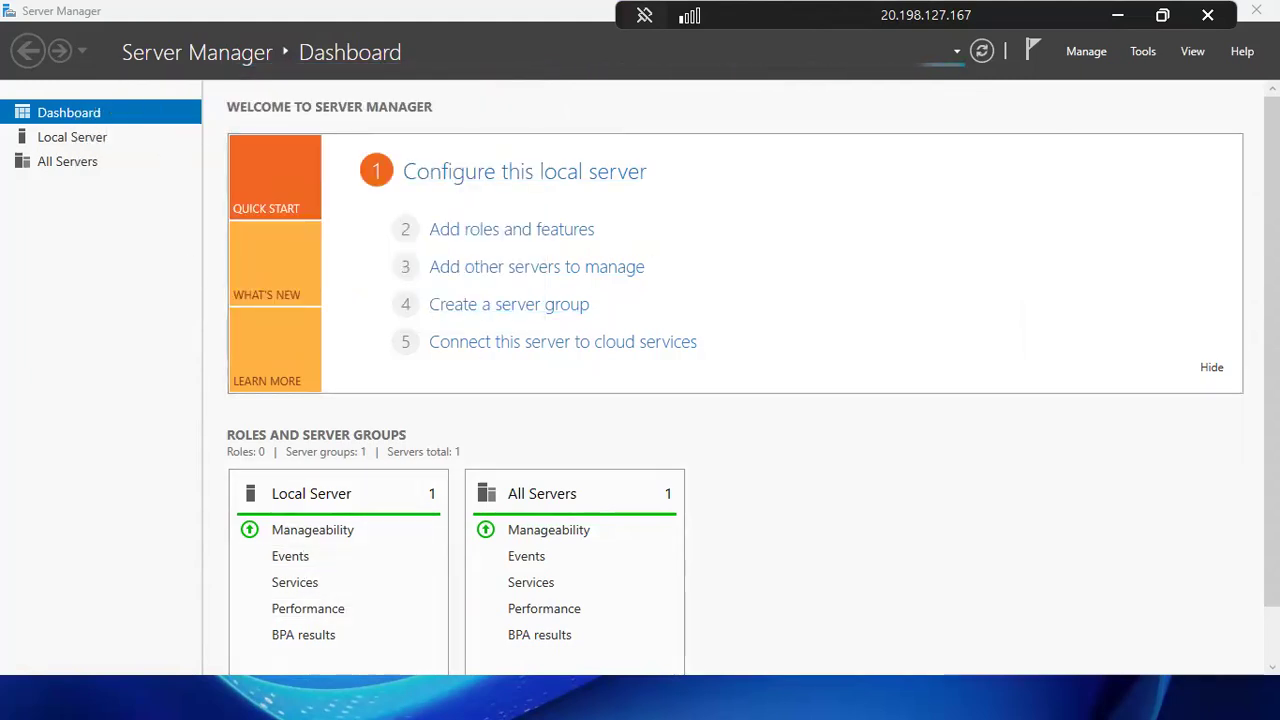
pyautogui.click(1256, 10)
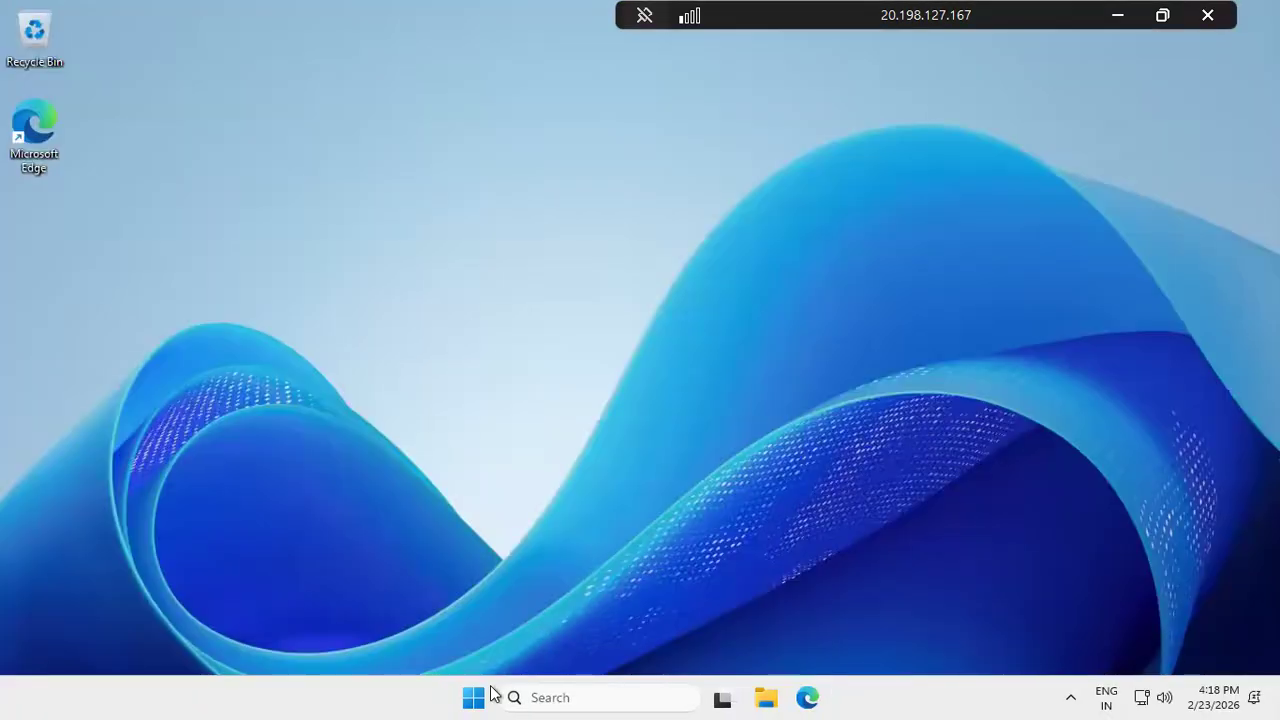
# Step: Try to connect to 192.168.12.4 with Remote Desktop Connection from inside the remote session, then close the connection dialog
pyautogui.press('super')
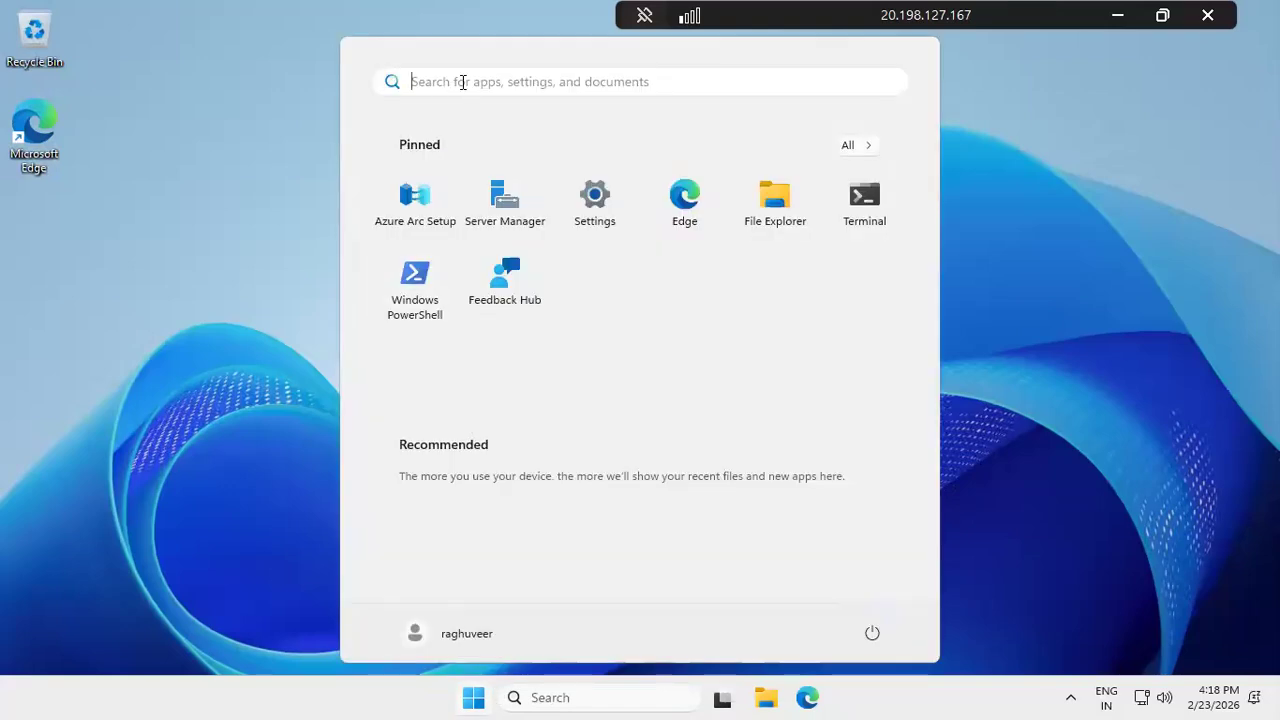
pyautogui.click(462, 82)
pyautogui.write('rdp')
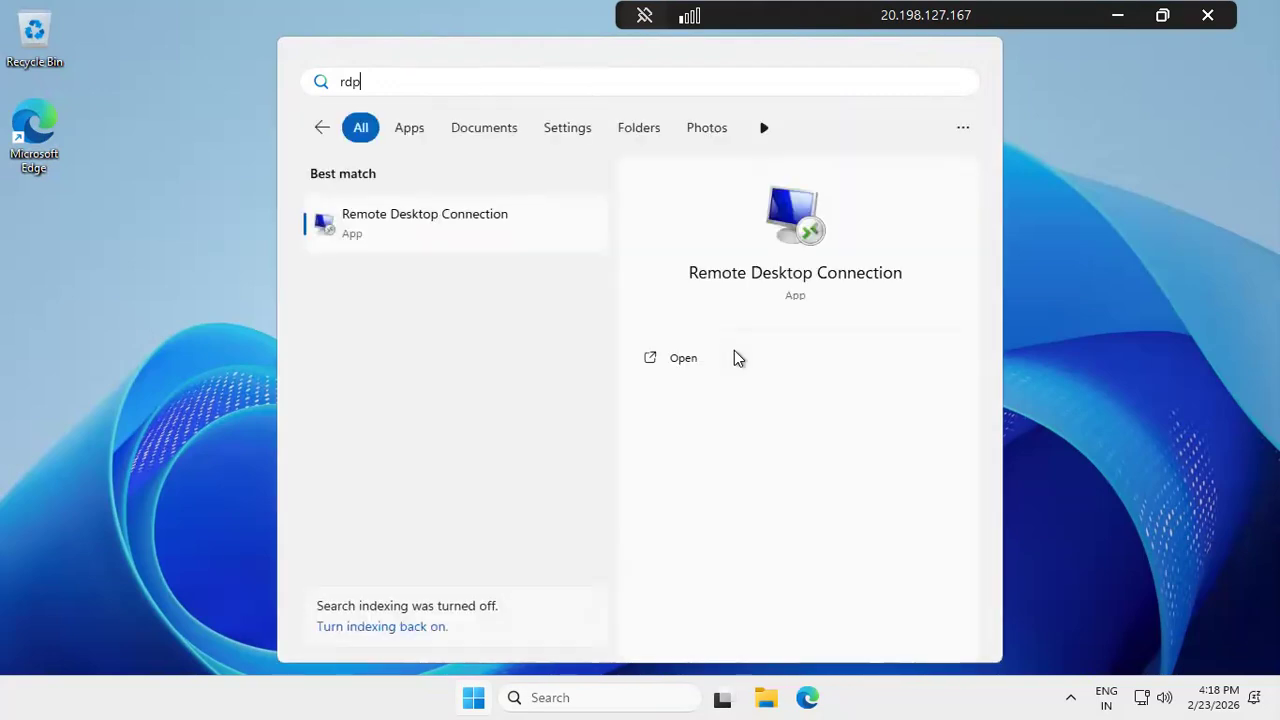
pyautogui.click(527, 233)
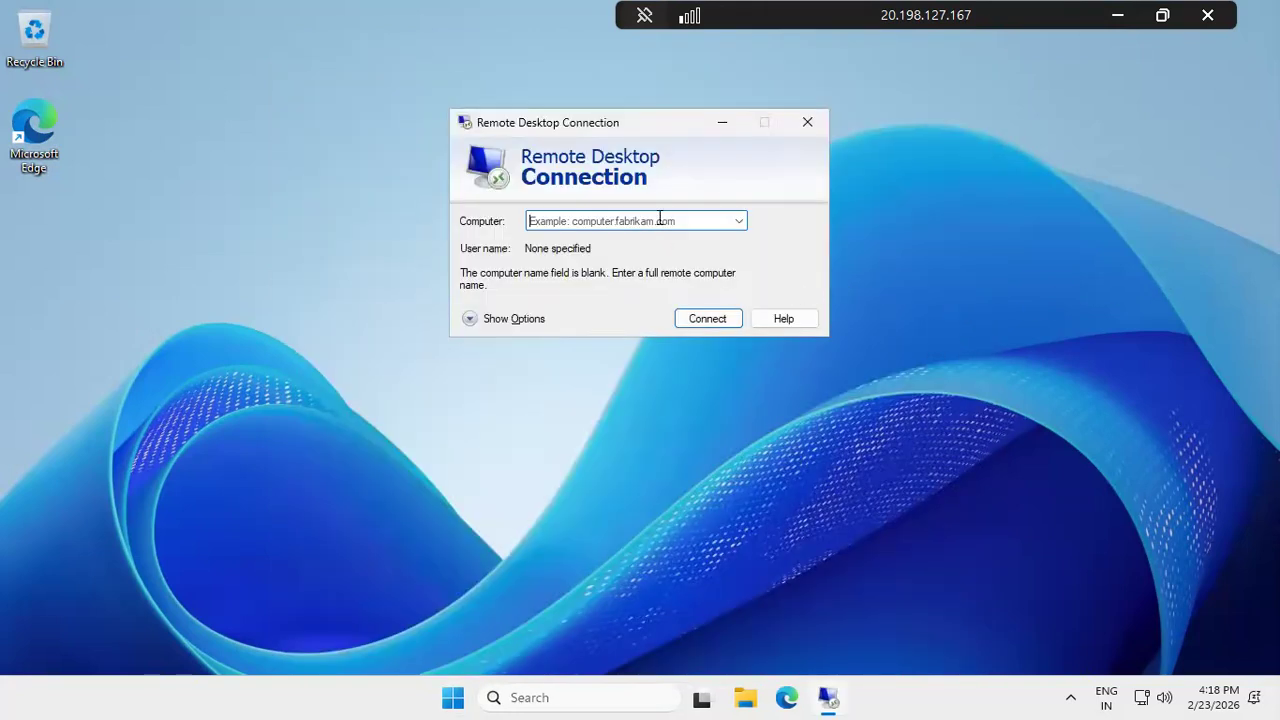
pyautogui.write('192.168.12.4')
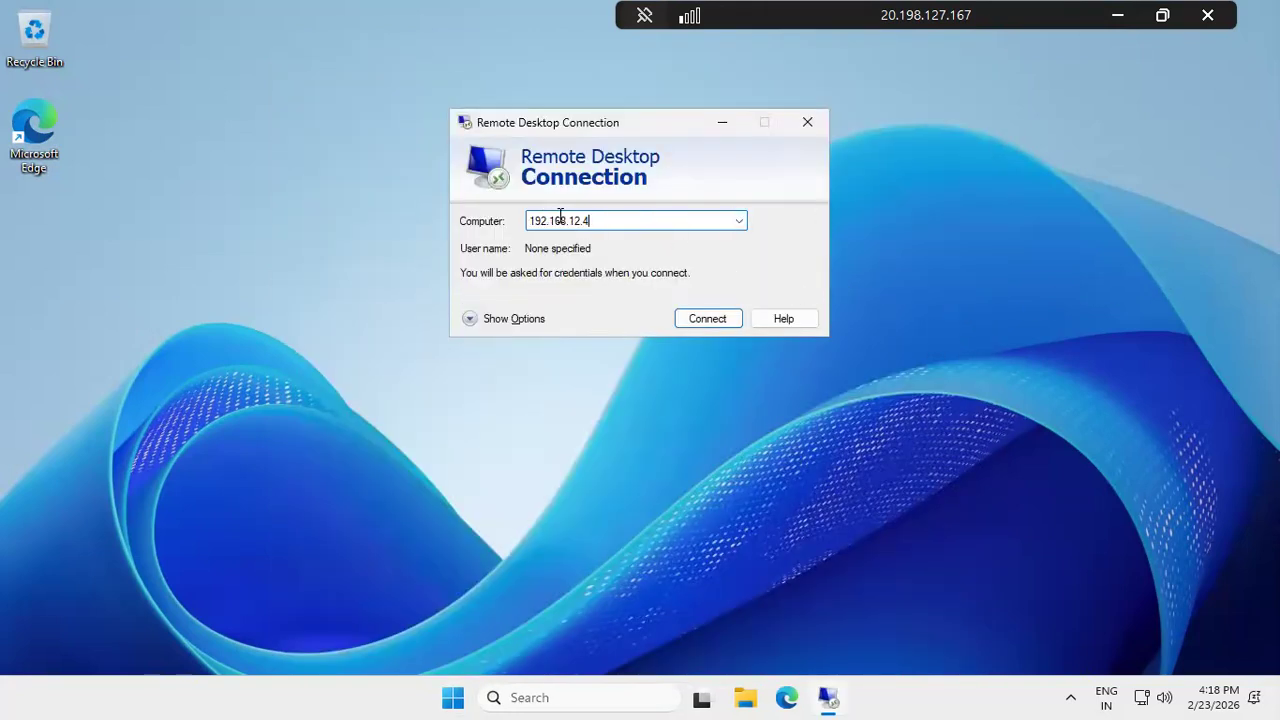
pyautogui.click(740, 317)
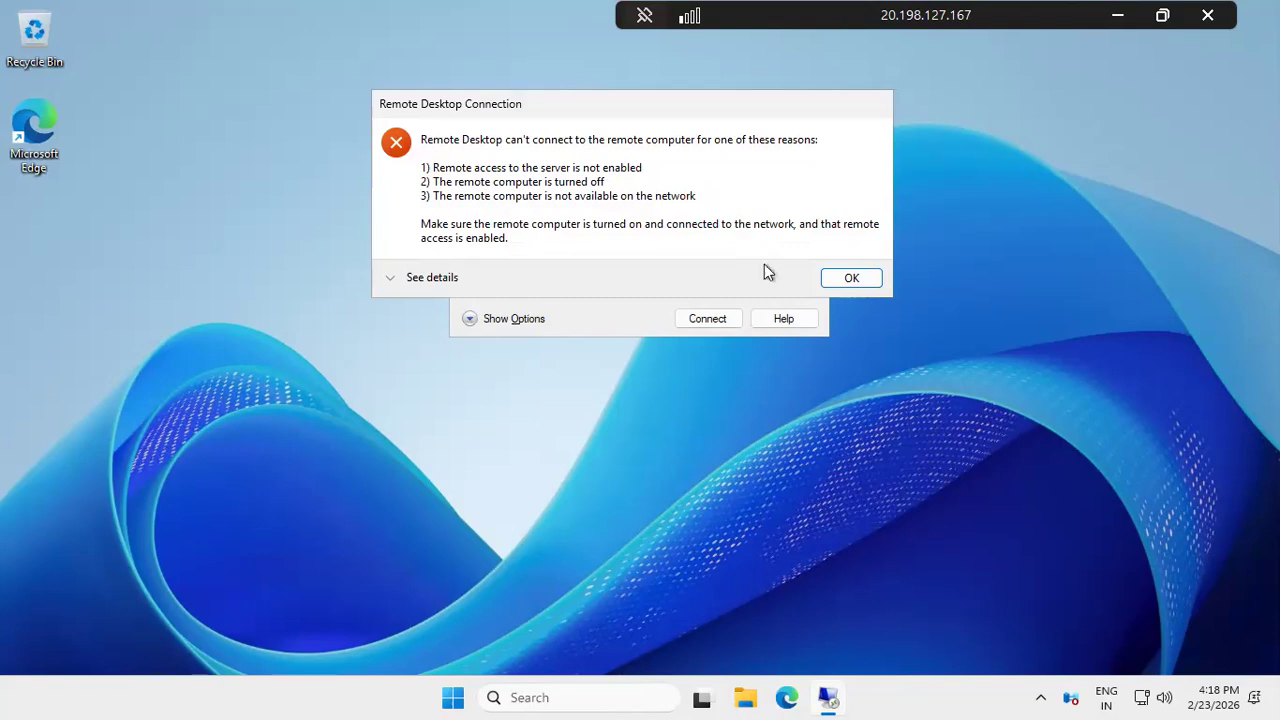
pyautogui.click(854, 280)
pyautogui.click(811, 122)
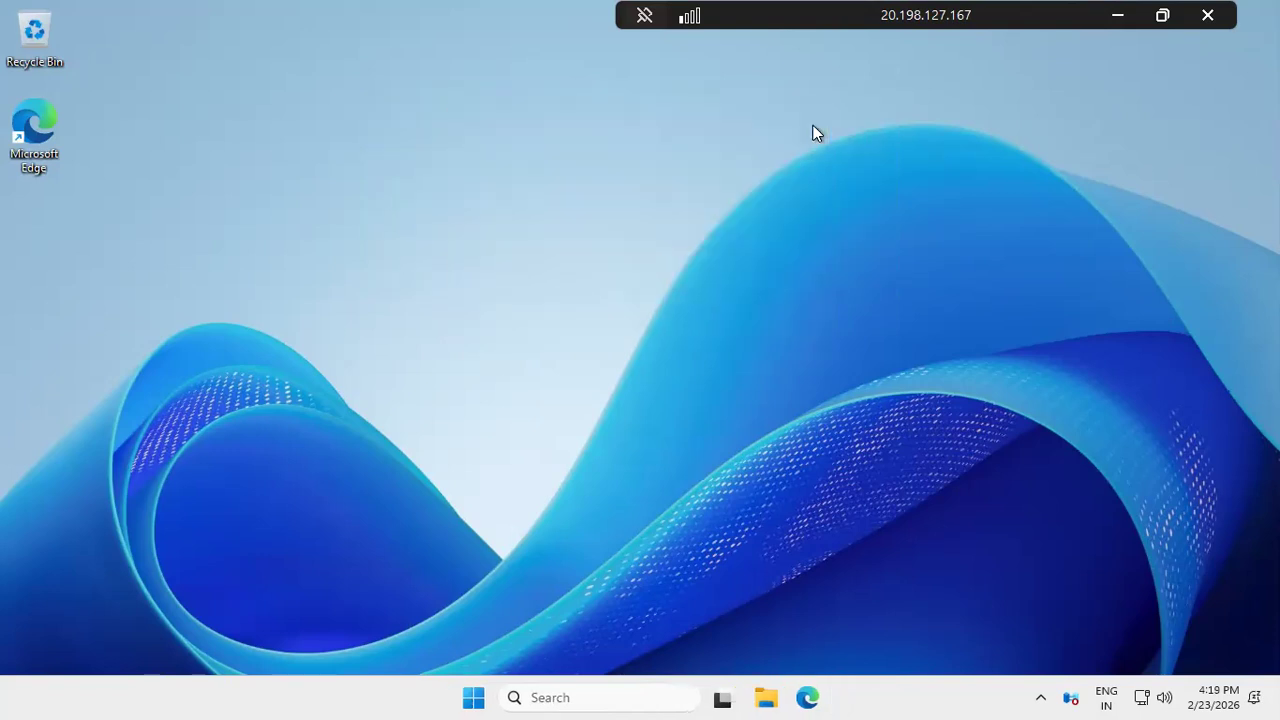
# Step: Return to the Azure portal and open the peerings of the virtual network raghuveervnet1
pyautogui.click(1119, 16)
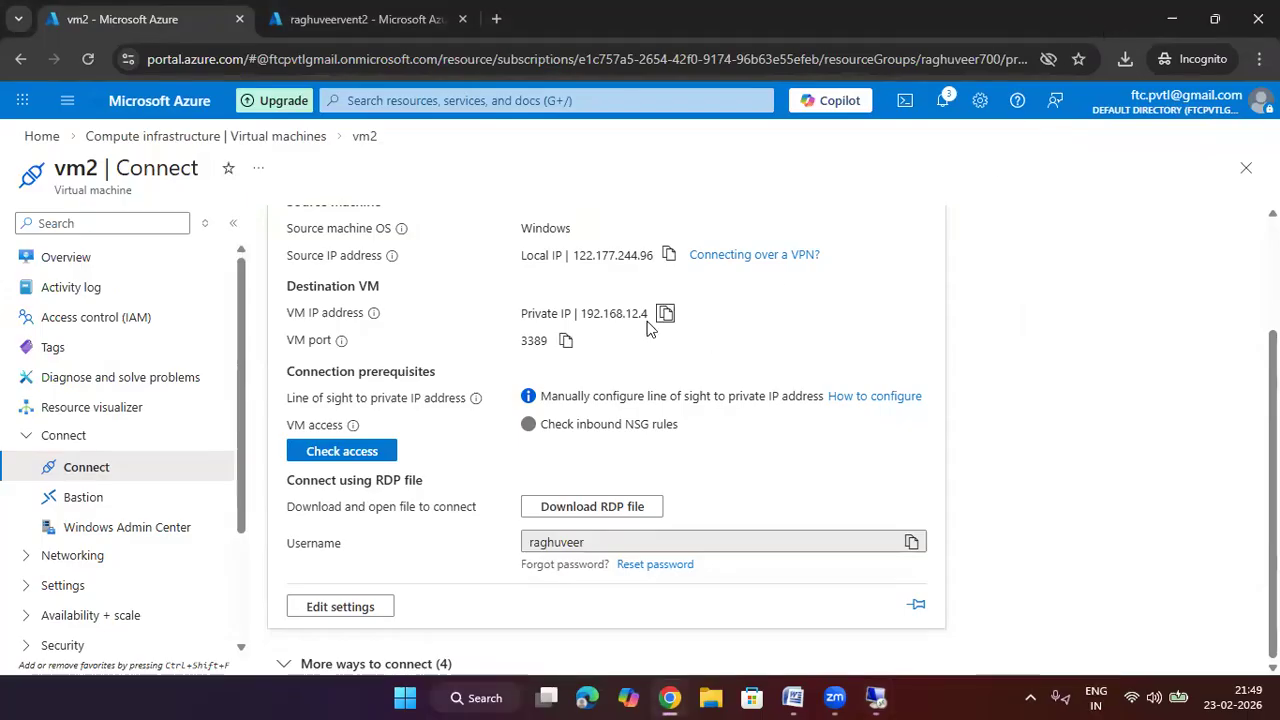
pyautogui.click(386, 26)
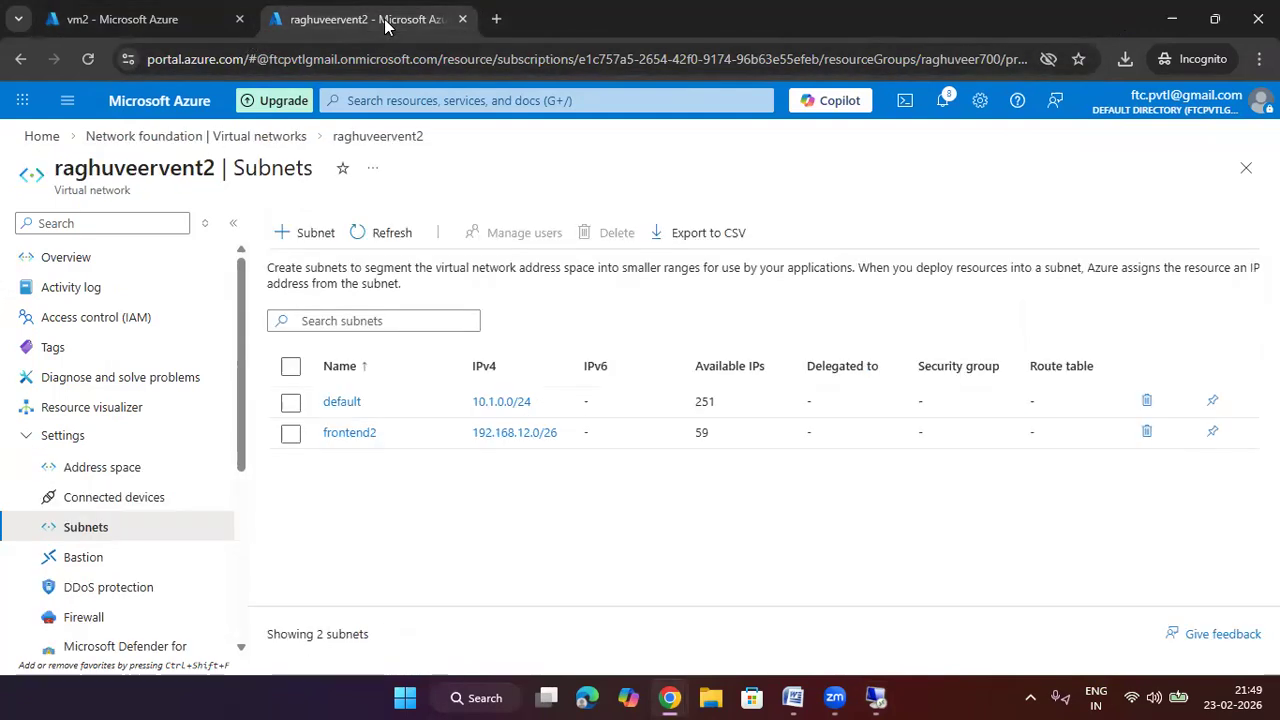
pyautogui.click(161, 24)
pyautogui.click(350, 30)
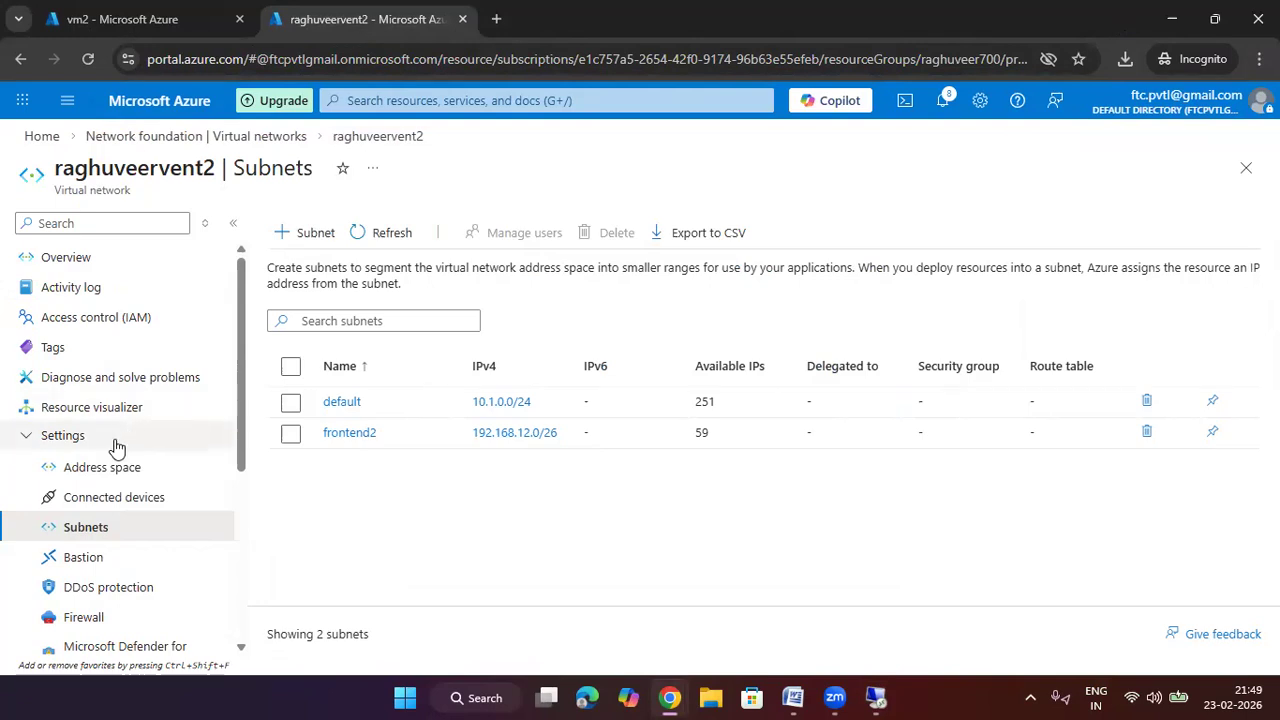
pyautogui.click(45, 136)
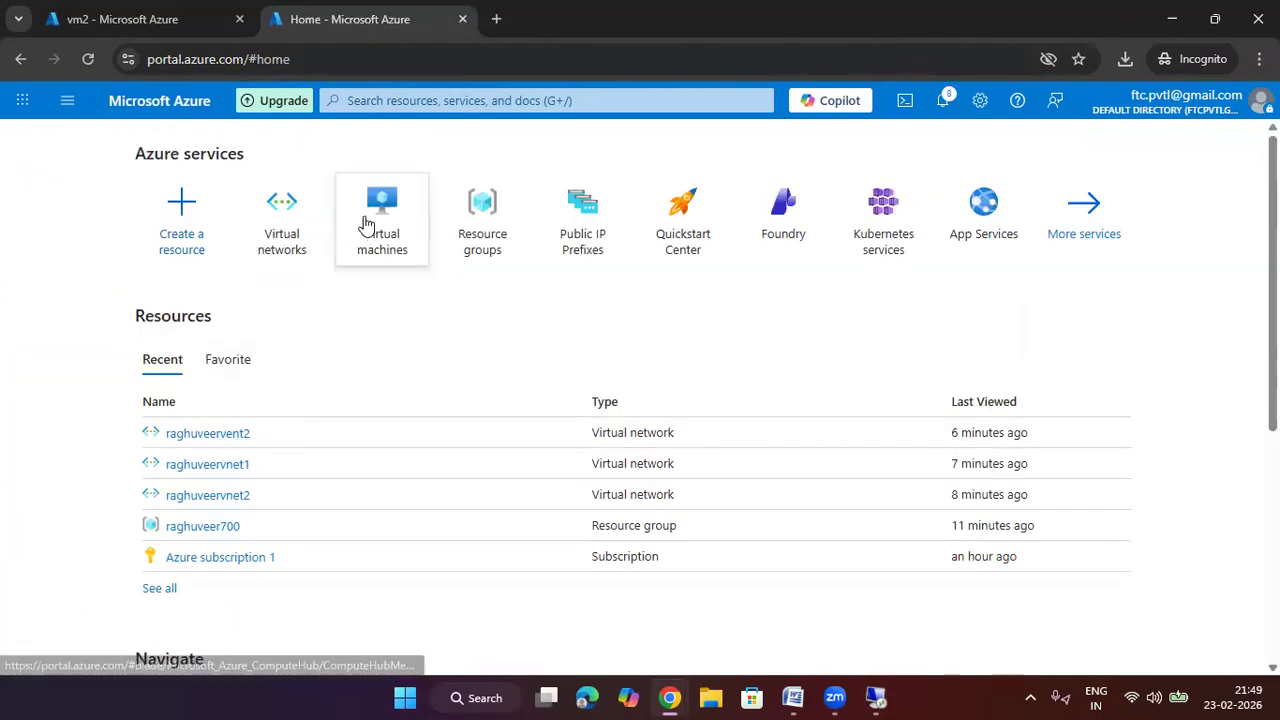
pyautogui.click(287, 238)
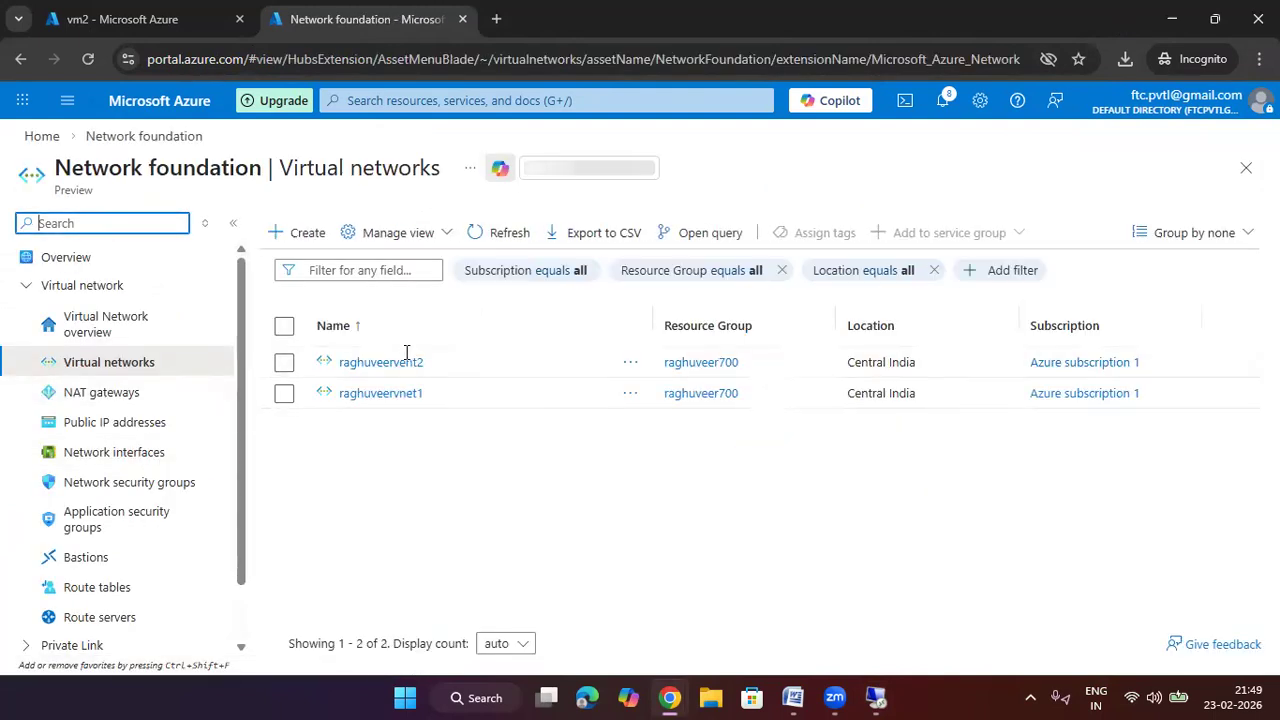
pyautogui.click(408, 393)
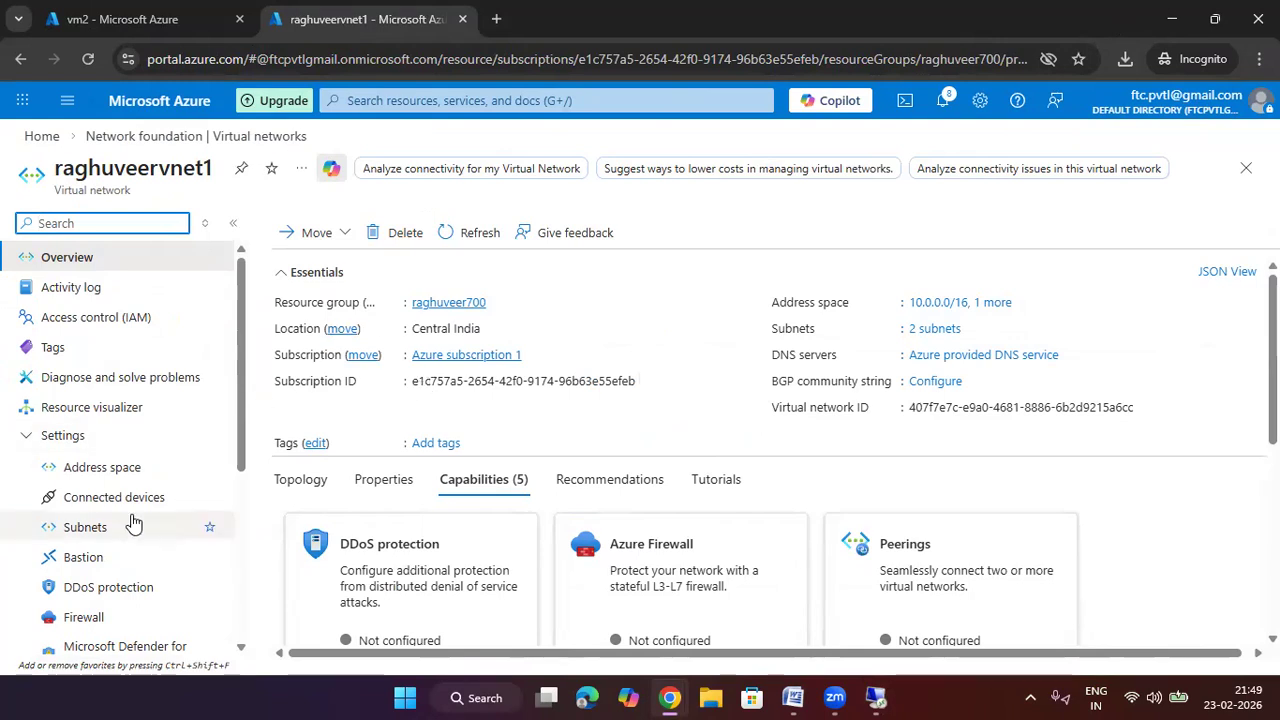
pyautogui.scroll(-2, 130, 520)
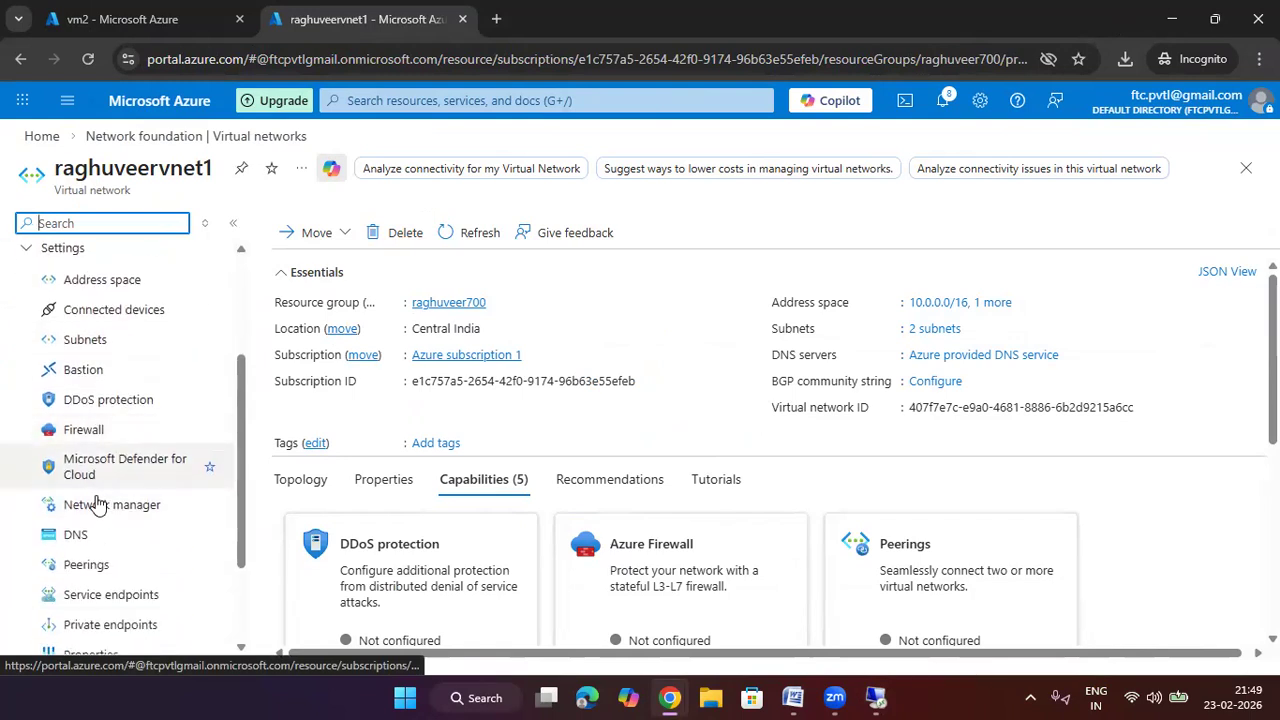
pyautogui.scroll(-1, 100, 520)
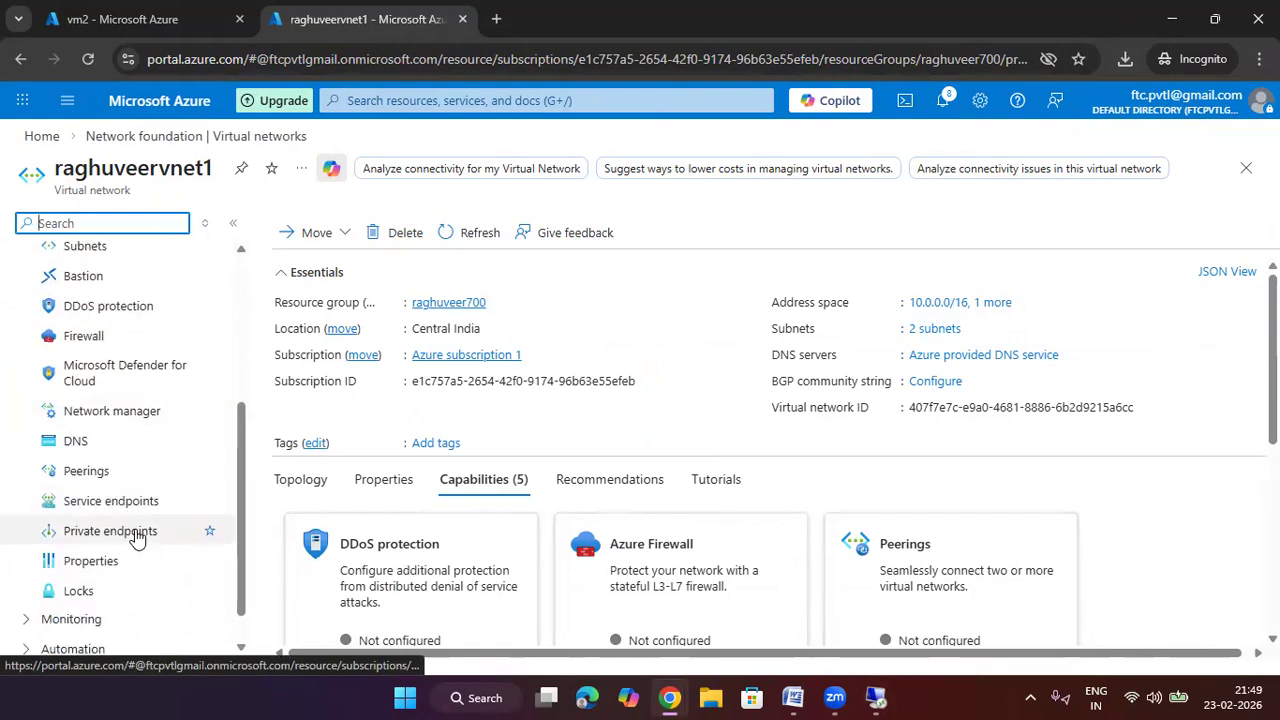
pyautogui.scroll(-1, 137, 537)
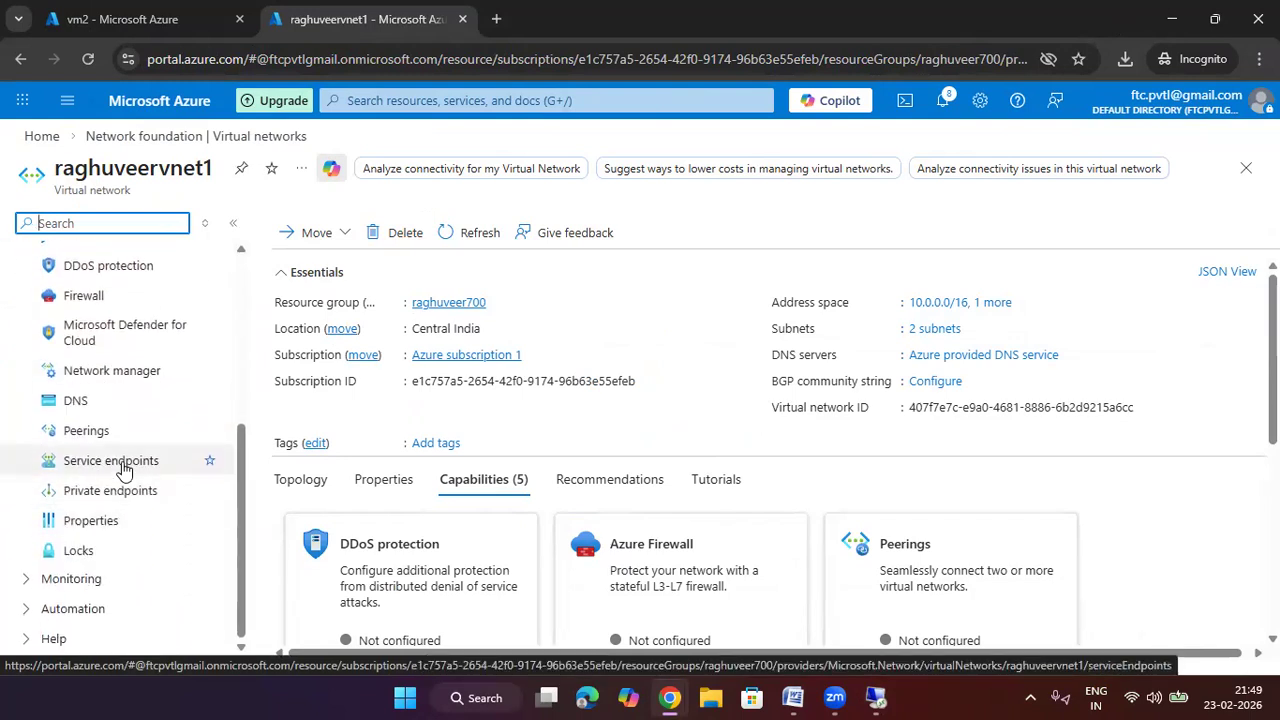
pyautogui.click(86, 431)
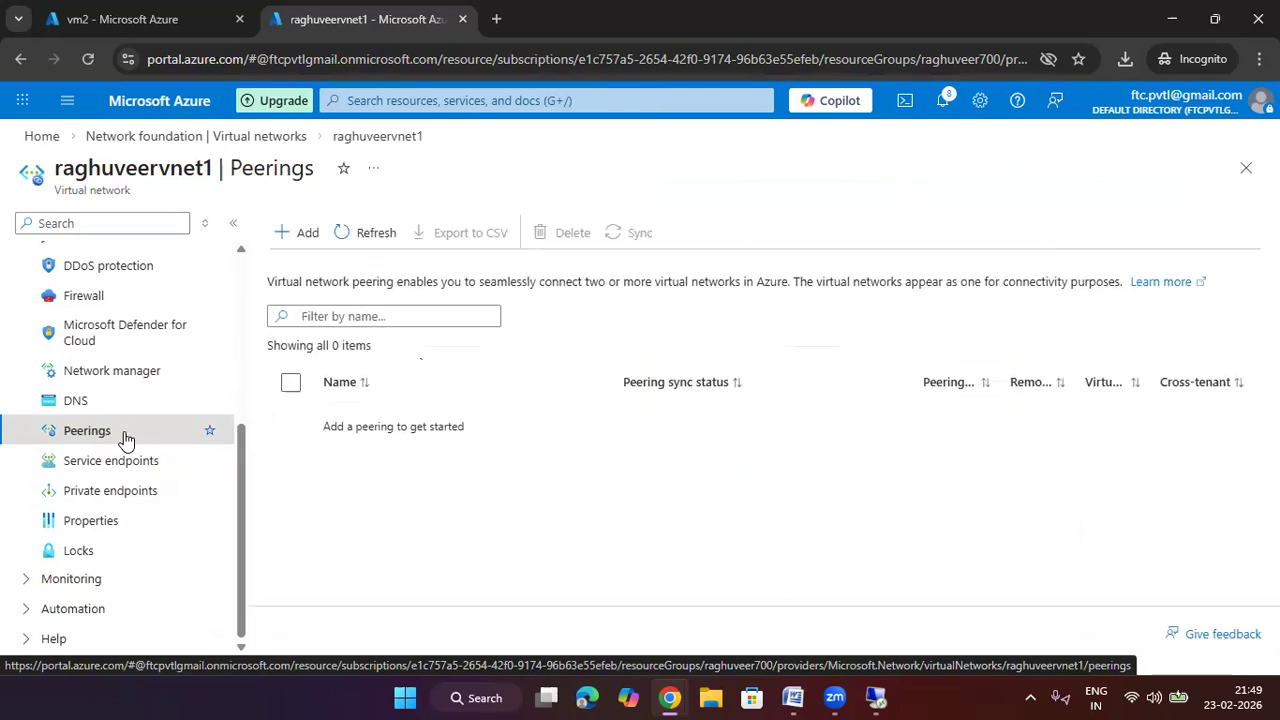
# Step: Start adding a peering to raghuveervnet1 with the remote peering link name vnet1tovent2
pyautogui.click(315, 240)
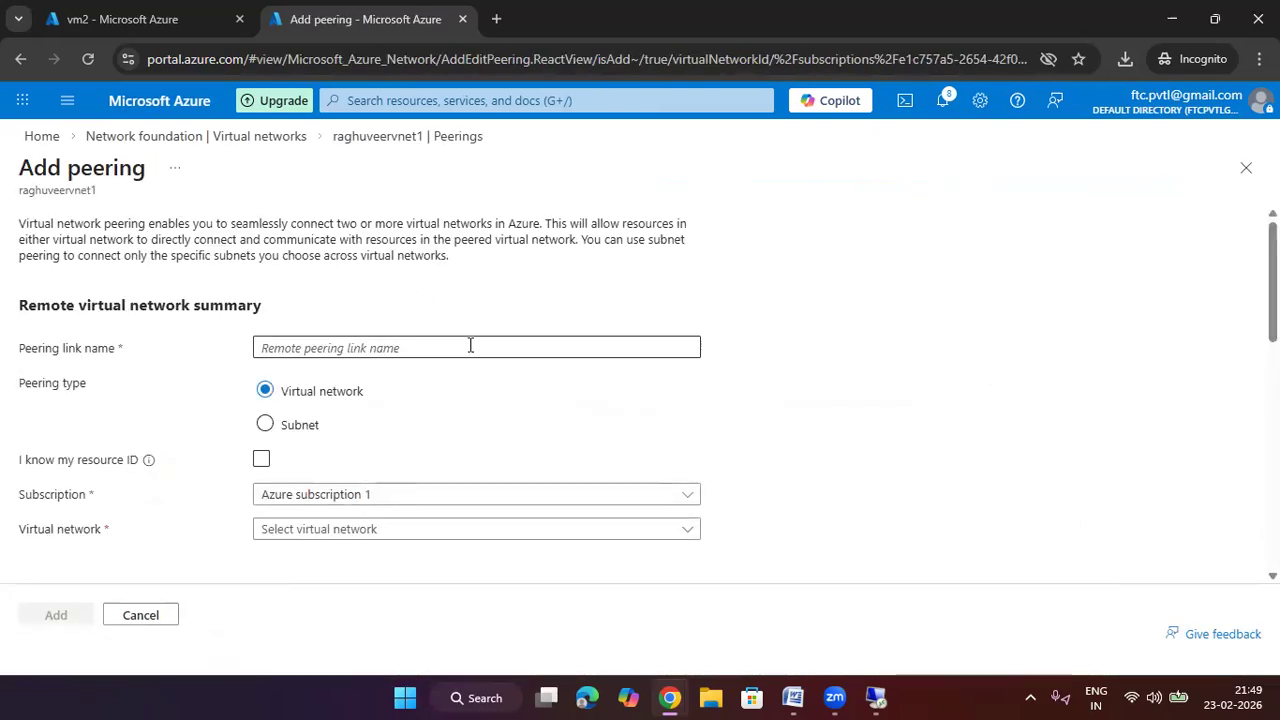
pyautogui.click(470, 346)
pyautogui.write('vnet1tovent2')
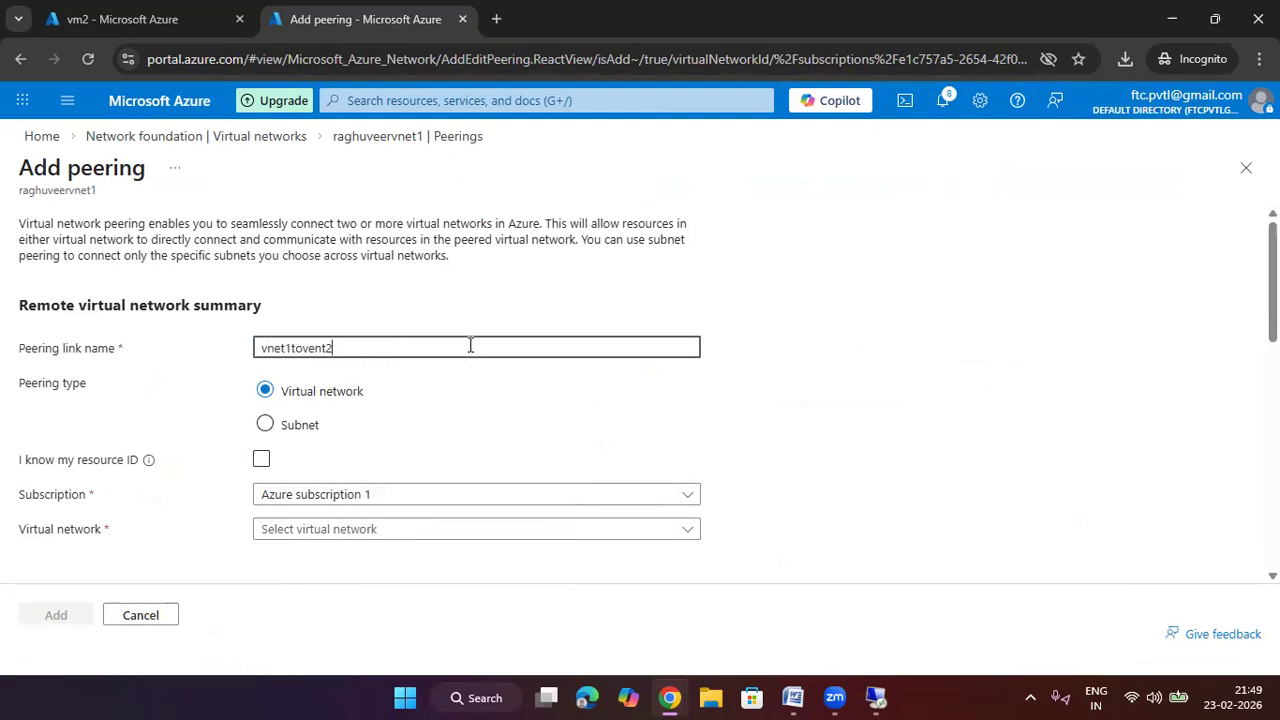
pyautogui.moveTo(385, 356); pyautogui.dragTo(13, 373)
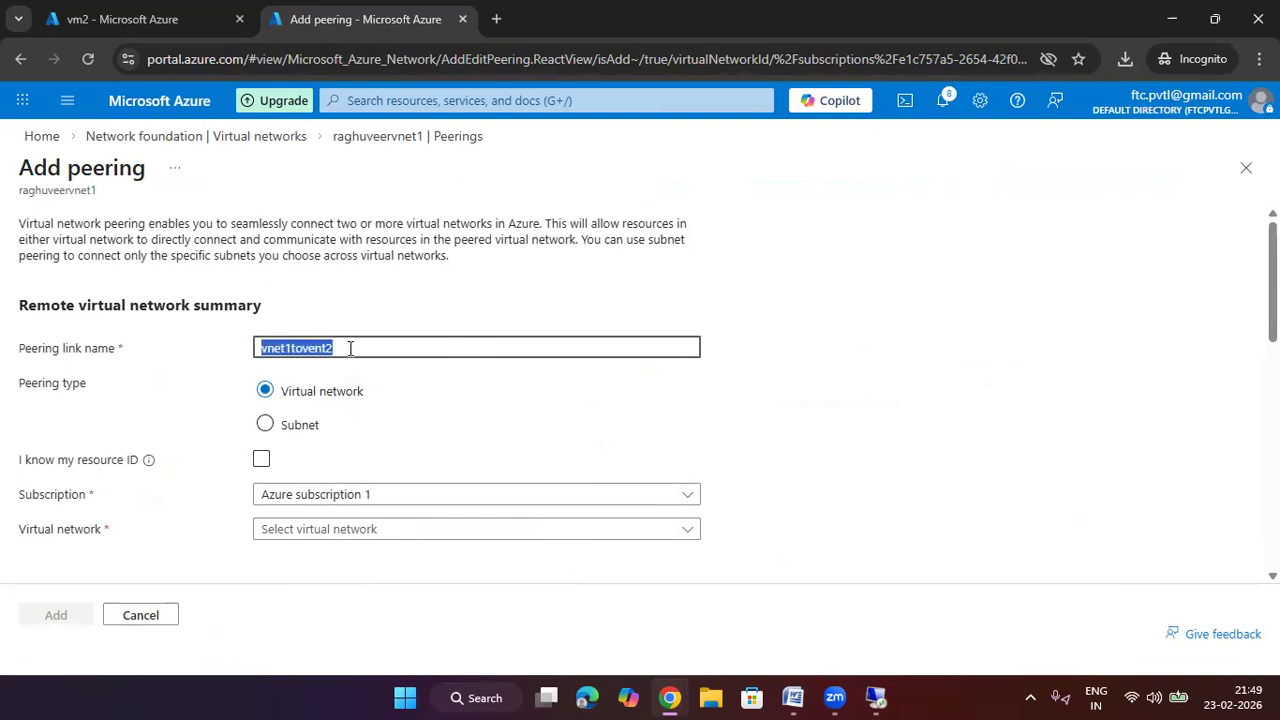
pyautogui.click(937, 359)
pyautogui.scroll(-1, 440, 400)
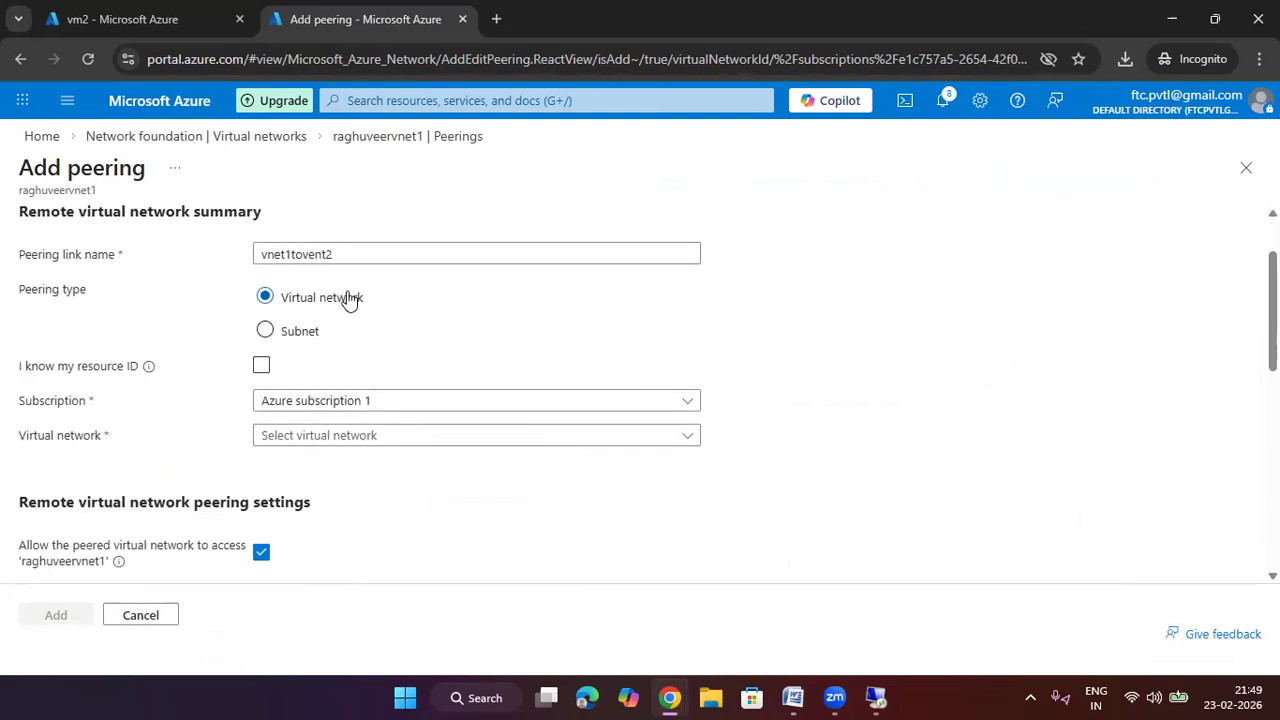
# Step: Choose raghuveervent2 (raghuveer700) as the remote virtual network for the peering
pyautogui.click(392, 435)
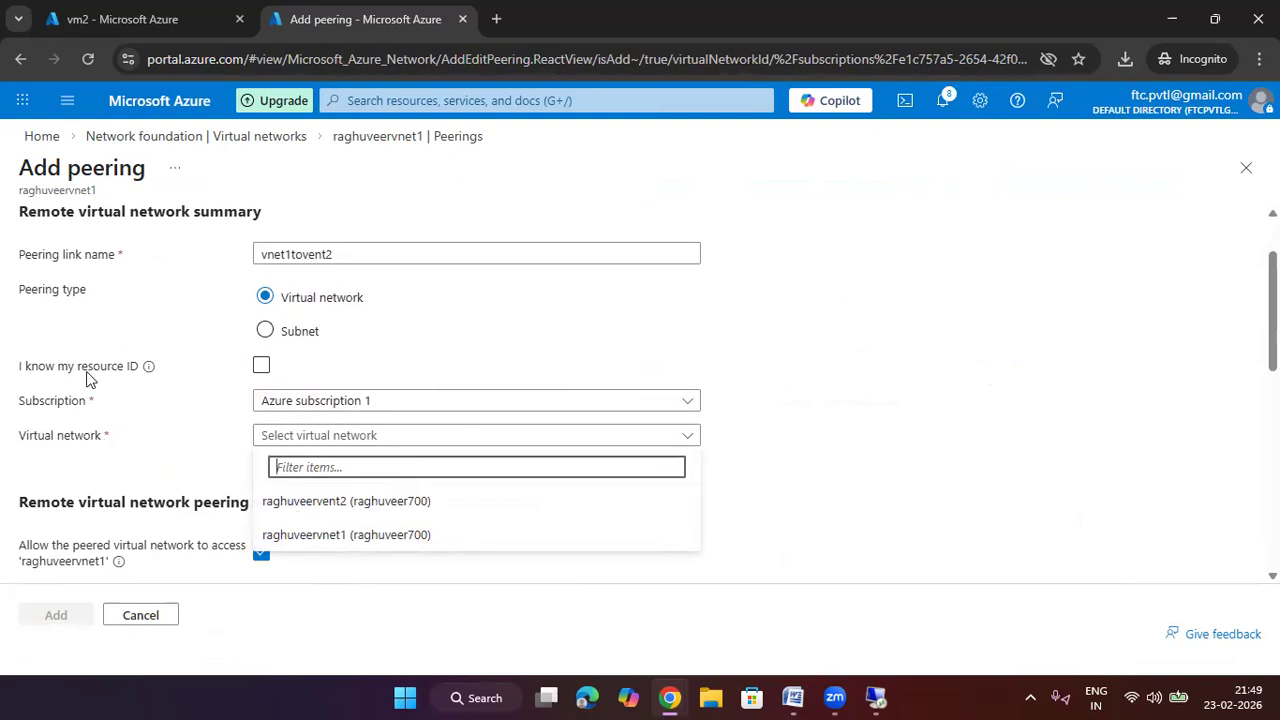
pyautogui.click(389, 536)
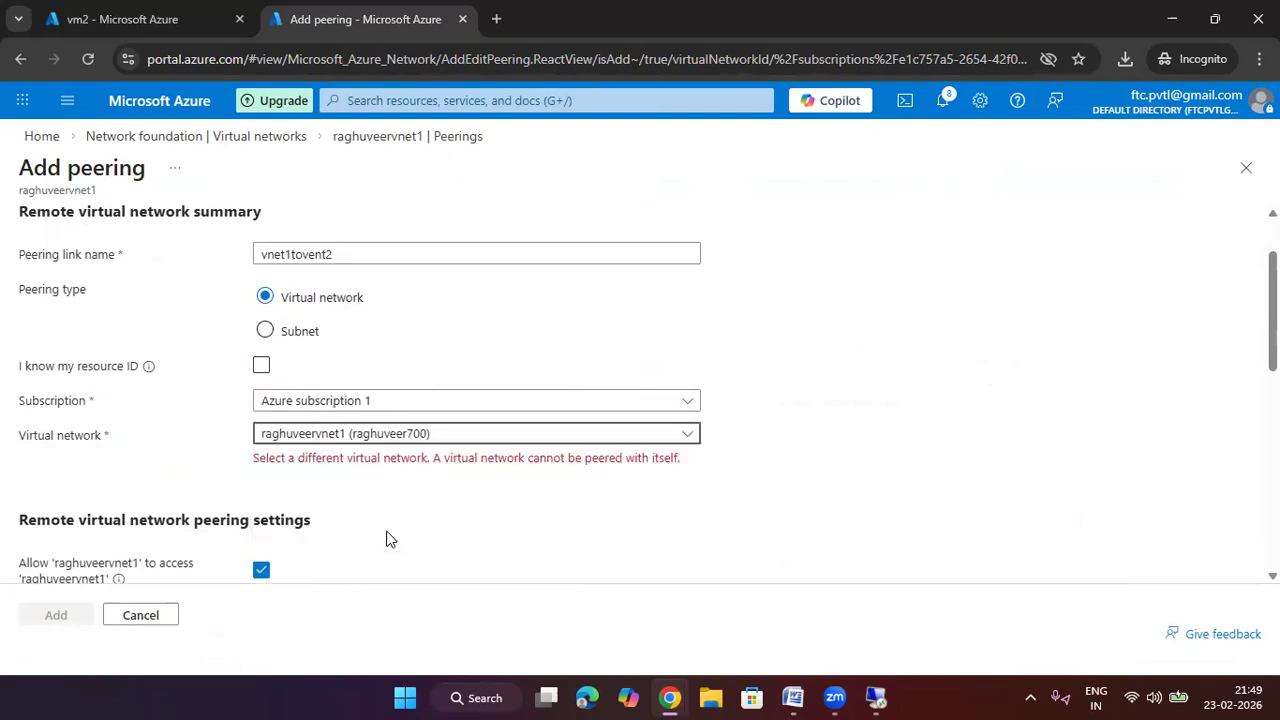
pyautogui.click(415, 436)
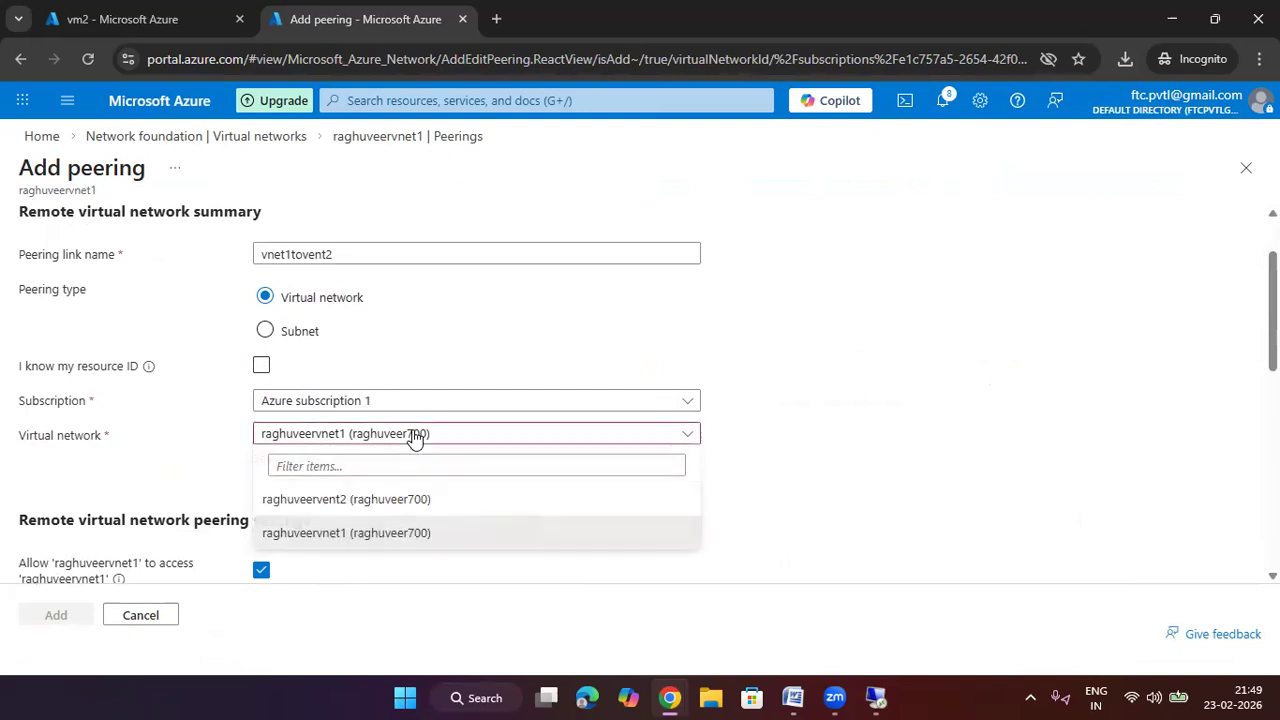
pyautogui.click(409, 503)
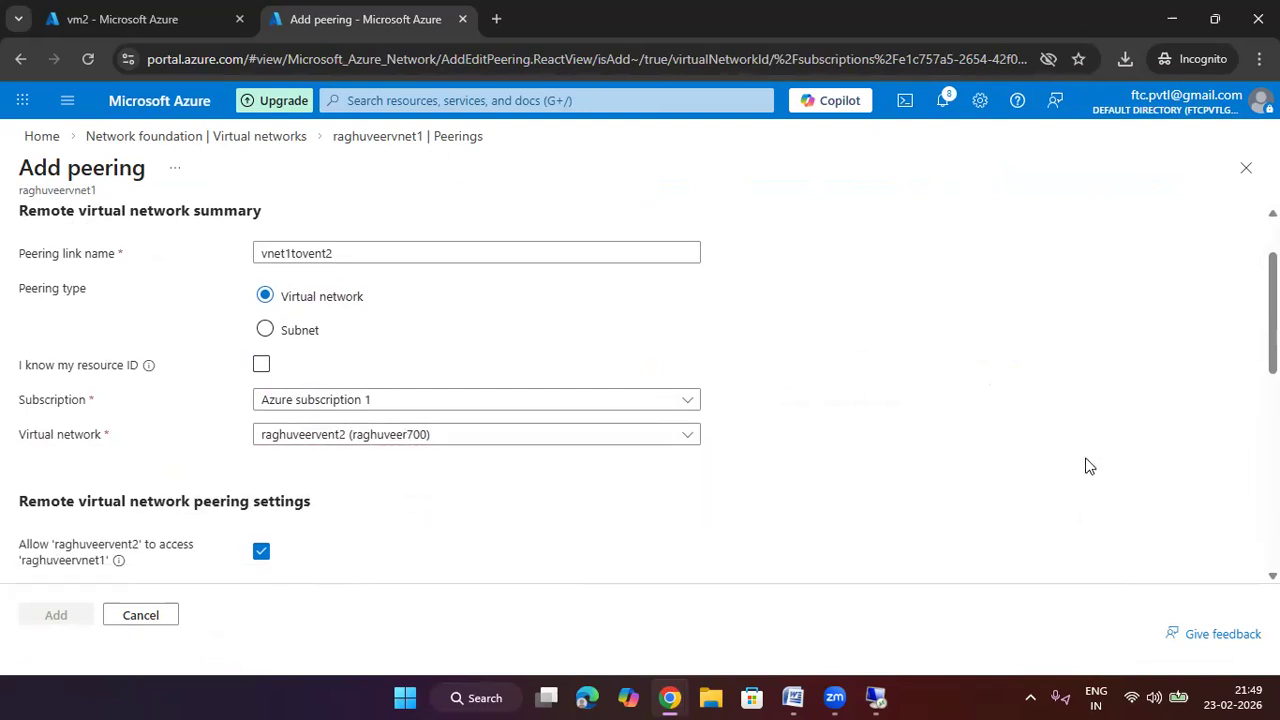
pyautogui.scroll(-2, 350, 357)
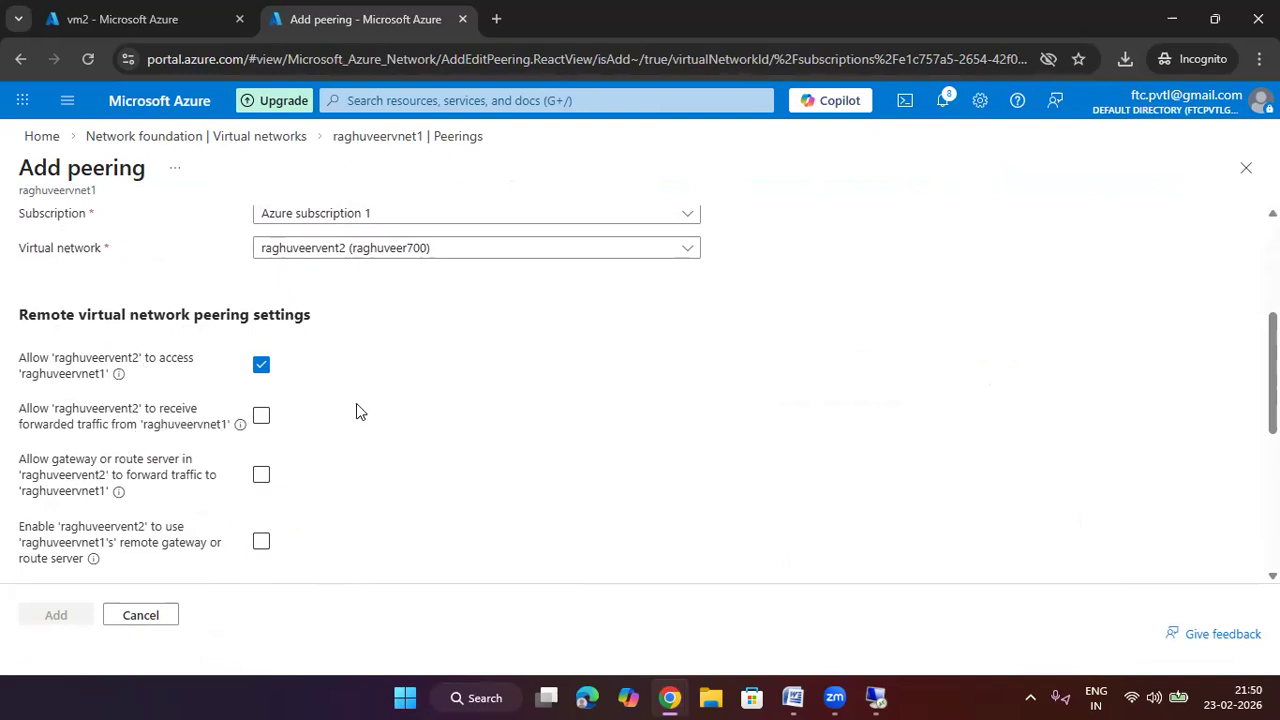
pyautogui.scroll(-3, 639, 418)
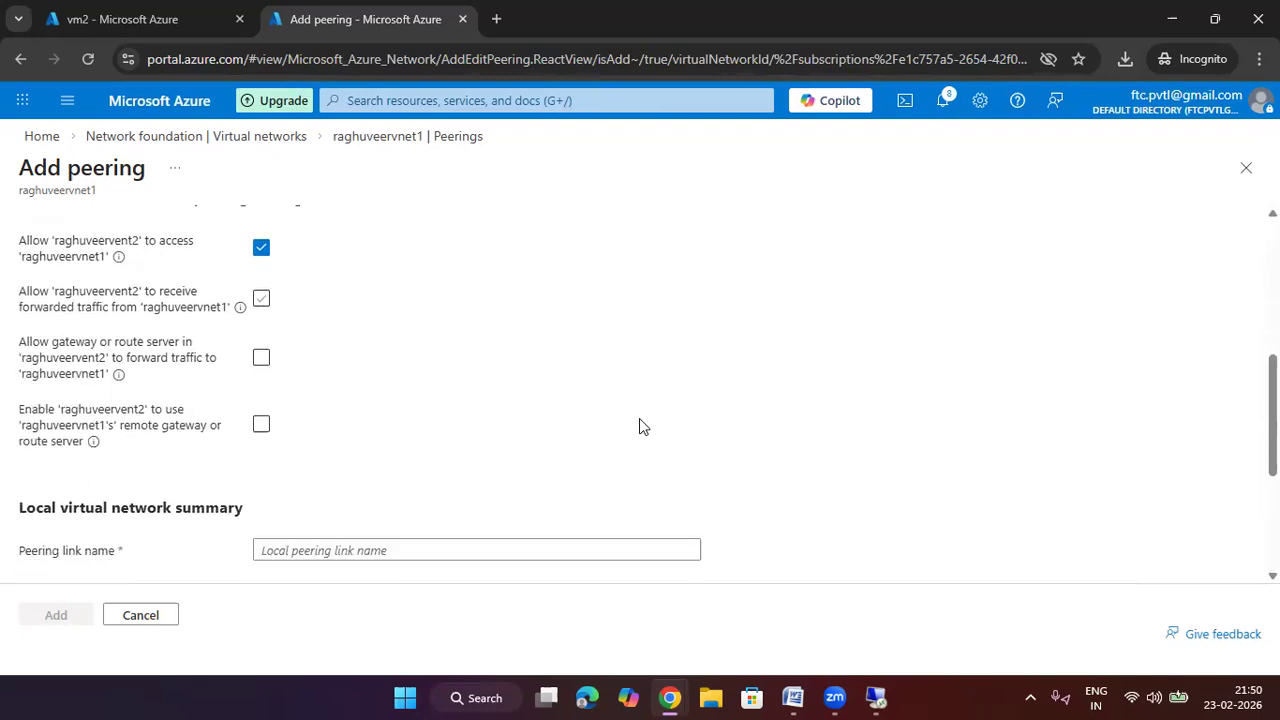
# Step: Name the local peering link vnet2tovnet1 and add the peering between raghuveervnet1 and raghuveervent2
pyautogui.scroll(-1, 639, 418)
pyautogui.click(509, 384)
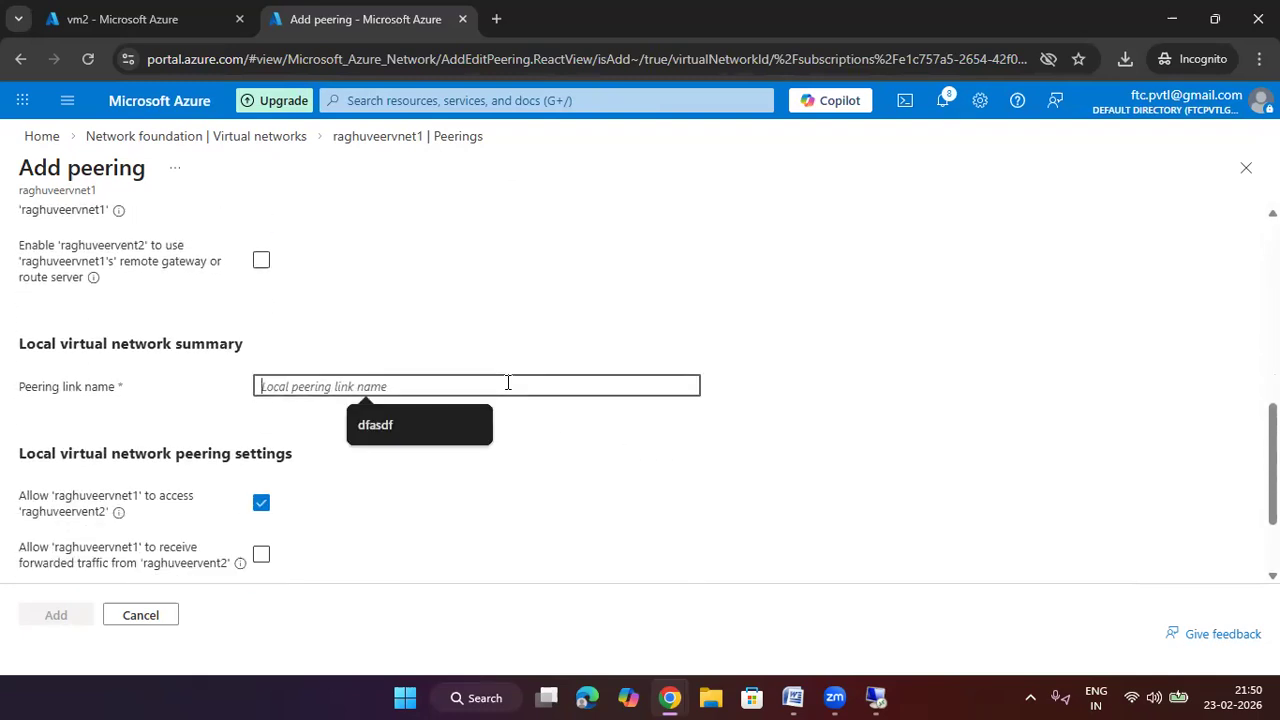
pyautogui.write('v')
pyautogui.press('BackSpace')
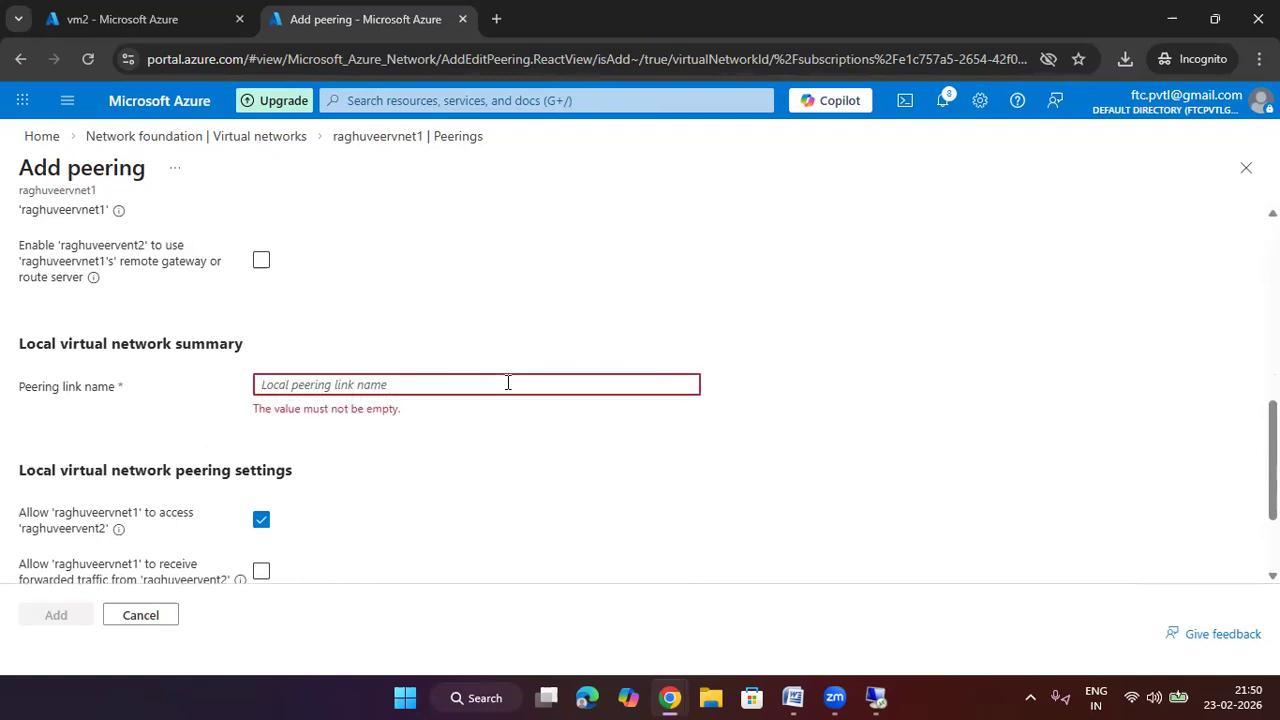
pyautogui.write('v')
pyautogui.press('BackSpace')
pyautogui.press('BackSpace')
pyautogui.press('BackSpace')
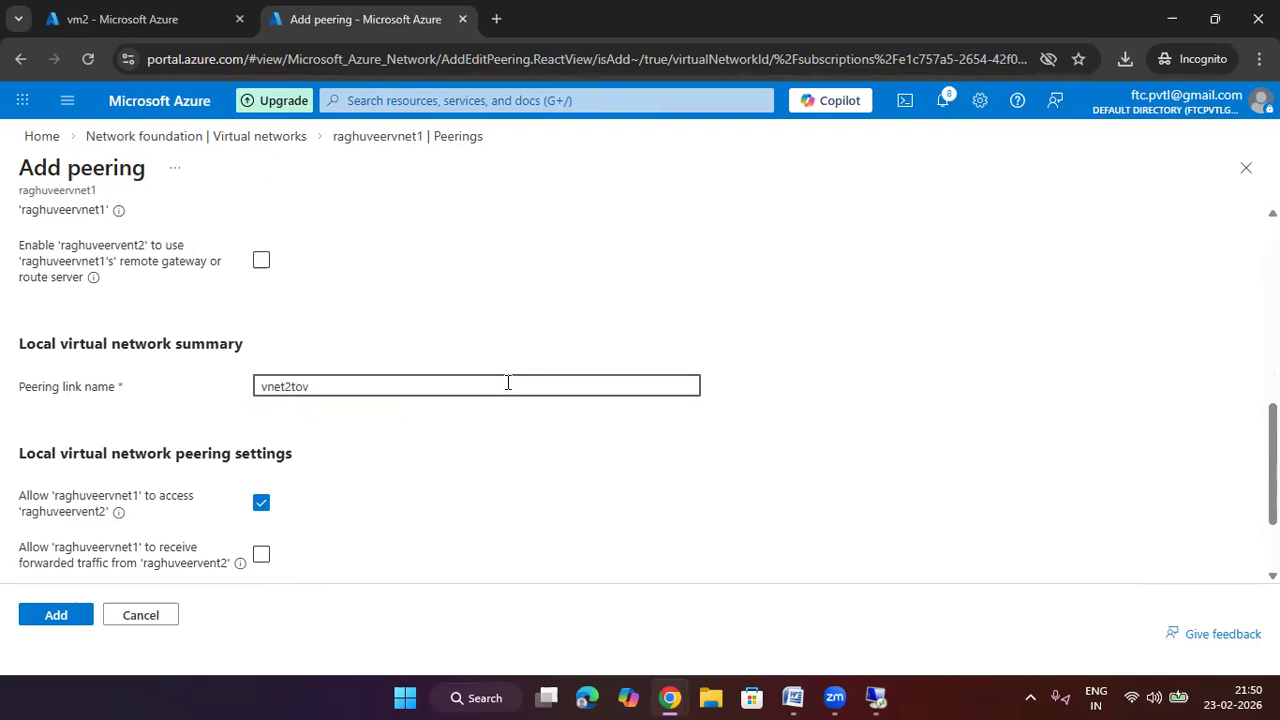
pyautogui.click(550, 486)
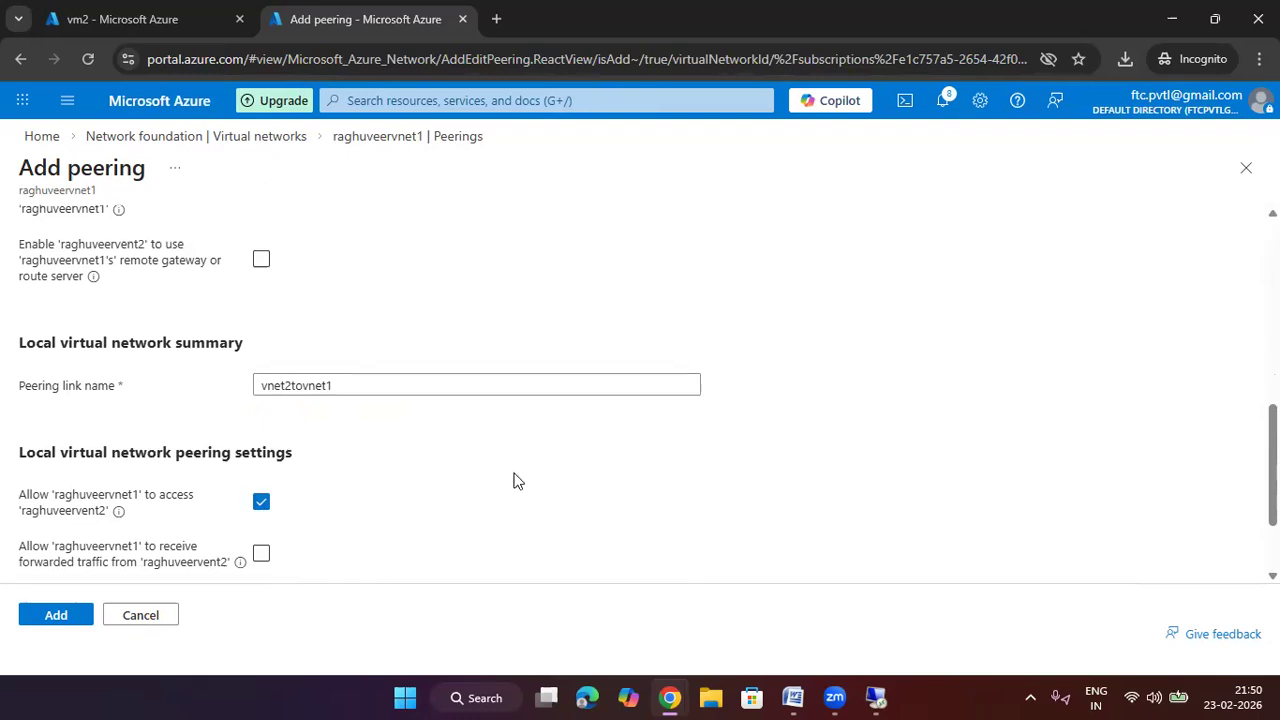
pyautogui.scroll(-2, 514, 480)
pyautogui.click(90, 610)
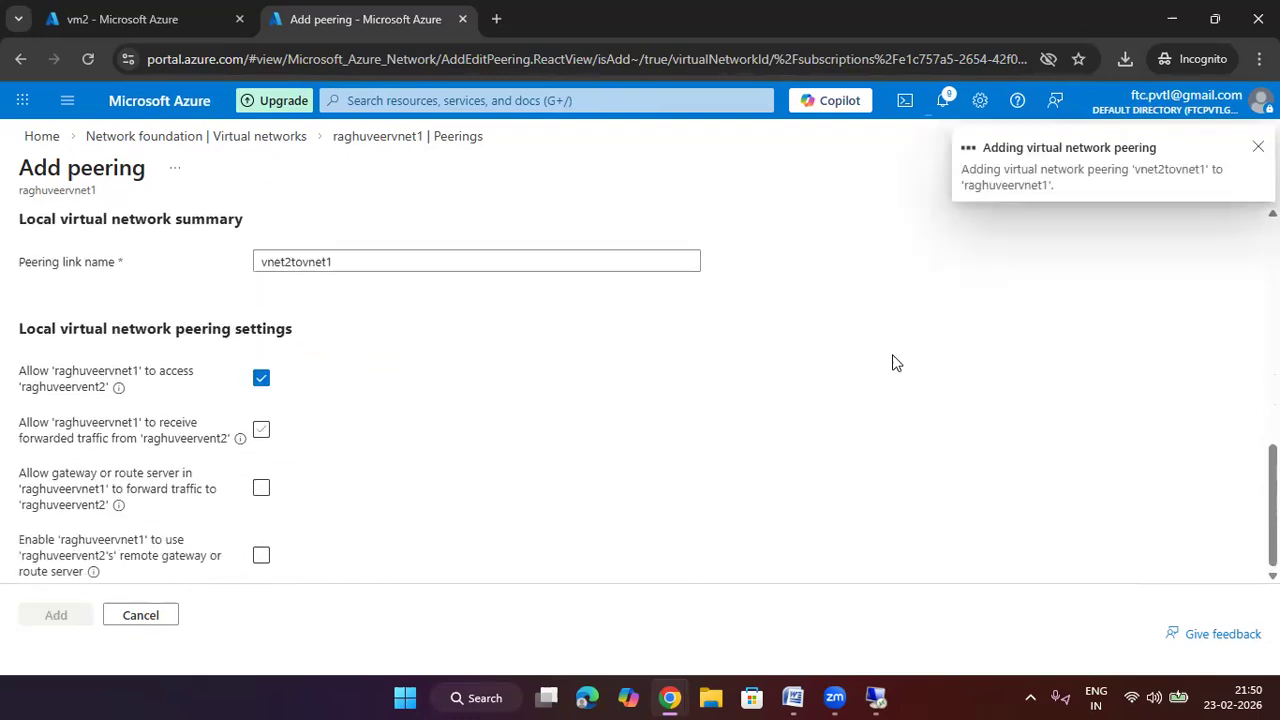
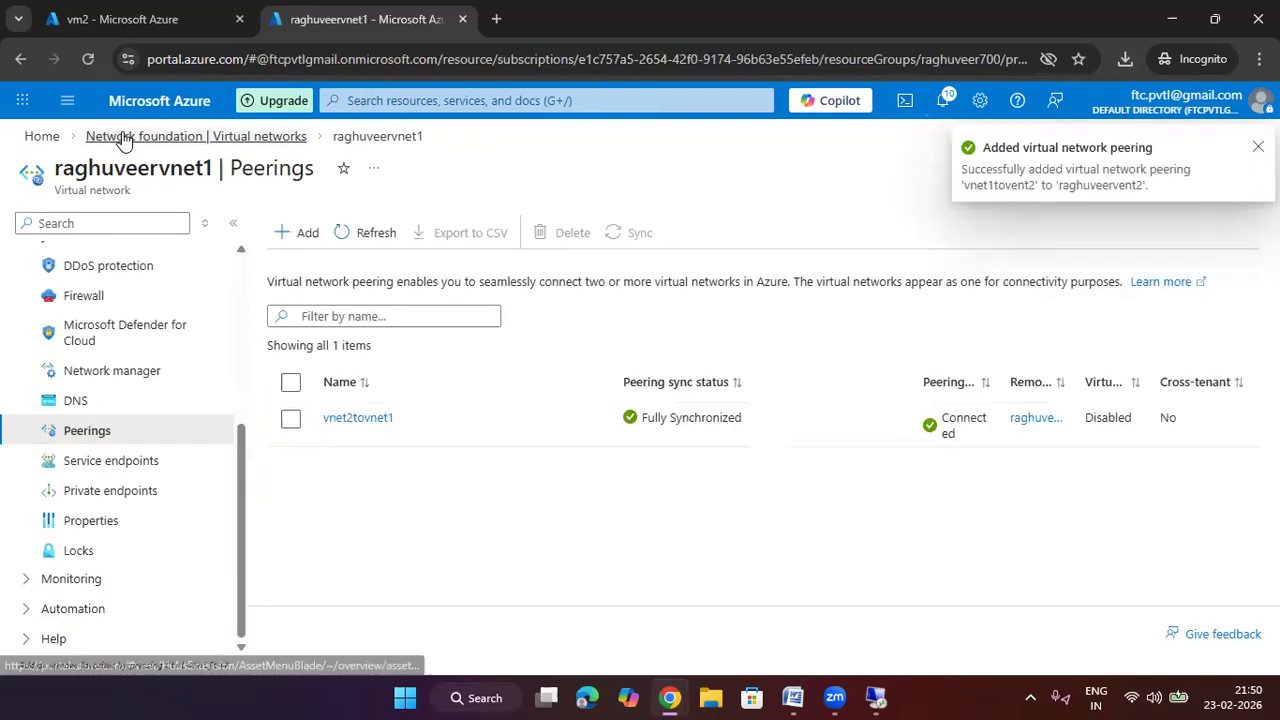
# Step: Copy the private IP address of vm2 from its connect page, then switch briefly to the remote session and back
pyautogui.click(42, 136)
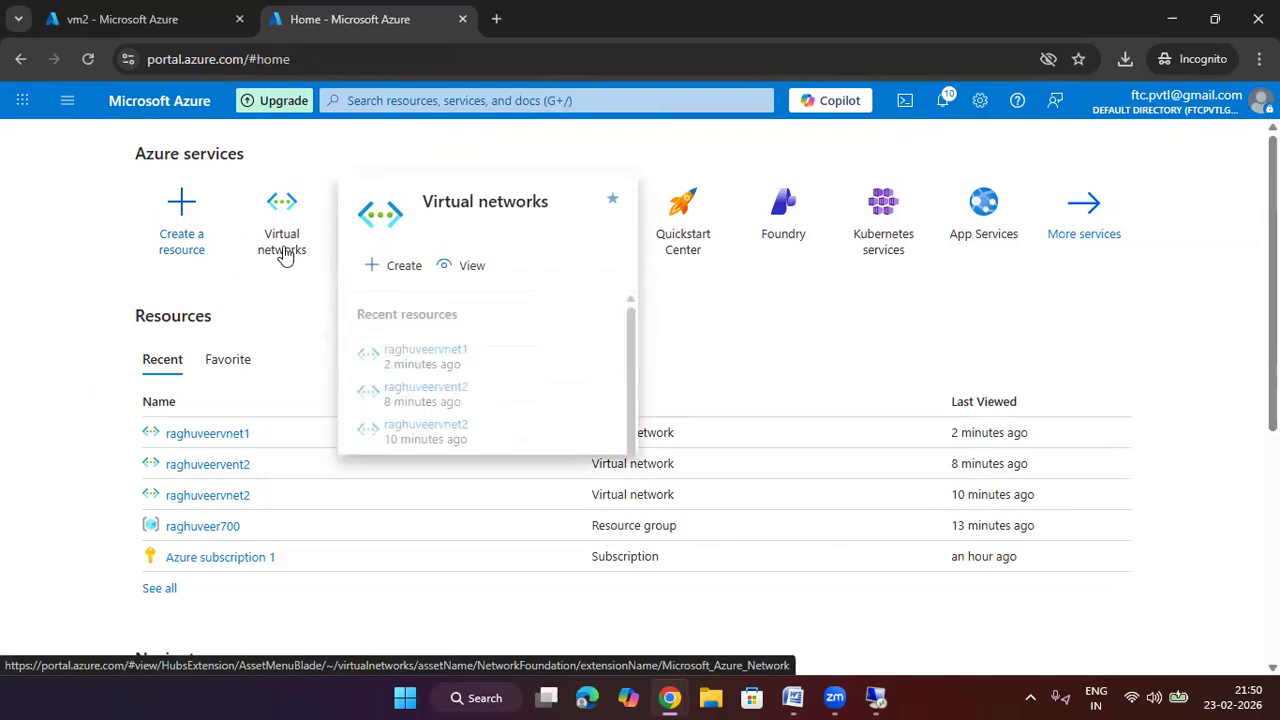
pyautogui.click(113, 21)
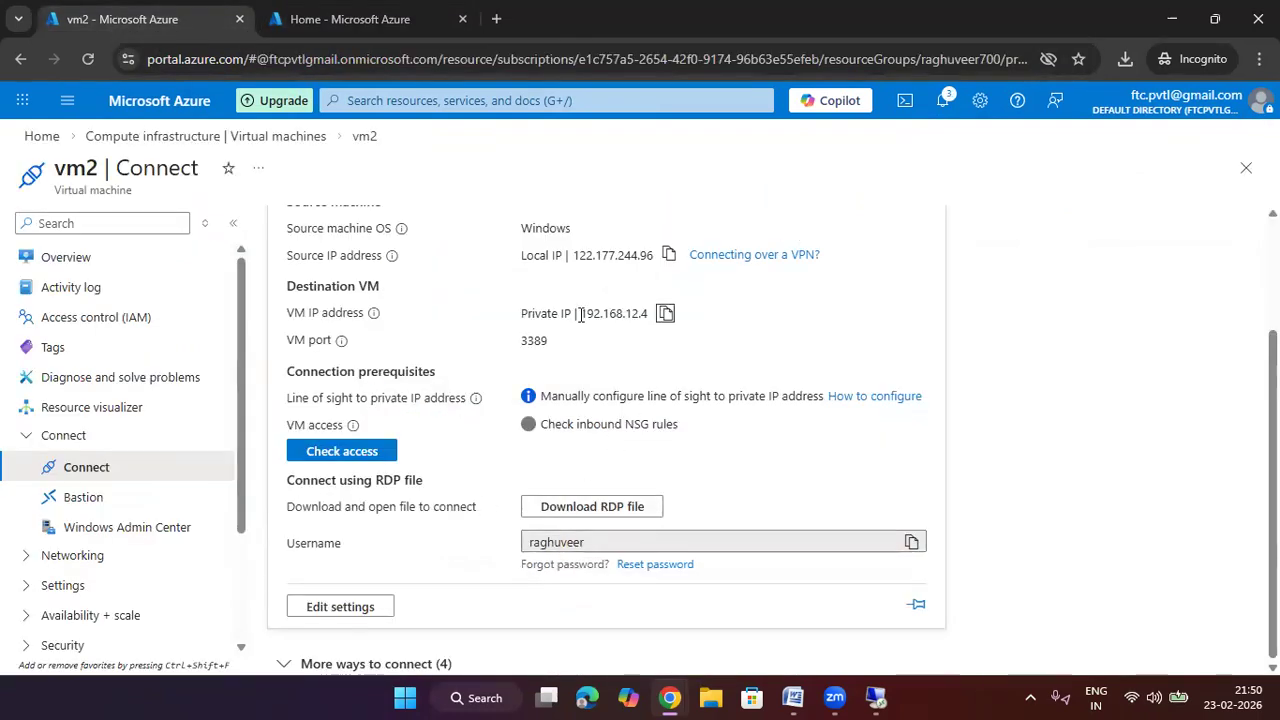
pyautogui.click(665, 313)
pyautogui.click(876, 697)
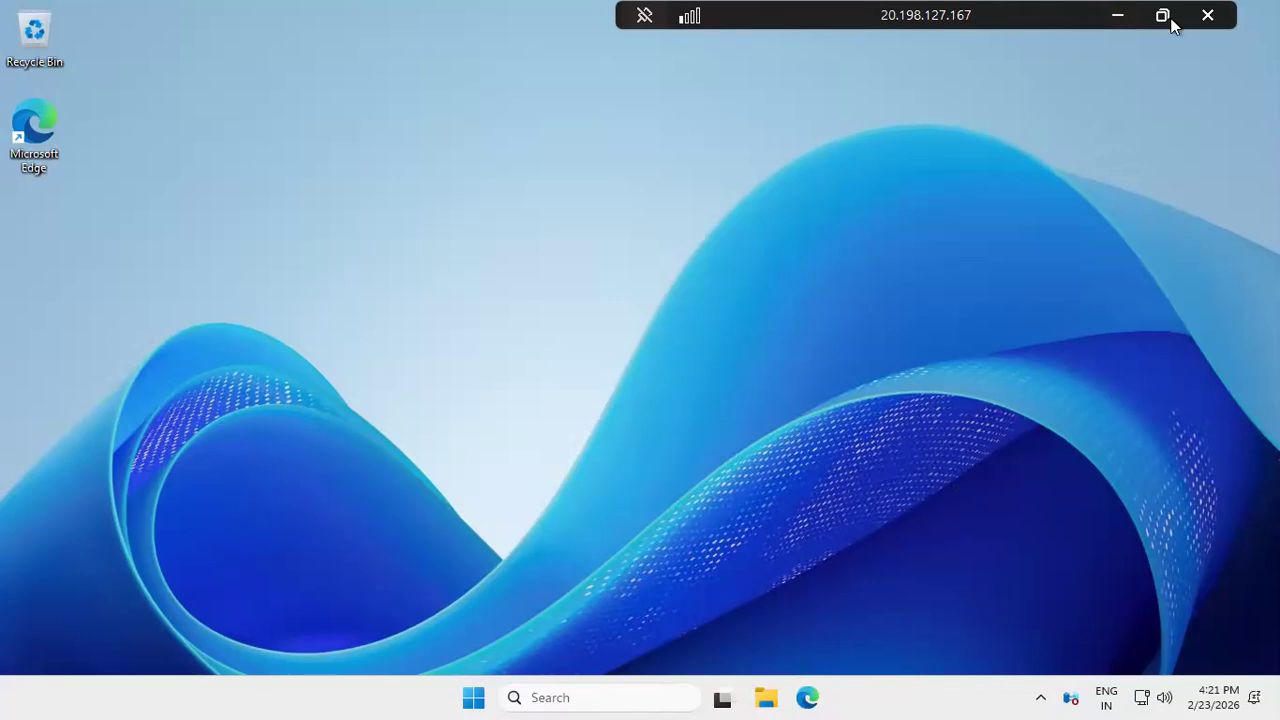
pyautogui.click(1116, 17)
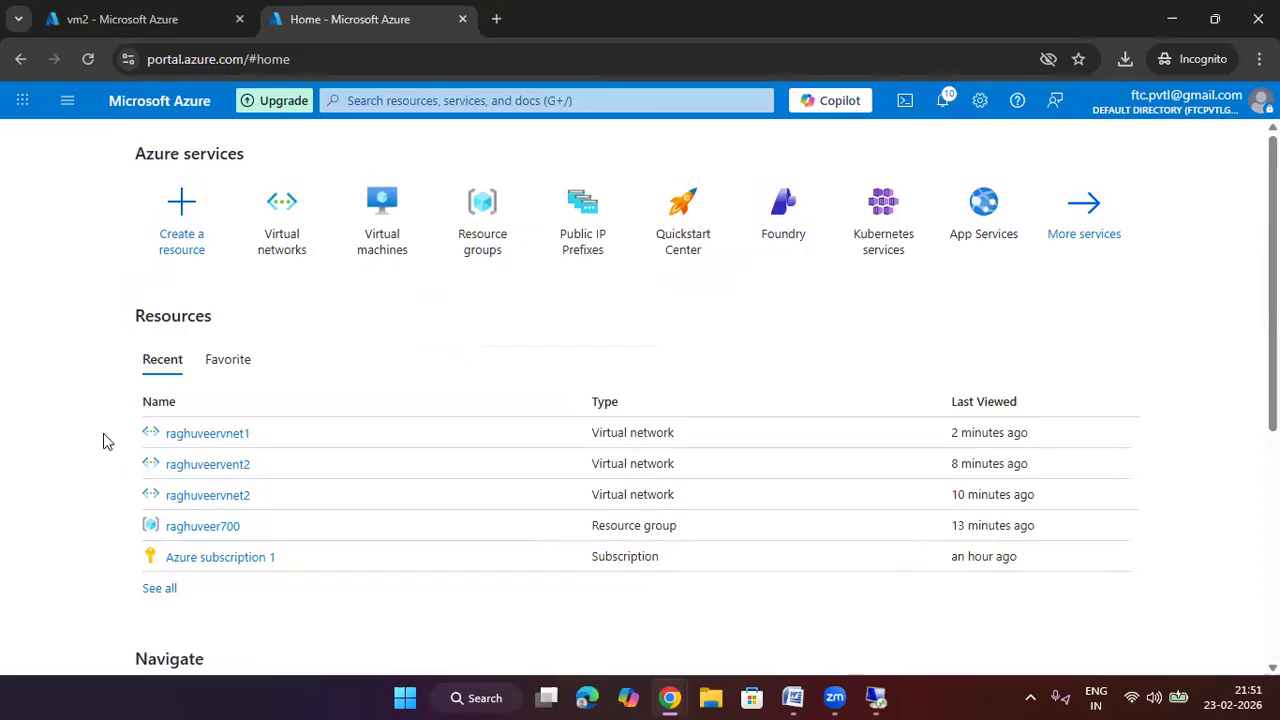
# Step: Open the peerings of the virtual network raghuveervnet1 to check the peering's sync status
pyautogui.click(268, 233)
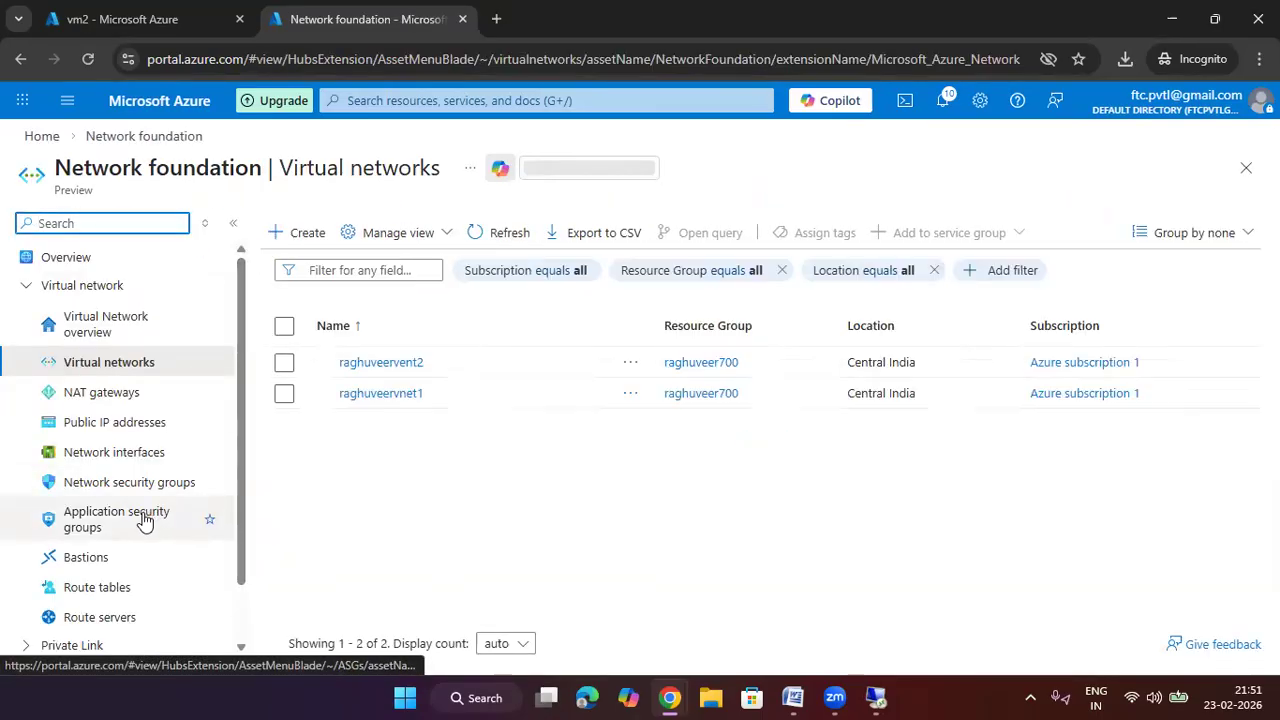
pyautogui.scroll(-1, 143, 520)
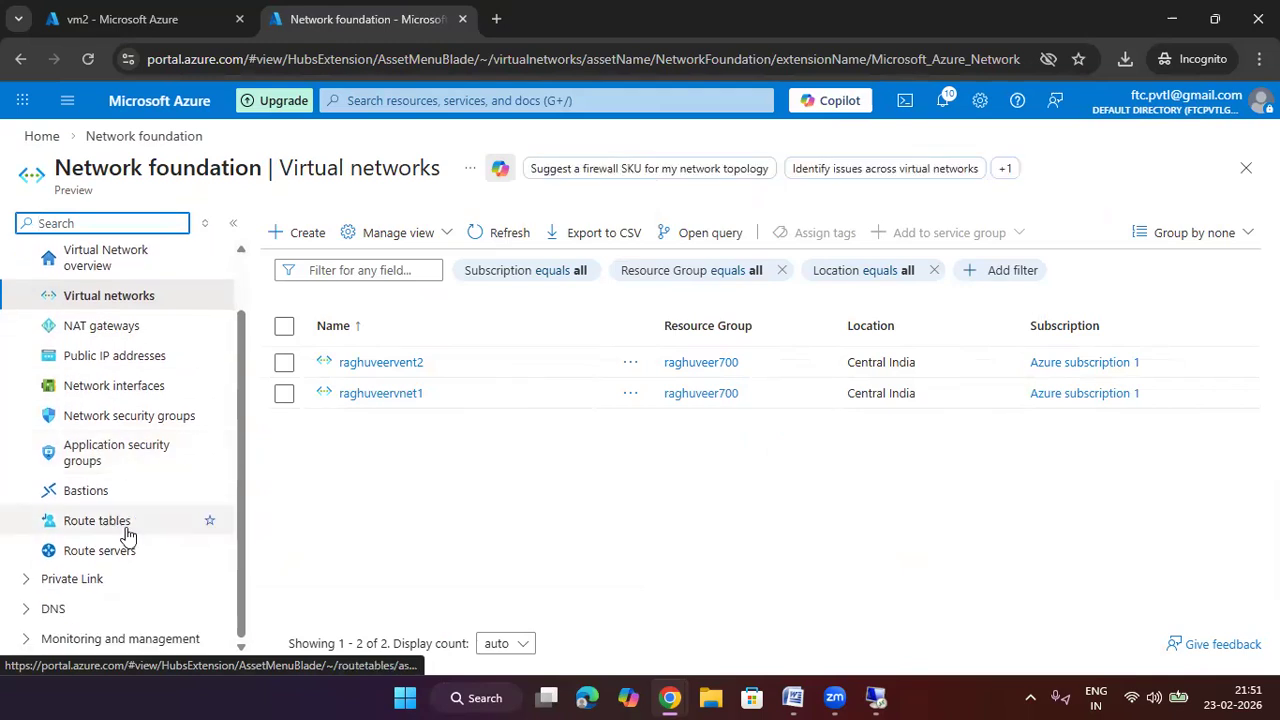
pyautogui.scroll(1, 115, 486)
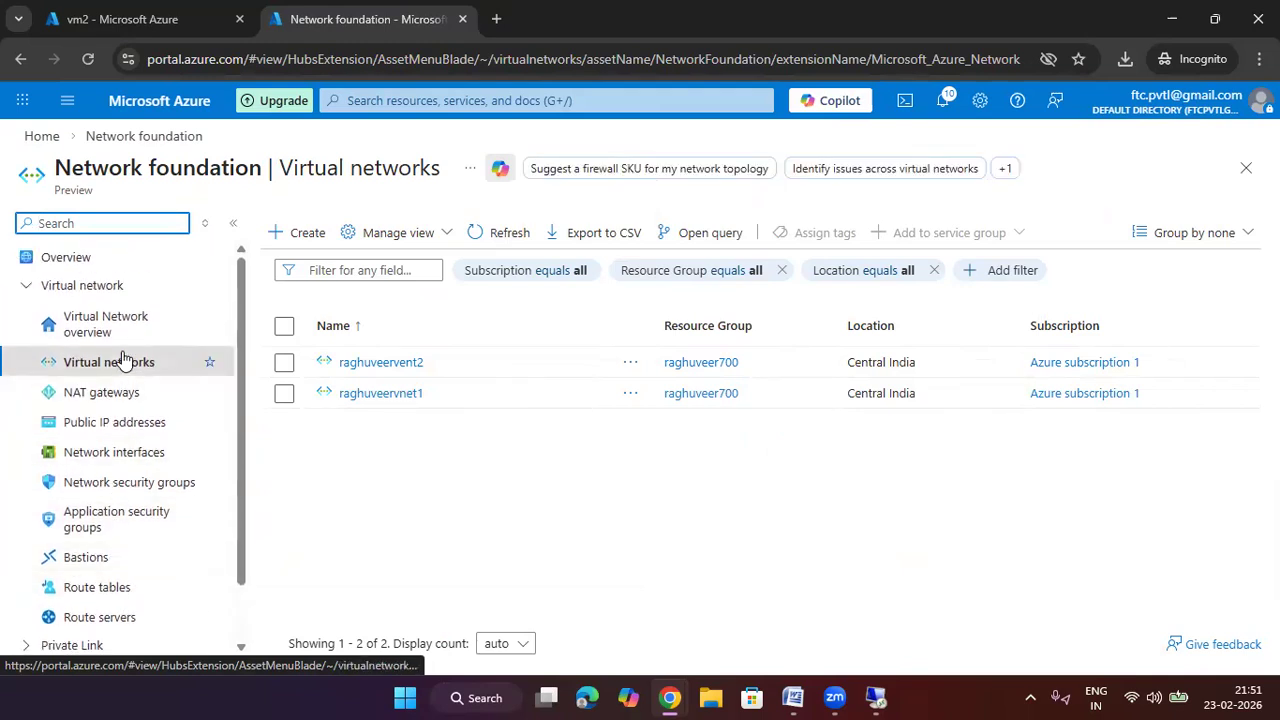
pyautogui.click(398, 395)
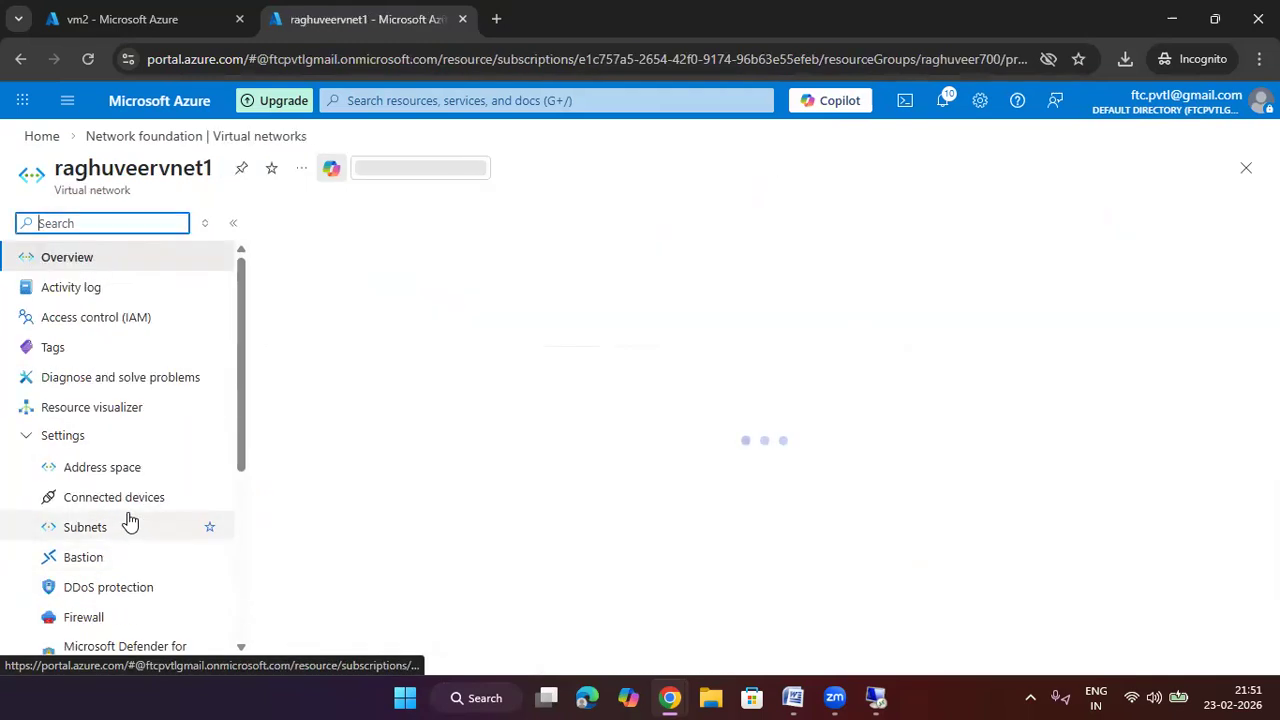
pyautogui.scroll(-2, 126, 520)
pyautogui.click(112, 564)
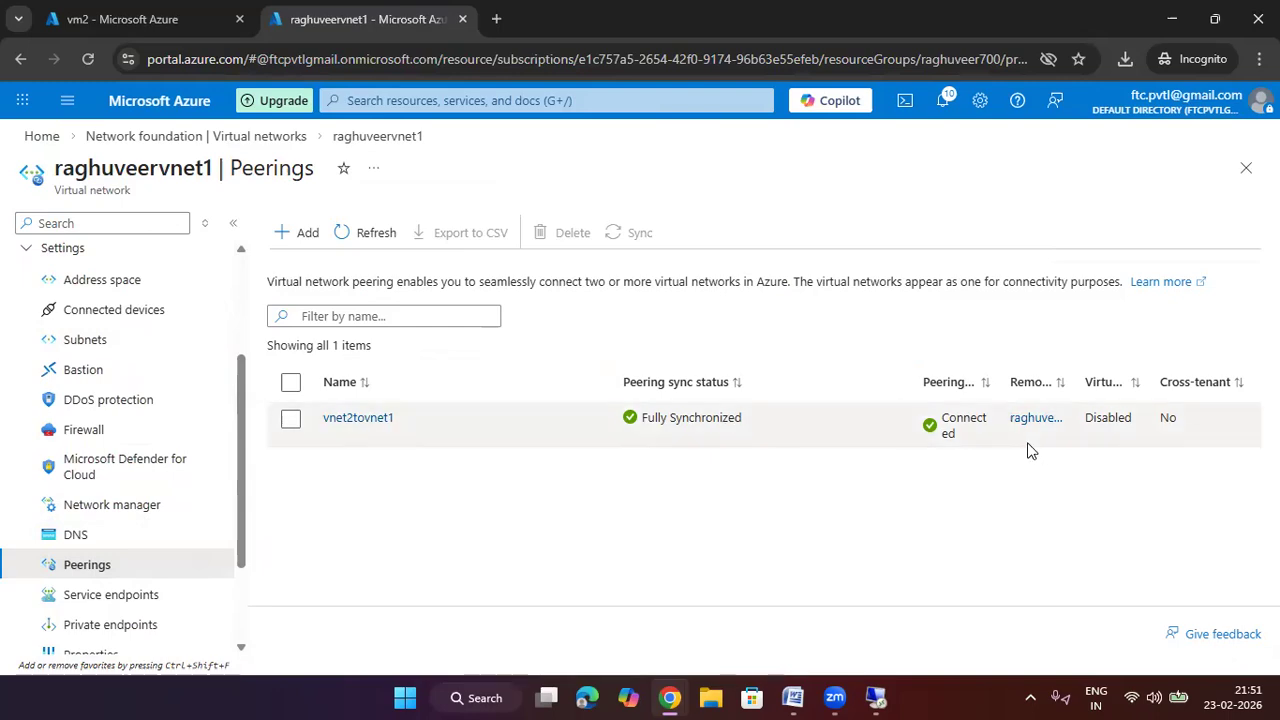
# Step: From inside the remote session, start a Remote Desktop Connection to vm2's private IP address 192.168.12.4
pyautogui.click(876, 697)
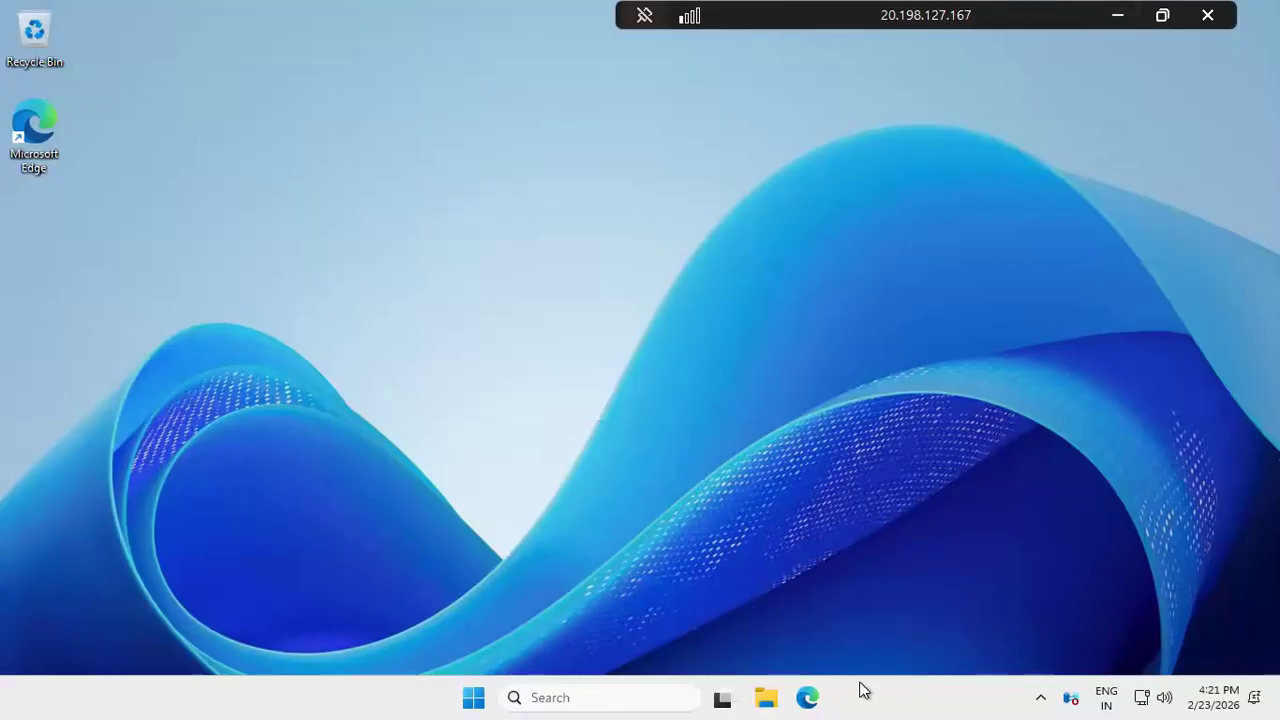
pyautogui.click(474, 697)
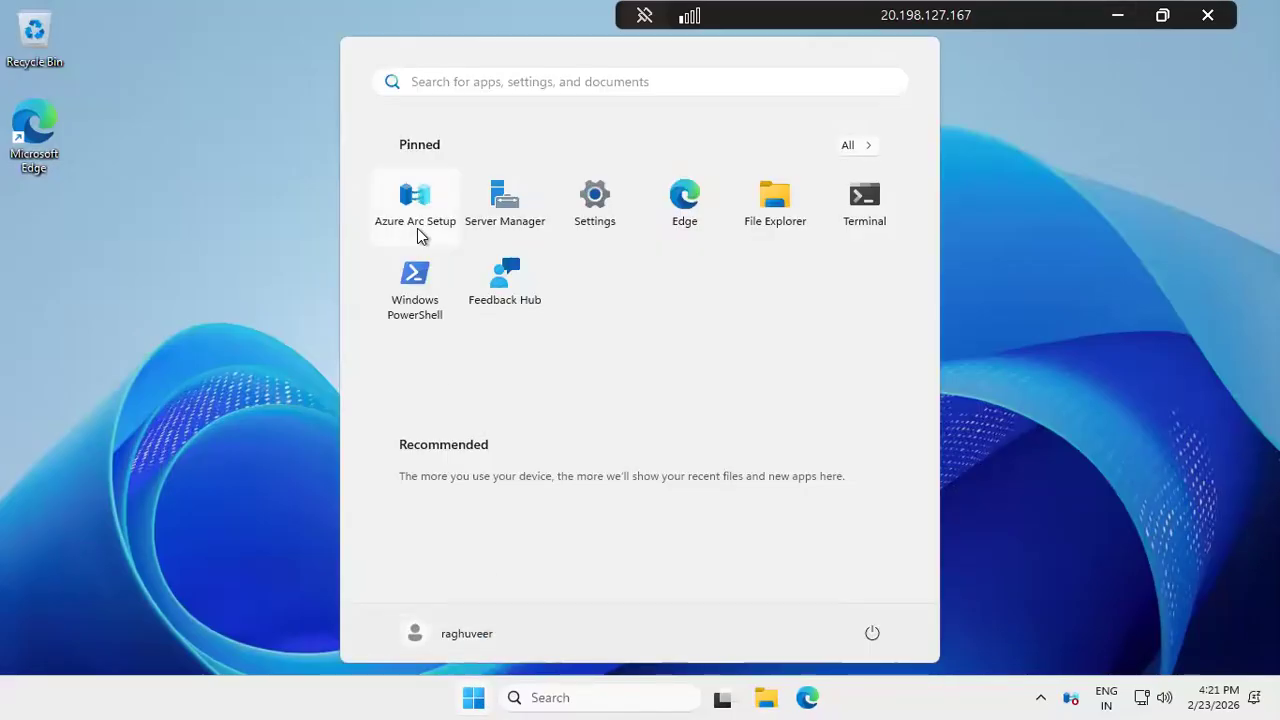
pyautogui.click(453, 81)
pyautogui.click(425, 168)
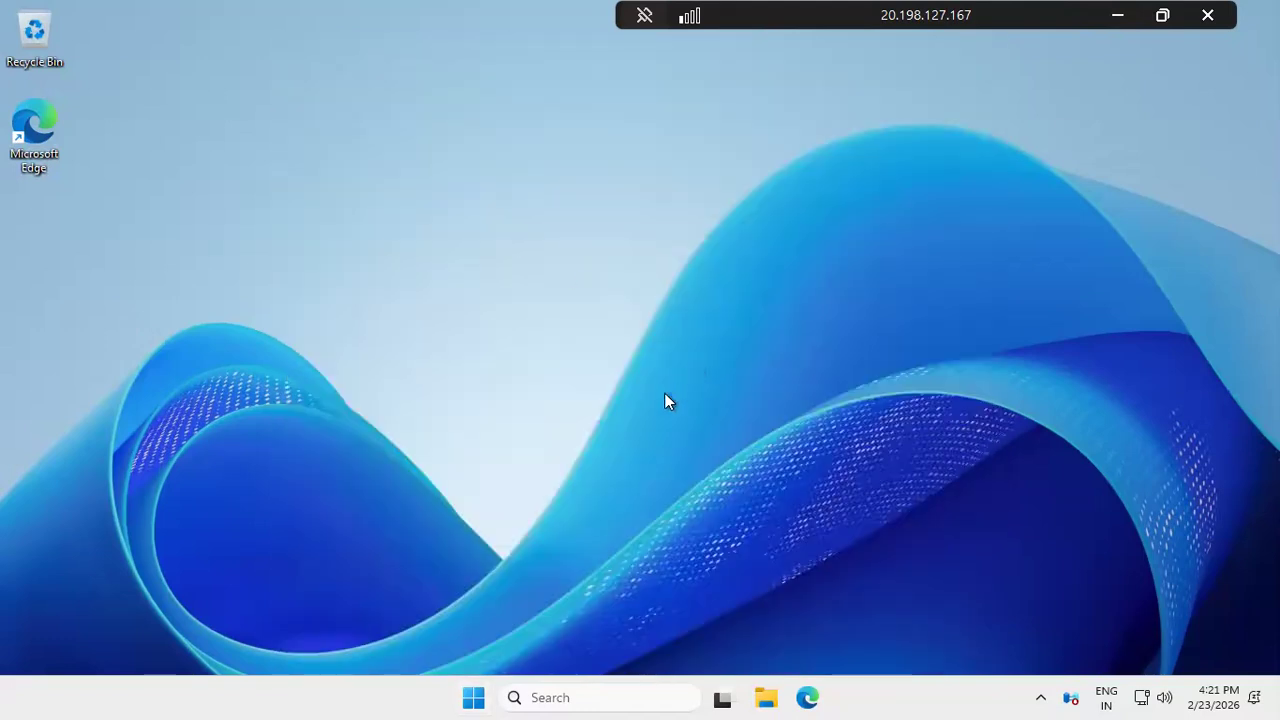
pyautogui.click(711, 217)
pyautogui.rightClick(711, 217)
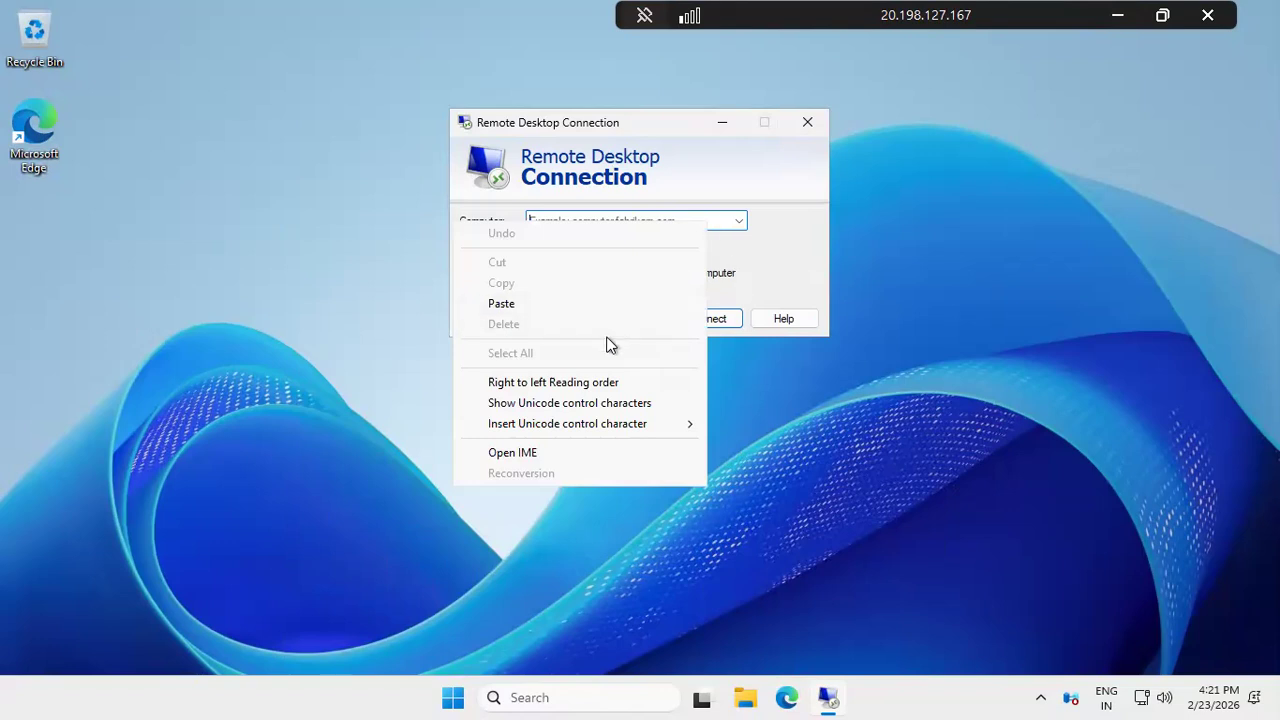
pyautogui.click(602, 304)
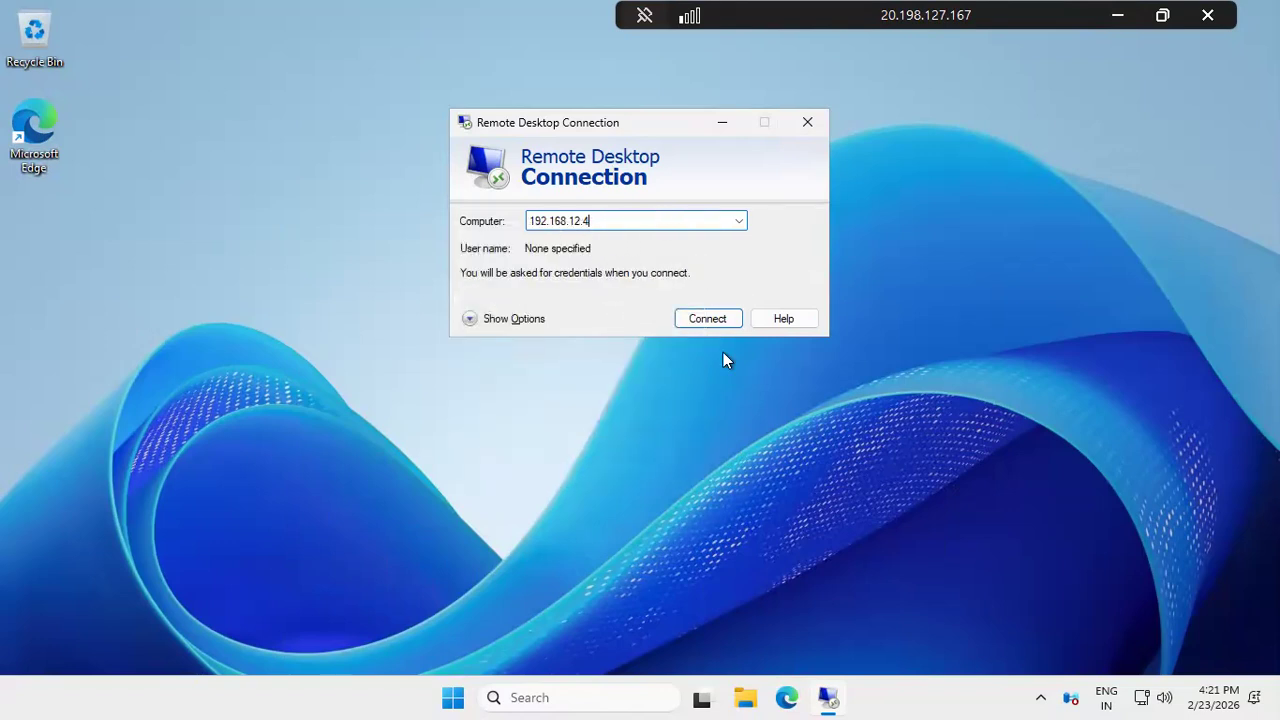
pyautogui.click(717, 320)
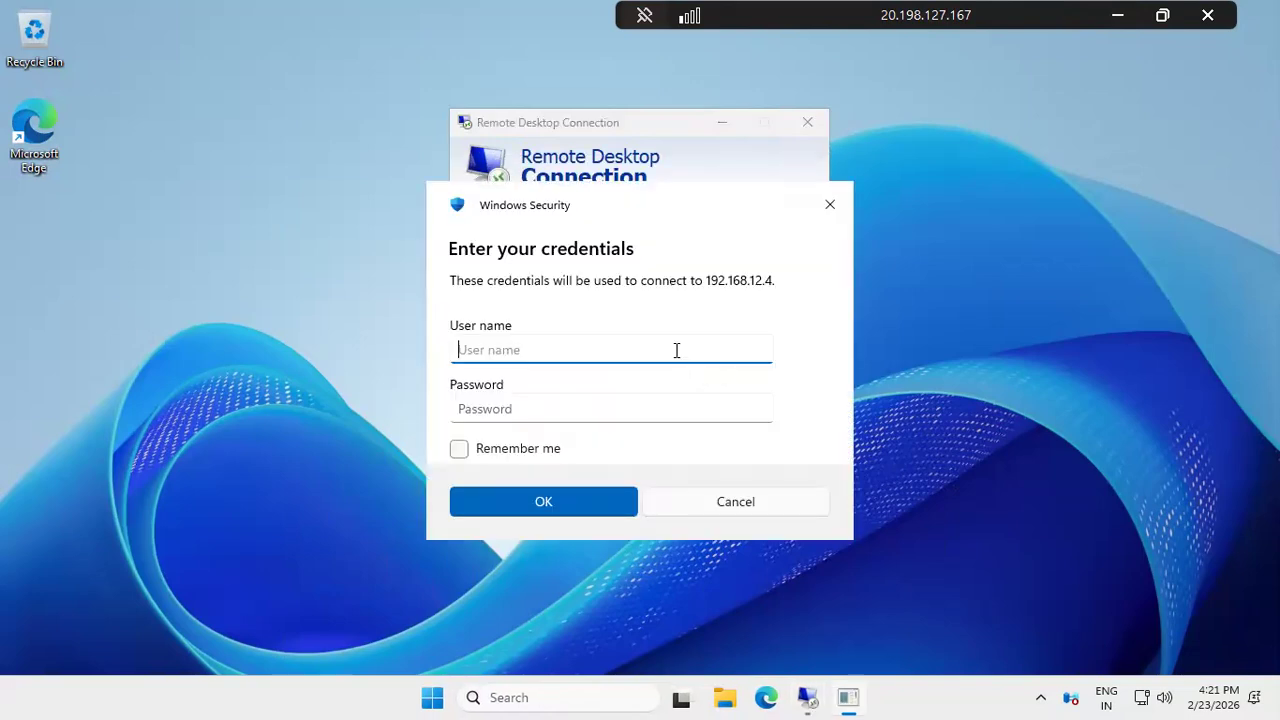
# Step: Try to sign in to 192.168.12.4 with the account's user name and password
pyautogui.write('raghvueer')
pyautogui.press('Tab')
pyautogui.write('•••')
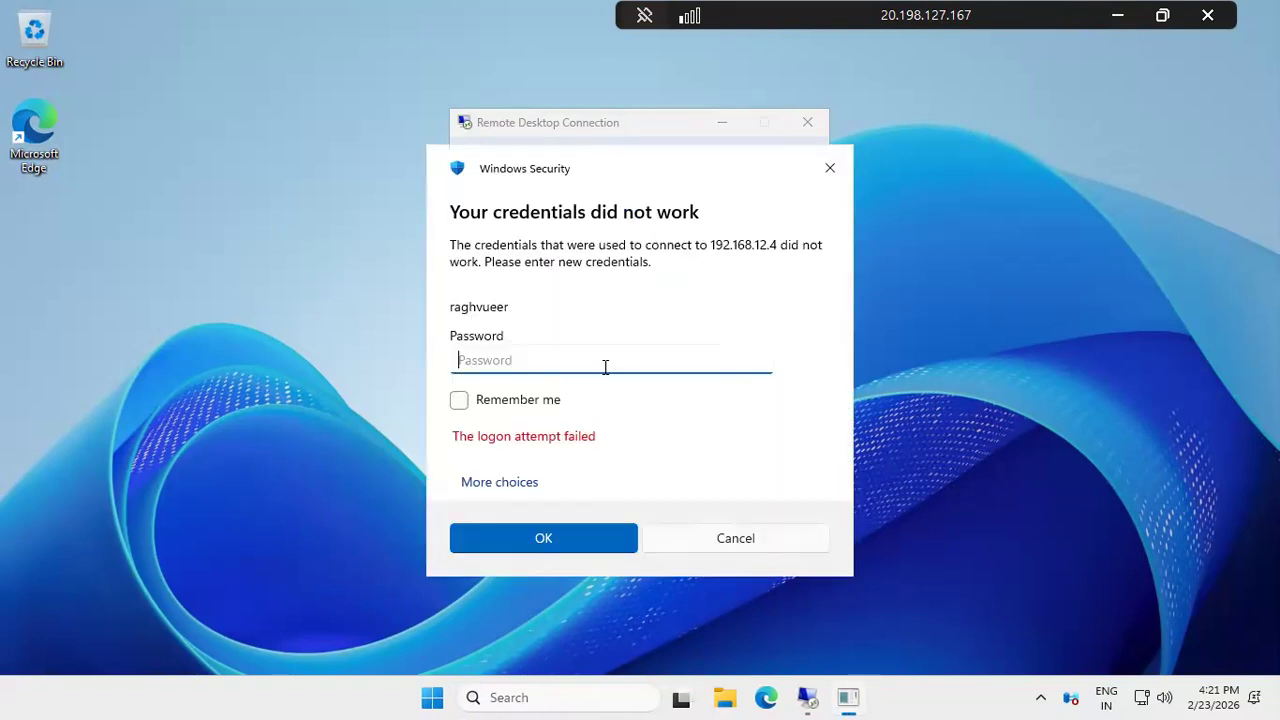
# Step: Retry the sign-in to 192.168.12.4 by entering the account password again several times
pyautogui.write('*')
pyautogui.click(550, 537)
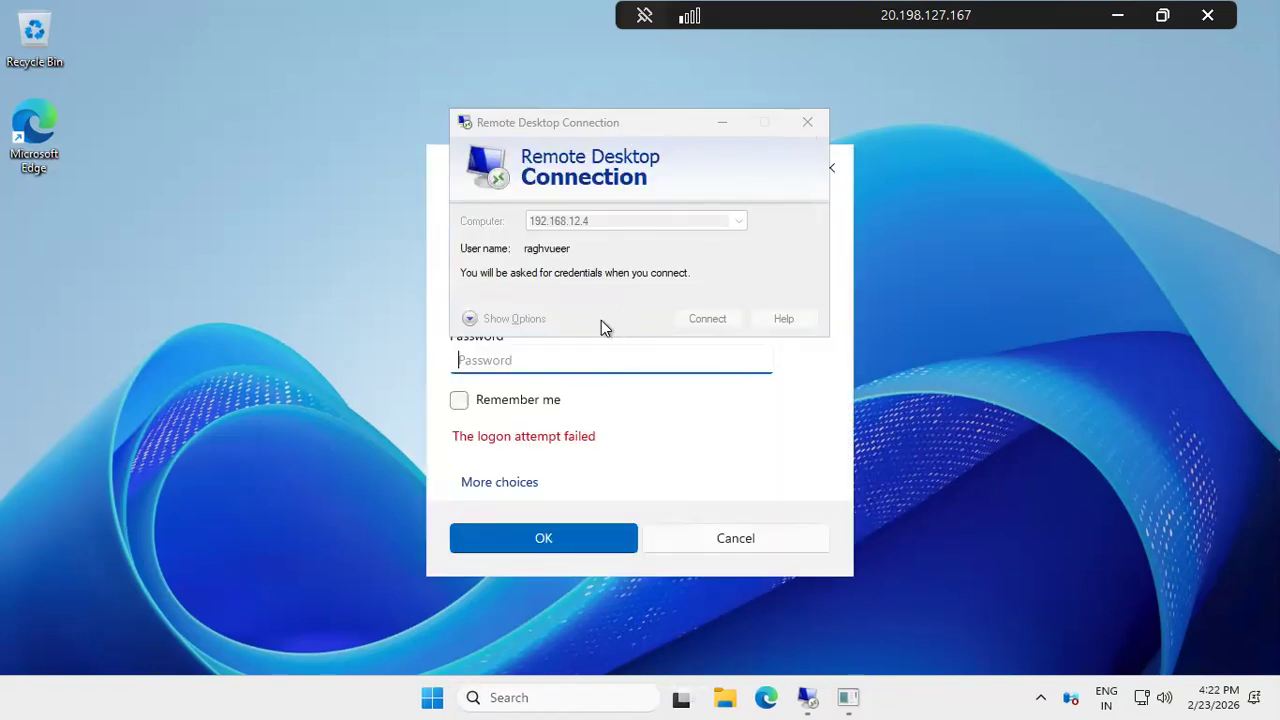
pyautogui.click(571, 354)
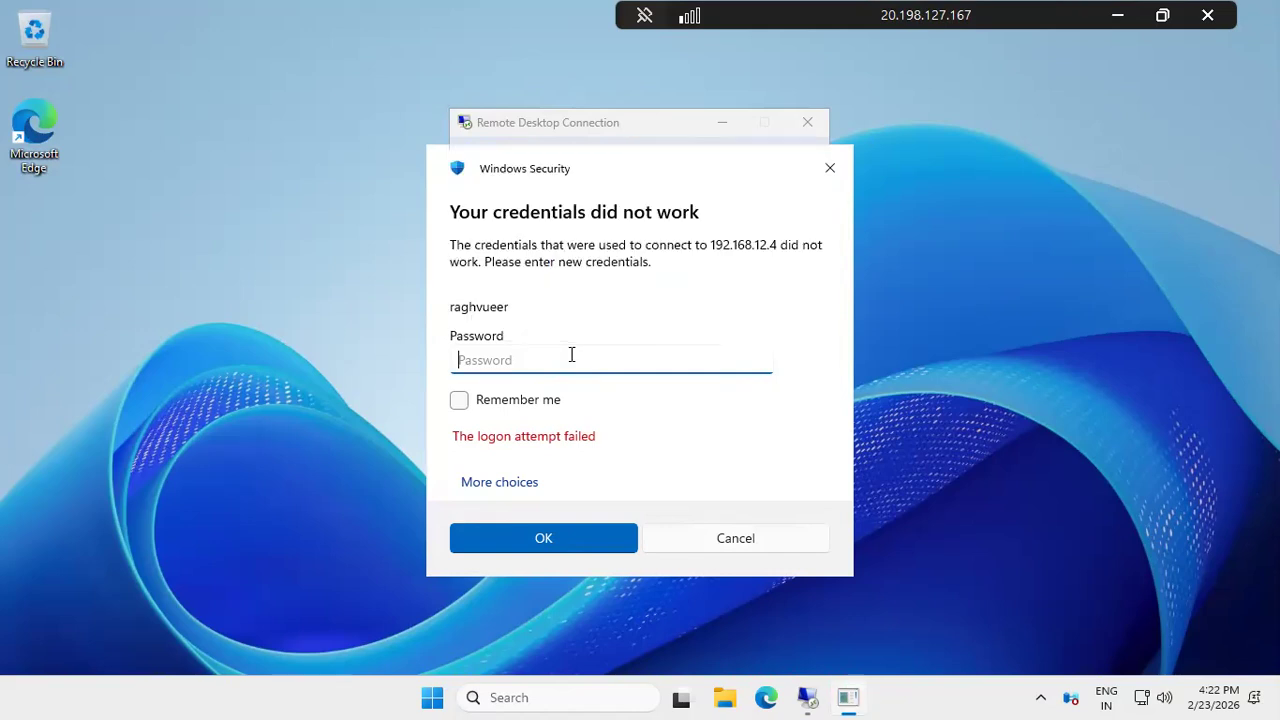
pyautogui.write('•')
pyautogui.click(558, 541)
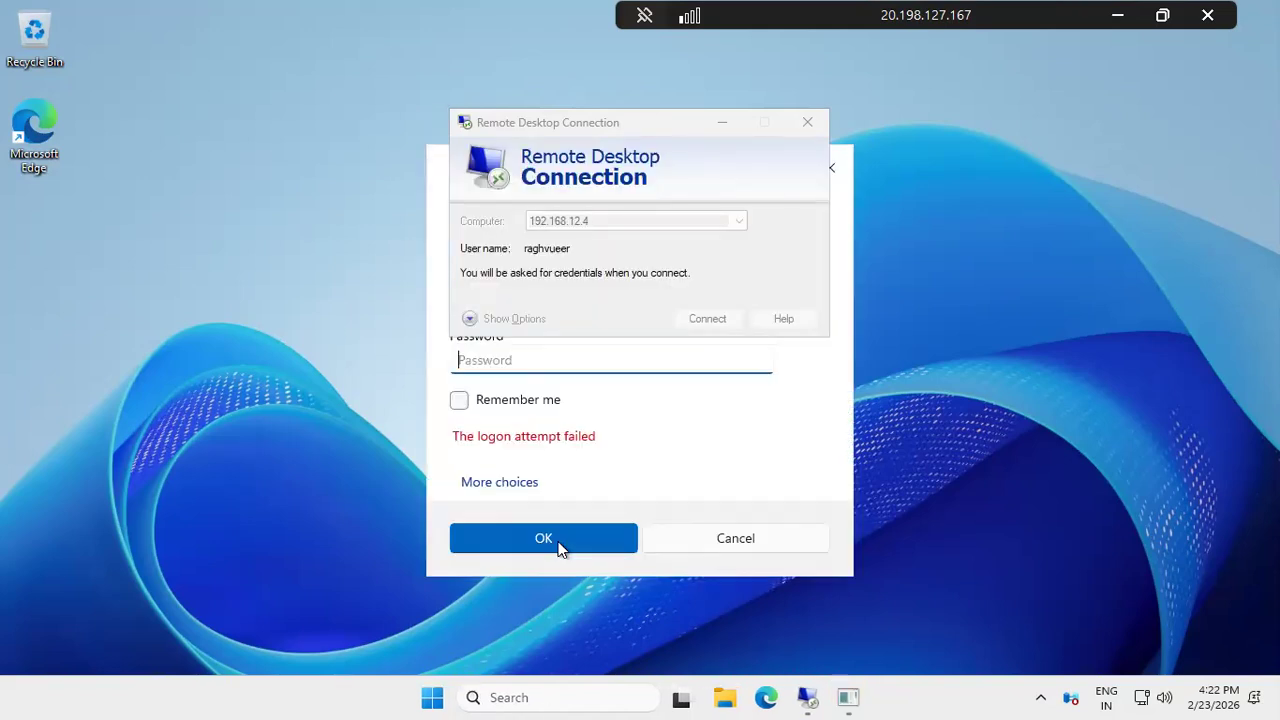
pyautogui.click(611, 369)
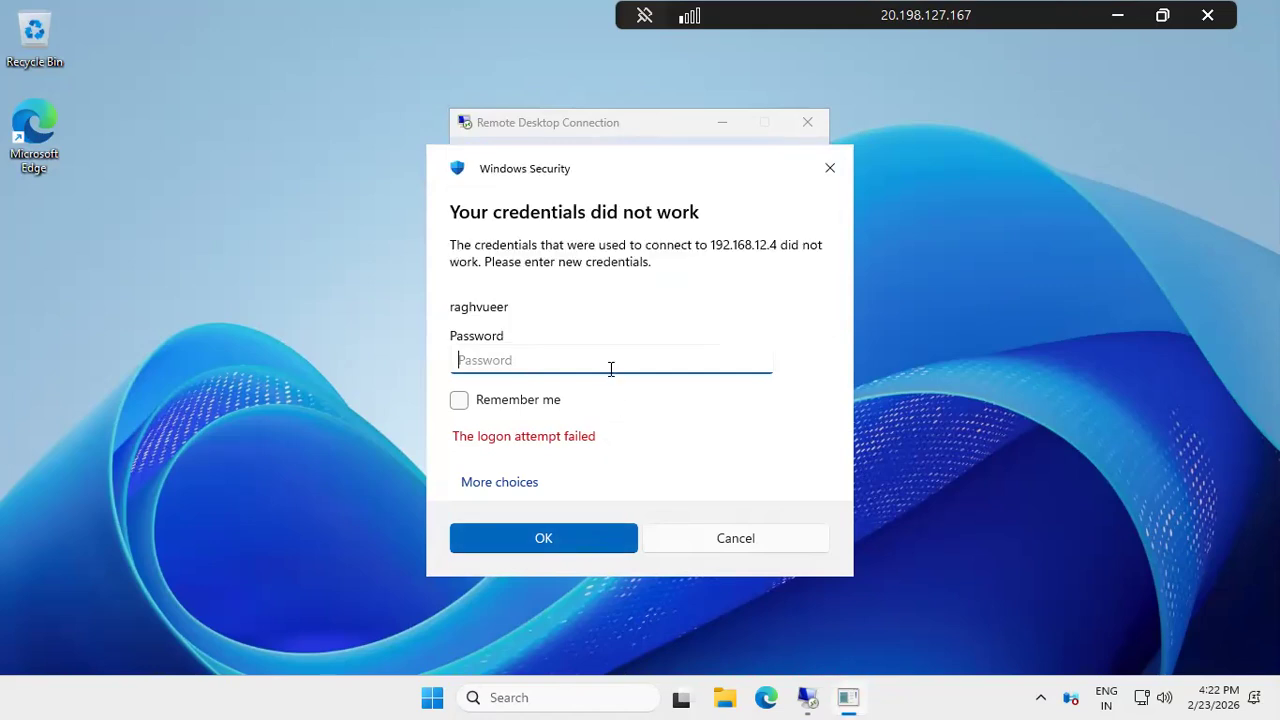
pyautogui.write('••')
pyautogui.click(597, 524)
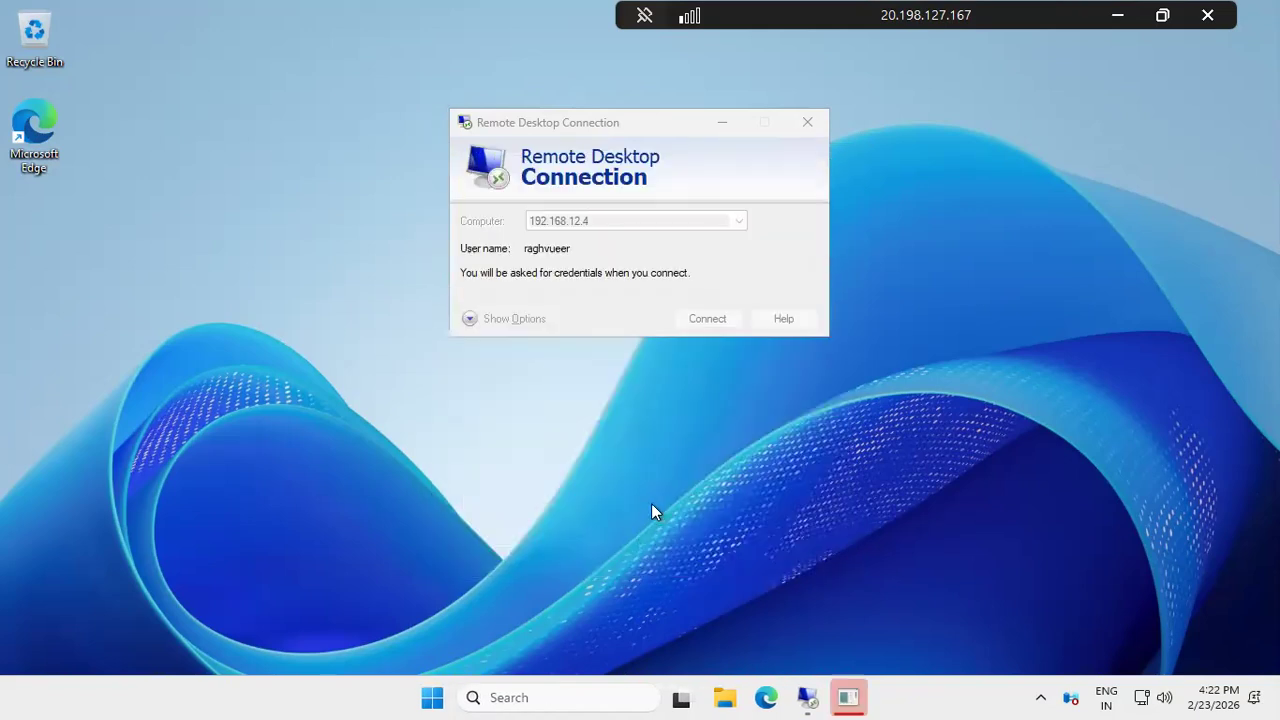
# Step: Cancel the sign-in, close Remote Desktop Connection and return to the Azure portal
pyautogui.click(715, 577)
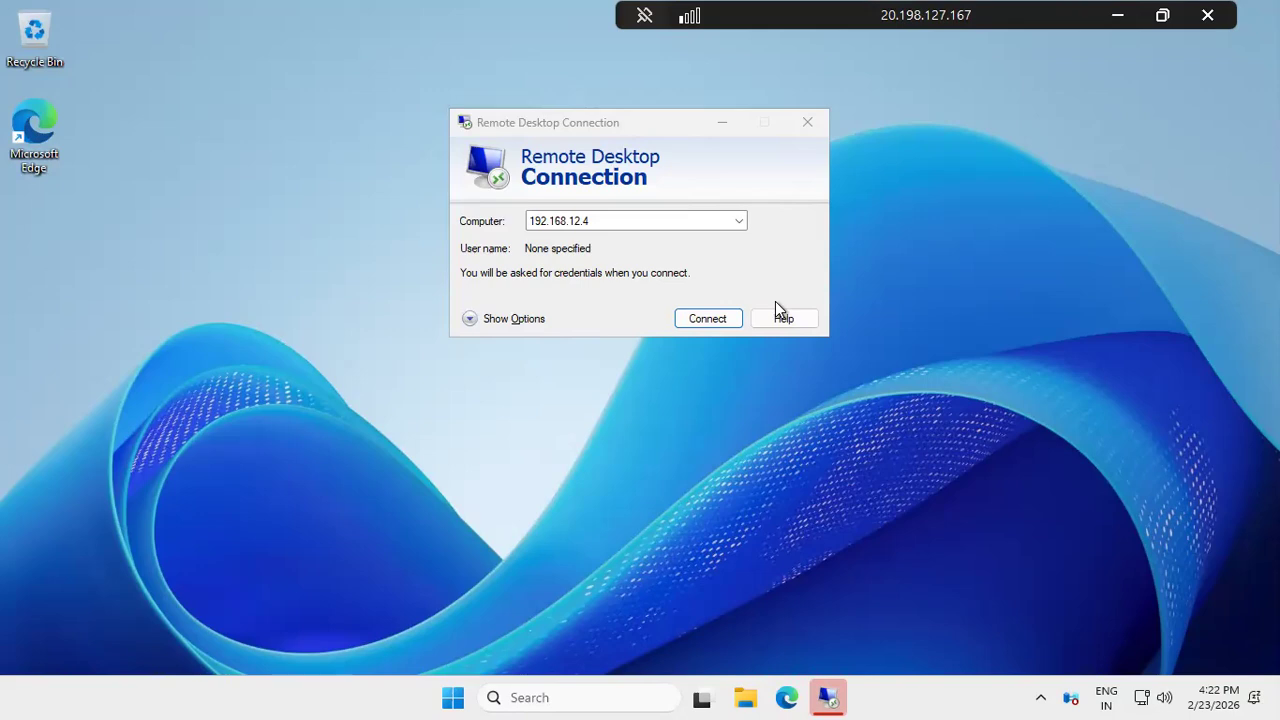
pyautogui.click(814, 127)
pyautogui.click(1116, 14)
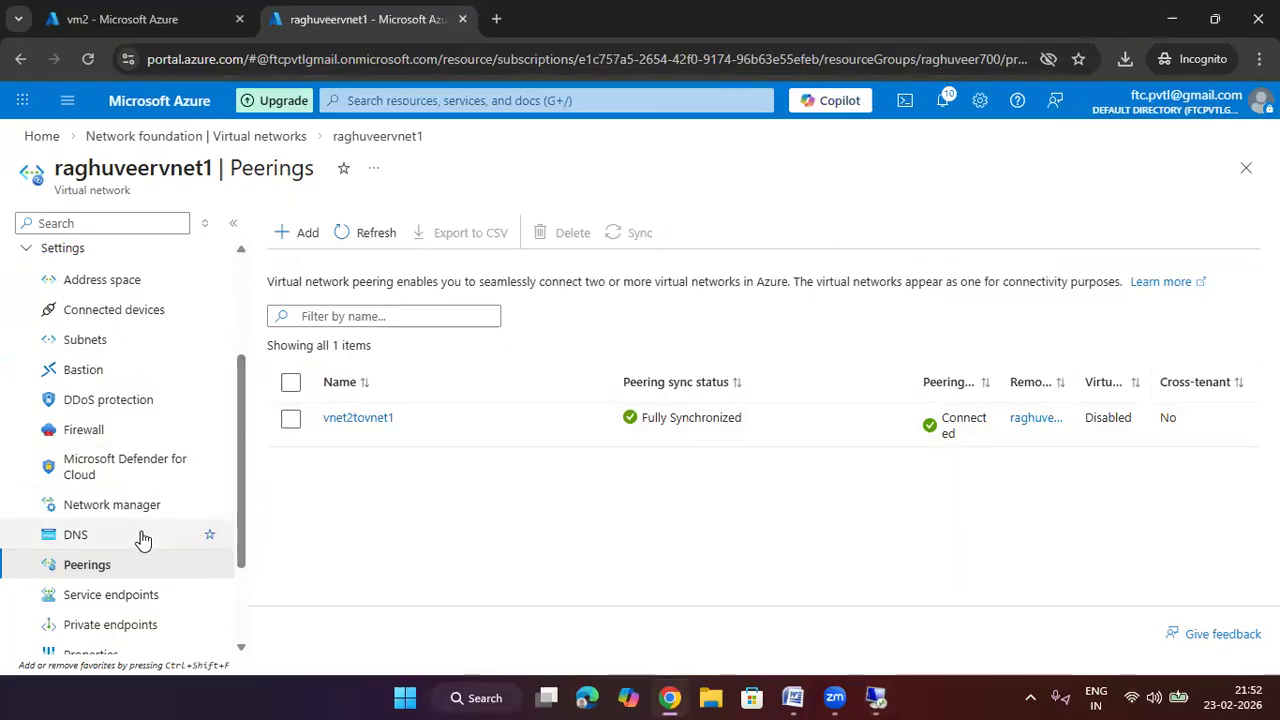
# Step: Delete the peering vnet2tovnet1 from raghuveervnet1, entering "delete" as the confirmation text and confirming the permanent deletion
pyautogui.scroll(-2, 143, 534)
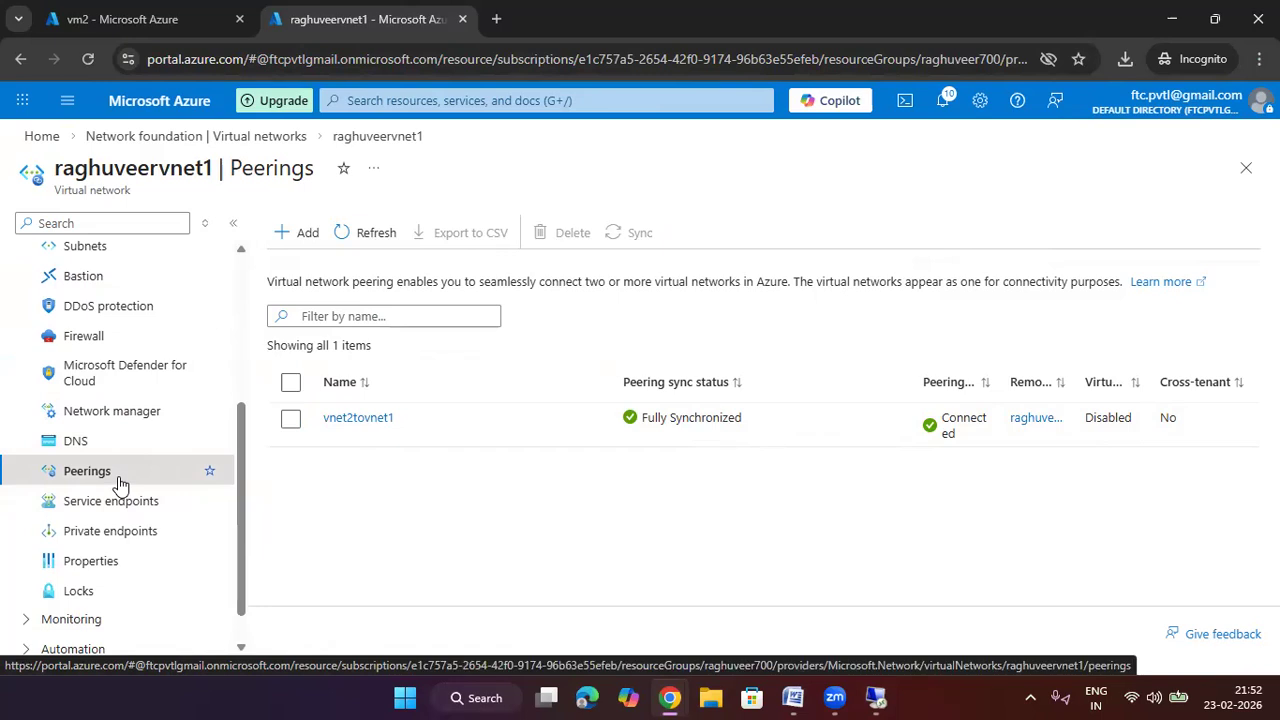
pyautogui.click(290, 419)
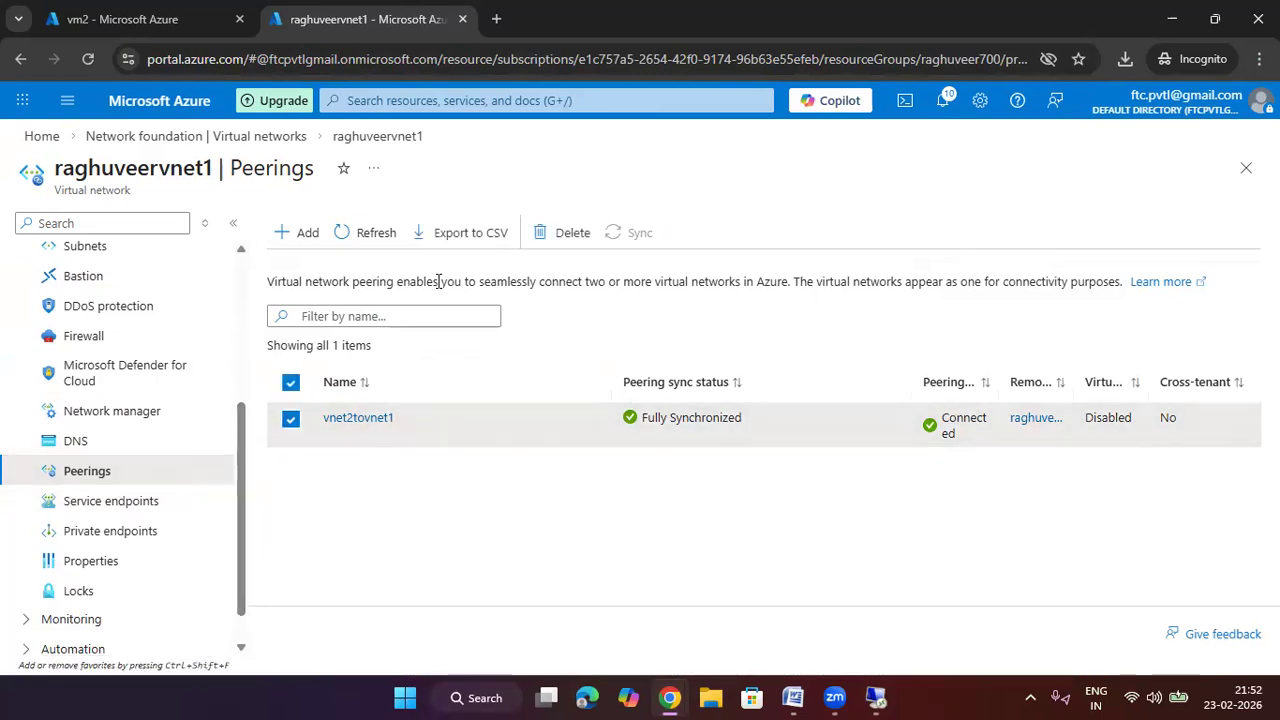
pyautogui.click(562, 232)
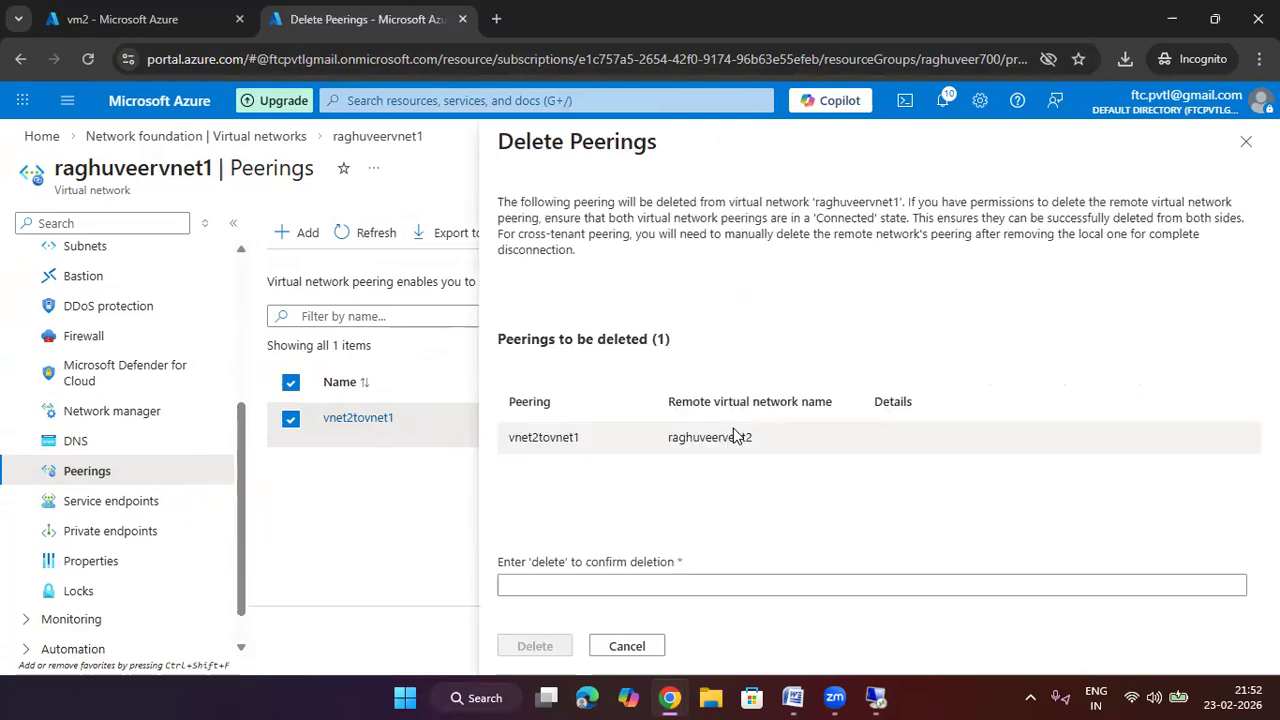
pyautogui.click(680, 580)
pyautogui.write('d')
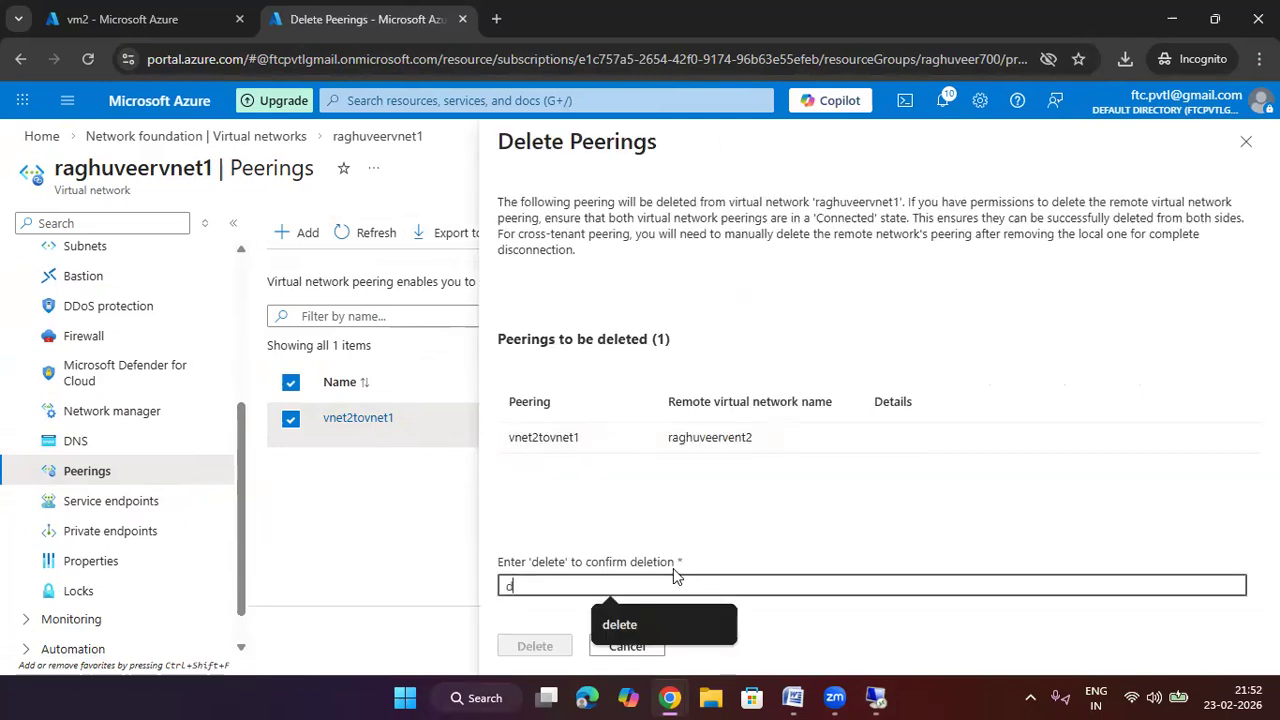
pyautogui.write('elete')
pyautogui.press('BackSpace')
pyautogui.press('BackSpace')
pyautogui.write('ete')
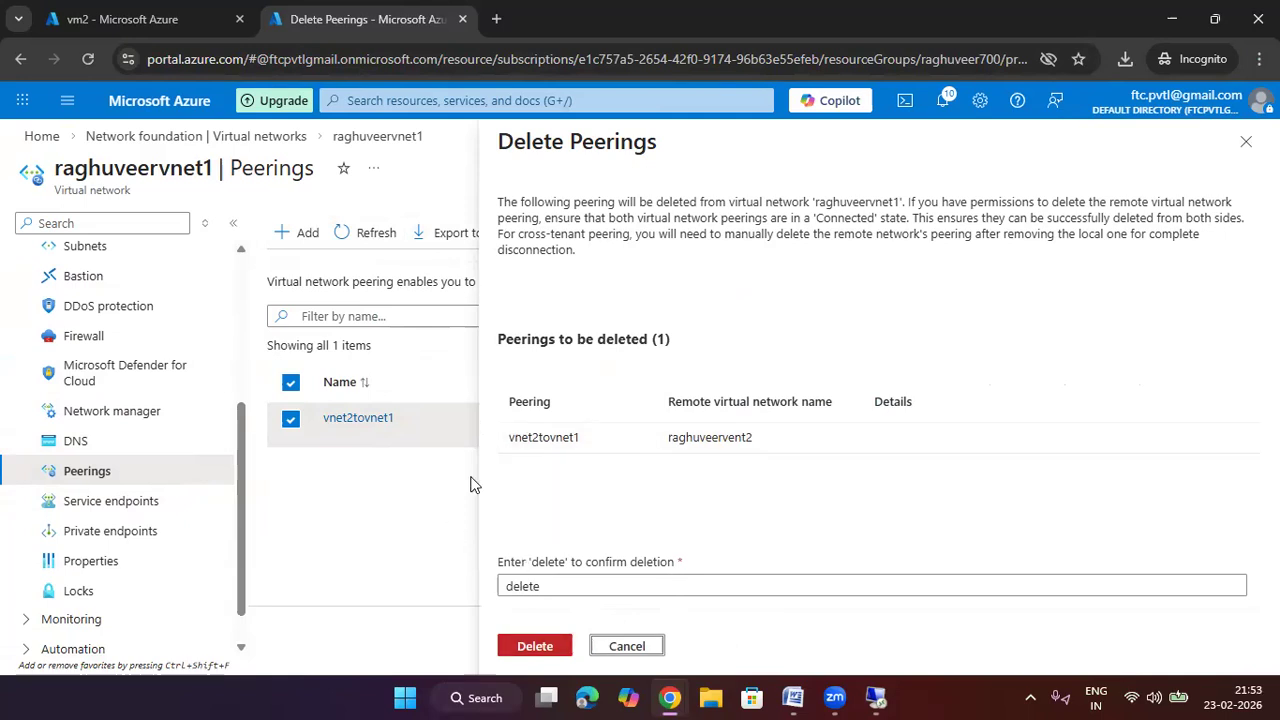
pyautogui.click(515, 587)
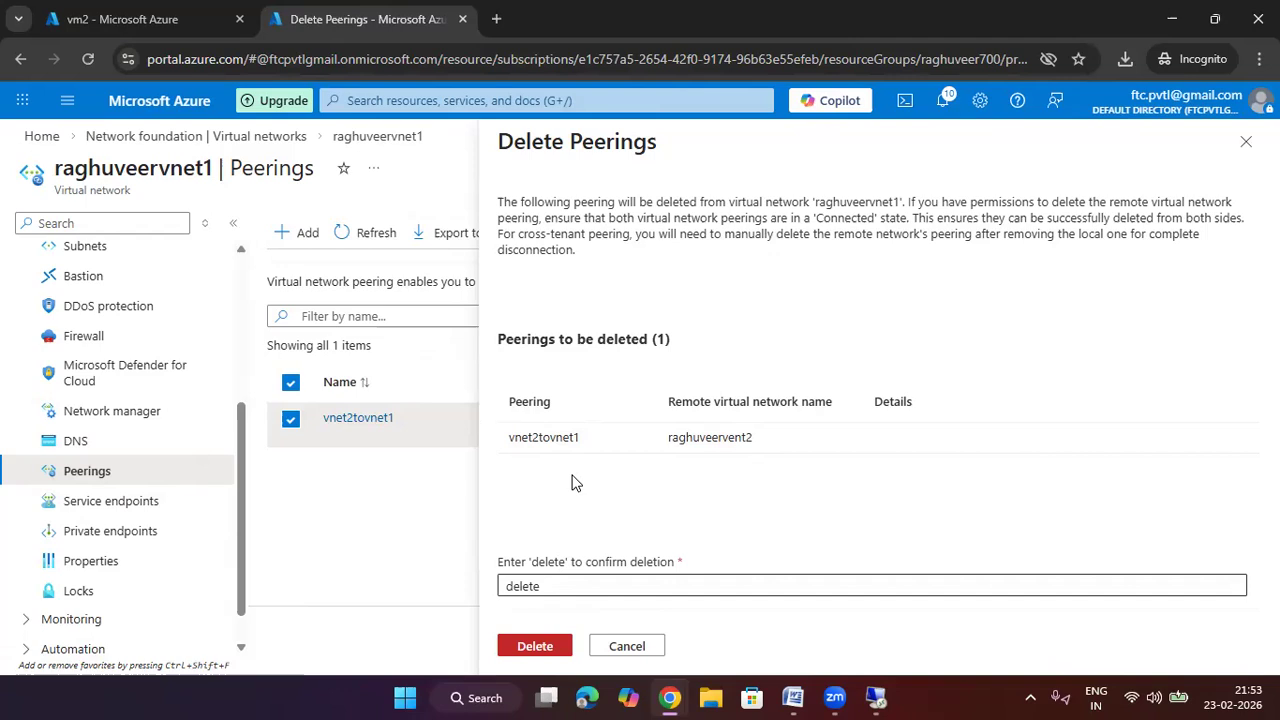
pyautogui.click(548, 646)
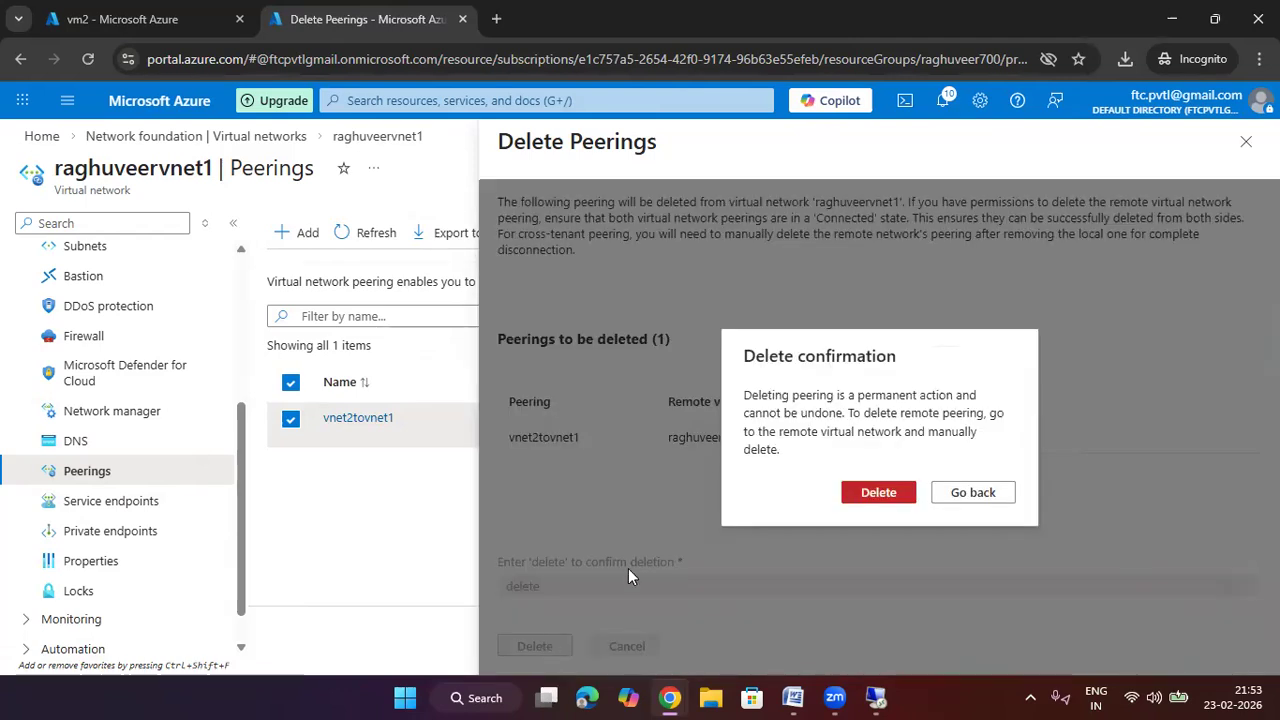
pyautogui.click(868, 491)
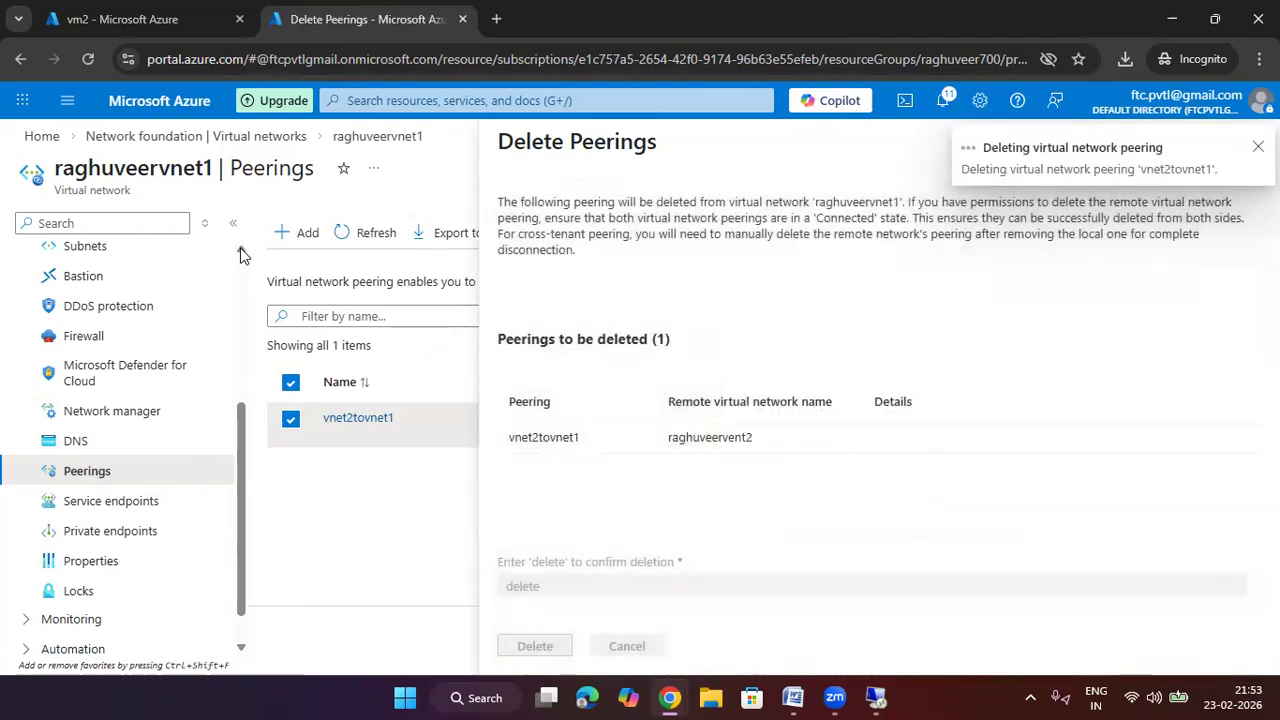
# Step: Leave the peering page and open the overview of vm2 from the virtual machines list
pyautogui.click(41, 136)
pyautogui.click(143, 20)
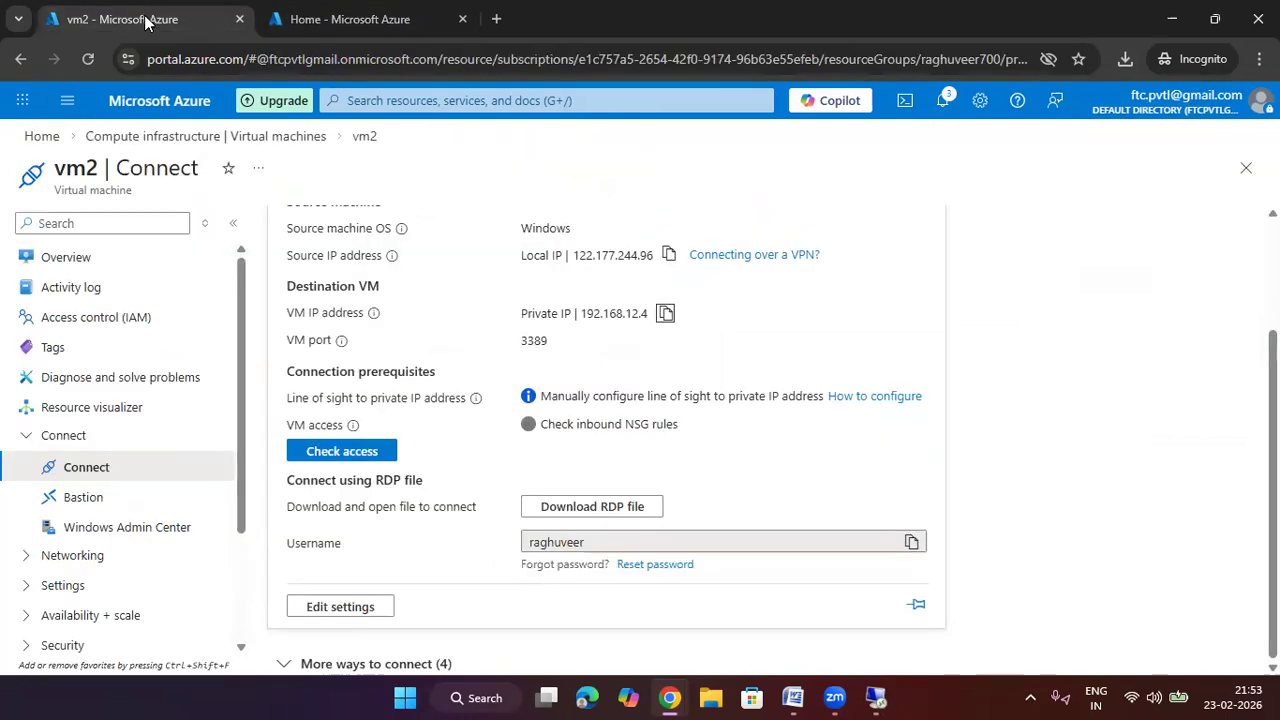
pyautogui.click(41, 136)
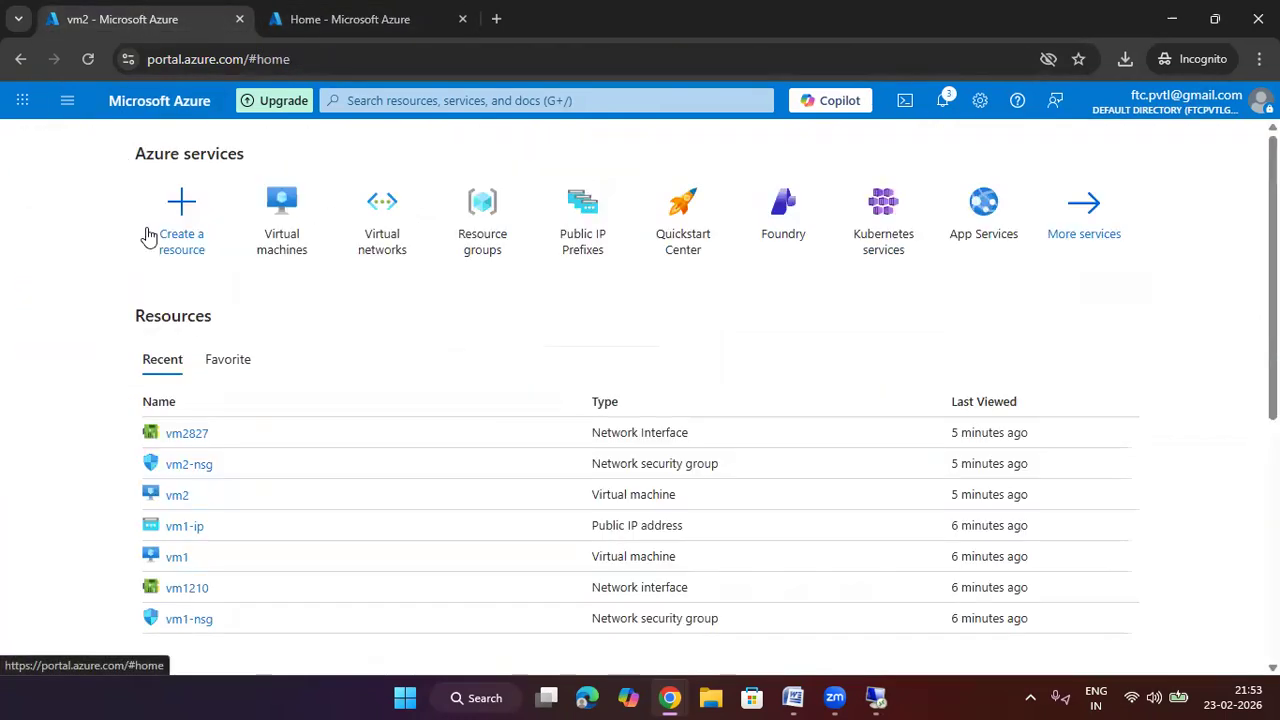
pyautogui.click(282, 242)
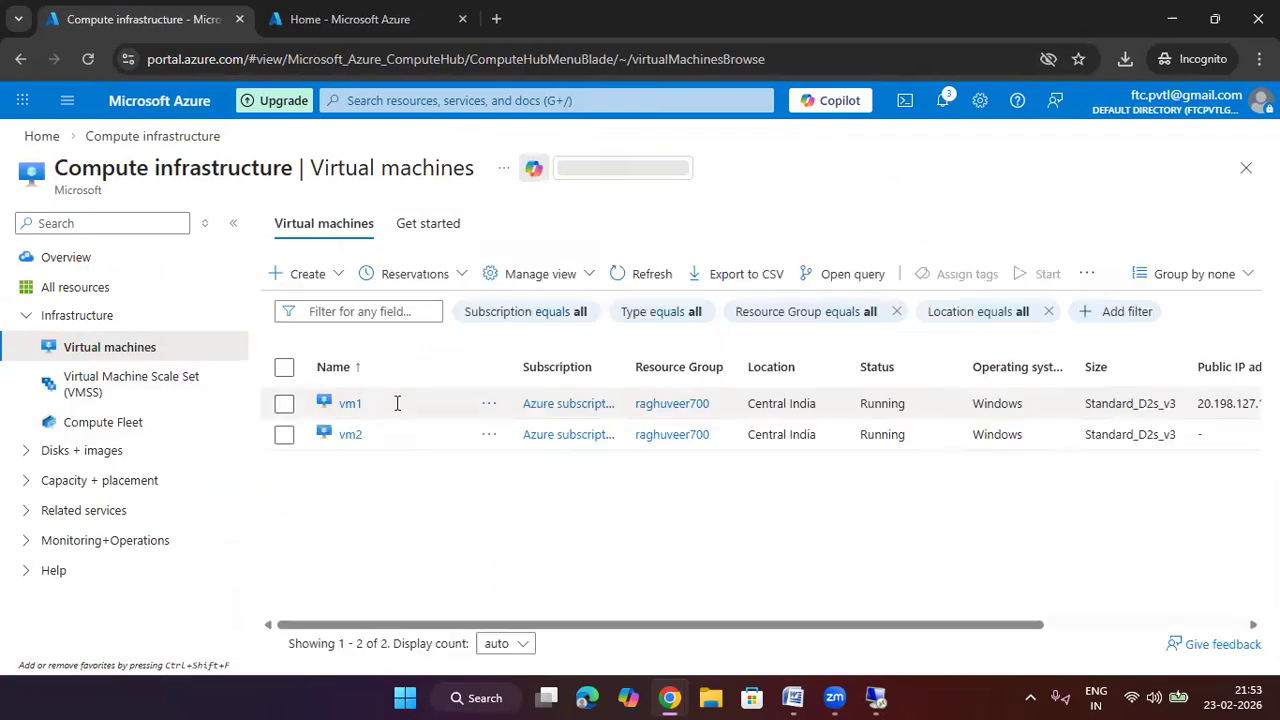
pyautogui.click(349, 435)
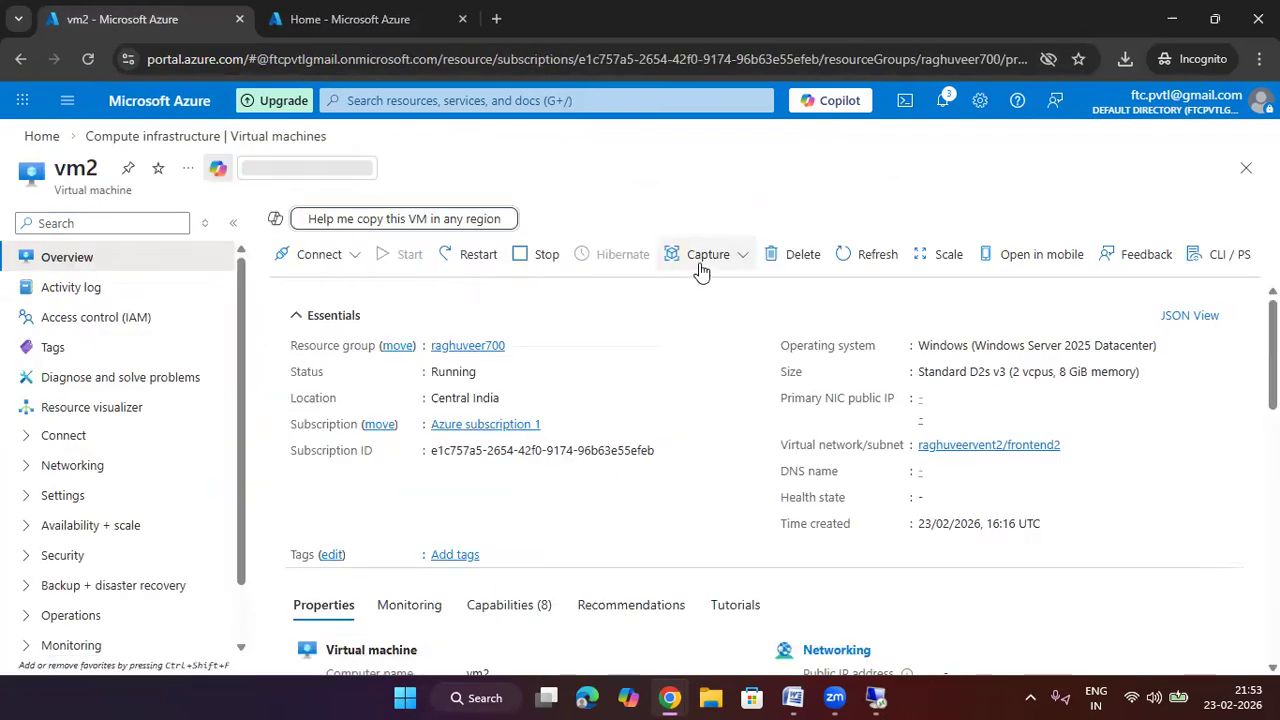
# Step: Force delete vm2 together with its OS disk and network interfaces, acknowledging the deletion
pyautogui.click(795, 254)
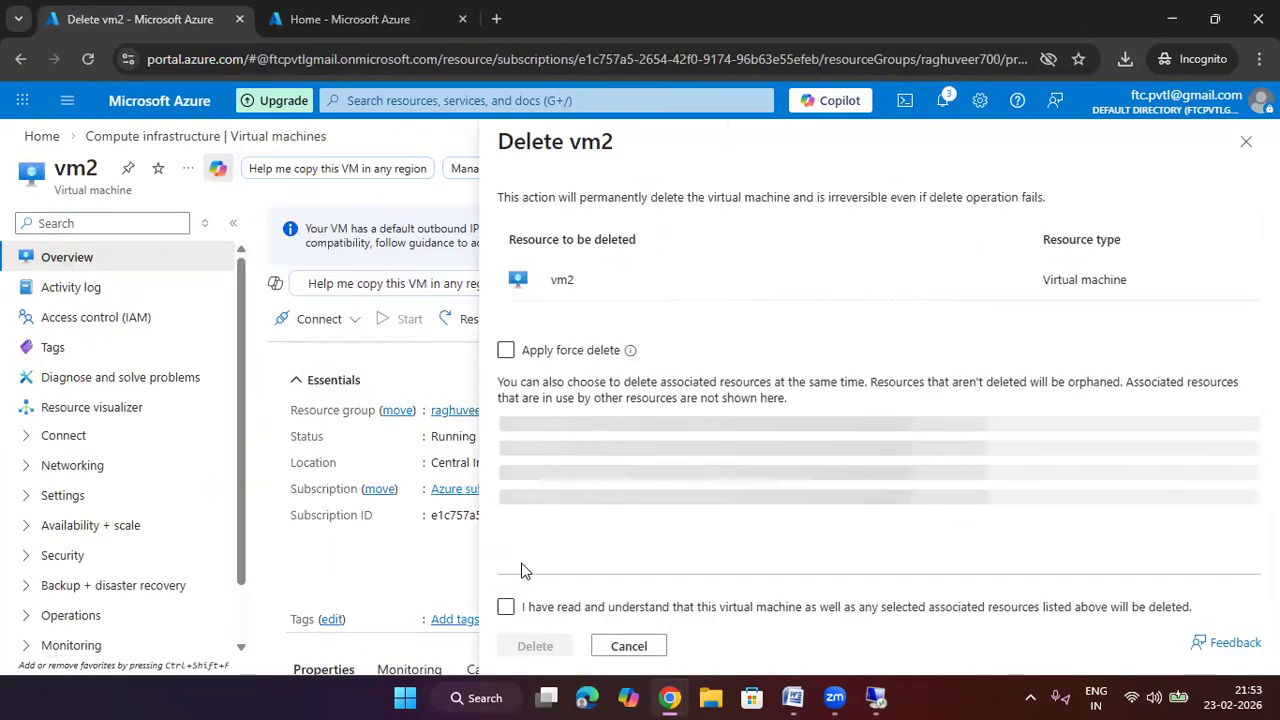
pyautogui.click(506, 607)
pyautogui.click(506, 350)
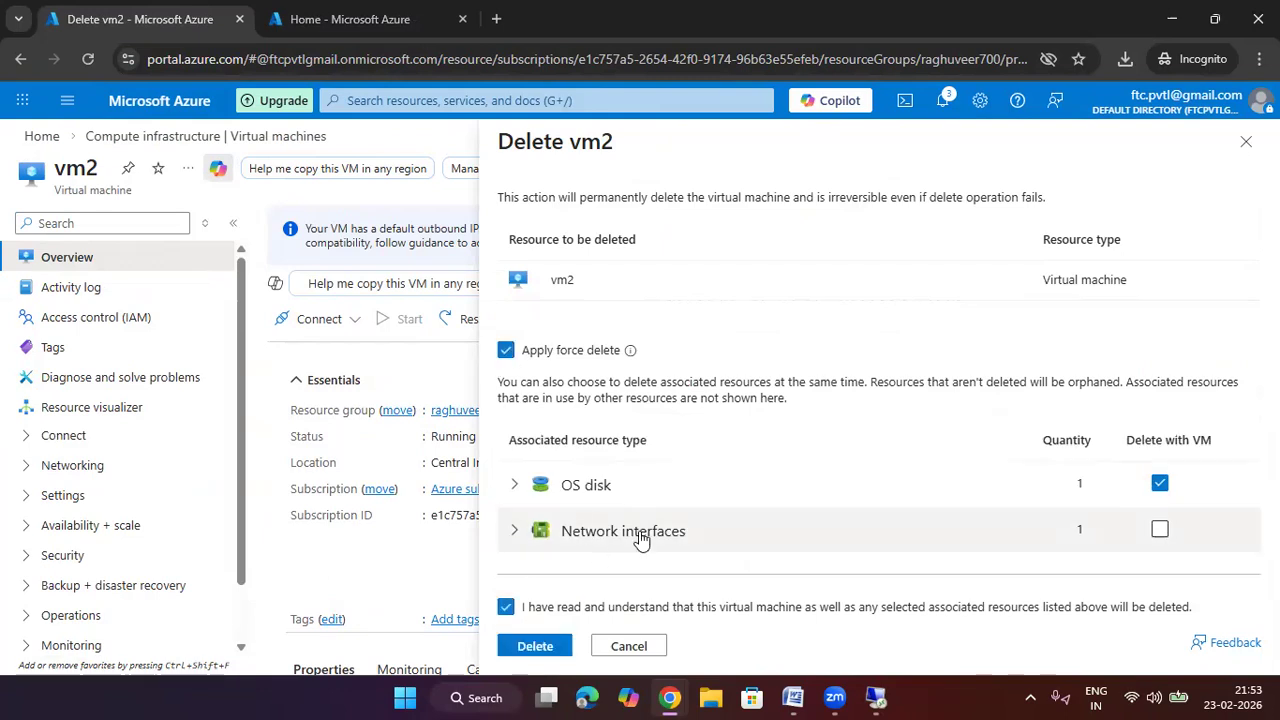
pyautogui.click(1160, 529)
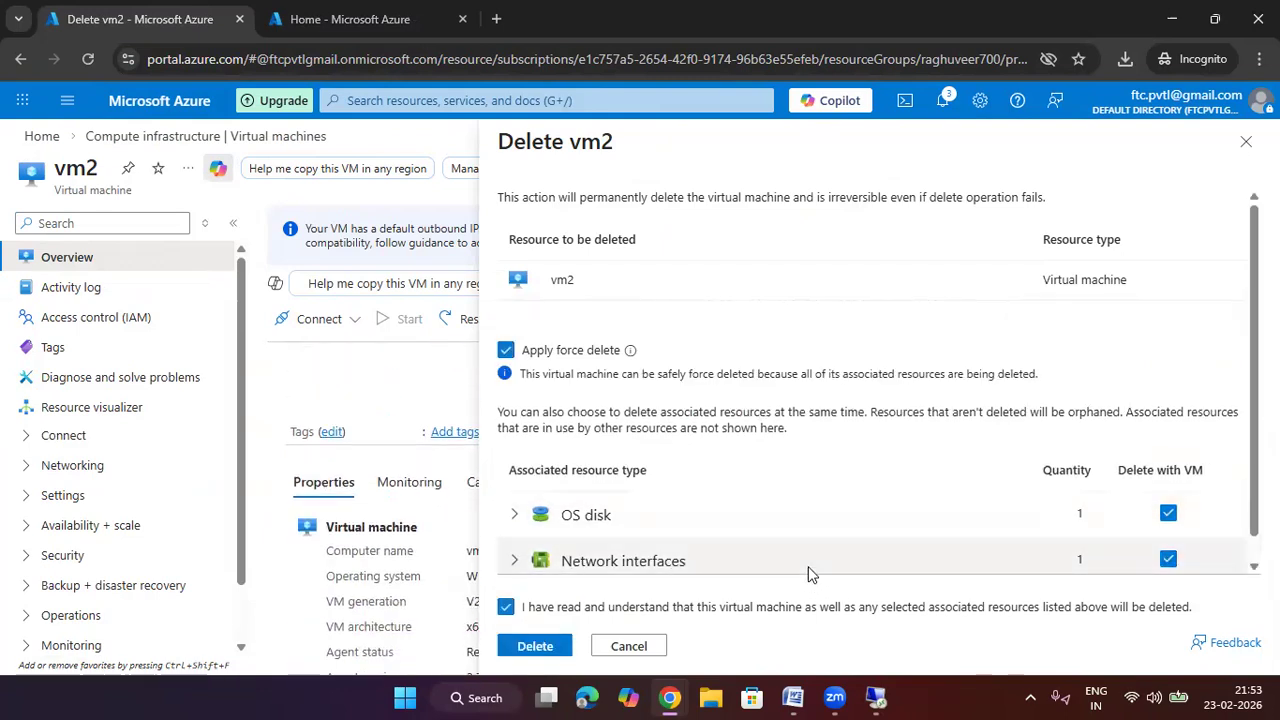
pyautogui.scroll(-1, 811, 574)
pyautogui.click(534, 645)
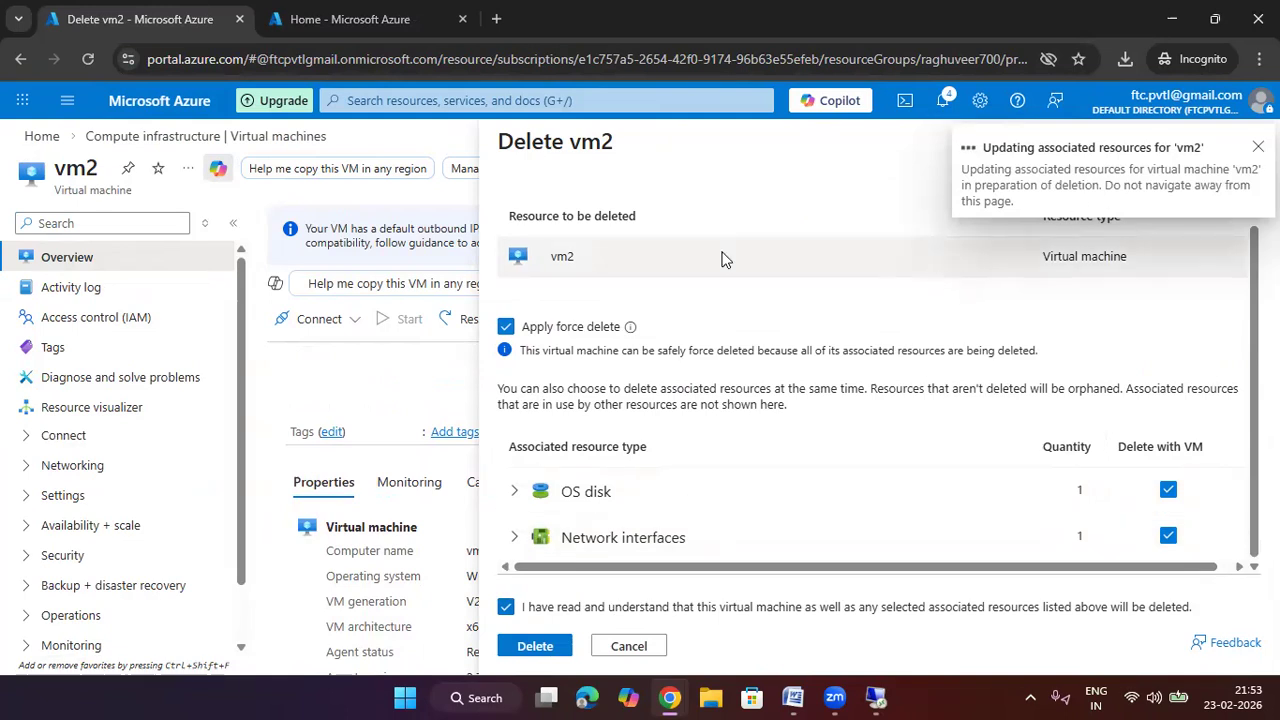
# Step: Open raghuveervent2 from the virtual networks list and try to delete it
pyautogui.click(345, 19)
pyautogui.click(288, 252)
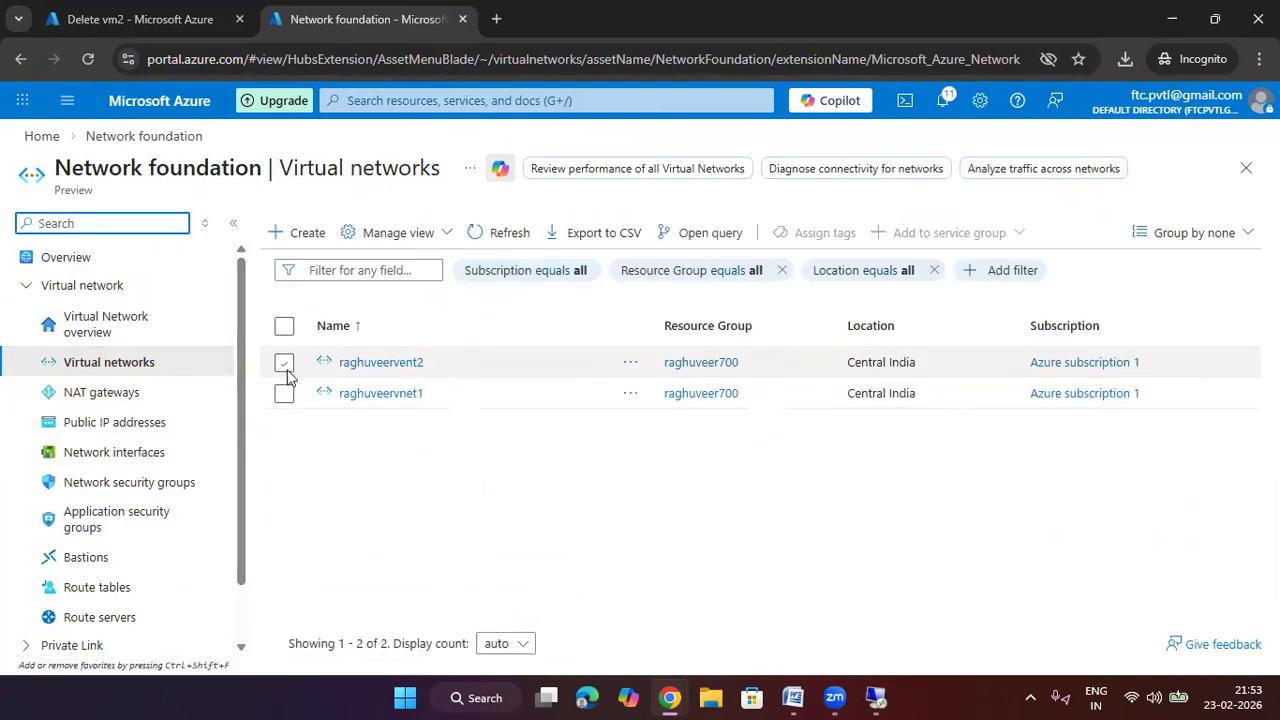
pyautogui.click(284, 363)
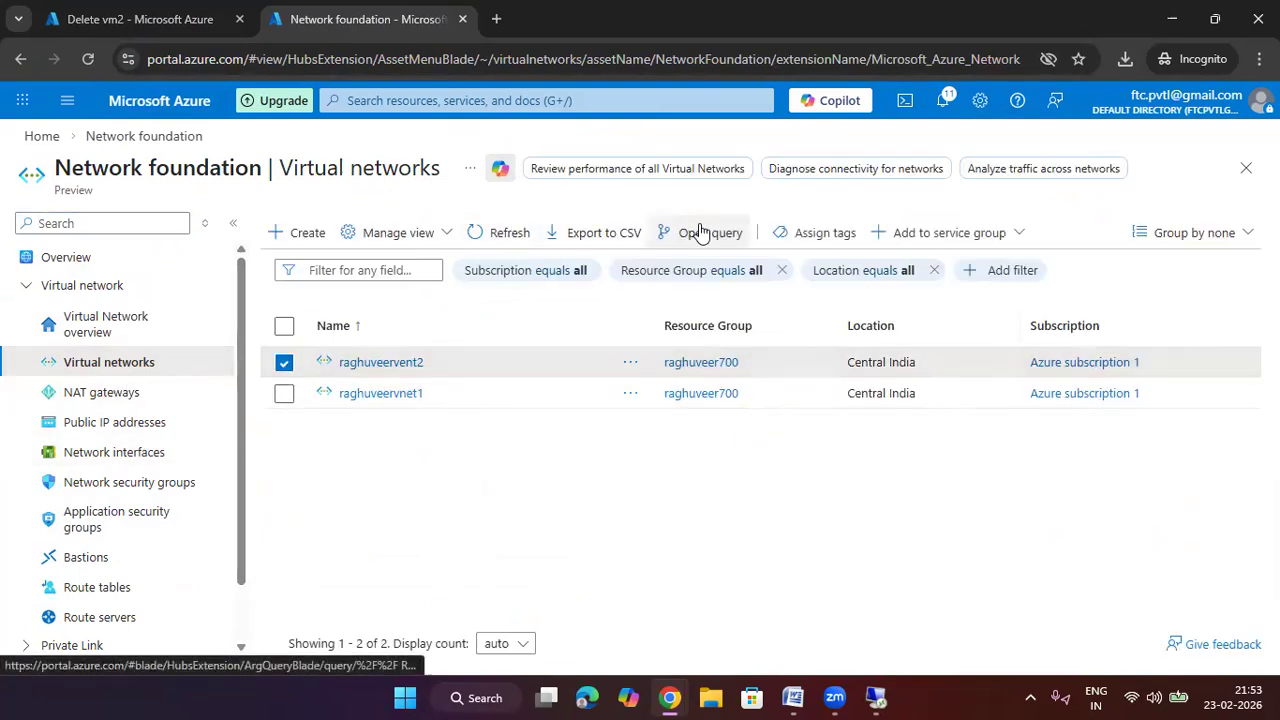
pyautogui.click(378, 362)
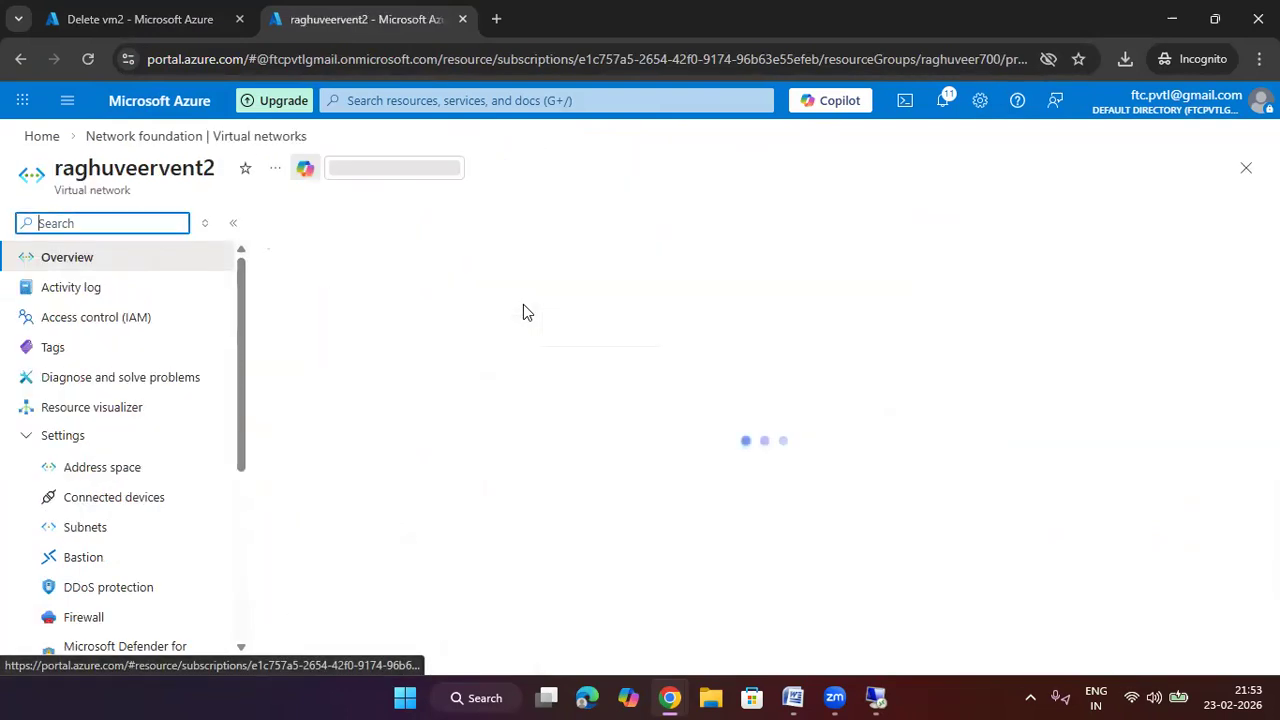
pyautogui.click(408, 236)
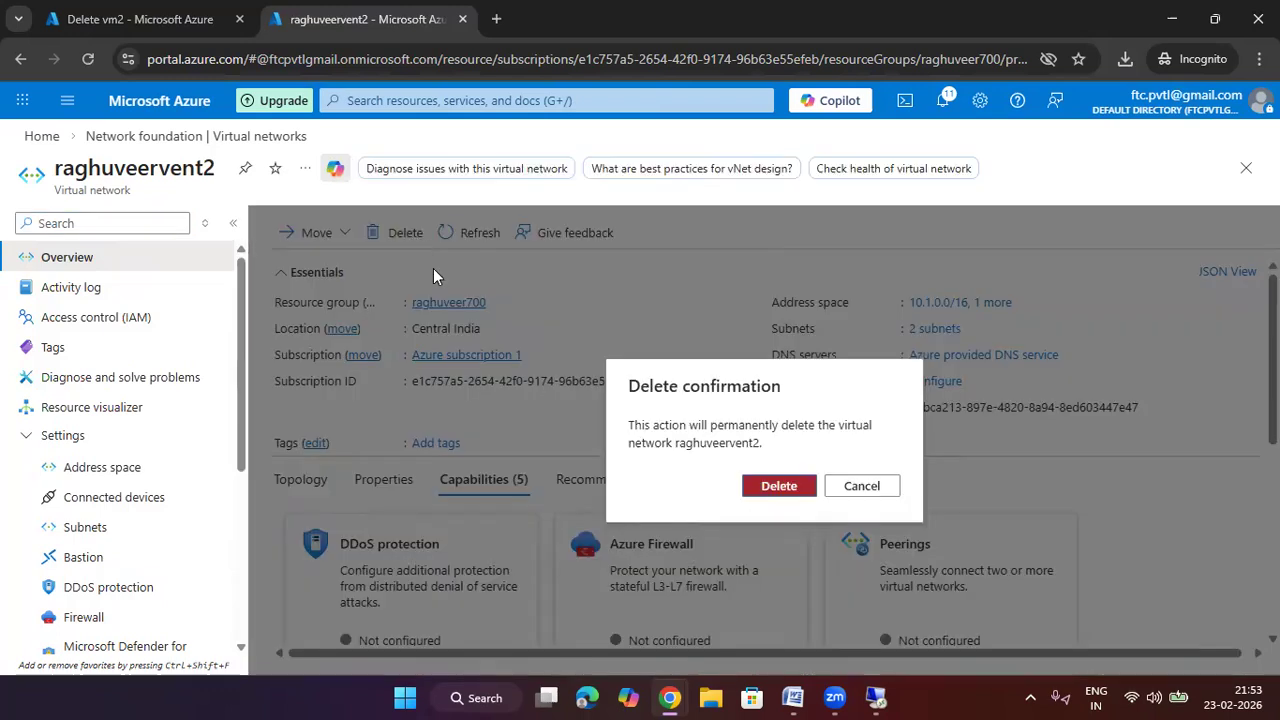
pyautogui.click(779, 487)
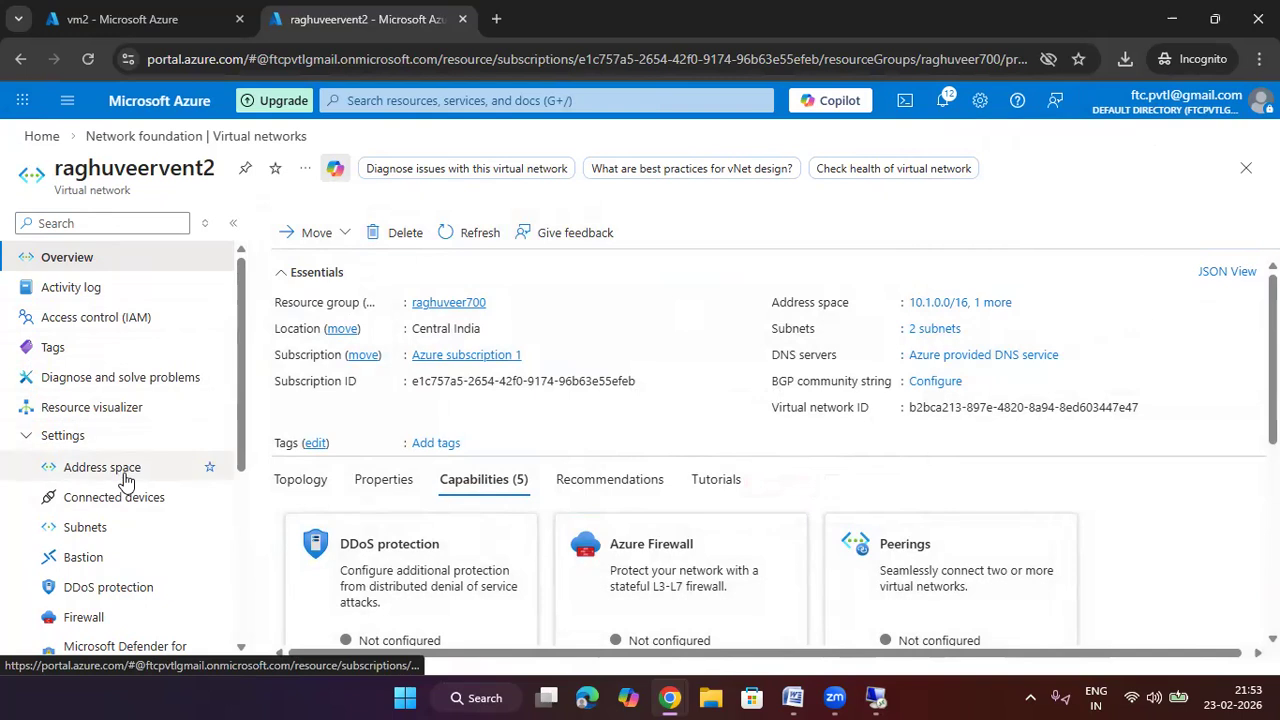
# Step: Reopen raghuveervent2 from the virtual networks list and delete it again, confirming the deletion
pyautogui.click(175, 141)
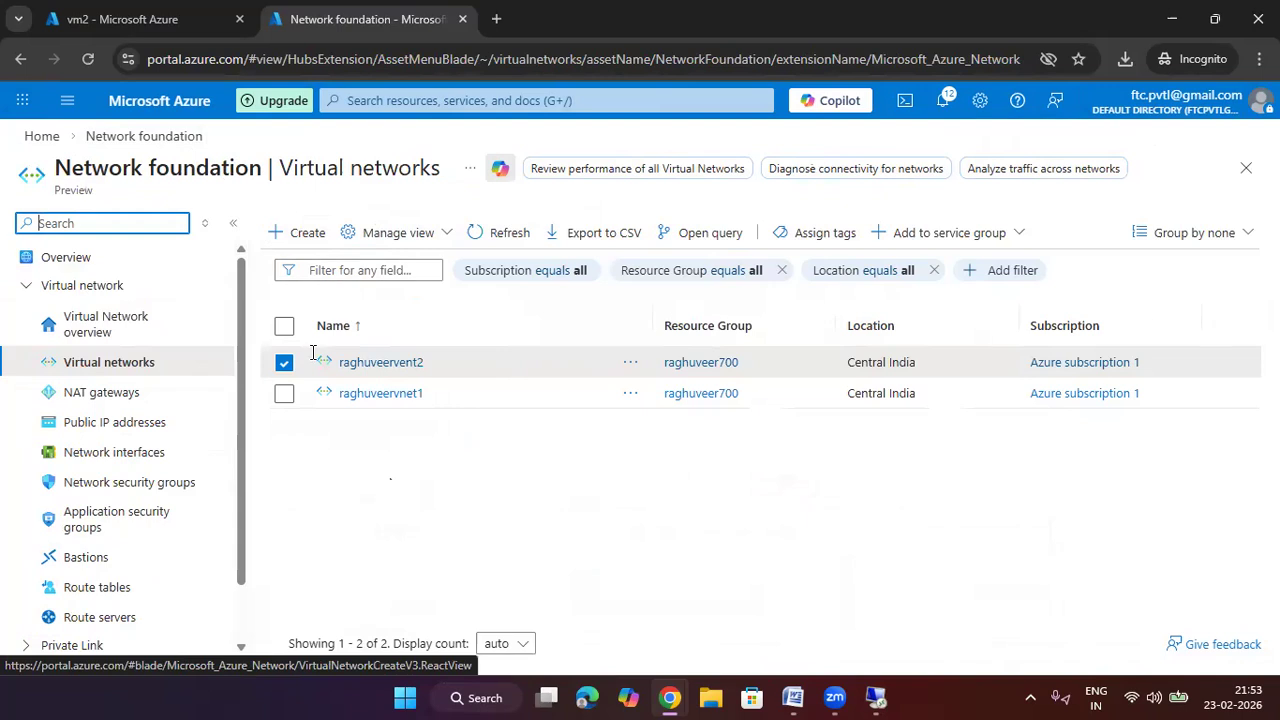
pyautogui.click(383, 363)
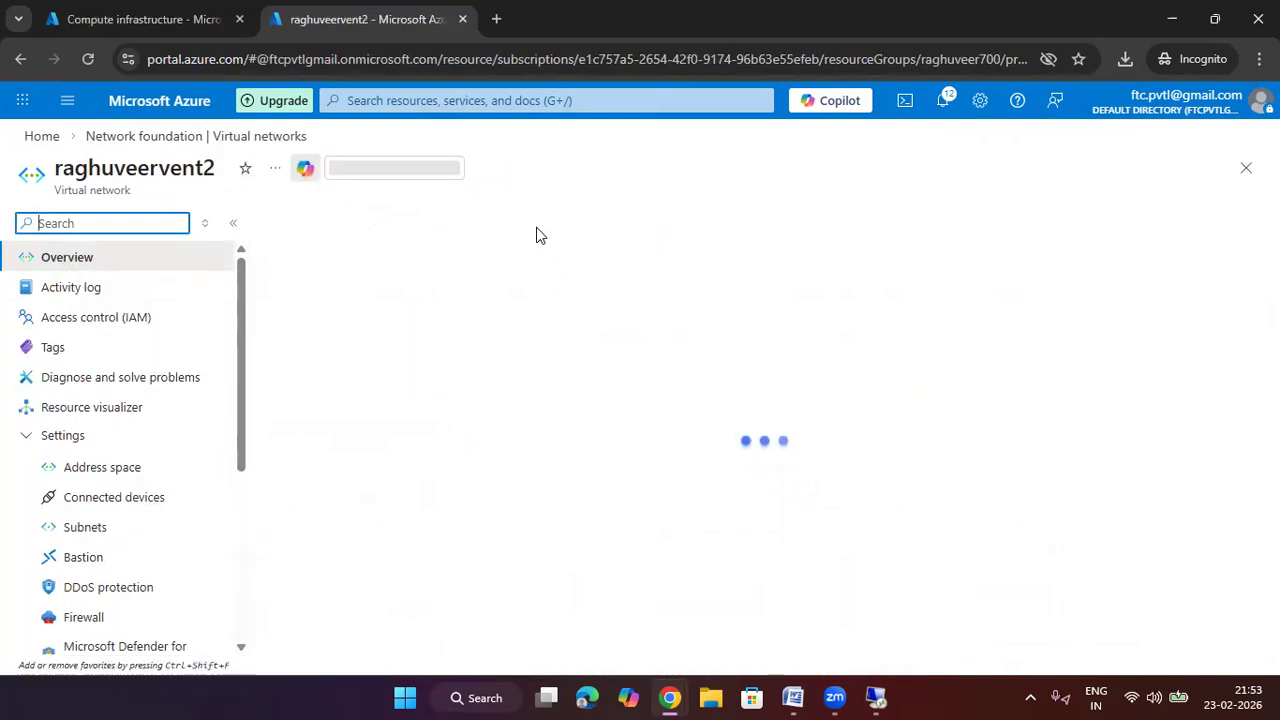
pyautogui.click(405, 233)
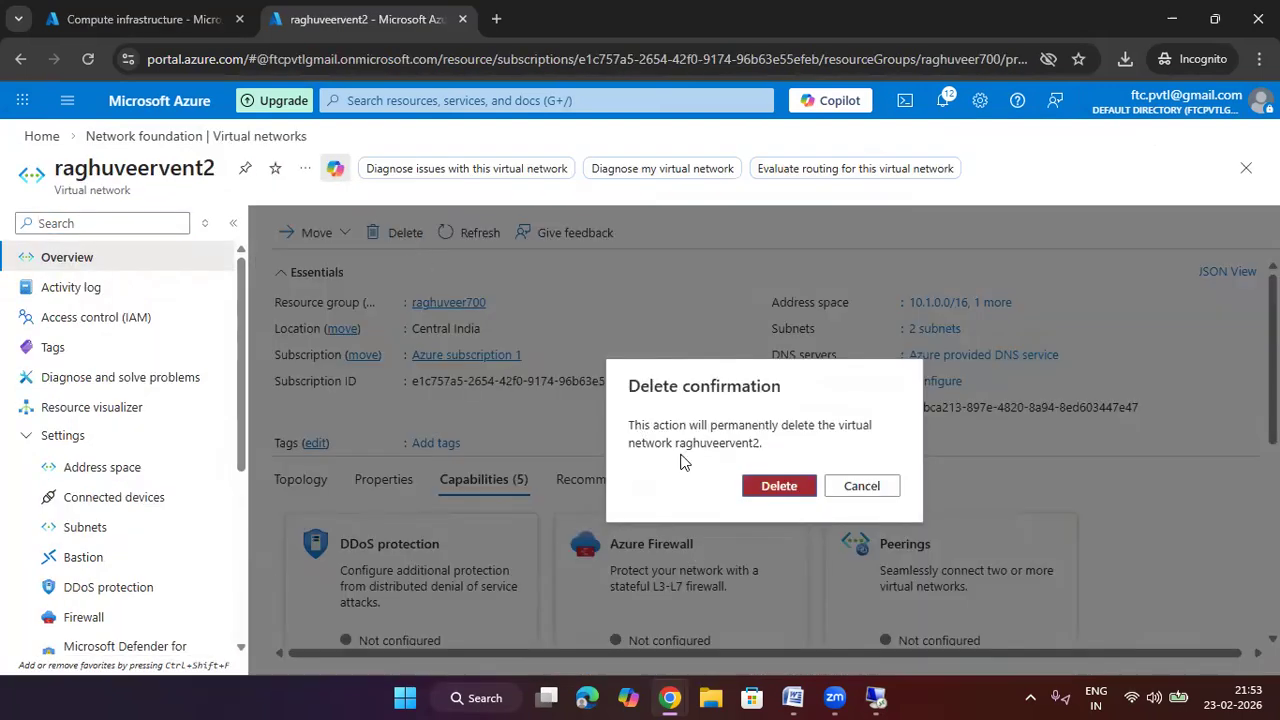
pyautogui.click(754, 487)
pyautogui.click(797, 493)
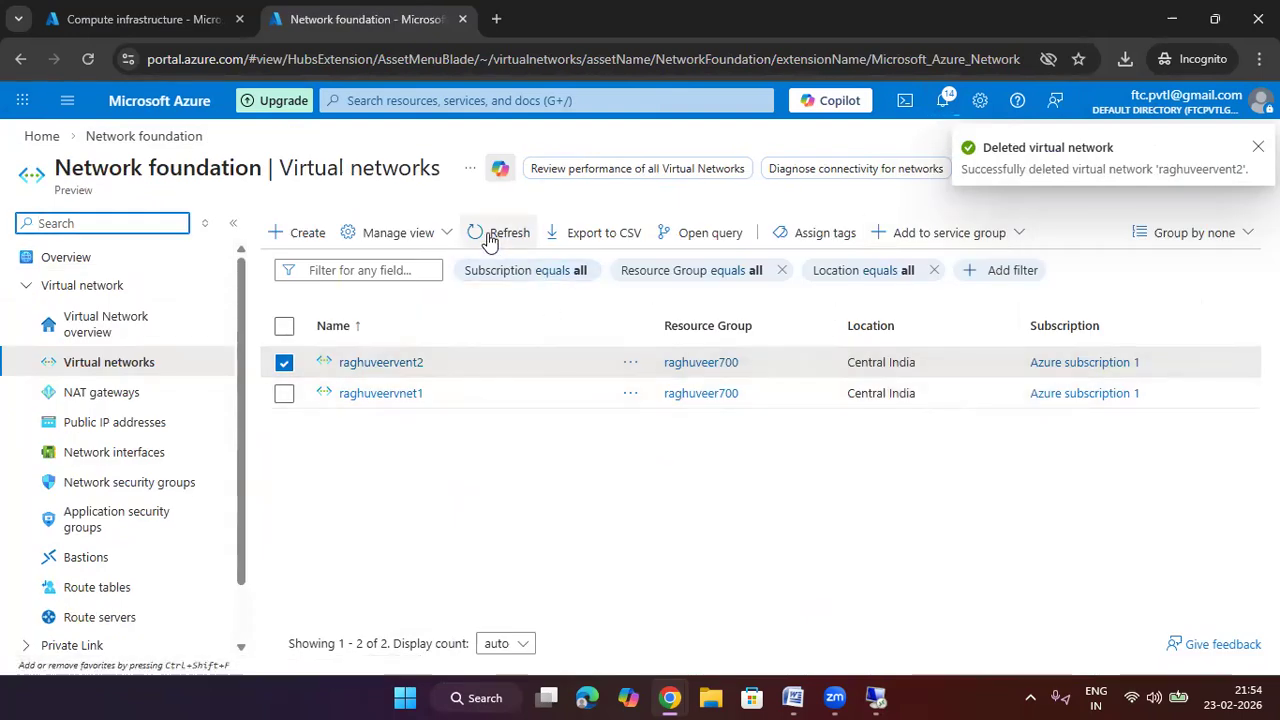
# Step: Refresh the virtual networks list several times, staying in the current view instead of the simplified one
pyautogui.click(498, 232)
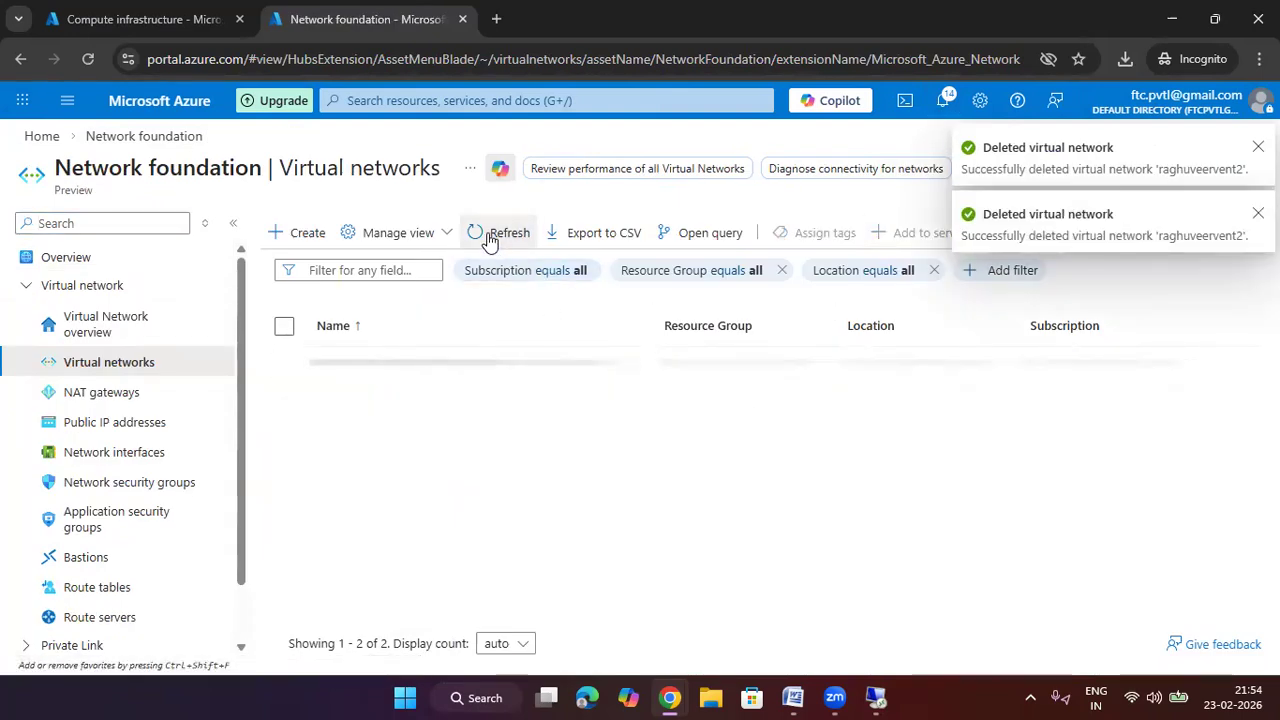
pyautogui.click(489, 237)
pyautogui.click(489, 239)
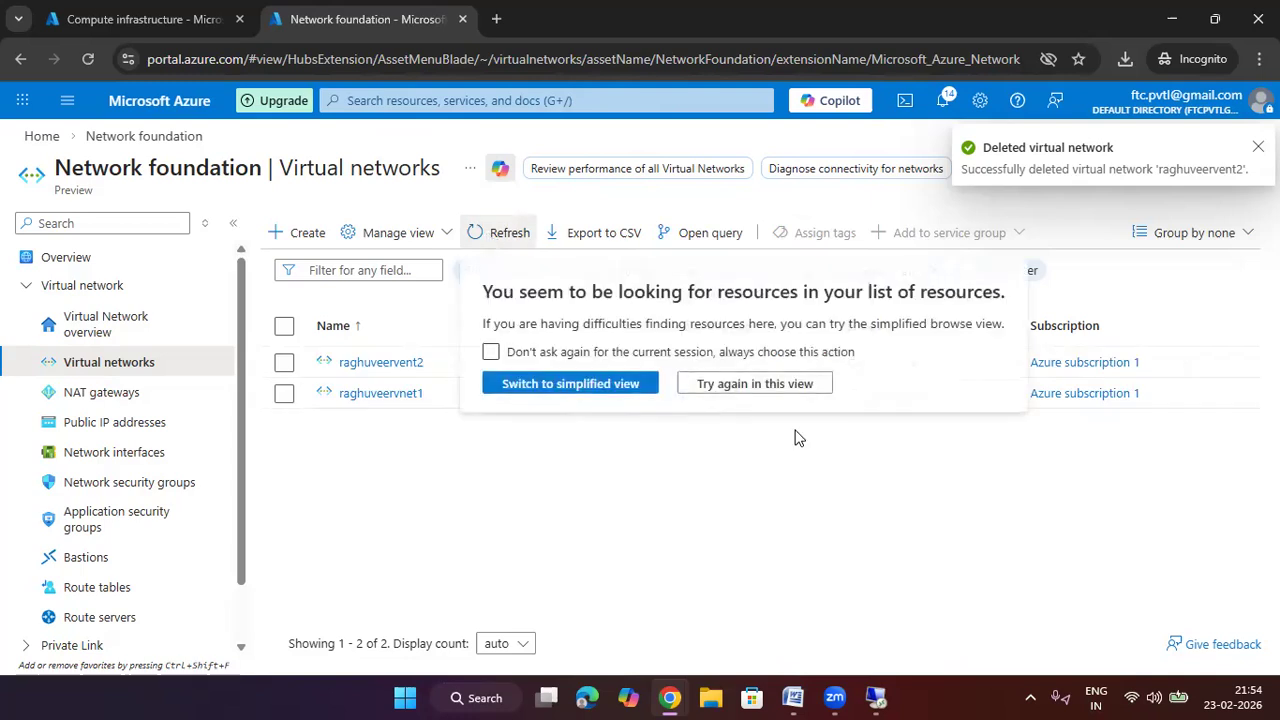
pyautogui.click(800, 388)
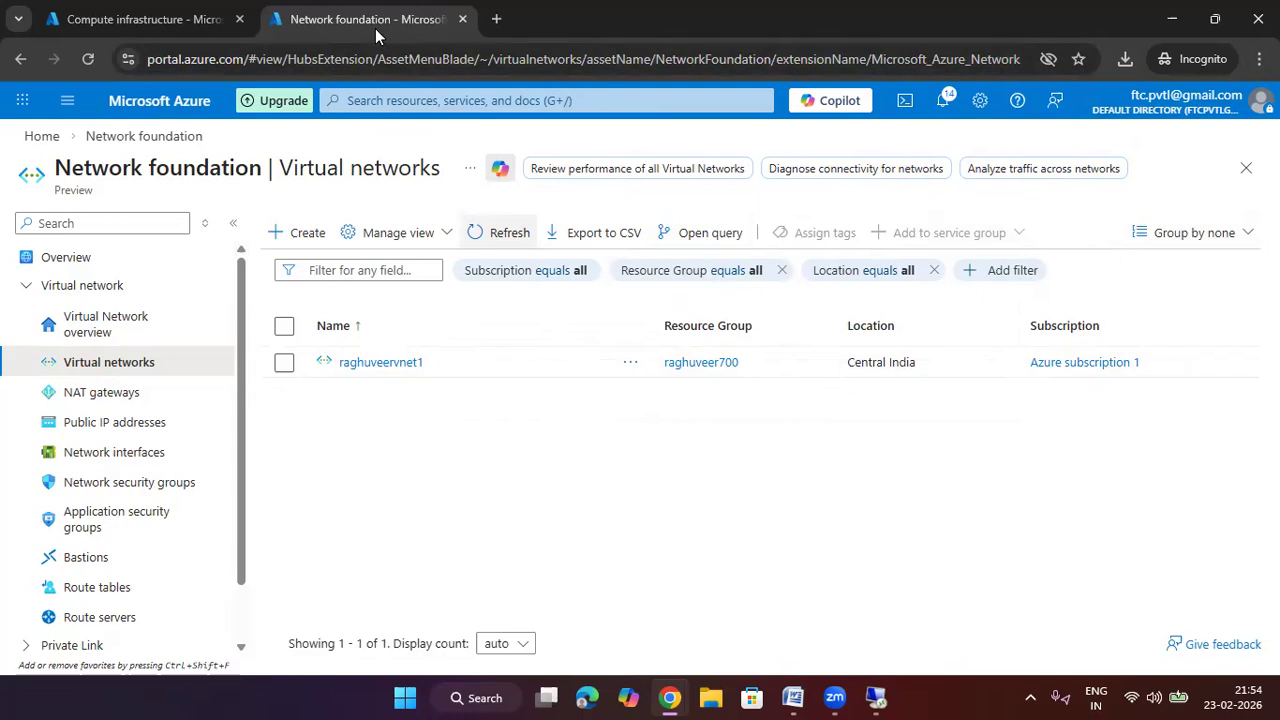
# Step: Start a new virtual network in resource group raghuveer700 and name it vnet_differnt_region
pyautogui.click(312, 236)
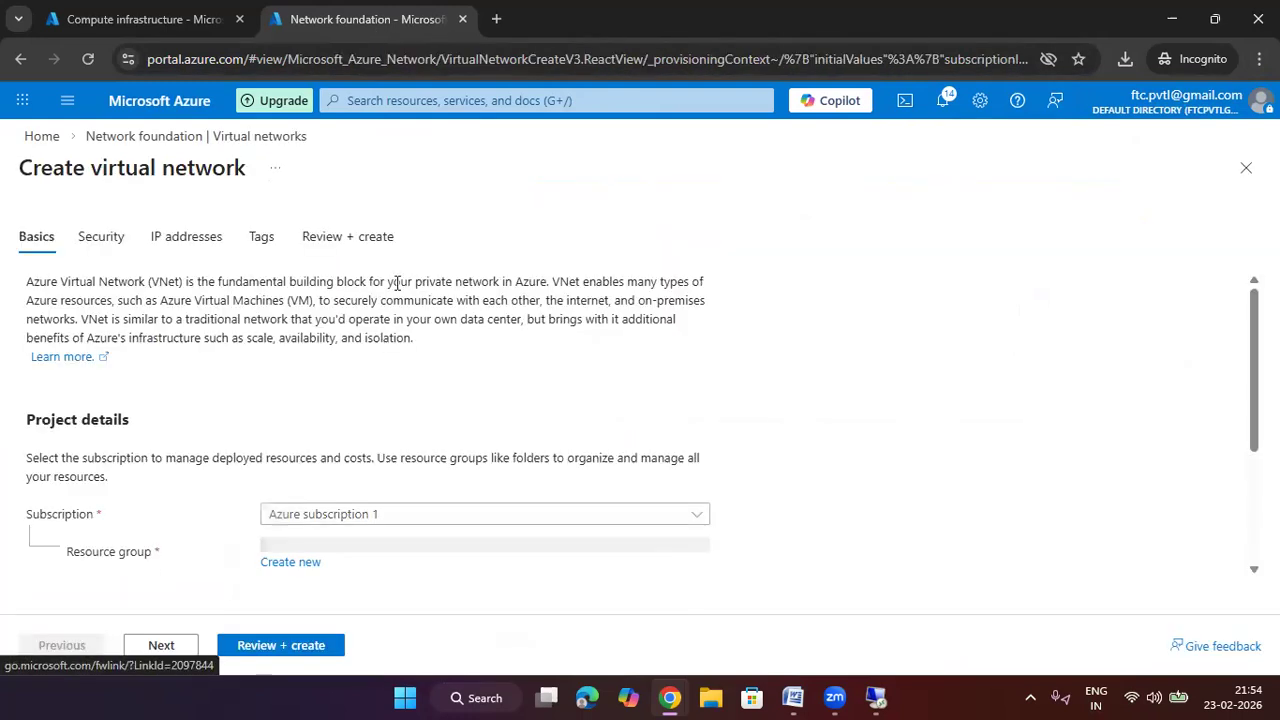
pyautogui.scroll(-2, 924, 398)
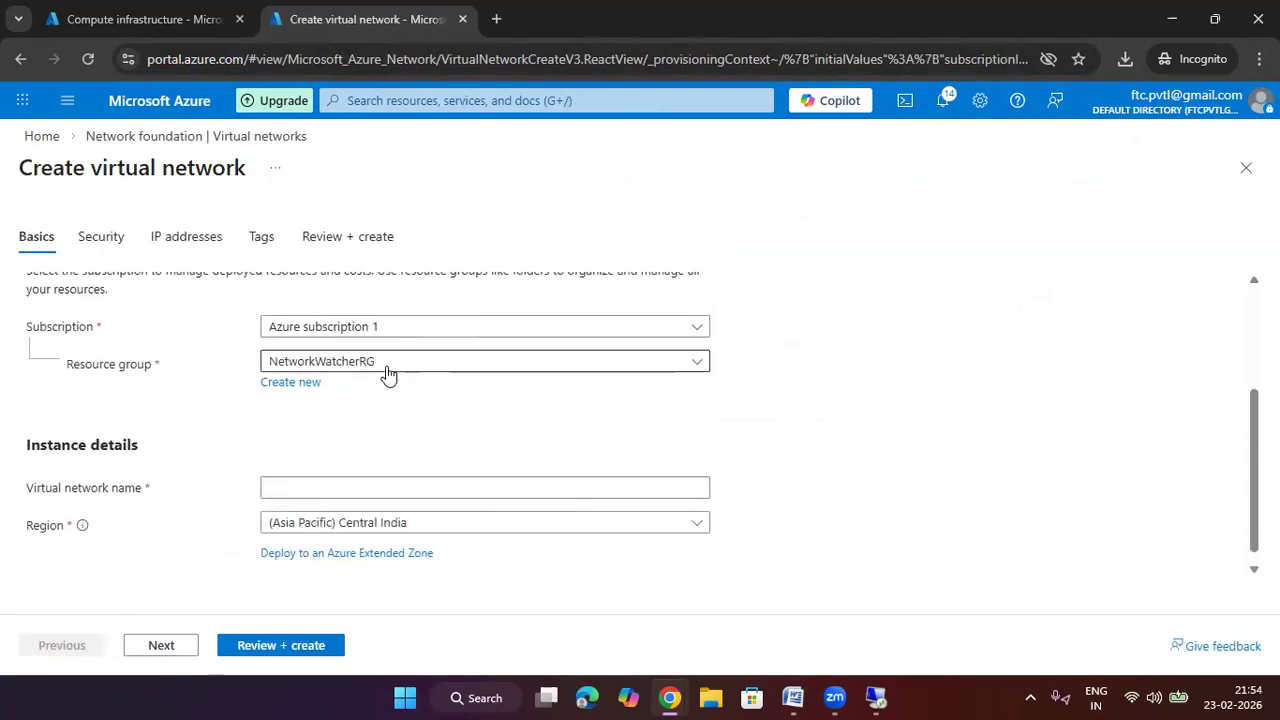
pyautogui.click(403, 361)
pyautogui.click(398, 457)
pyautogui.click(427, 487)
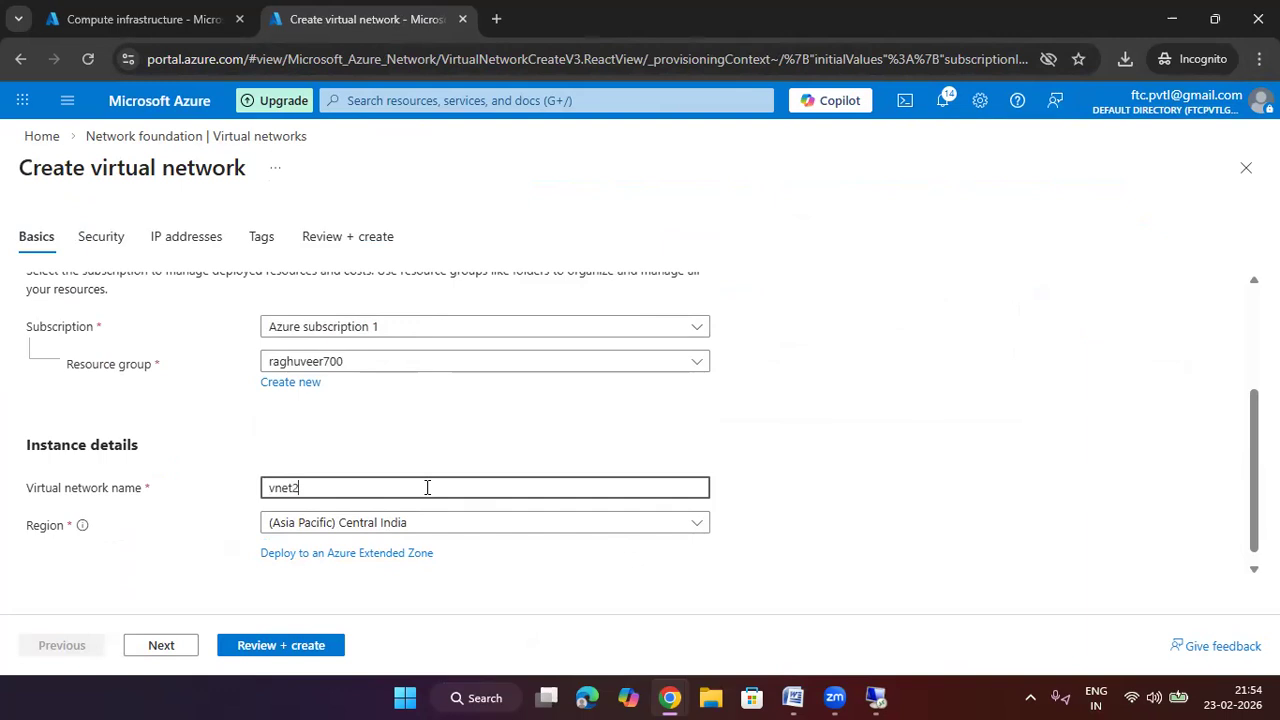
pyautogui.write('vnet2-')
pyautogui.press('BackSpace')
pyautogui.scroll(-1, 457, 409)
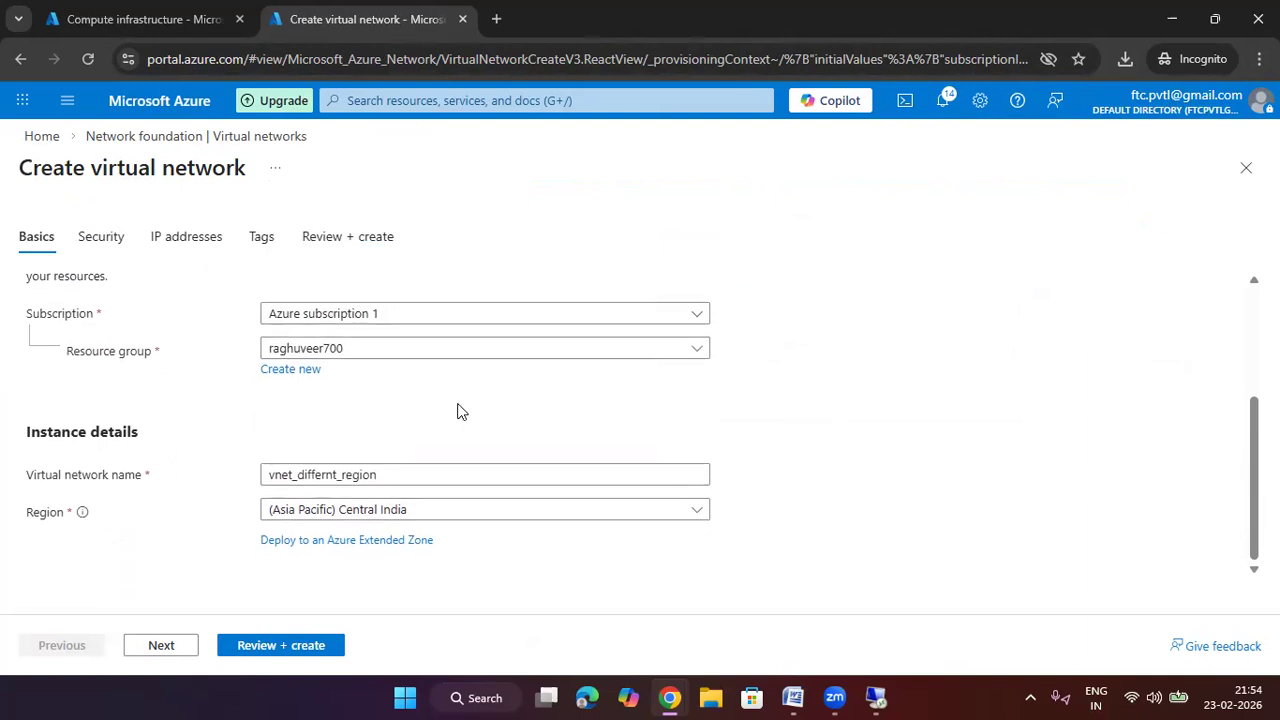
# Step: Set the new virtual network's region to (Africa) South Africa North and continue to the security settings
pyautogui.click(383, 513)
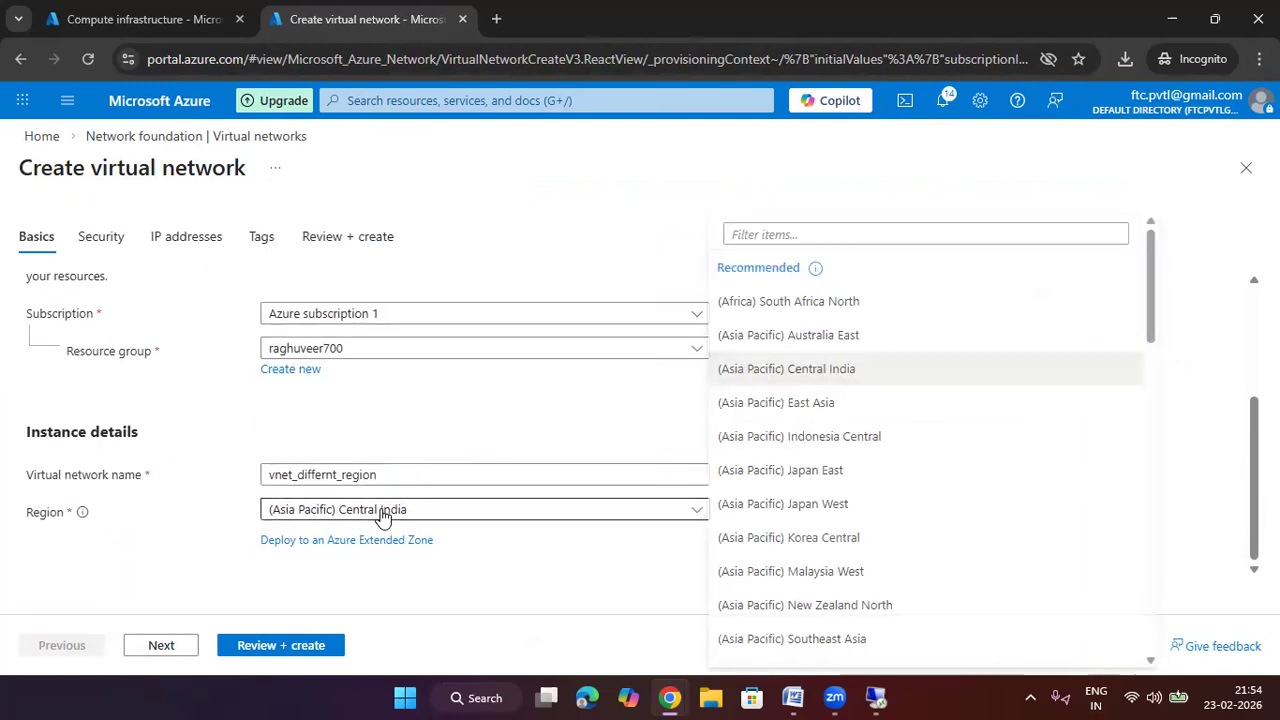
pyautogui.click(847, 295)
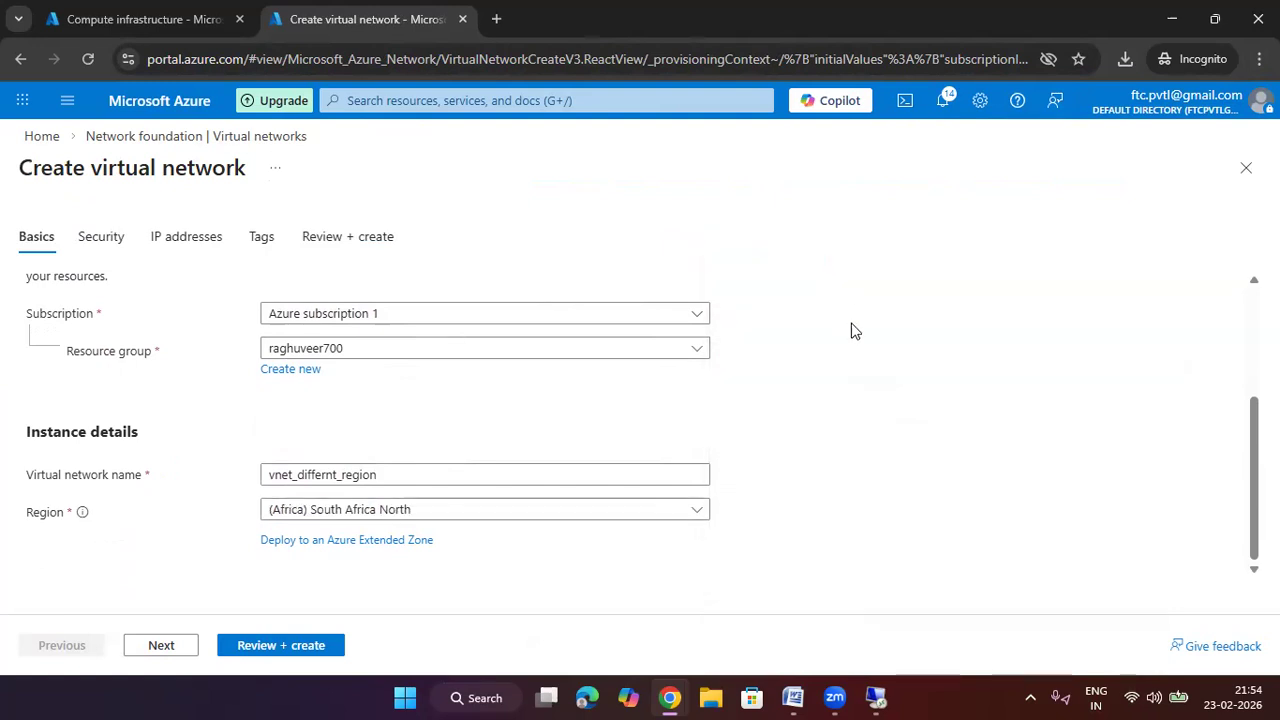
pyautogui.click(172, 647)
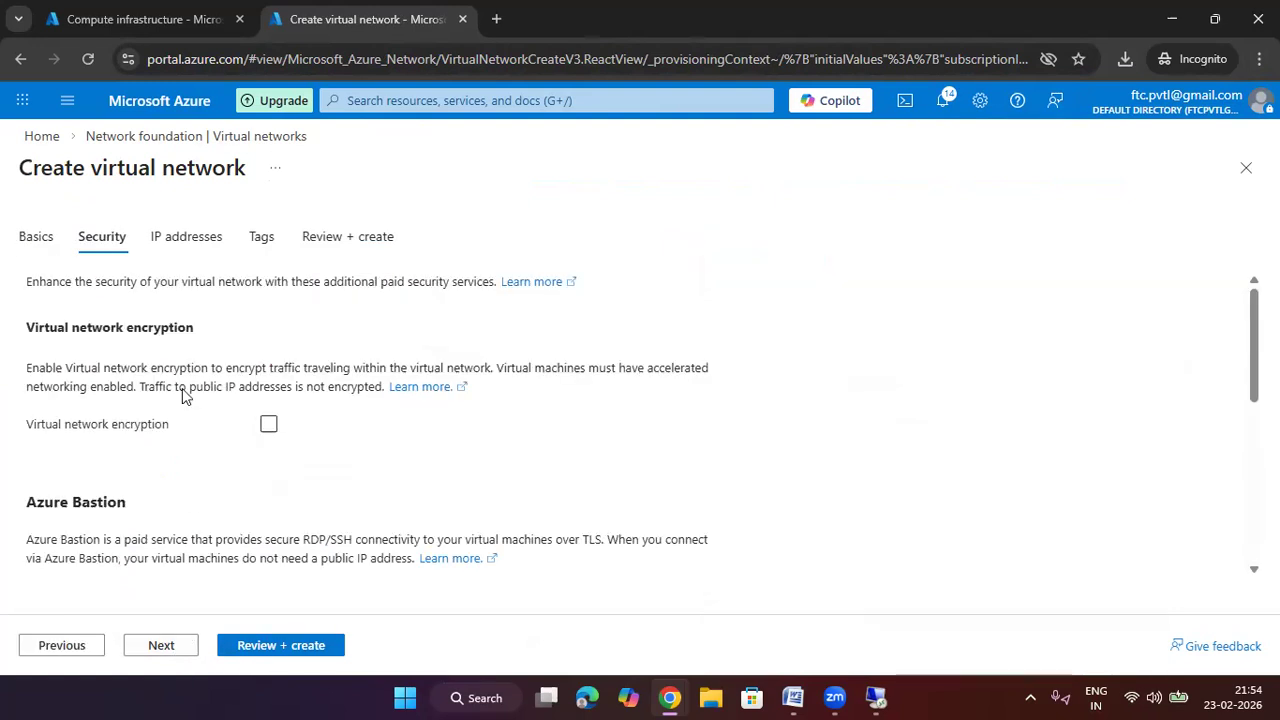
# Step: Change the new virtual network's default IPv4 address space to 10.1.0.0/16
pyautogui.click(177, 250)
pyautogui.scroll(-3, 237, 431)
pyautogui.click(84, 414)
pyautogui.press('BackSpace')
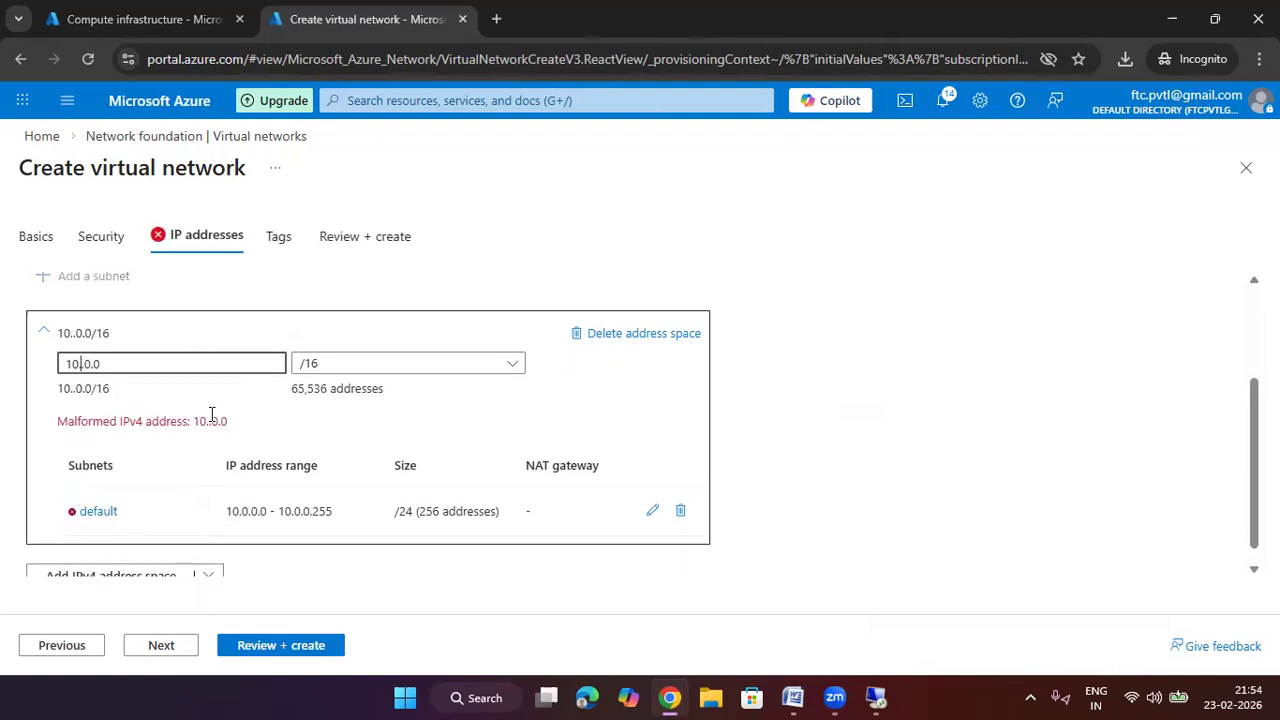
pyautogui.write('1')
# Step: Add a second IPv4 address space of 192.168.2.0 with prefix size /24 to the virtual network
pyautogui.click(133, 568)
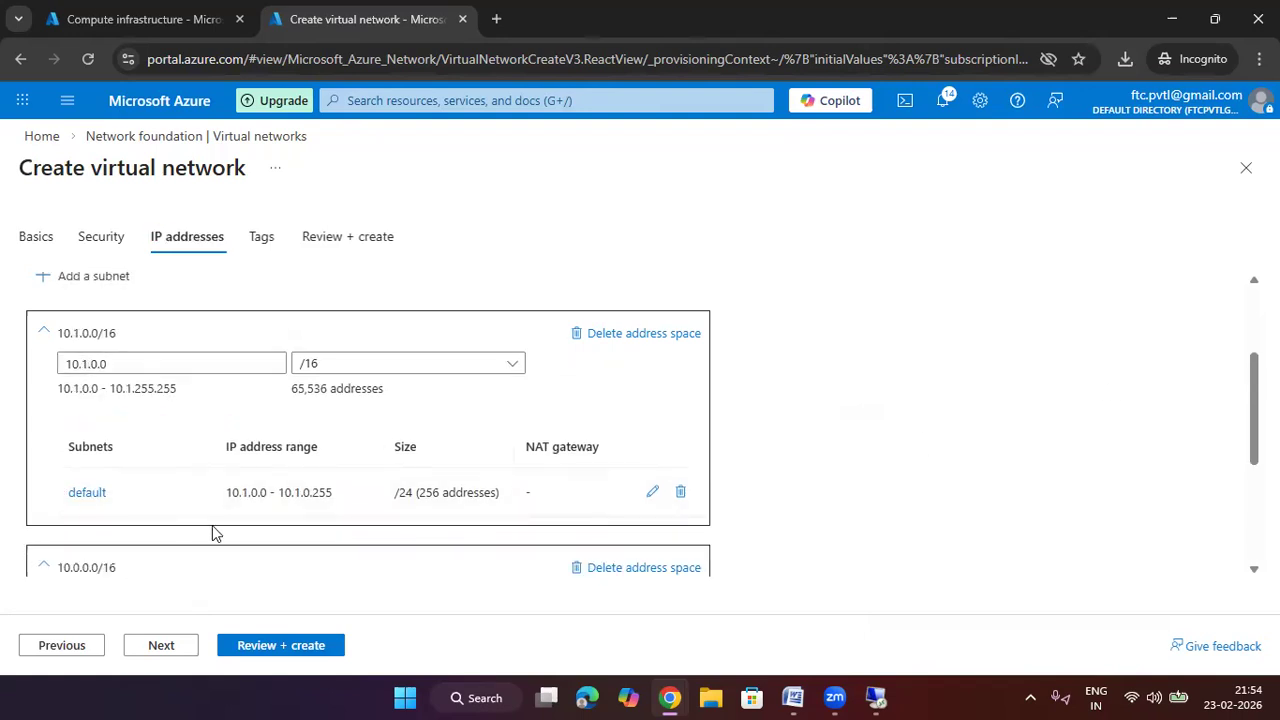
pyautogui.scroll(-2, 286, 537)
pyautogui.moveTo(160, 462); pyautogui.dragTo(0, 490)
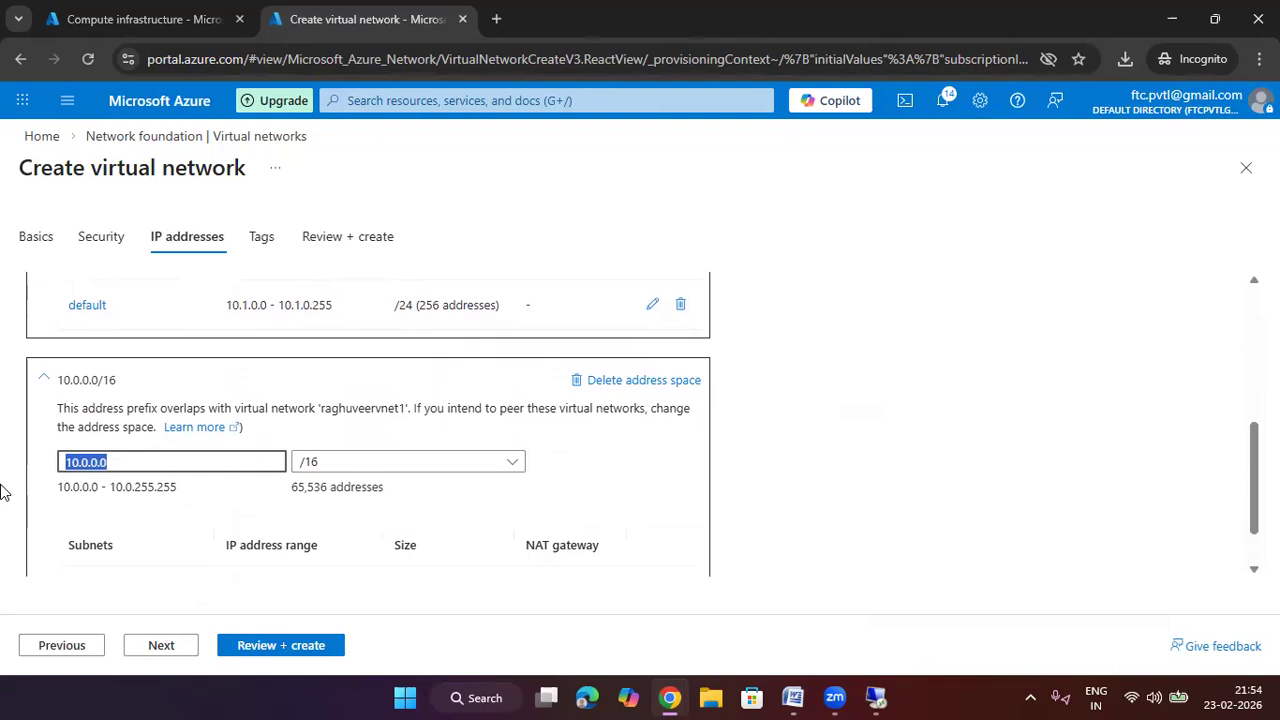
pyautogui.write('192.168.1')
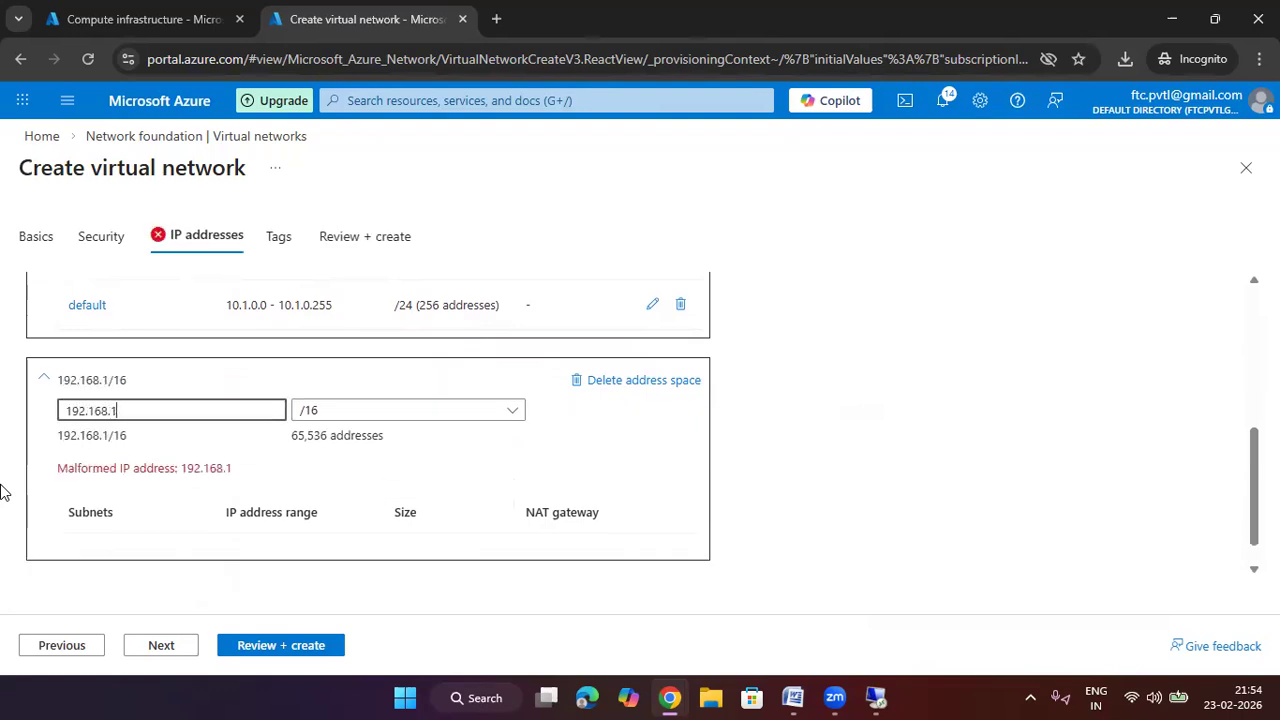
pyautogui.press('BackSpace')
pyautogui.write('2.0')
pyautogui.press('Tab')
pyautogui.press('Down')
pyautogui.press('Down')
pyautogui.press('Down')
pyautogui.press('Down')
pyautogui.press('Down')
pyautogui.press('Down')
pyautogui.press('Down')
pyautogui.press('Down')
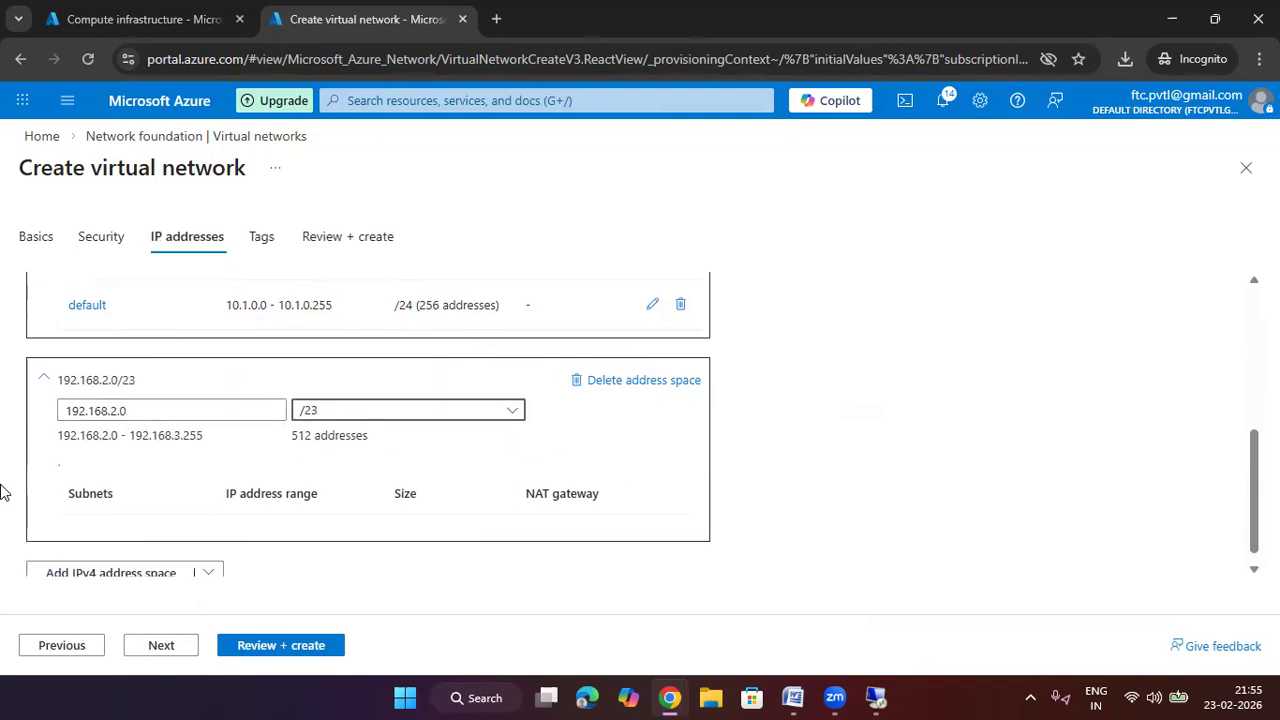
# Step: Review and create the virtual network, and refresh the virtual networks list
pyautogui.click(177, 647)
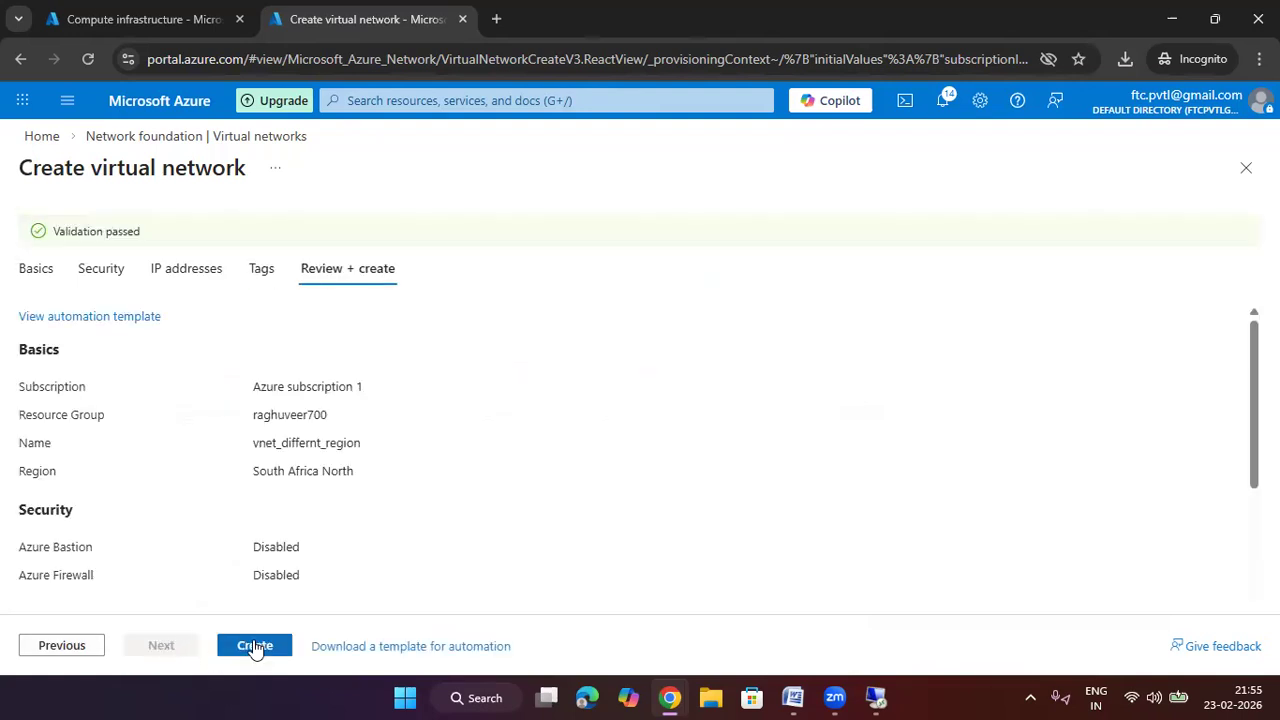
pyautogui.click(255, 645)
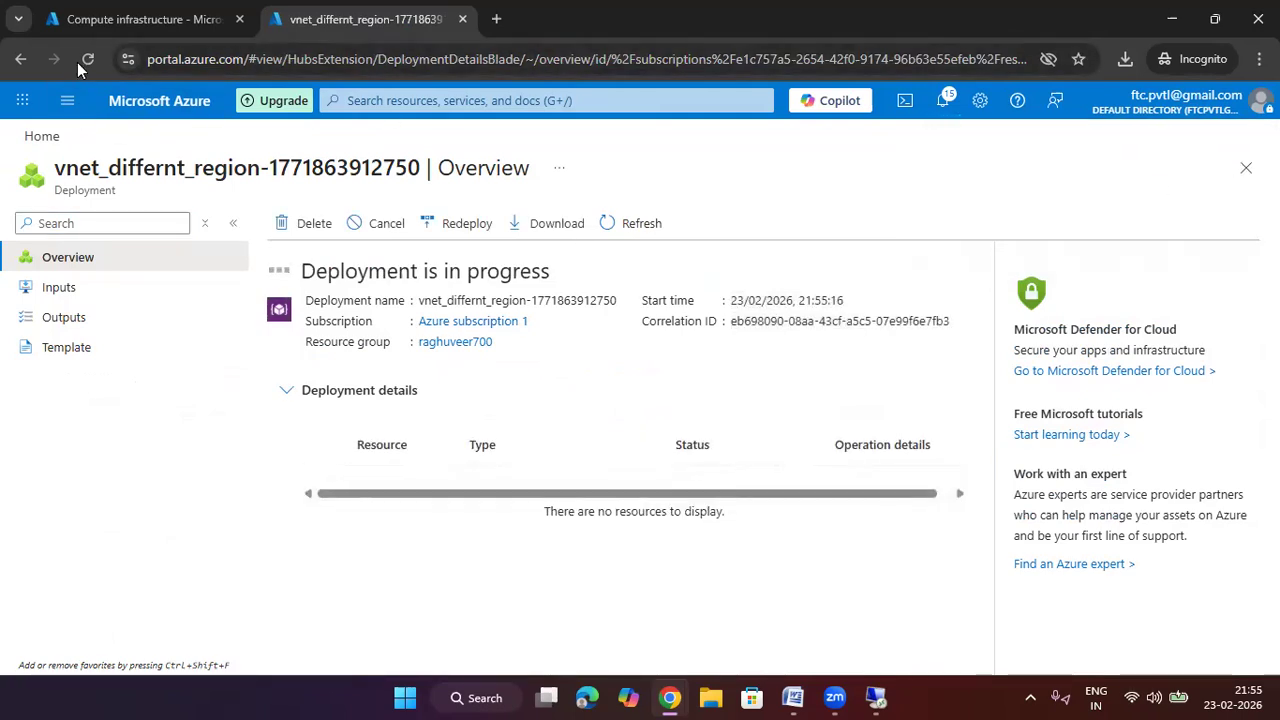
pyautogui.click(40, 136)
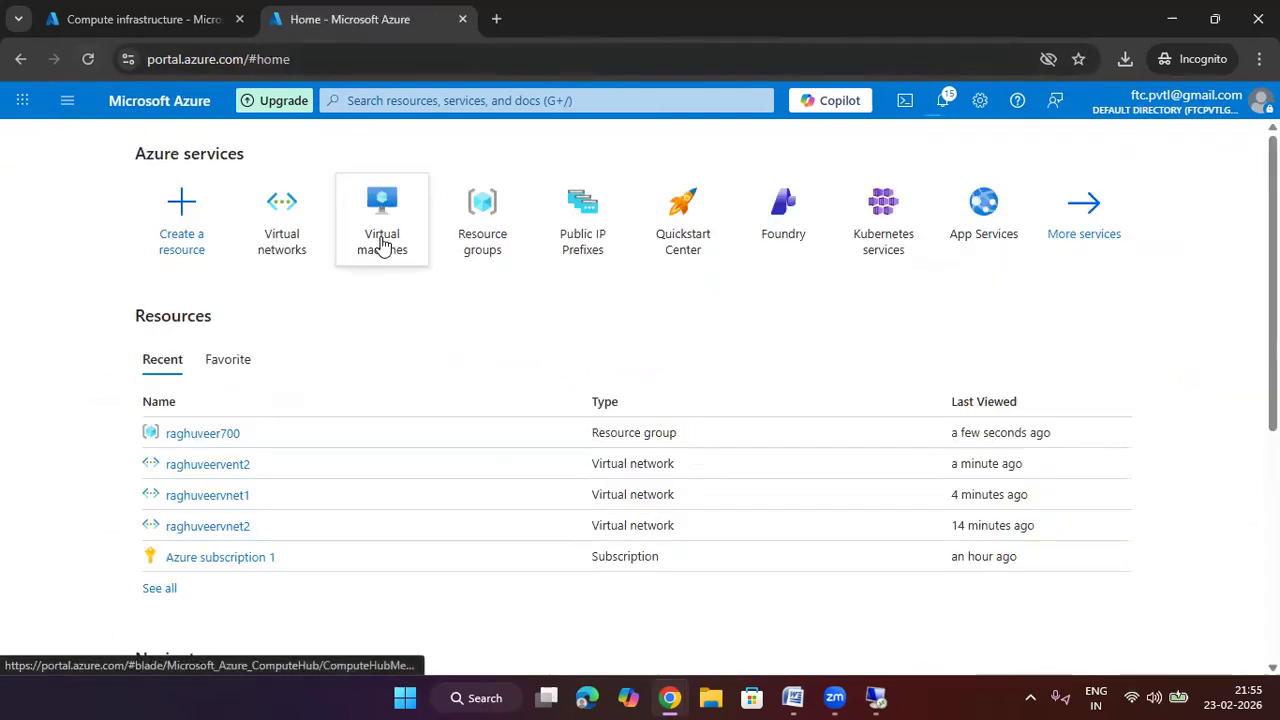
pyautogui.click(293, 245)
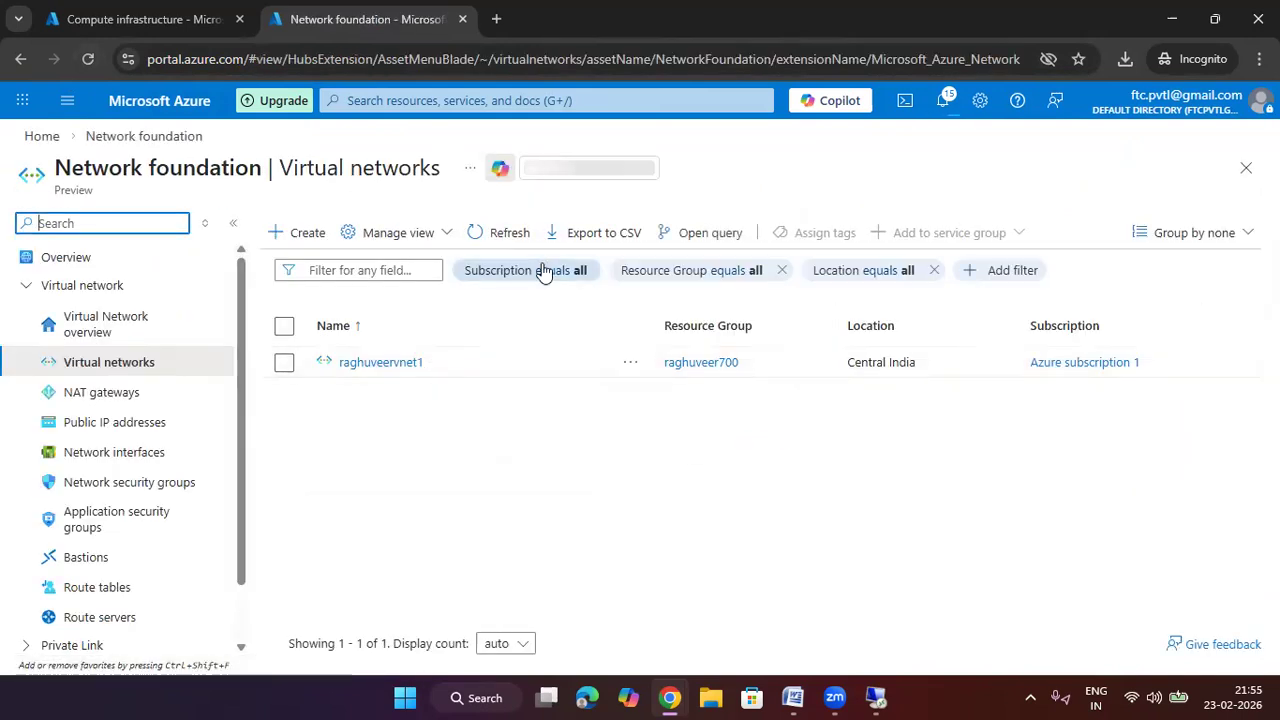
pyautogui.click(505, 240)
pyautogui.click(505, 240)
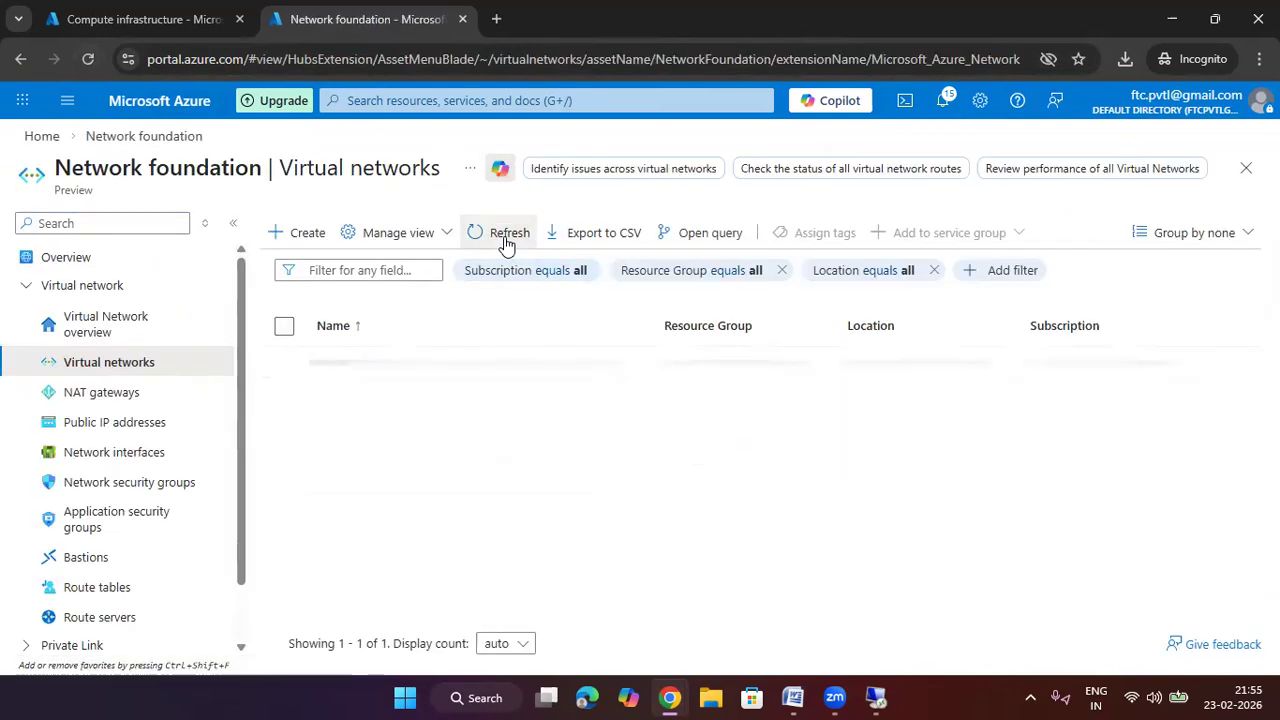
pyautogui.click(505, 240)
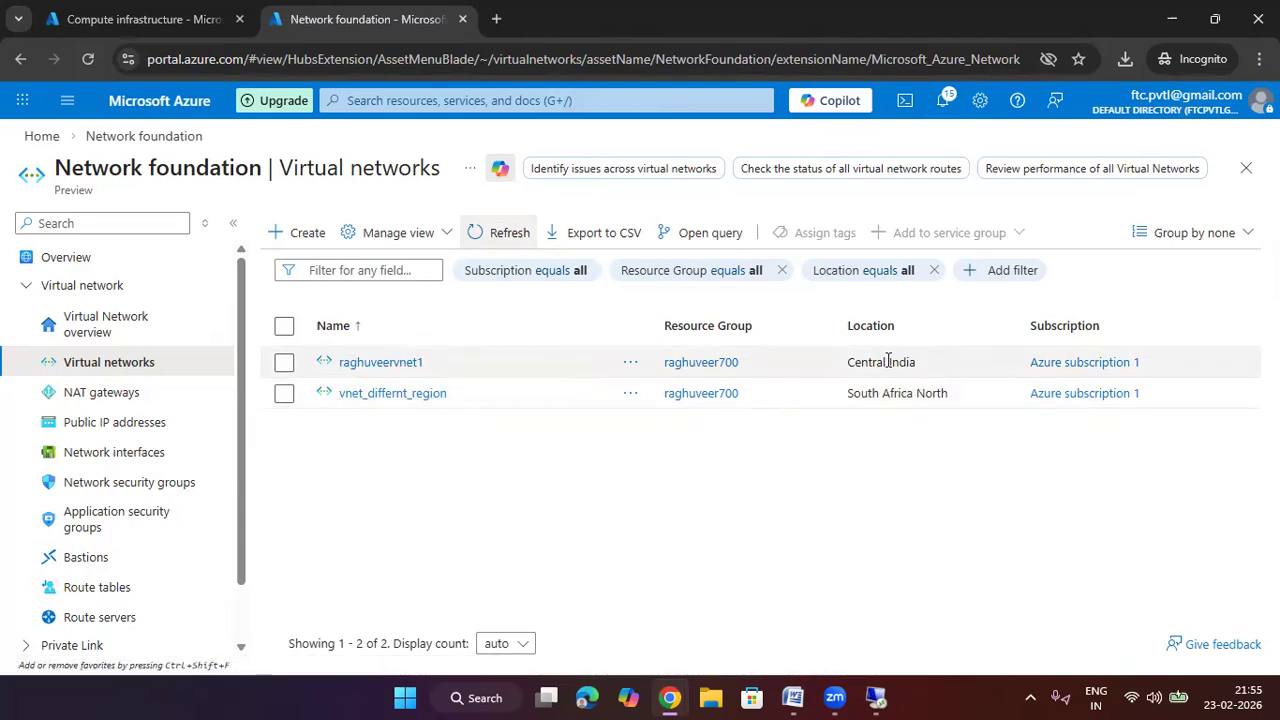
# Step: Add a subnet named frontend2 to vnet_differnt_region, using 192.168.2.0 from the second address space with size /26
pyautogui.click(423, 396)
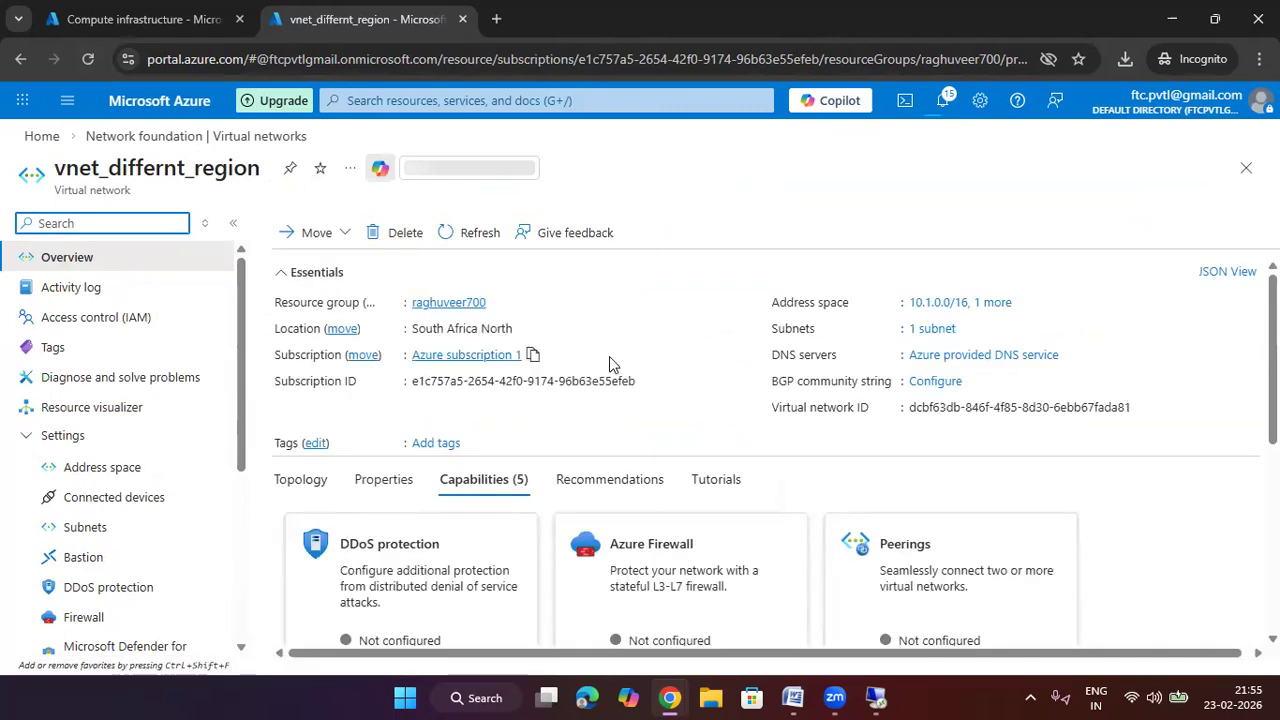
pyautogui.click(141, 531)
pyautogui.click(306, 232)
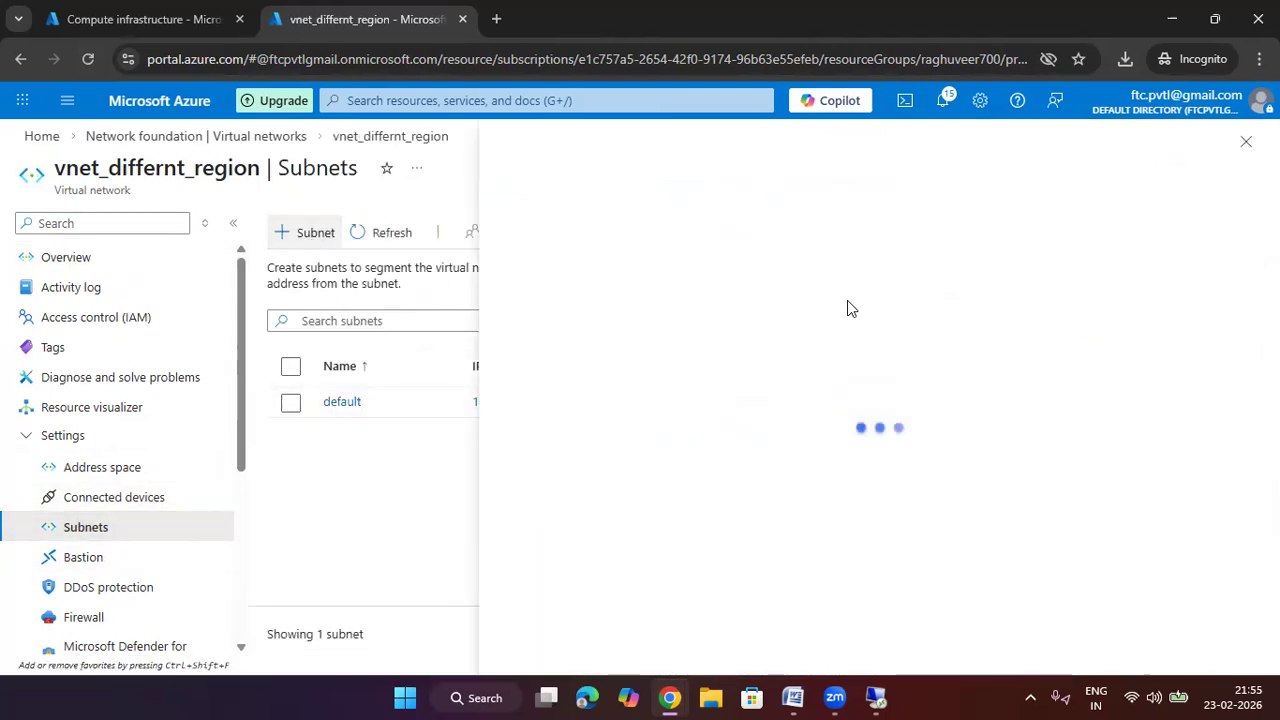
pyautogui.moveTo(841, 286); pyautogui.dragTo(503, 288)
pyautogui.write('frontend2')
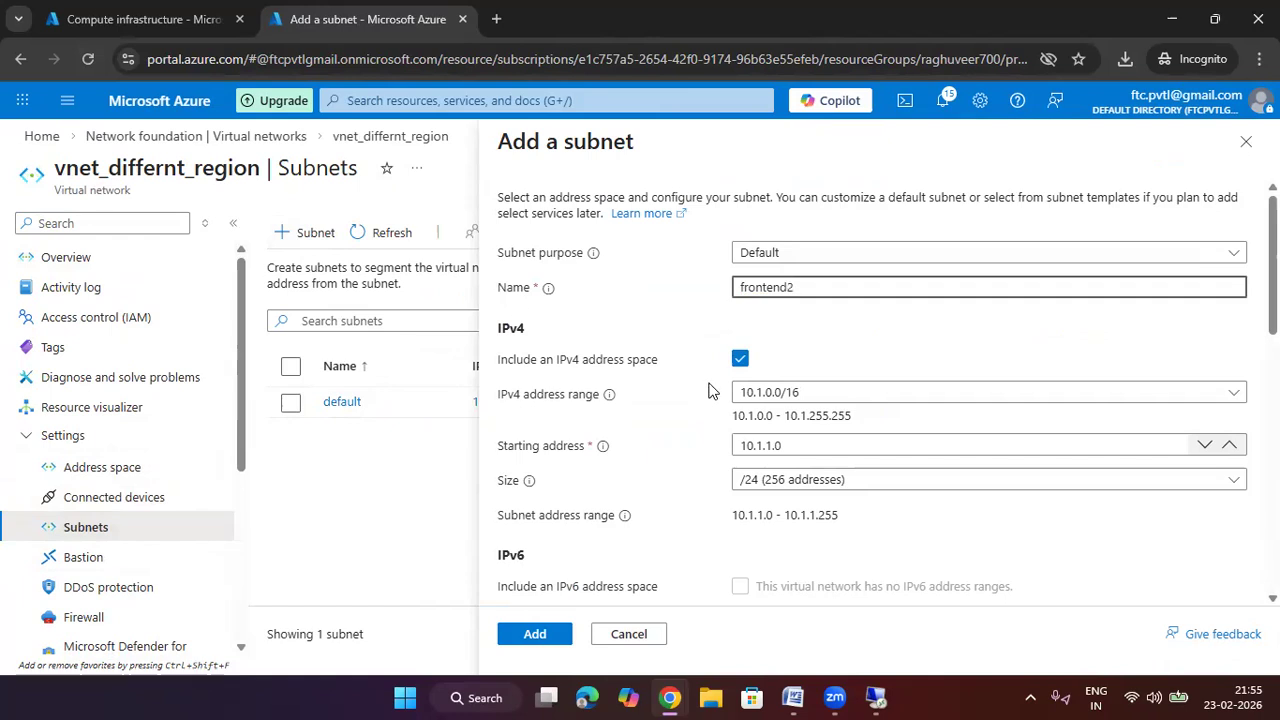
pyautogui.click(766, 393)
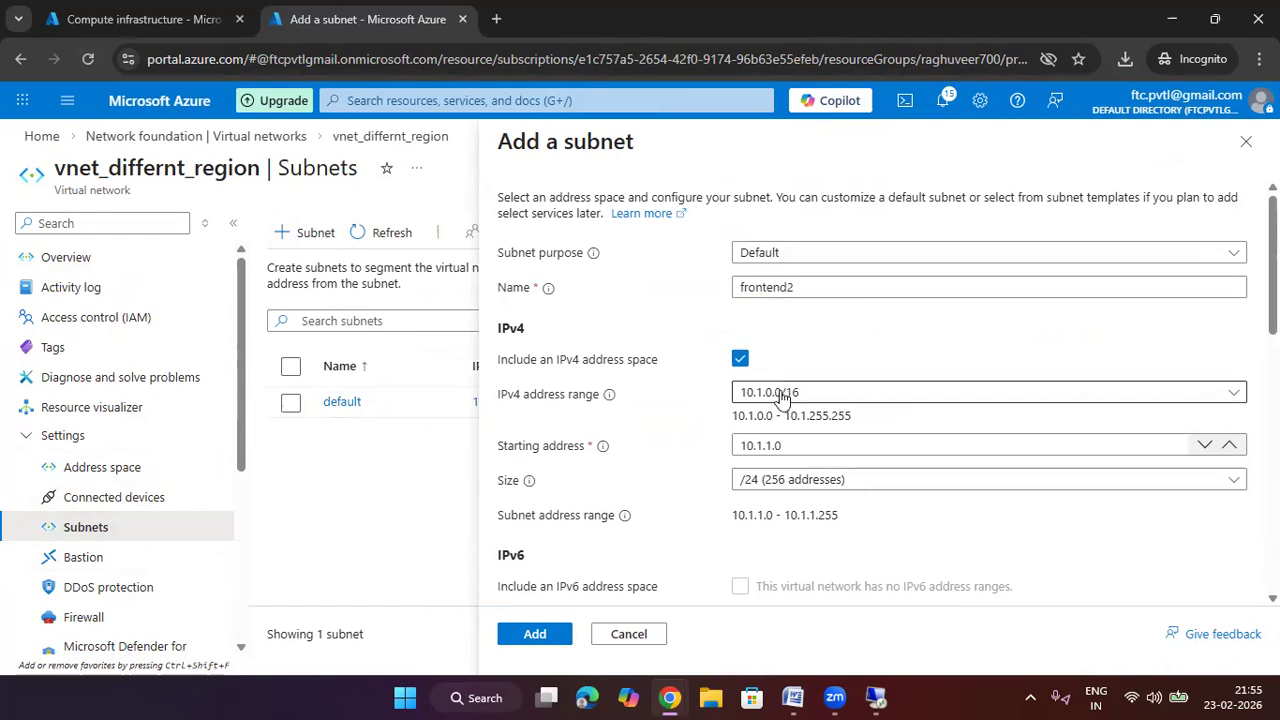
pyautogui.click(808, 491)
pyautogui.click(838, 480)
pyautogui.click(800, 381)
pyautogui.click(538, 634)
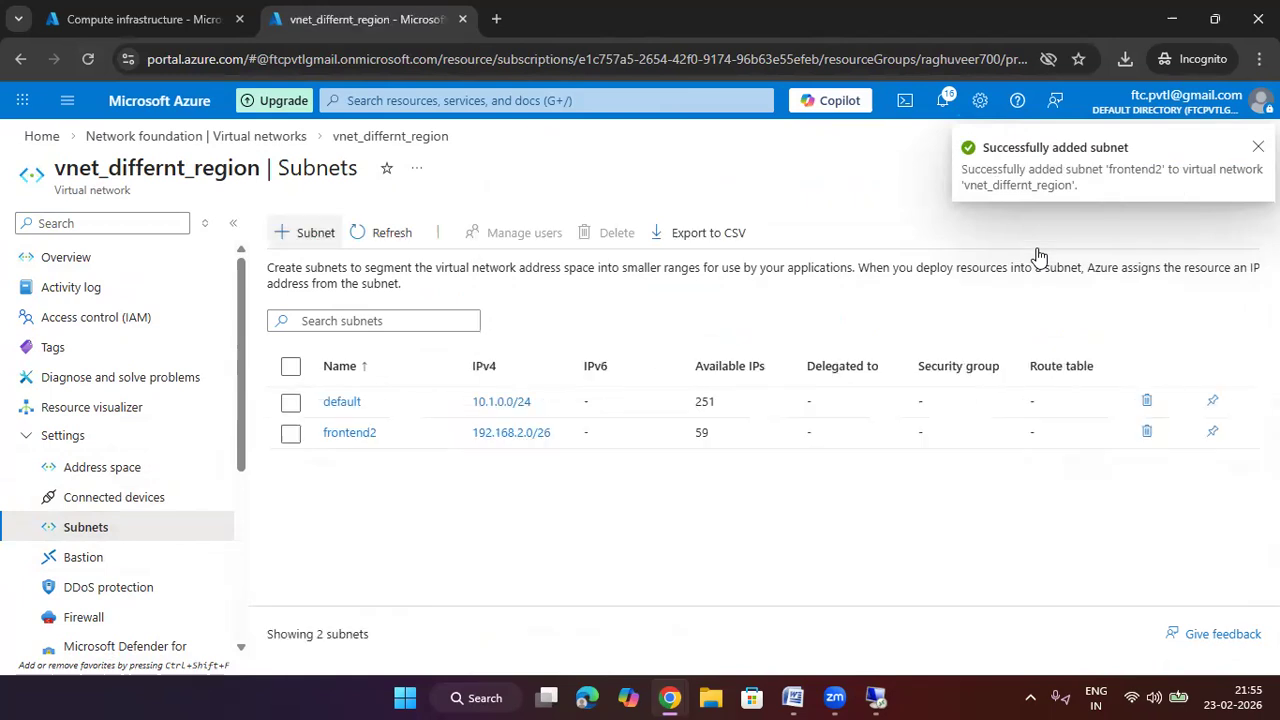
# Step: Start a new virtual machine in resource group raghuveer700 and name it vm2differ
pyautogui.click(167, 23)
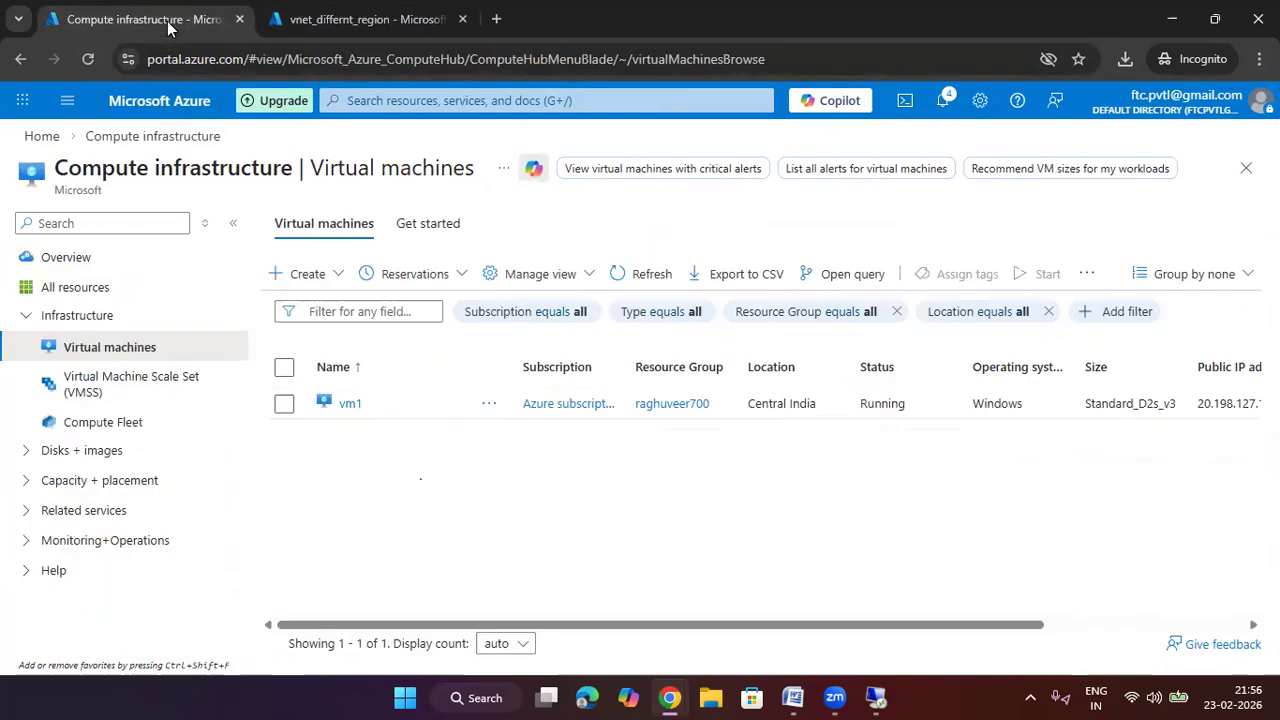
pyautogui.click(314, 278)
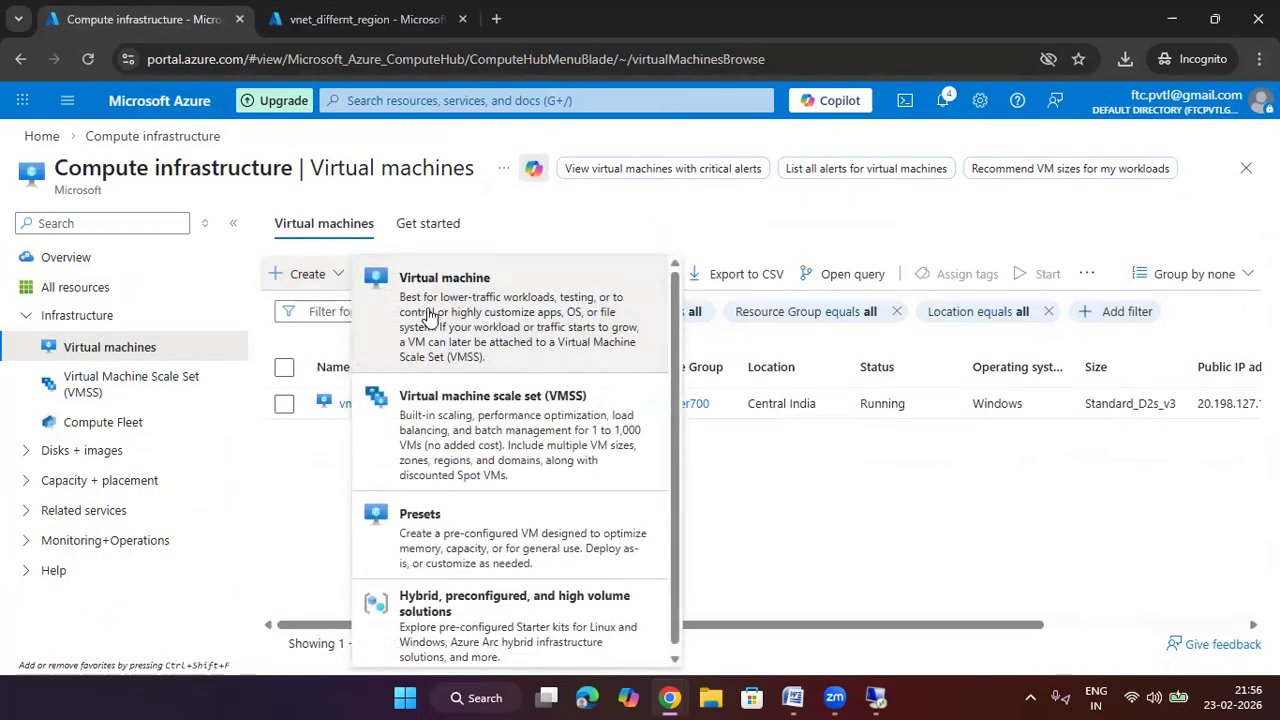
pyautogui.click(432, 316)
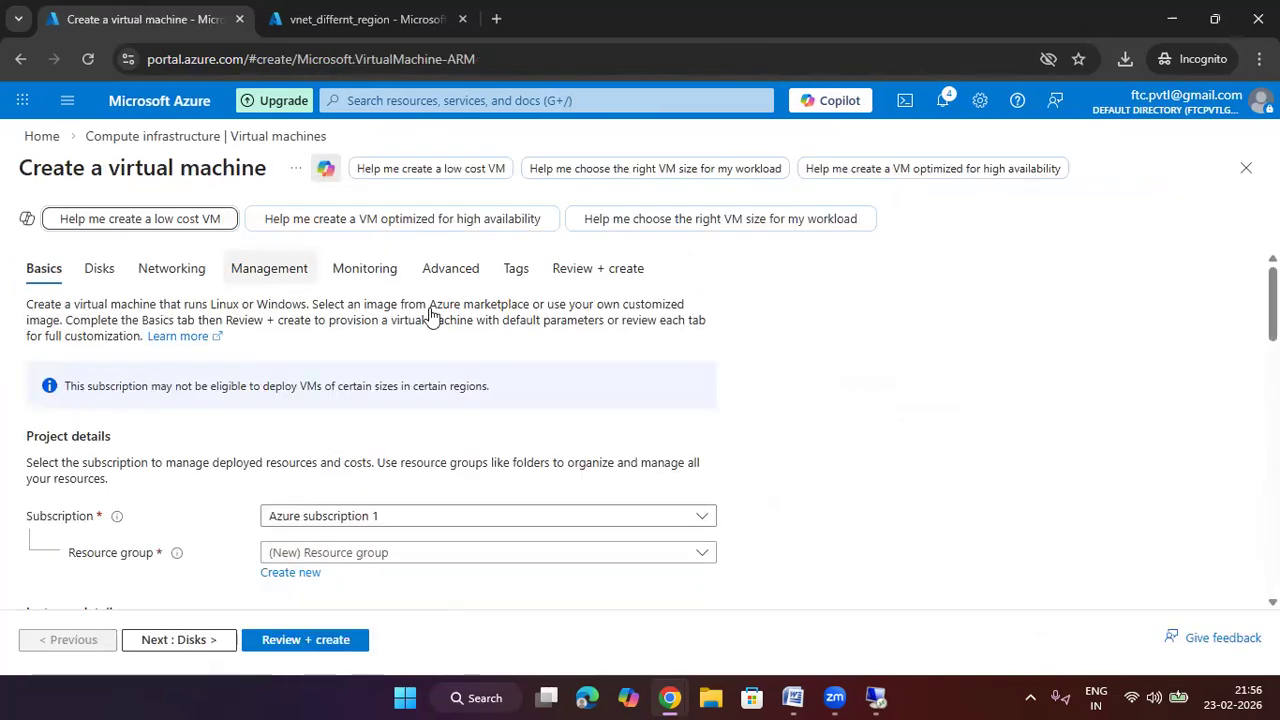
pyautogui.scroll(-1, 566, 390)
pyautogui.click(435, 465)
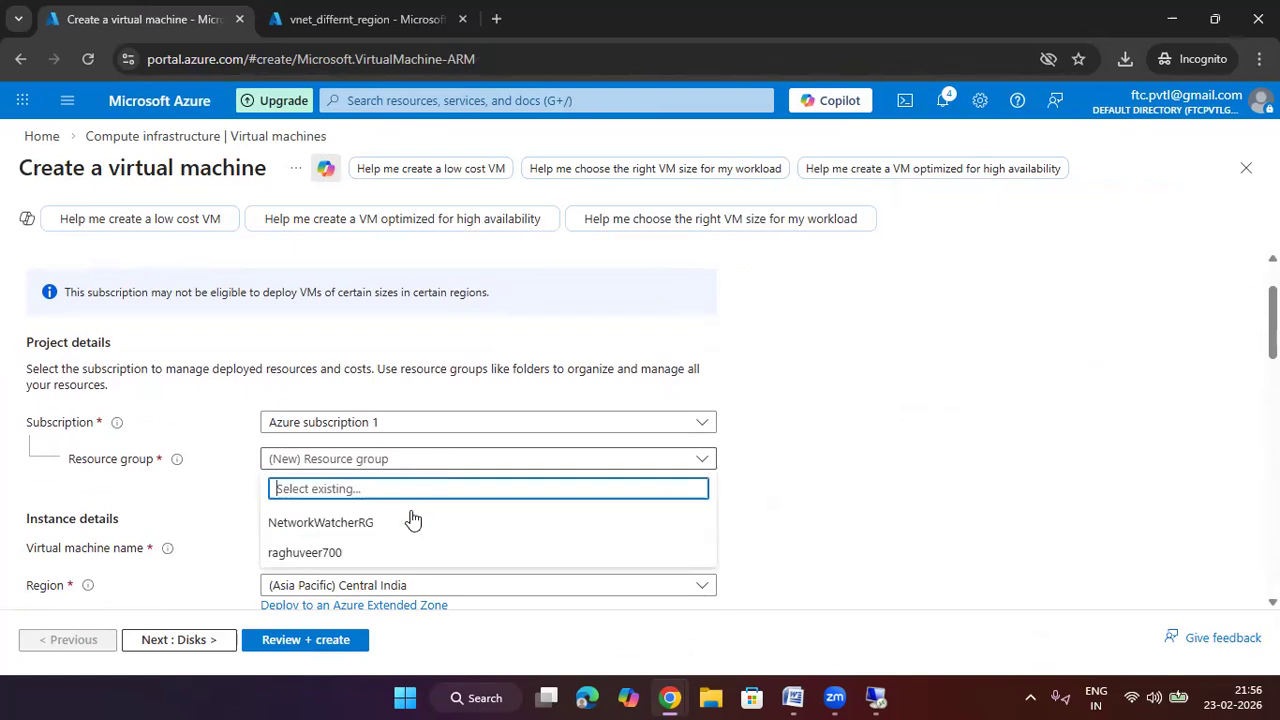
pyautogui.click(400, 549)
pyautogui.scroll(-3, 645, 379)
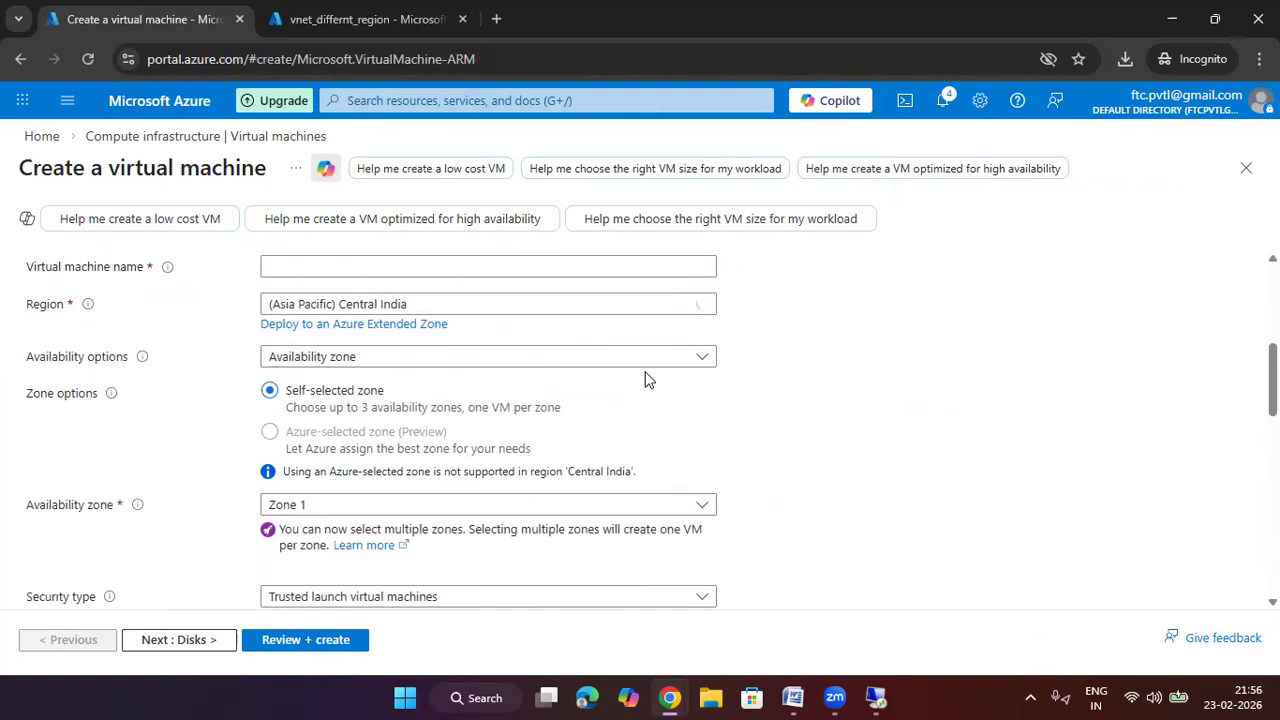
pyautogui.click(489, 267)
pyautogui.write('vm2differ')
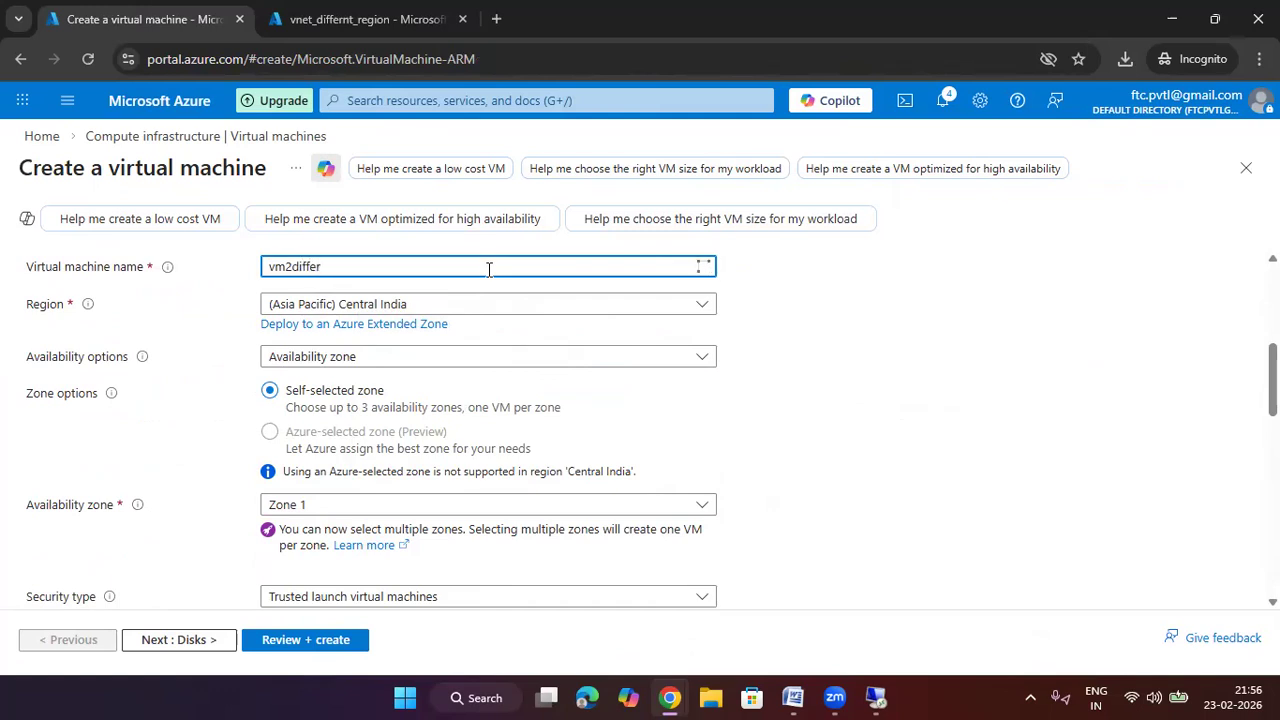
pyautogui.click(778, 297)
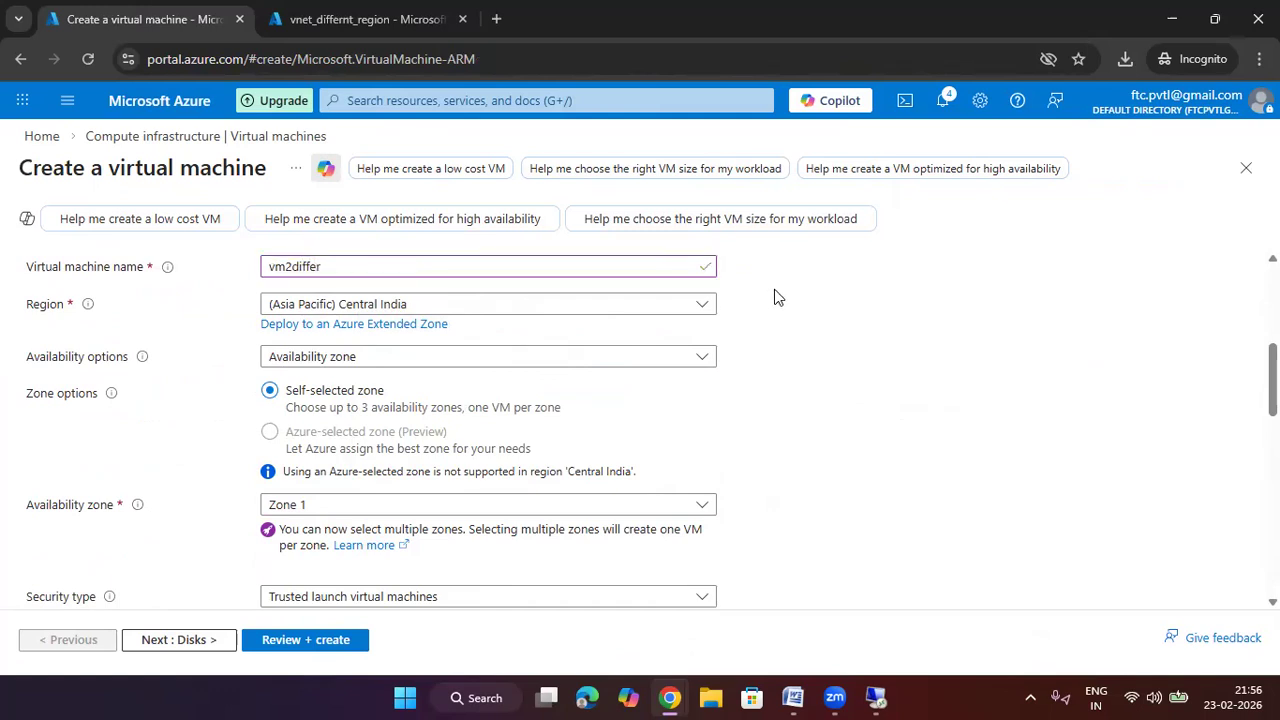
# Step: Check vnet_differnt_region's location in the virtual networks list and set the virtual machine's region to (Africa) South Africa North
pyautogui.click(417, 306)
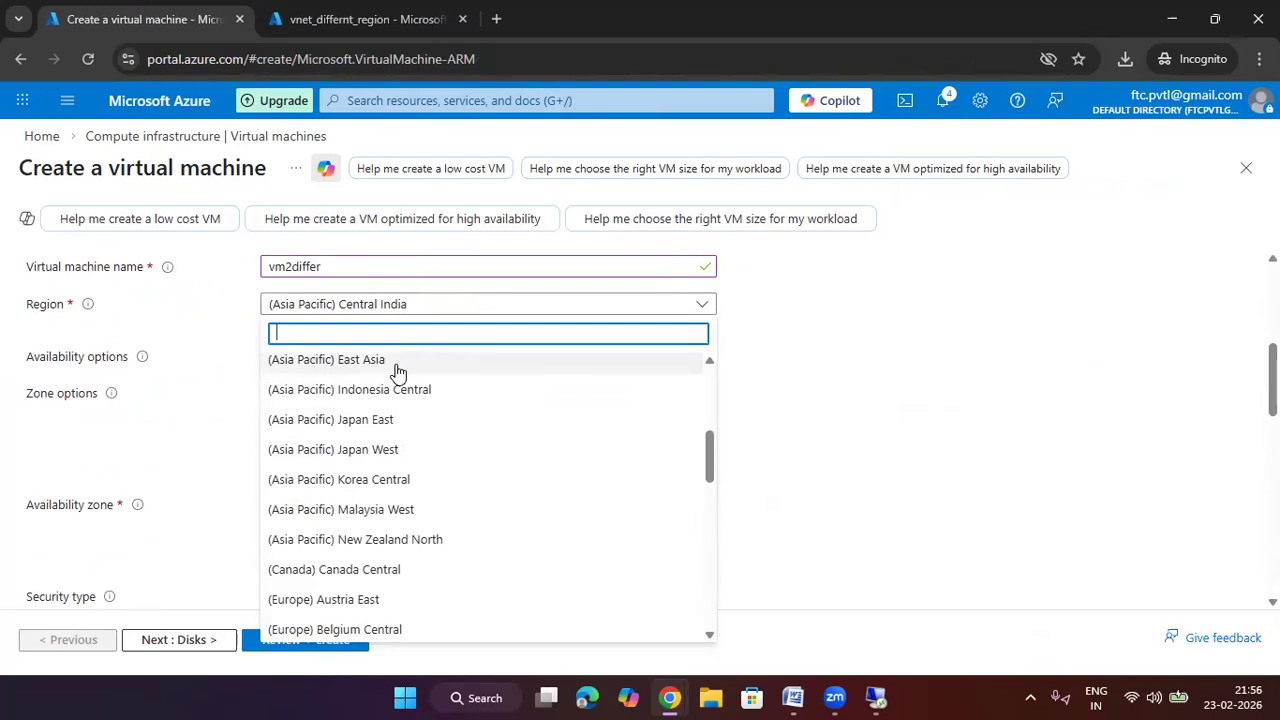
pyautogui.scroll(2, 397, 372)
pyautogui.click(388, 20)
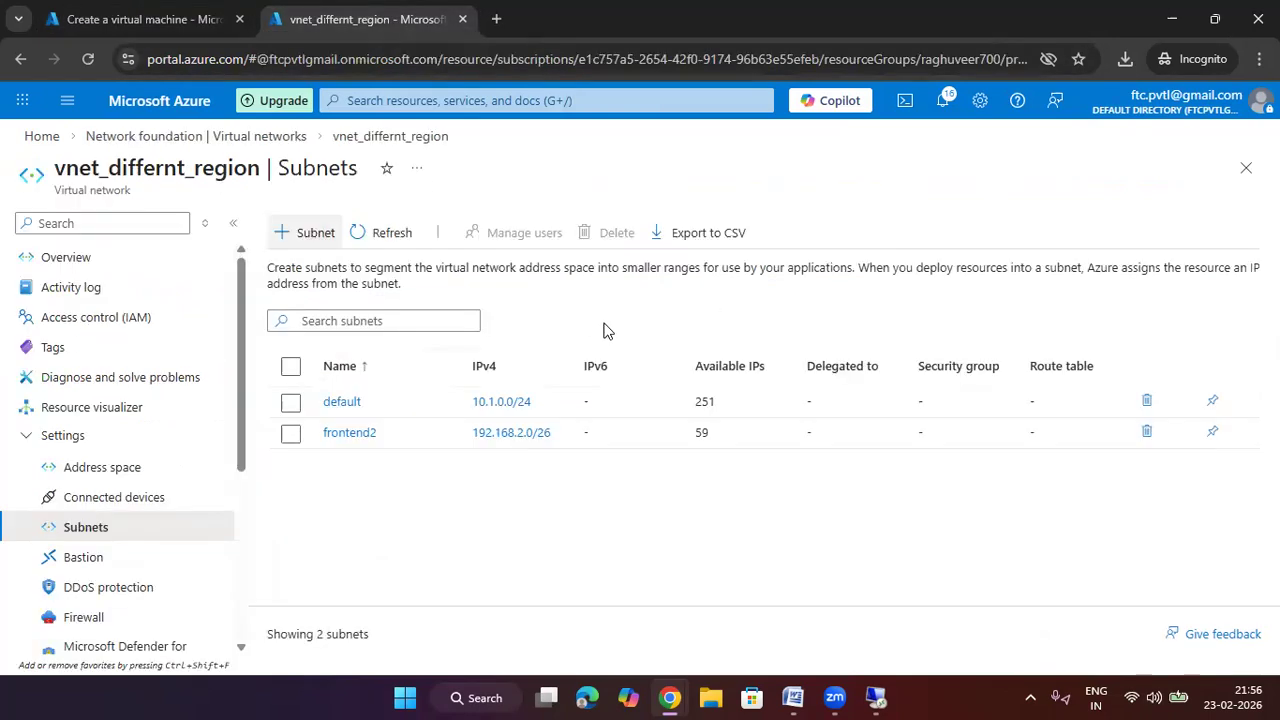
pyautogui.click(113, 473)
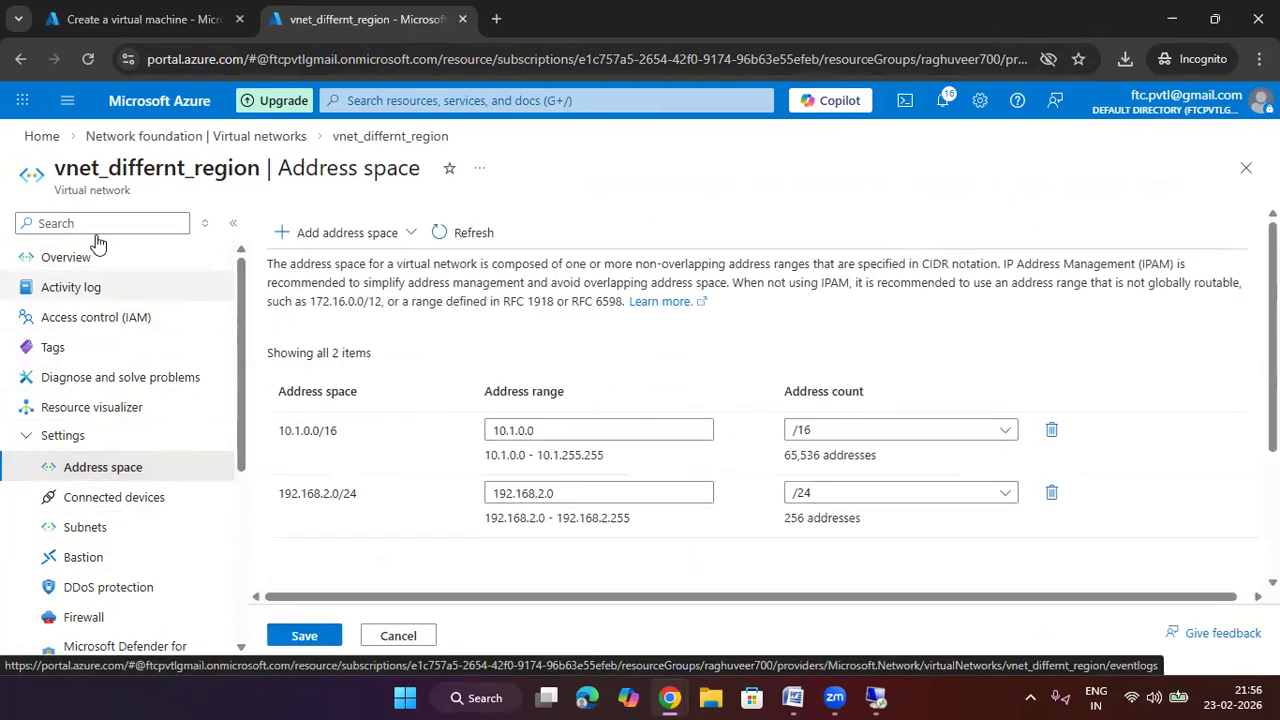
pyautogui.click(229, 136)
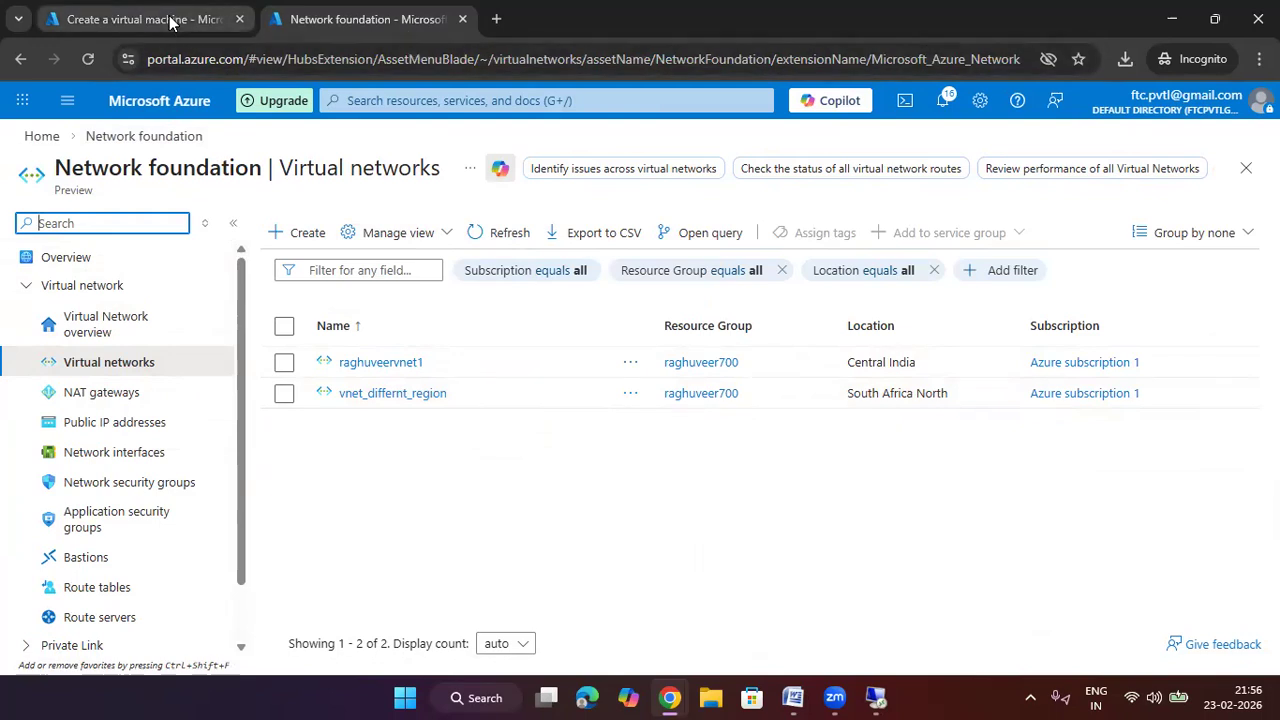
pyautogui.click(140, 19)
pyautogui.write('sout')
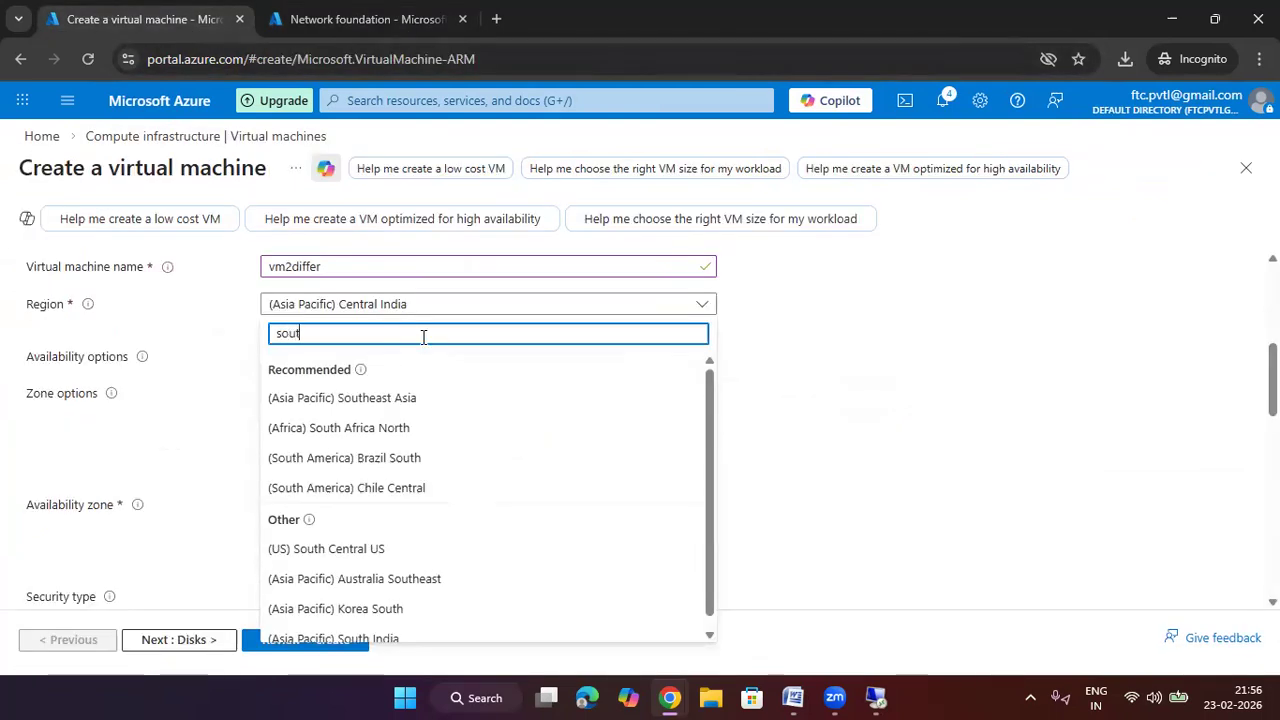
pyautogui.write('h a')
pyautogui.click(418, 397)
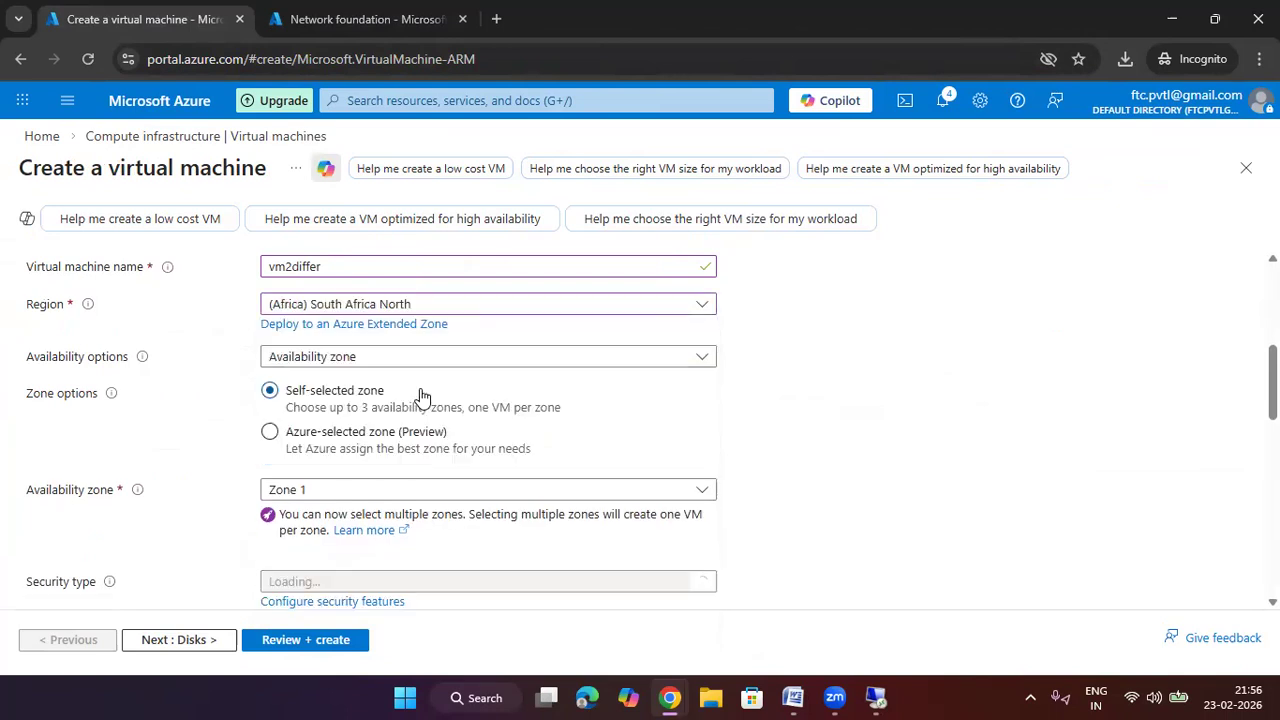
# Step: Set the virtual machine's availability option to No infrastructure redundancy required and its security type to Standard
pyautogui.scroll(-1, 700, 349)
pyautogui.scroll(1, 513, 342)
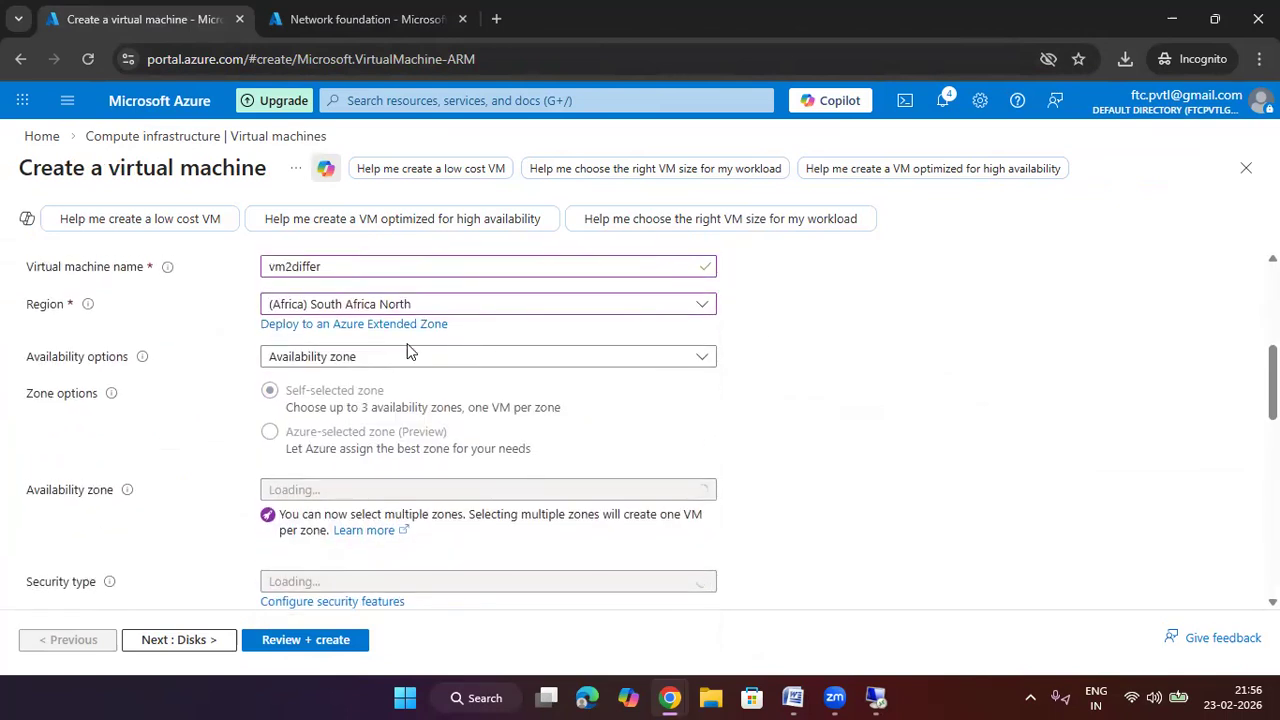
pyautogui.click(410, 357)
pyautogui.click(399, 384)
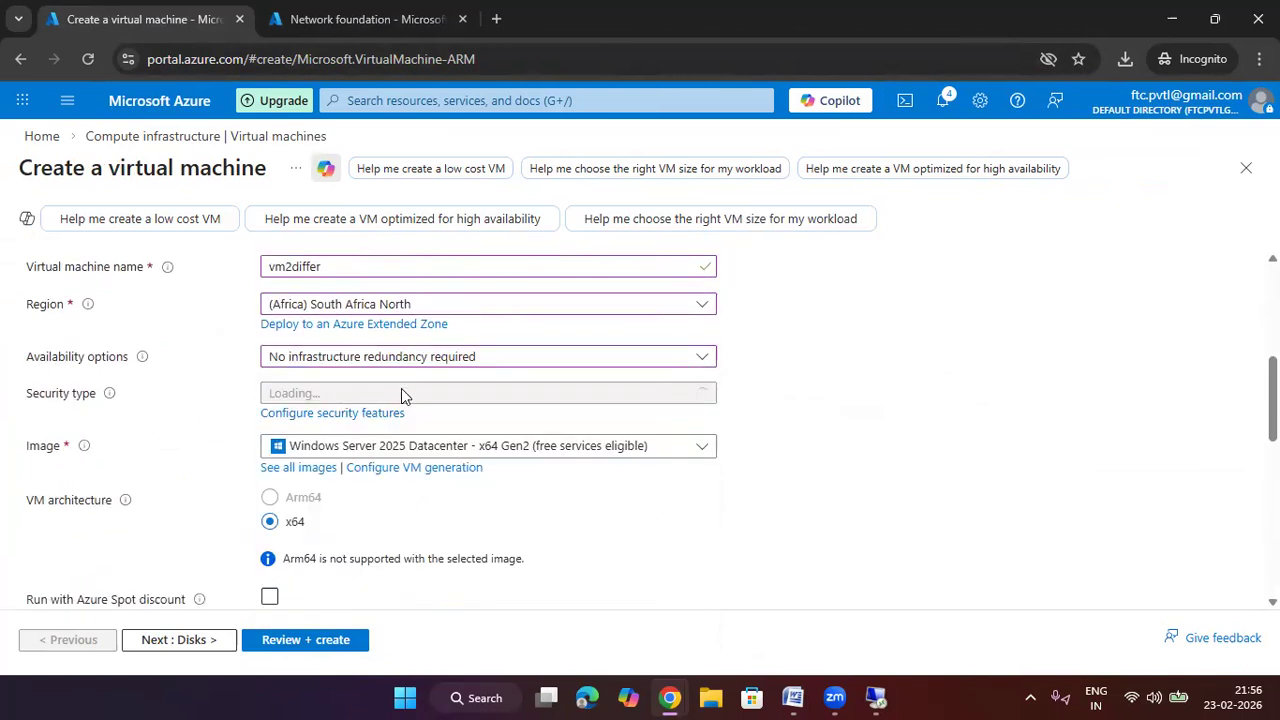
pyautogui.click(404, 357)
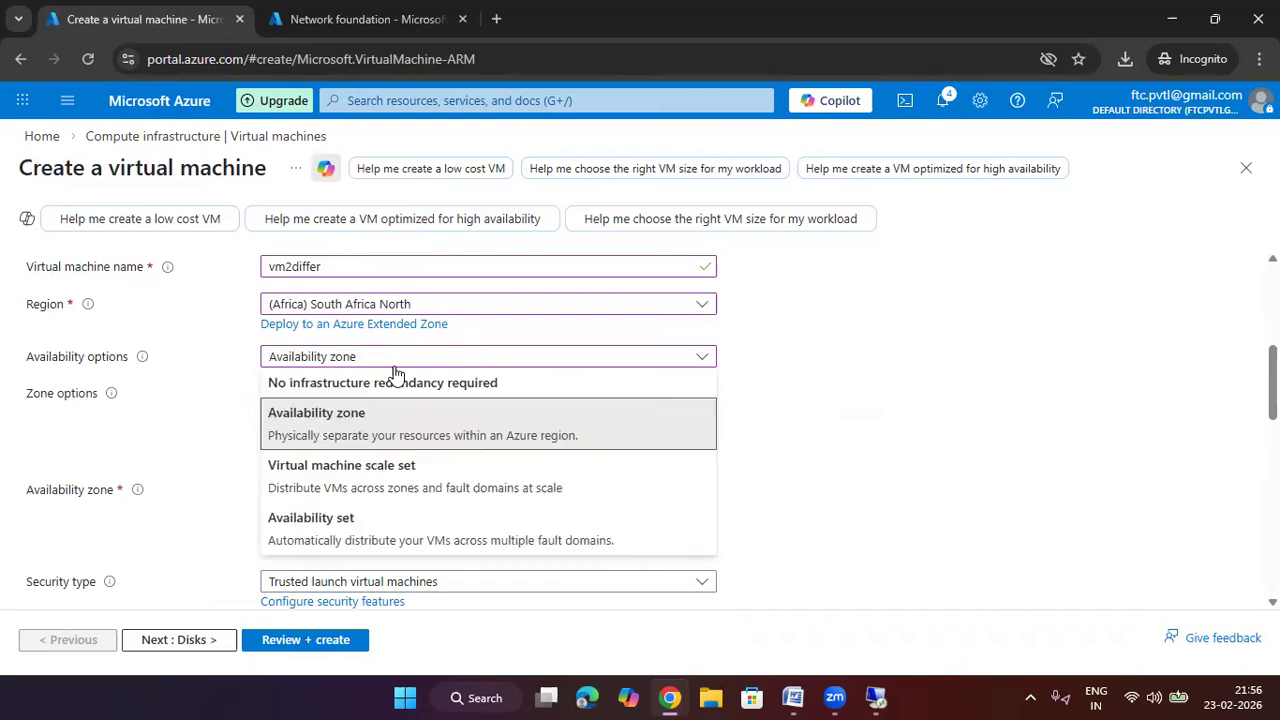
pyautogui.click(430, 381)
pyautogui.click(456, 393)
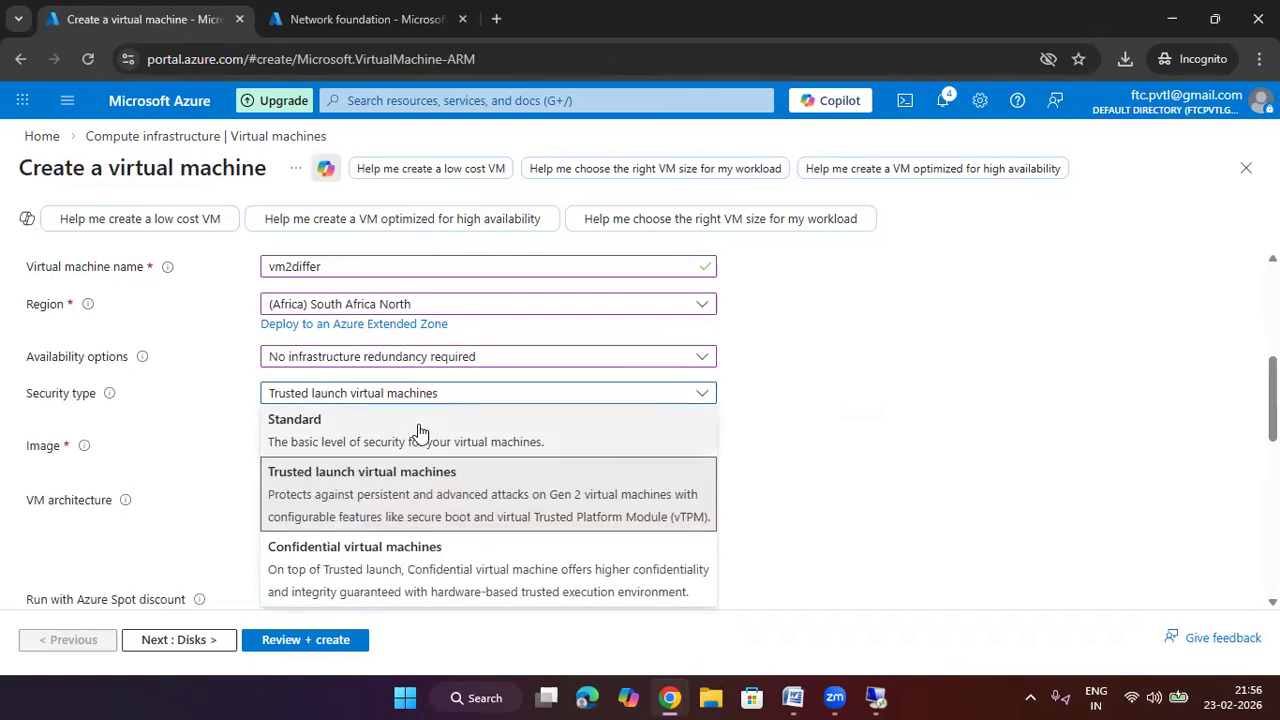
pyautogui.click(417, 432)
# Step: Choose Standard_D2s_v3 with 2 vcpus and 8 GiB memory as the virtual machine's size
pyautogui.scroll(-3, 617, 428)
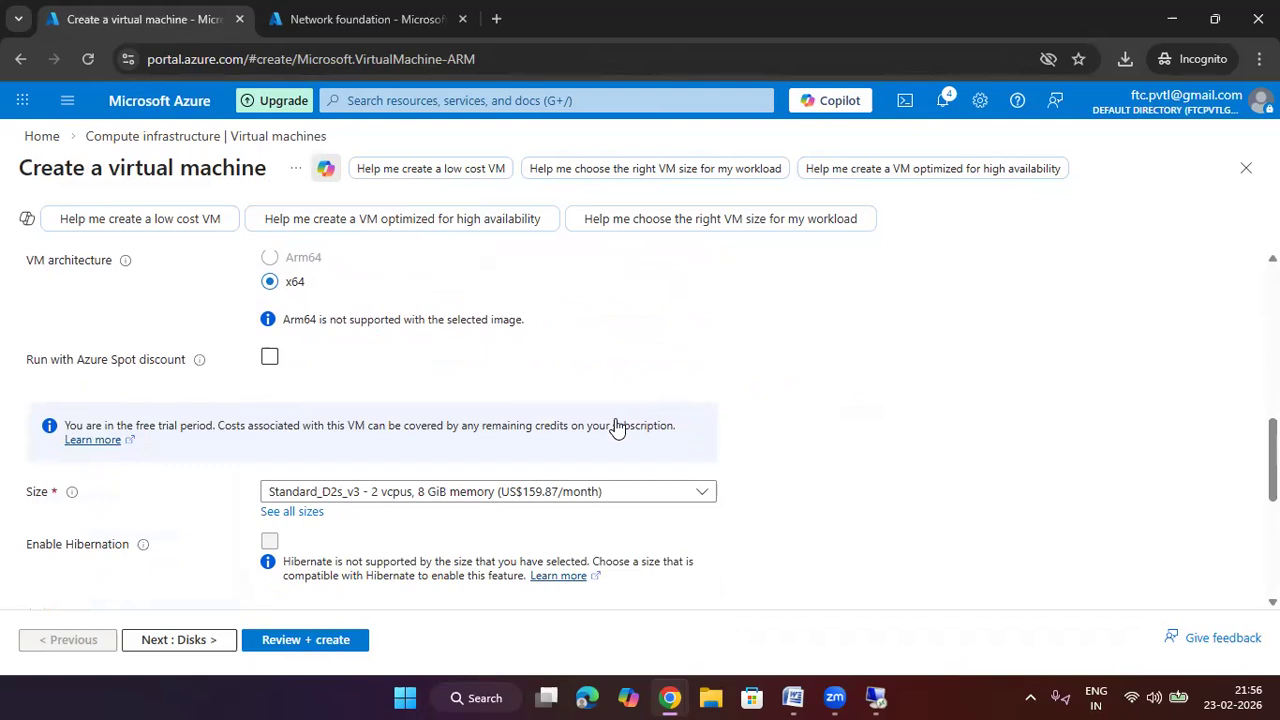
pyautogui.click(410, 477)
pyautogui.click(418, 241)
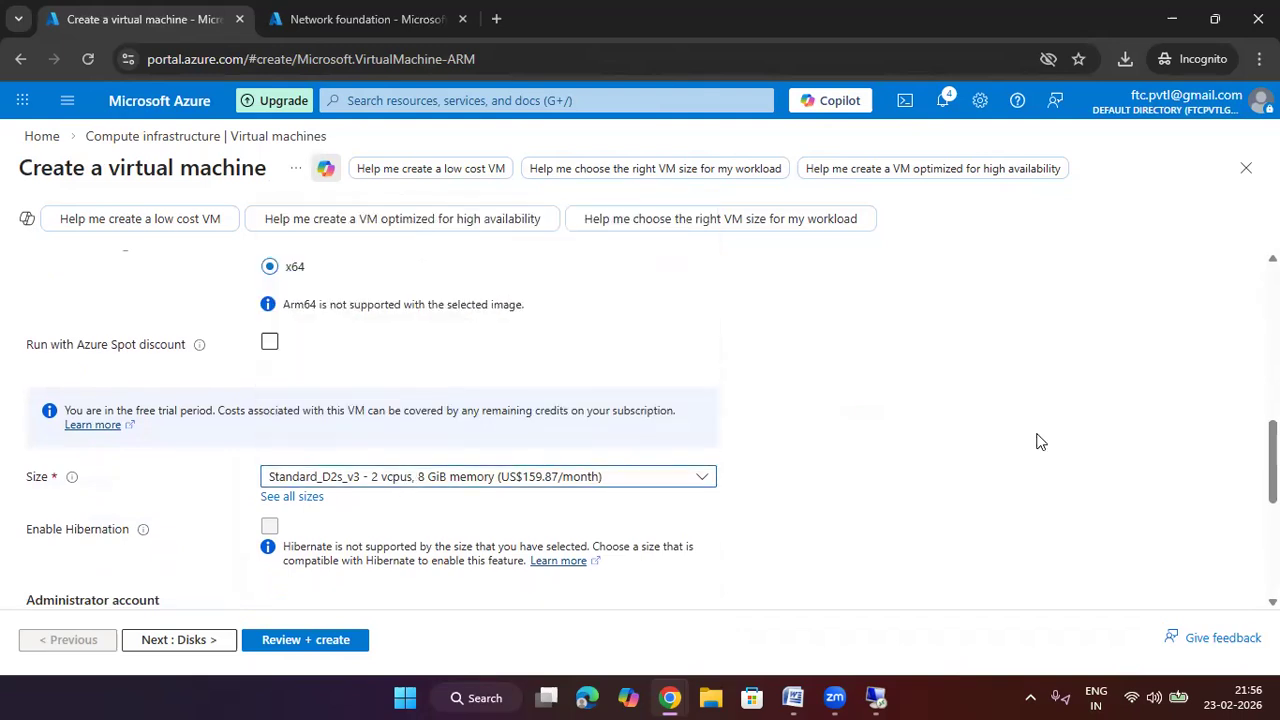
# Step: Enter the administrator account's username and password for the virtual machine, and confirm the password
pyautogui.scroll(-3, 551, 451)
pyautogui.click(513, 347)
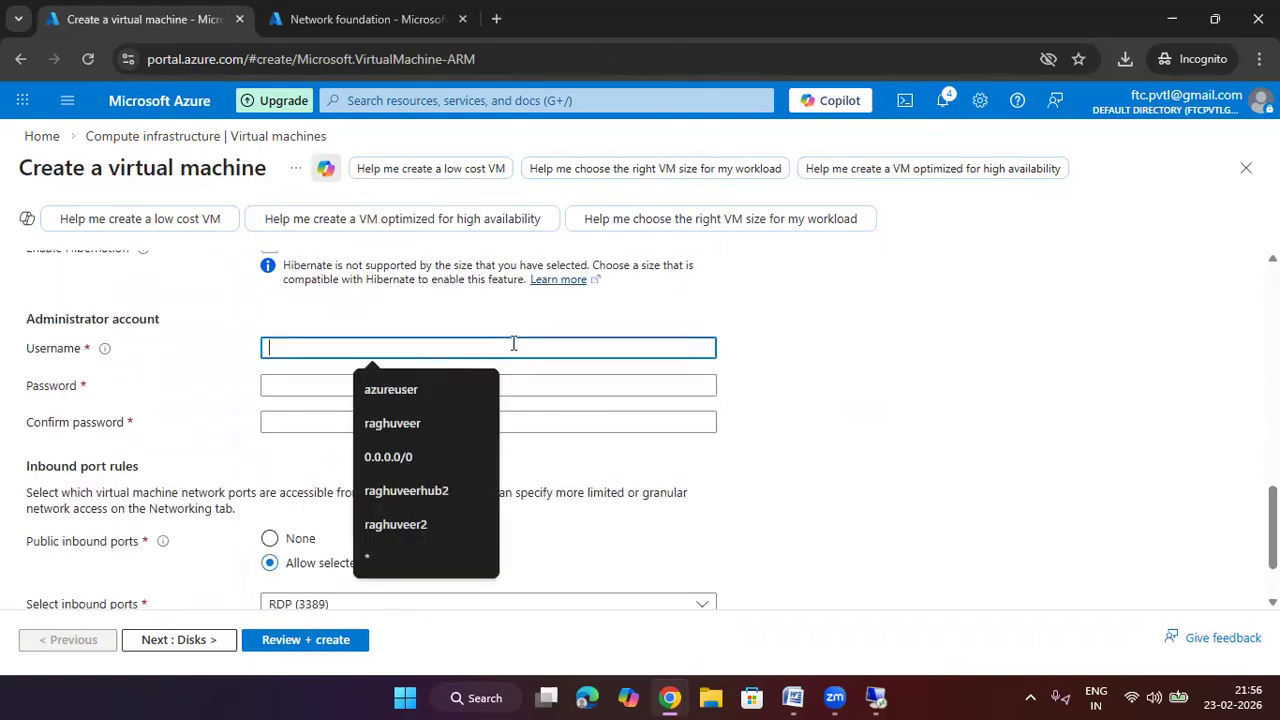
pyautogui.write('raghuveer')
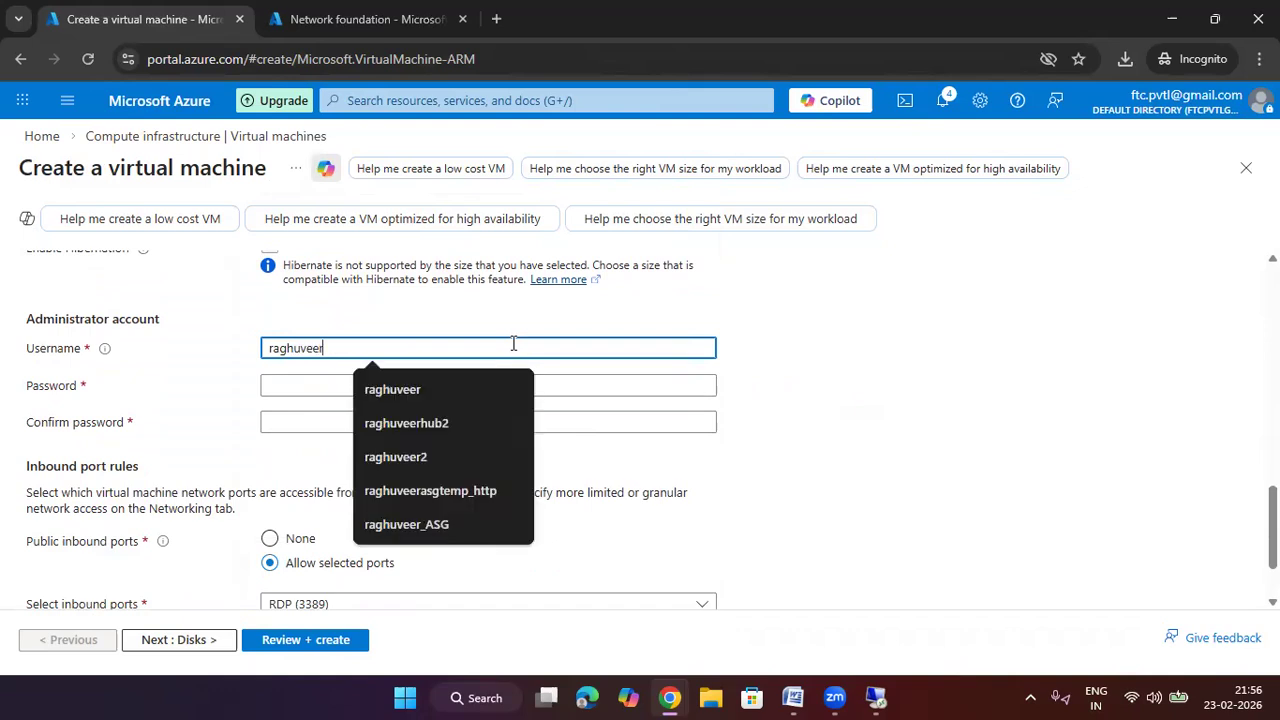
pyautogui.press('Tab')
pyautogui.write('••')
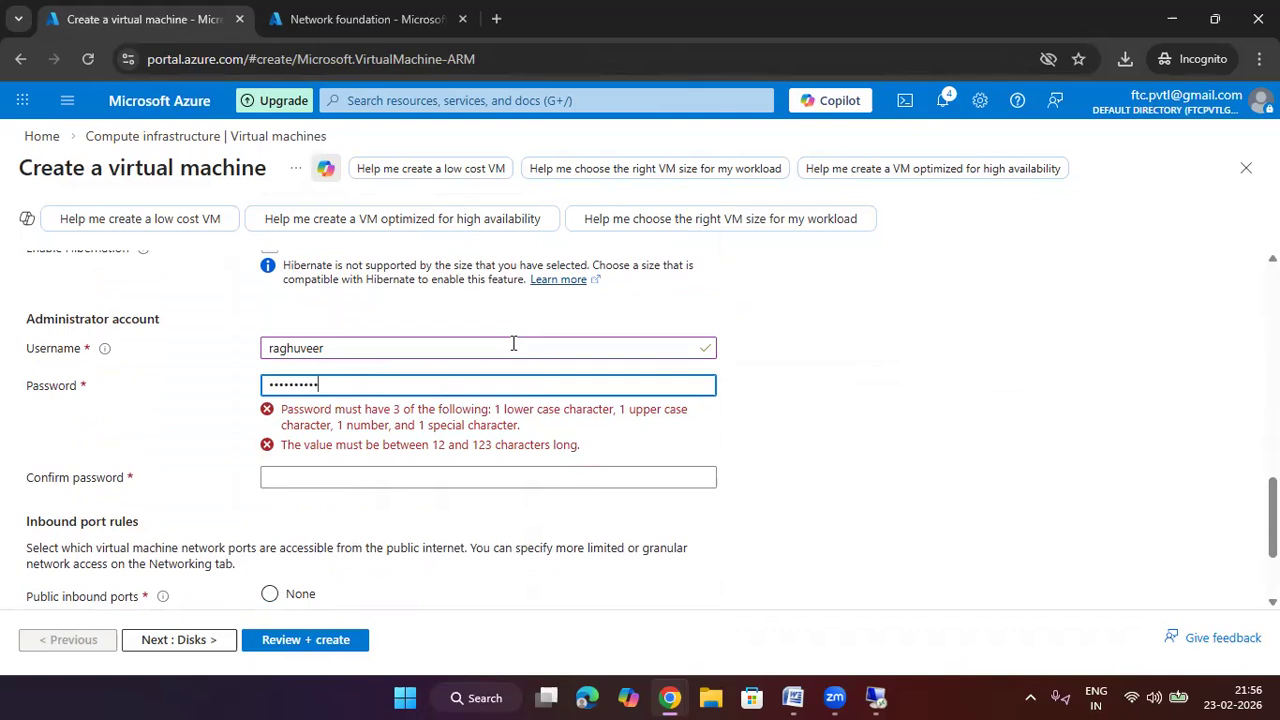
pyautogui.press('Tab')
pyautogui.write('•')
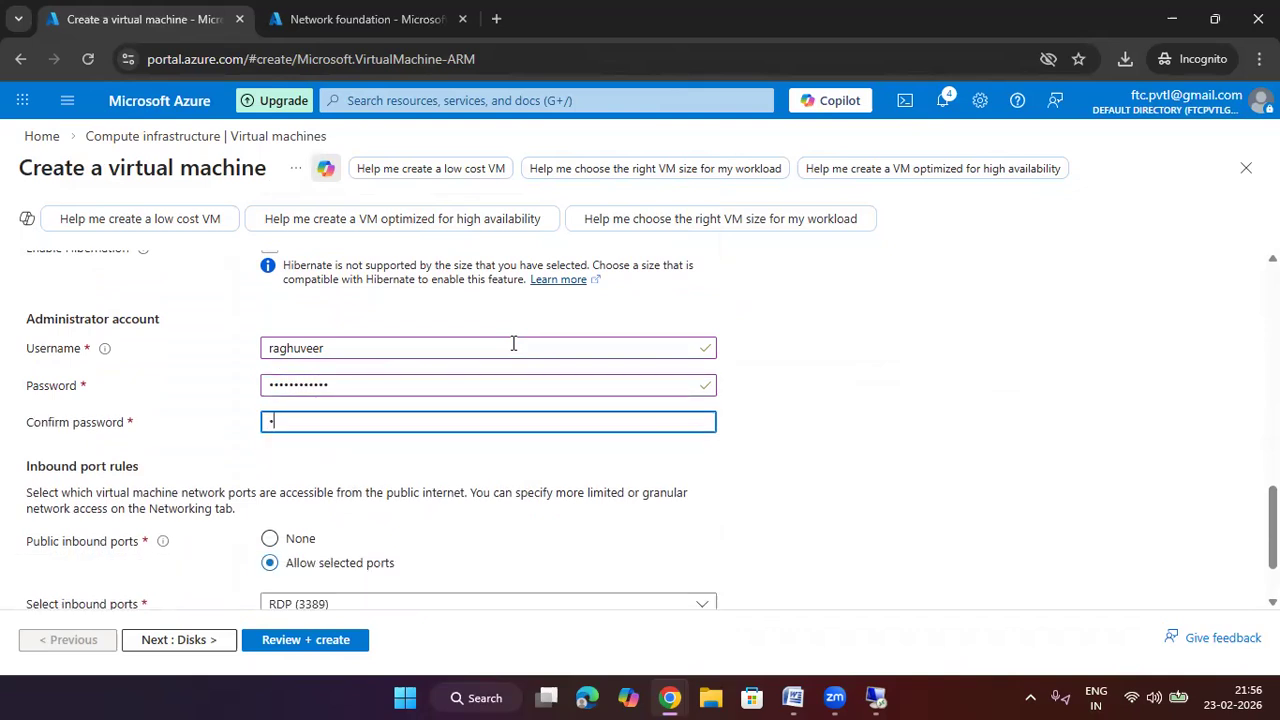
pyautogui.write('••')
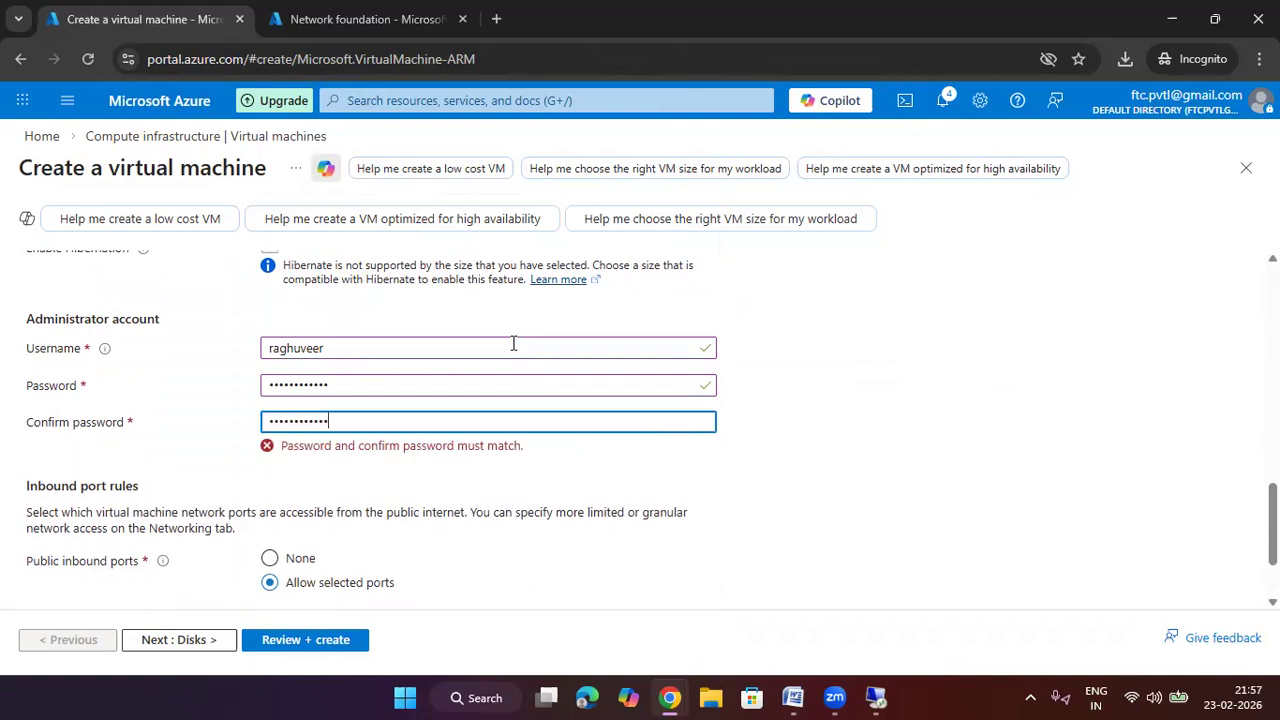
pyautogui.click(790, 400)
pyautogui.scroll(-1, 793, 392)
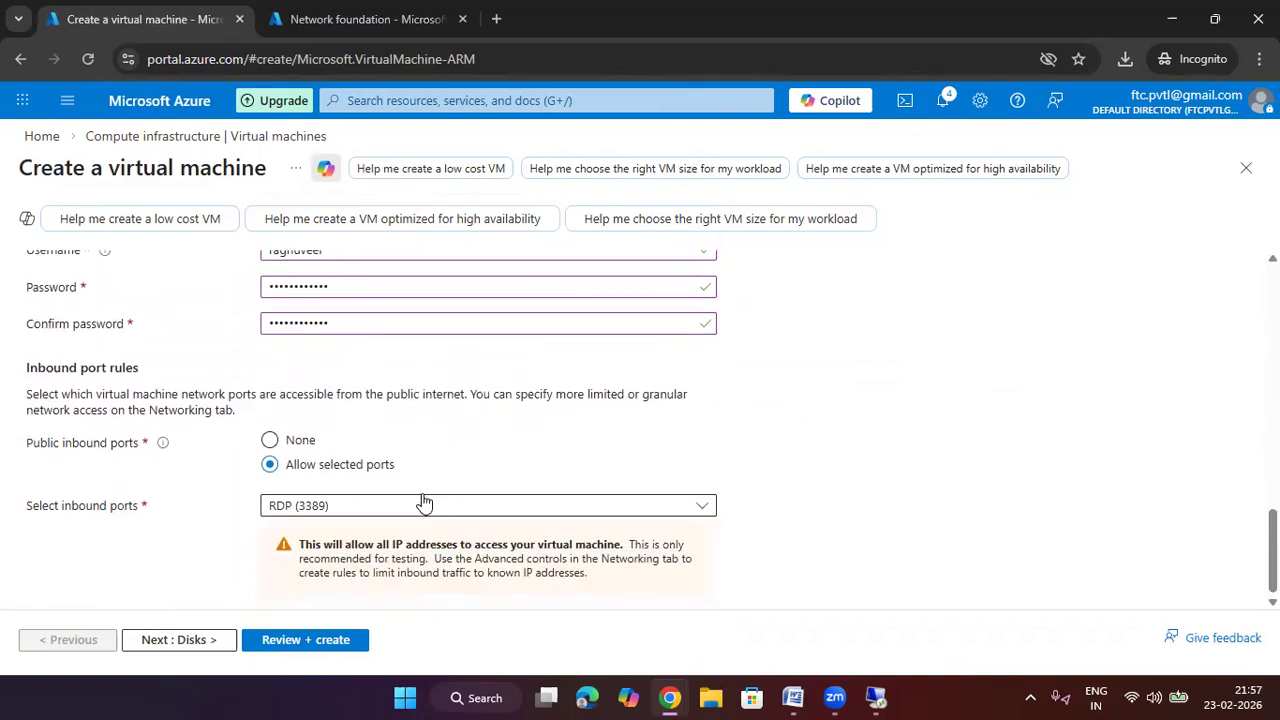
# Step: Set the virtual machine's networking to virtual network vnet_differnt_region, subnet frontend2 and no public IP
pyautogui.click(220, 646)
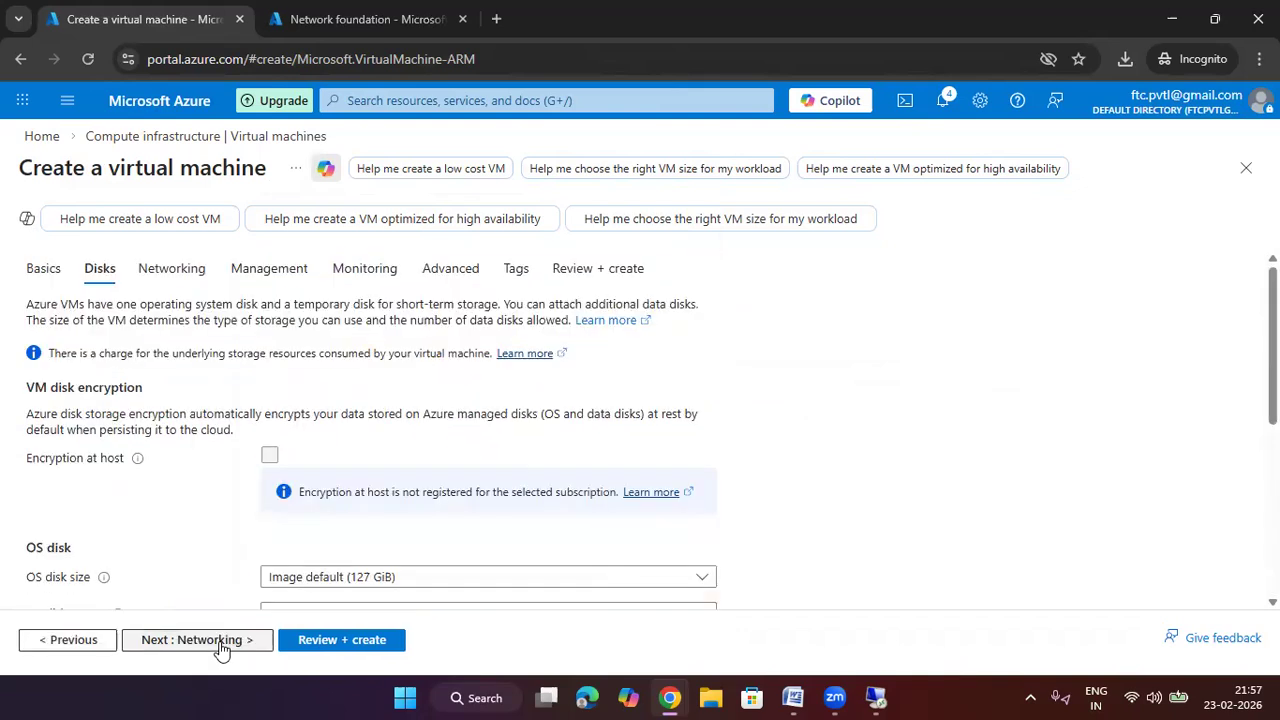
pyautogui.click(221, 646)
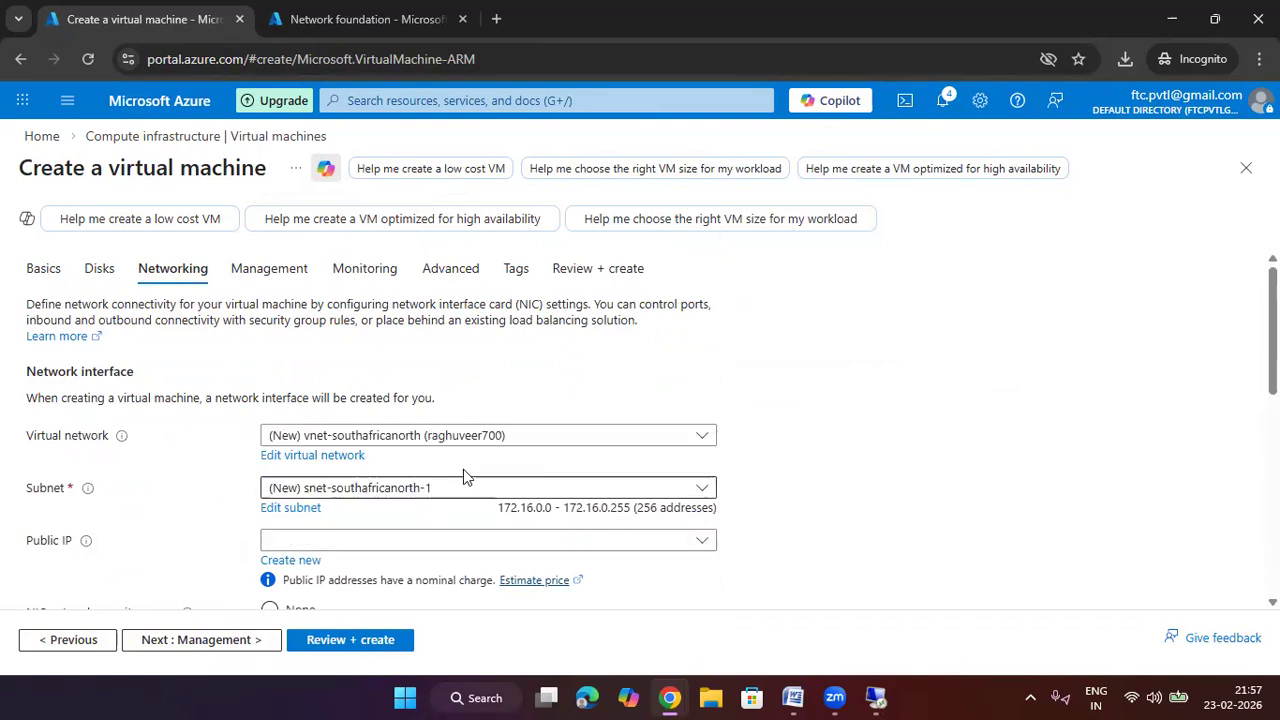
pyautogui.click(466, 435)
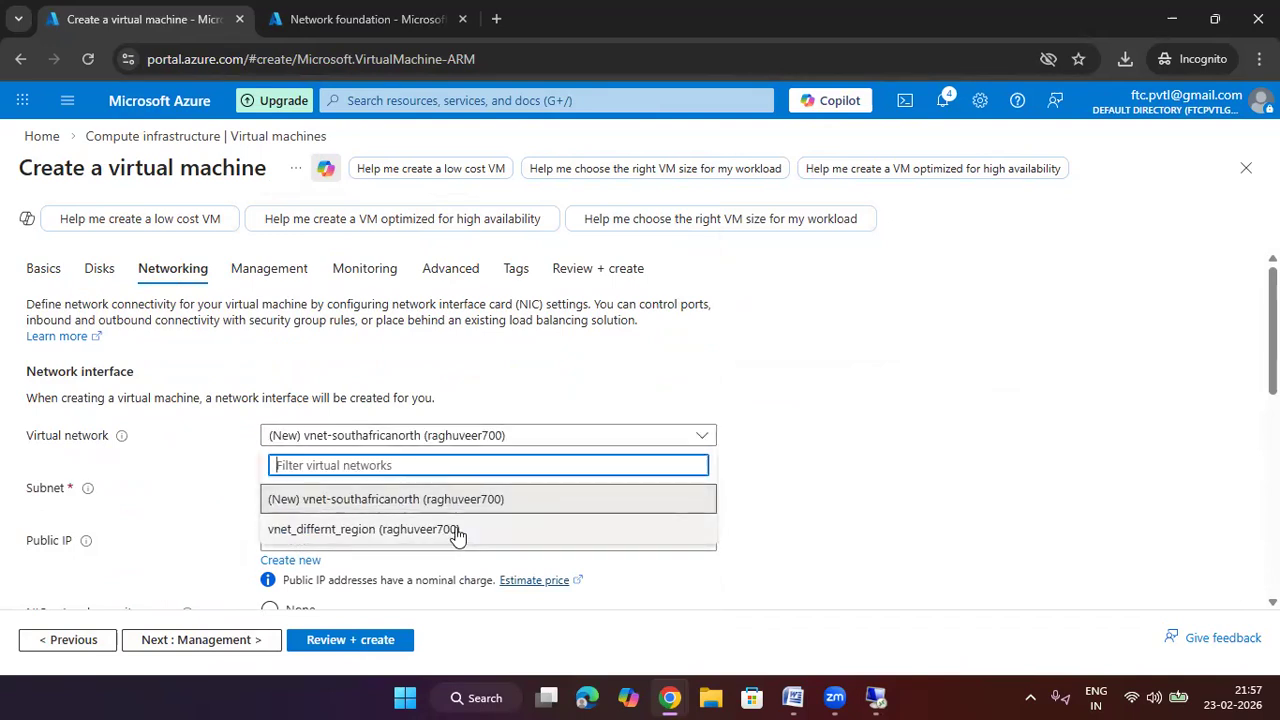
pyautogui.click(457, 531)
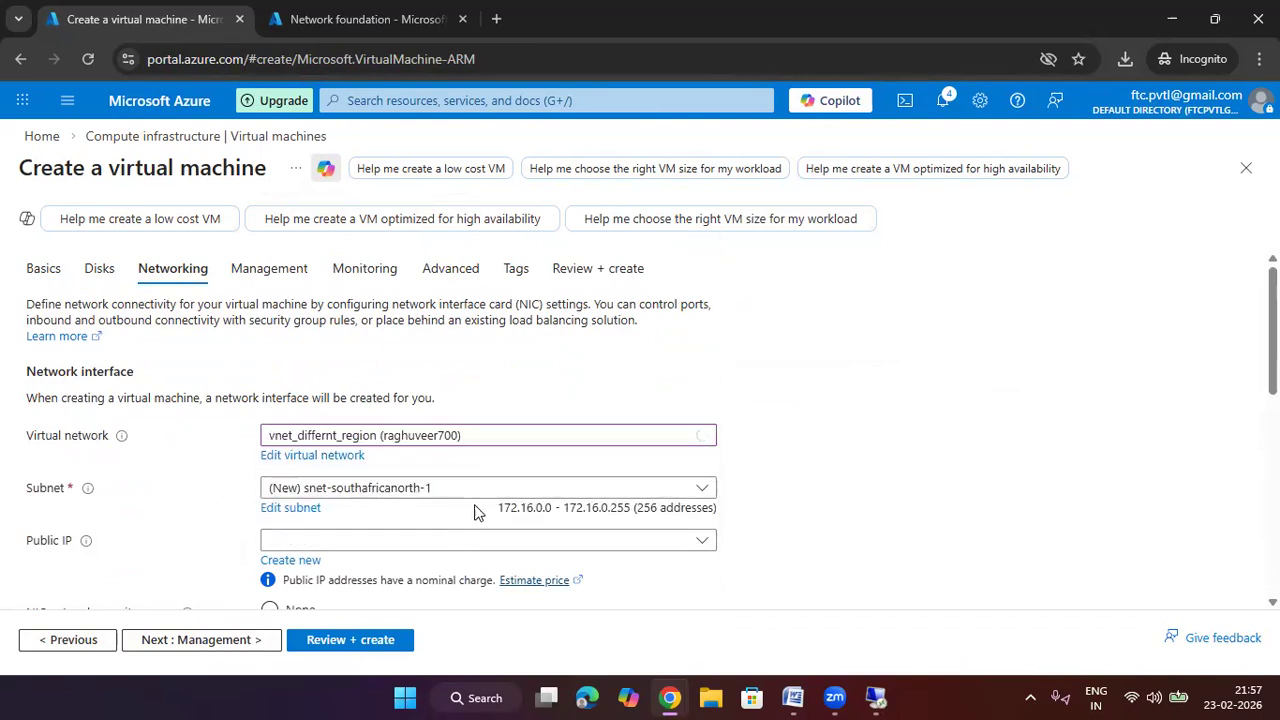
pyautogui.click(475, 489)
pyautogui.click(450, 356)
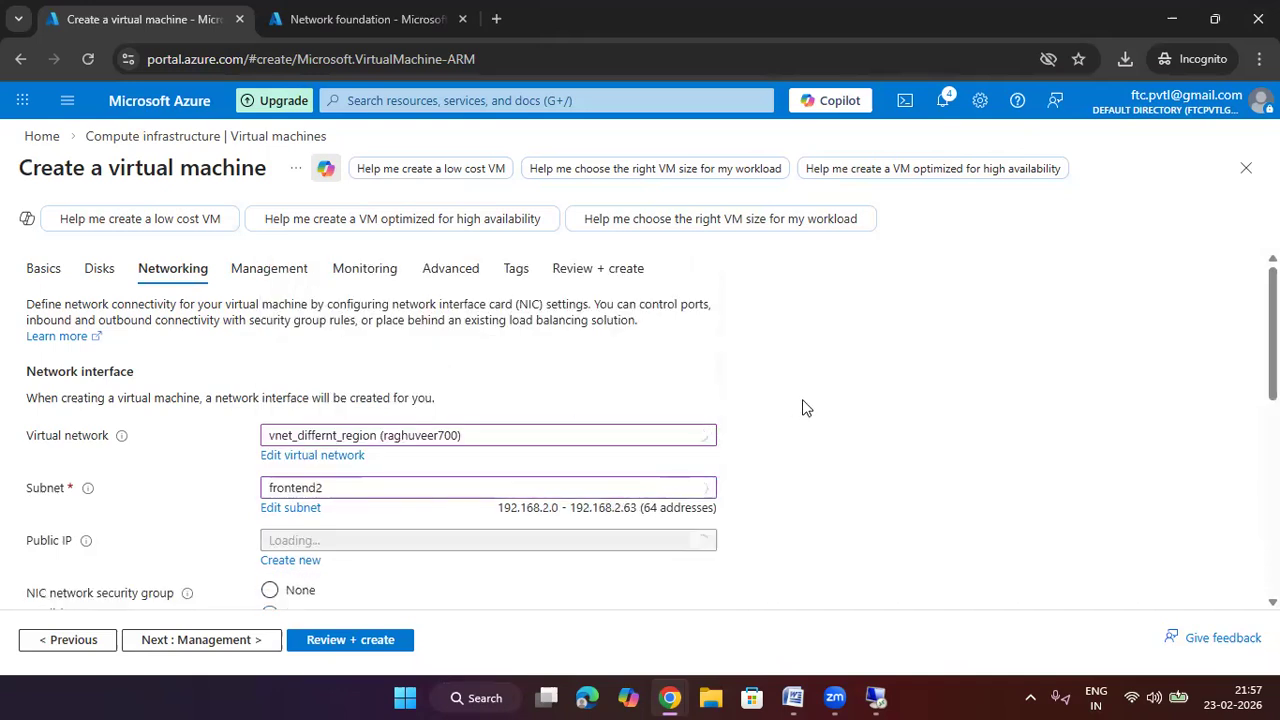
pyautogui.scroll(-2, 802, 408)
pyautogui.click(425, 353)
pyautogui.click(309, 408)
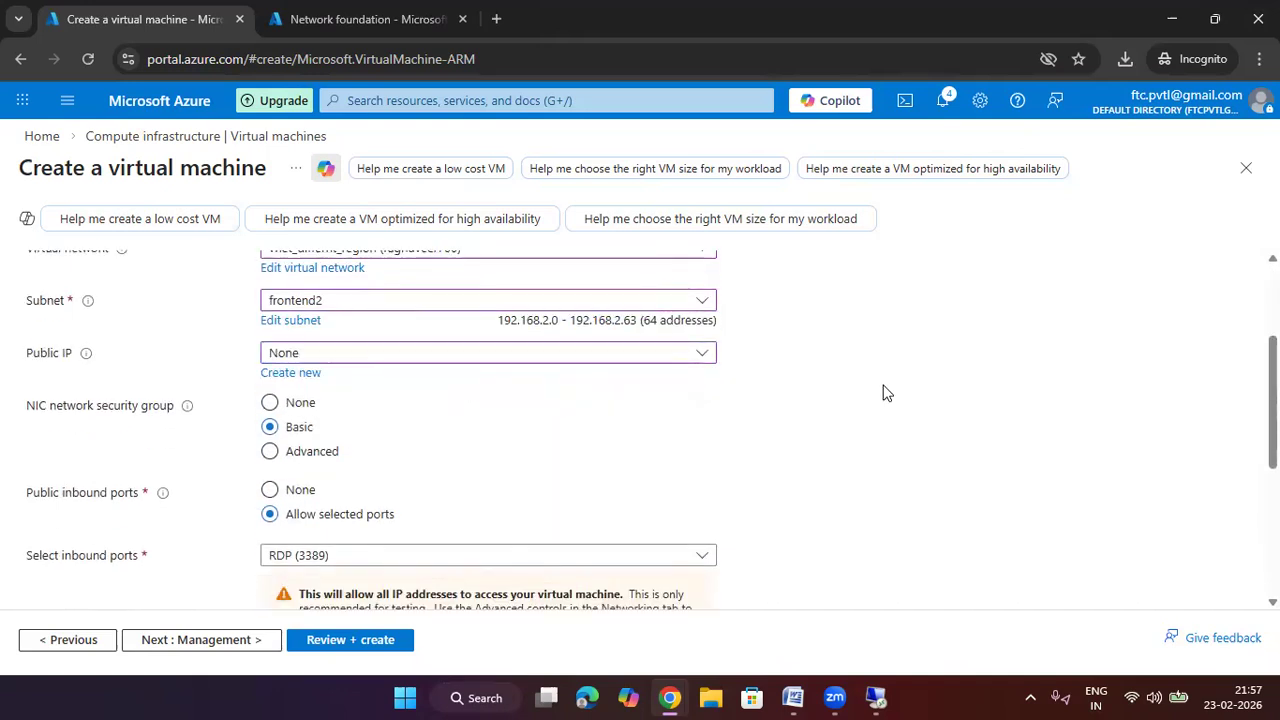
# Step: Run the final validation of the virtual machine's configuration and create it
pyautogui.scroll(-3, 866, 400)
pyautogui.click(388, 640)
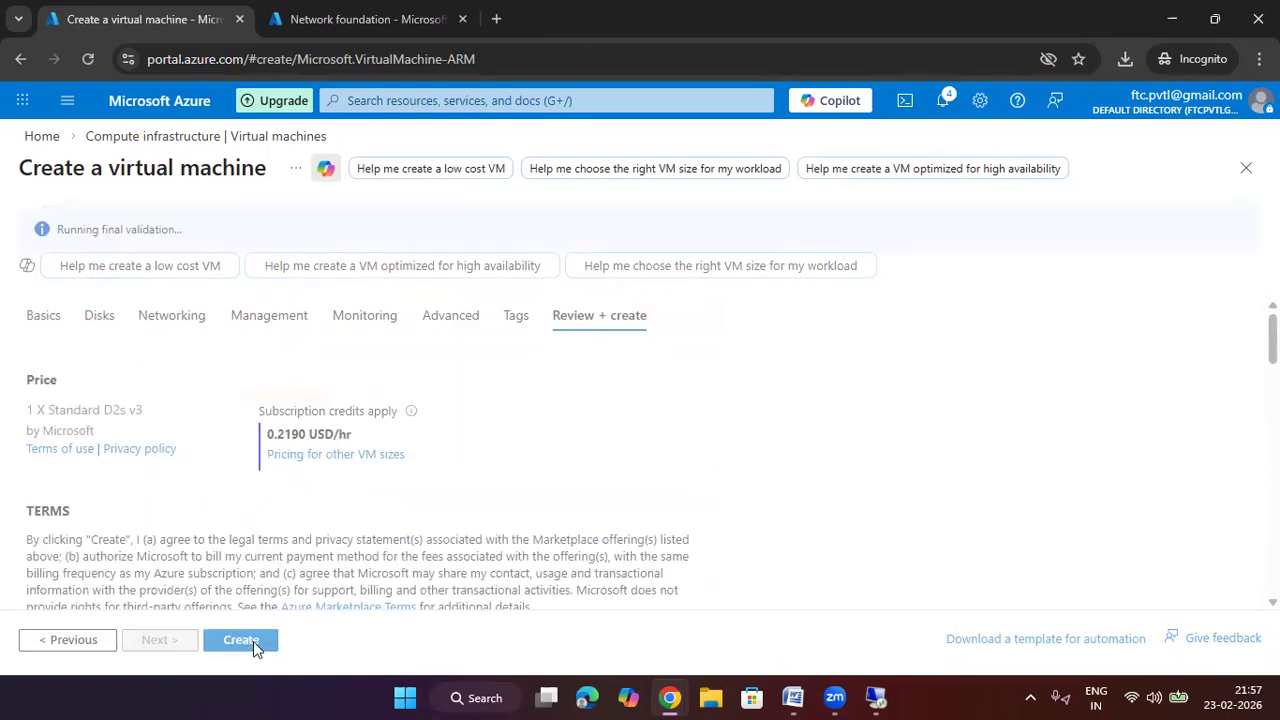
pyautogui.click(253, 641)
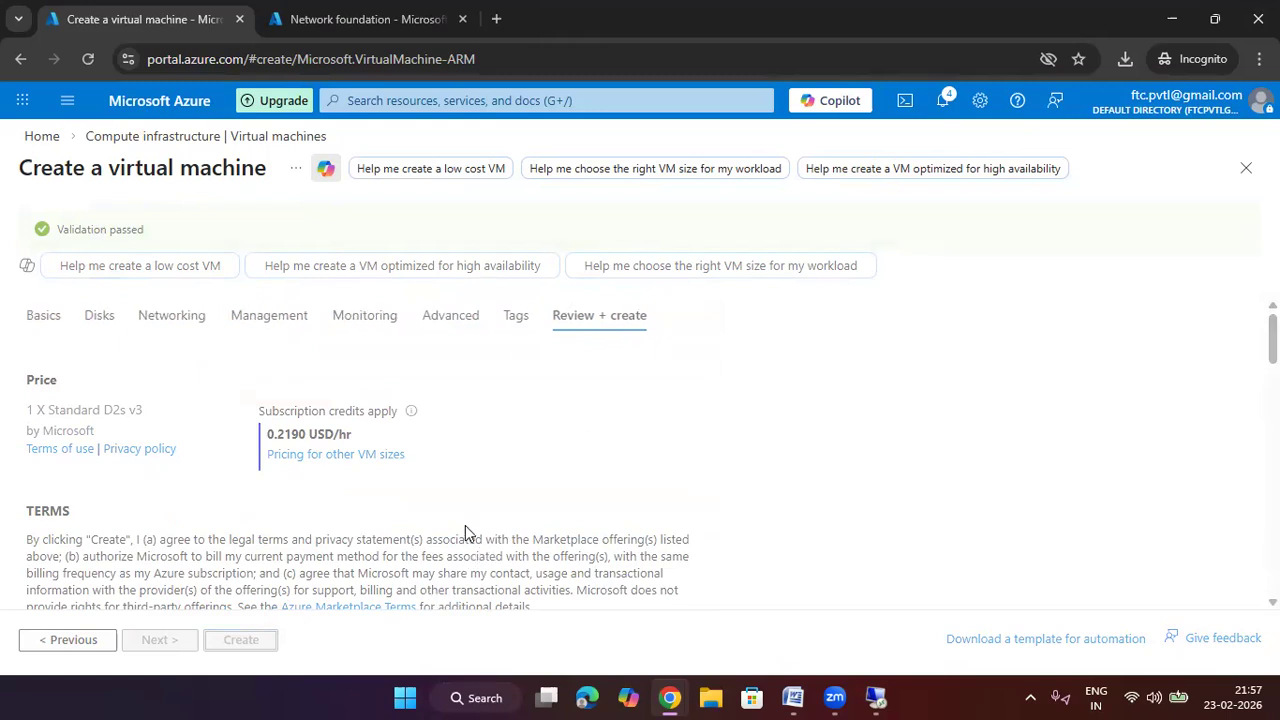
# Step: Delete the vnet2tovnet1 peering from virtual network raghuveervnet1, confirming the deletion with "delete"
pyautogui.click(405, 19)
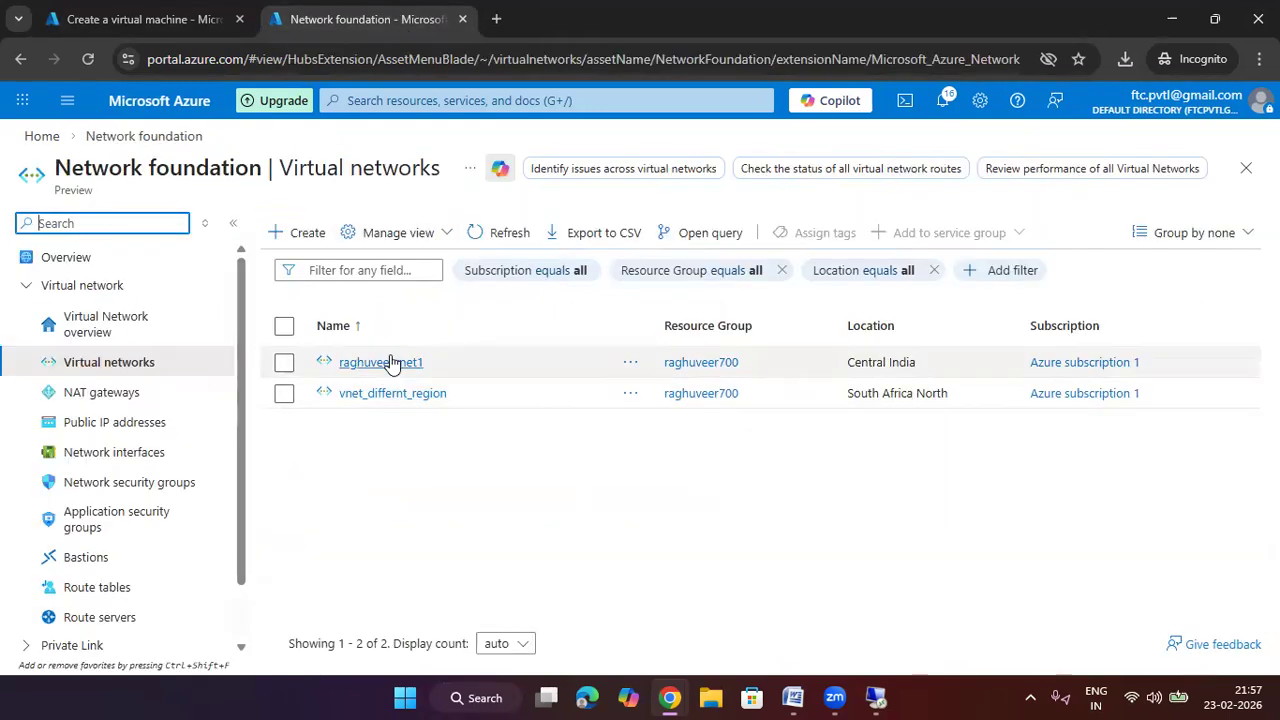
pyautogui.click(390, 364)
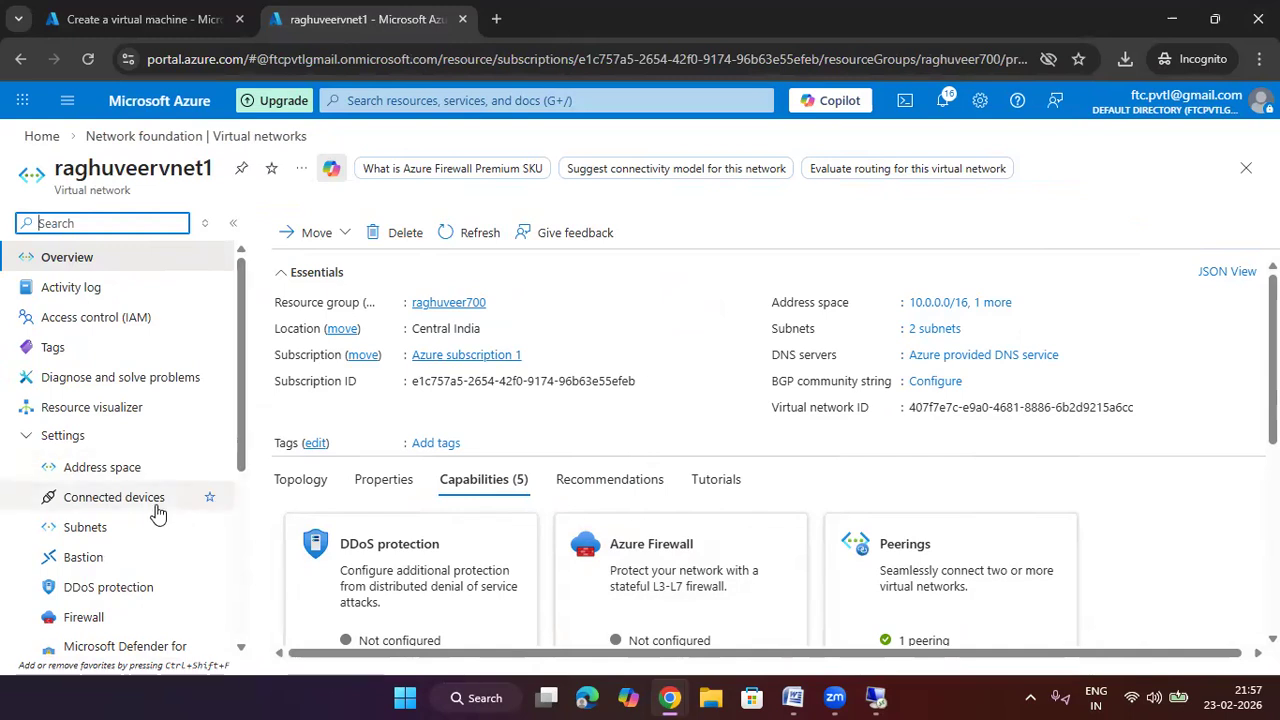
pyautogui.scroll(-4, 157, 510)
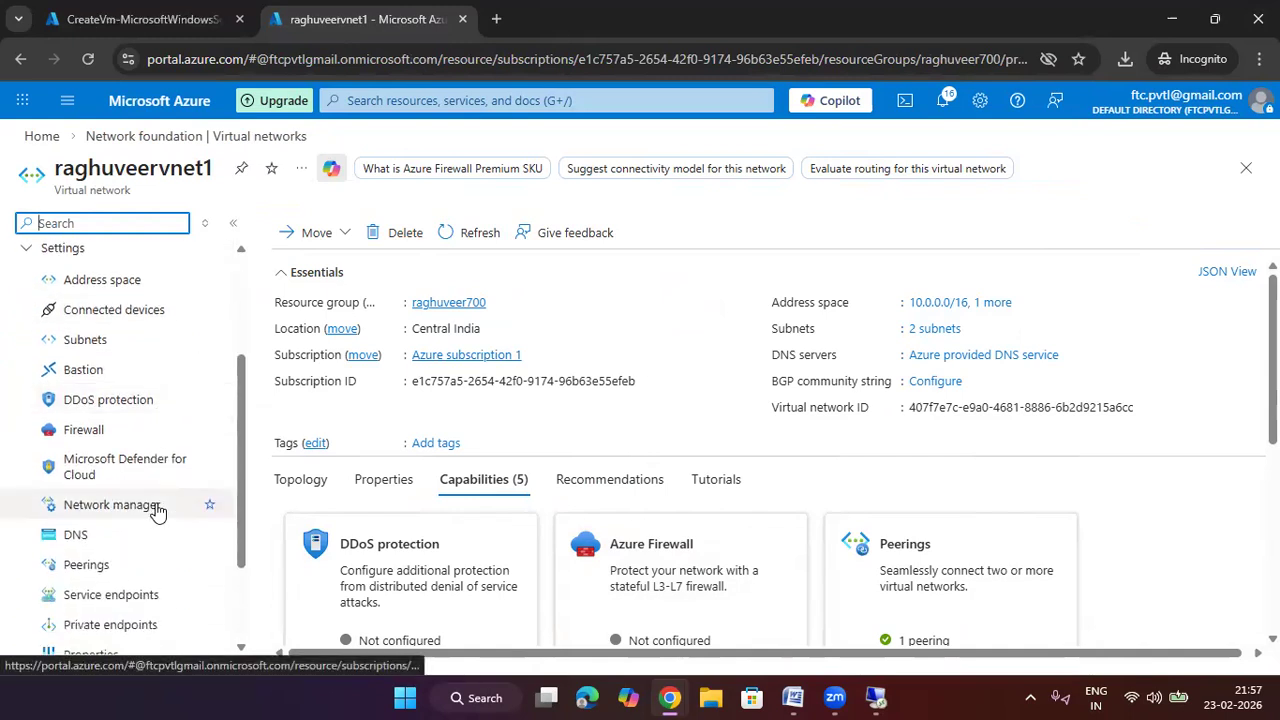
pyautogui.click(90, 566)
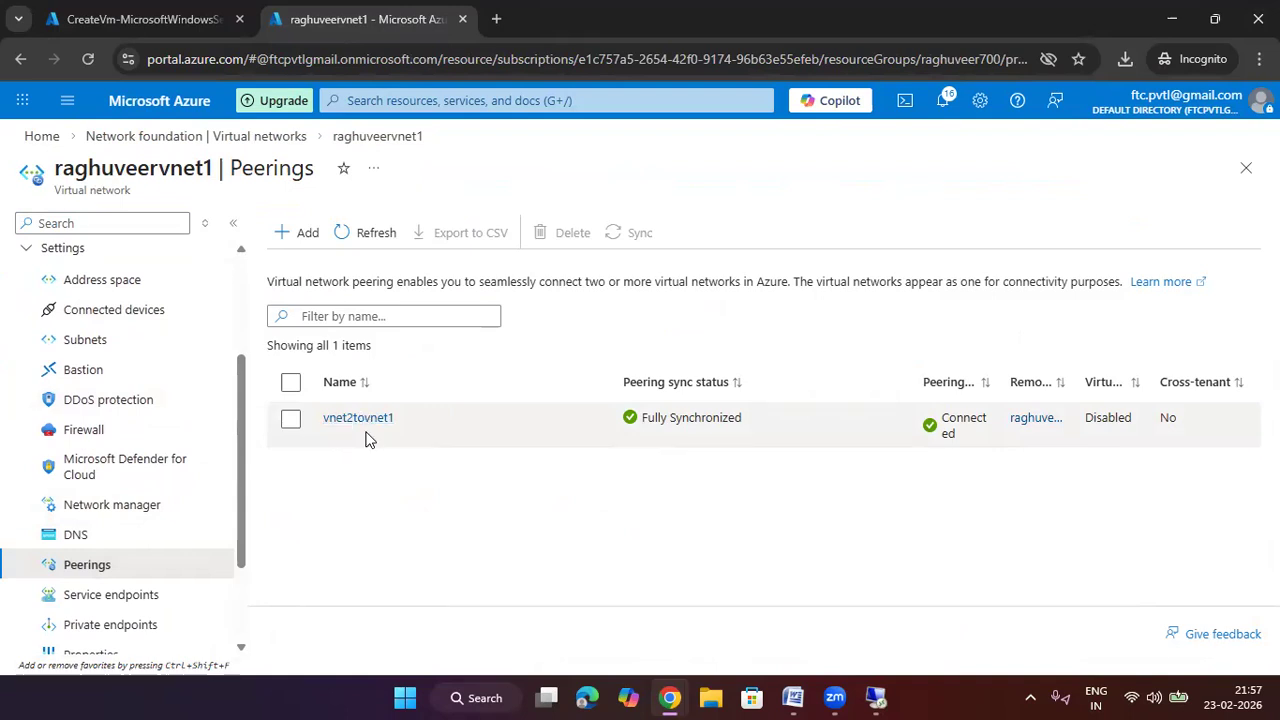
pyautogui.click(291, 420)
pyautogui.click(540, 233)
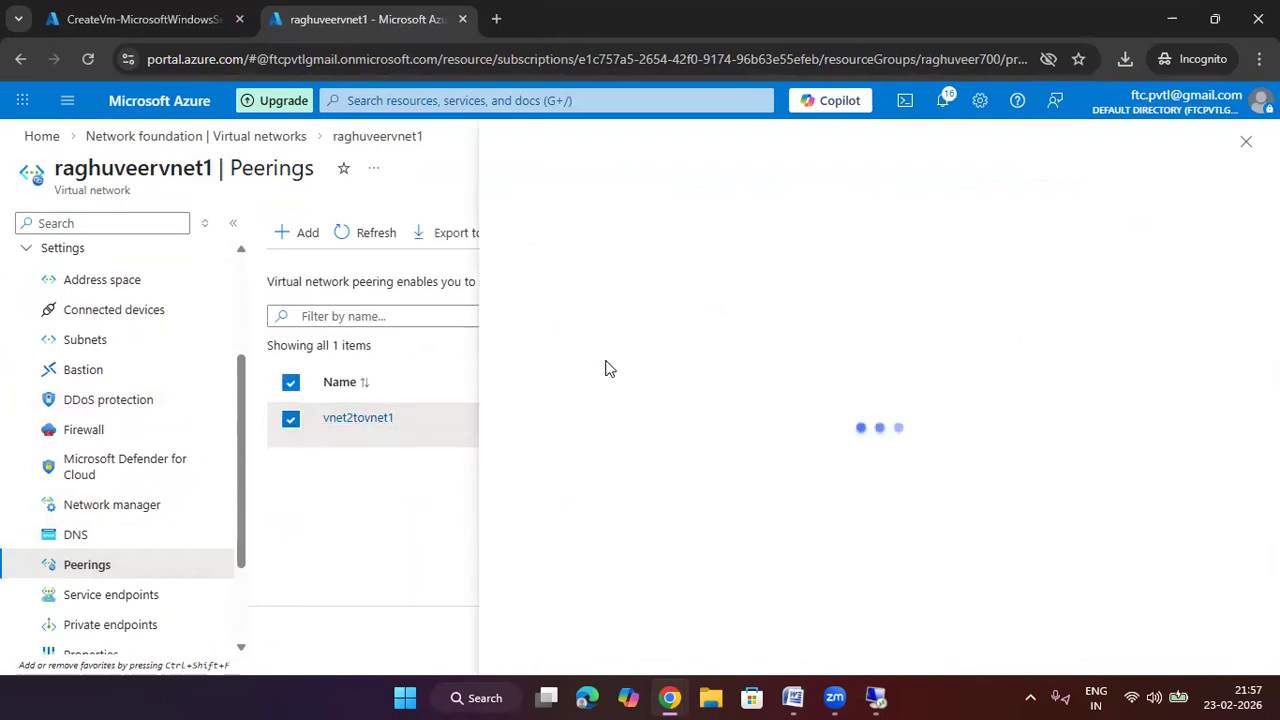
pyautogui.click(633, 586)
pyautogui.write('delete')
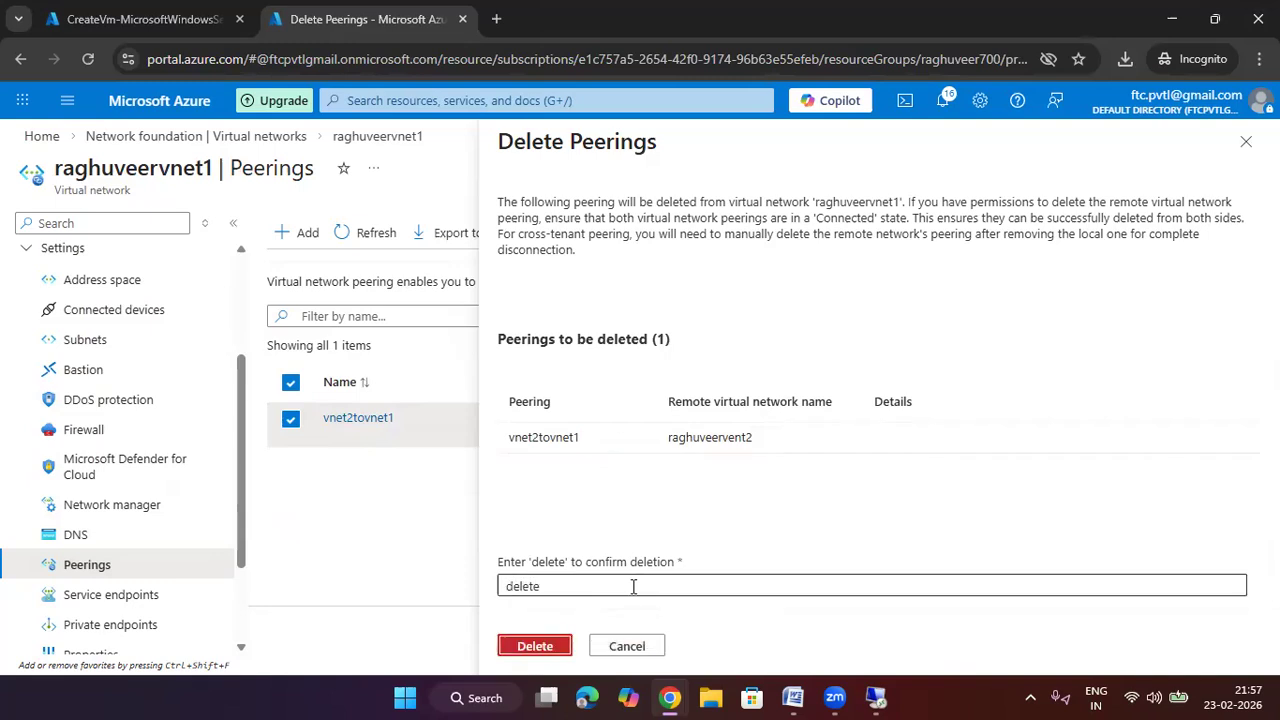
pyautogui.press('Return')
pyautogui.press('Return')
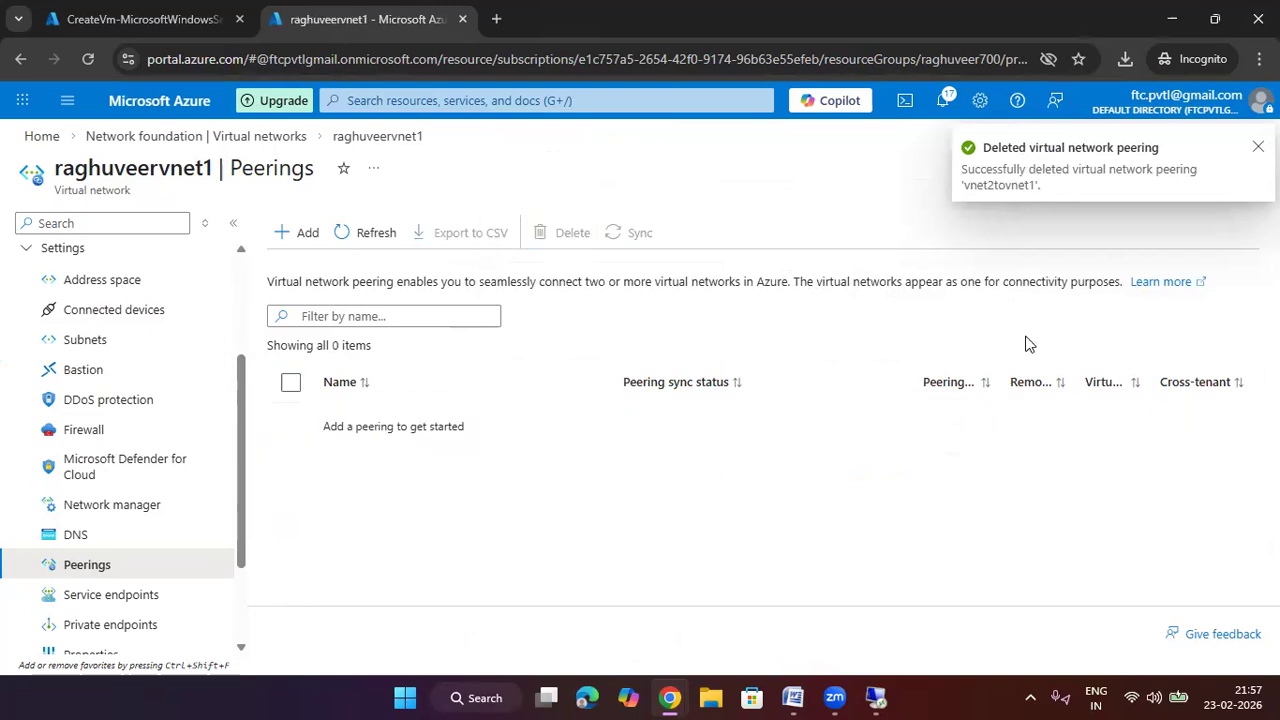
# Step: Start a new peering on raghuveervnet1 with remote link name vent1todifferentvnet2 and vnet_differnt_region as the remote virtual network
pyautogui.click(279, 232)
pyautogui.click(421, 347)
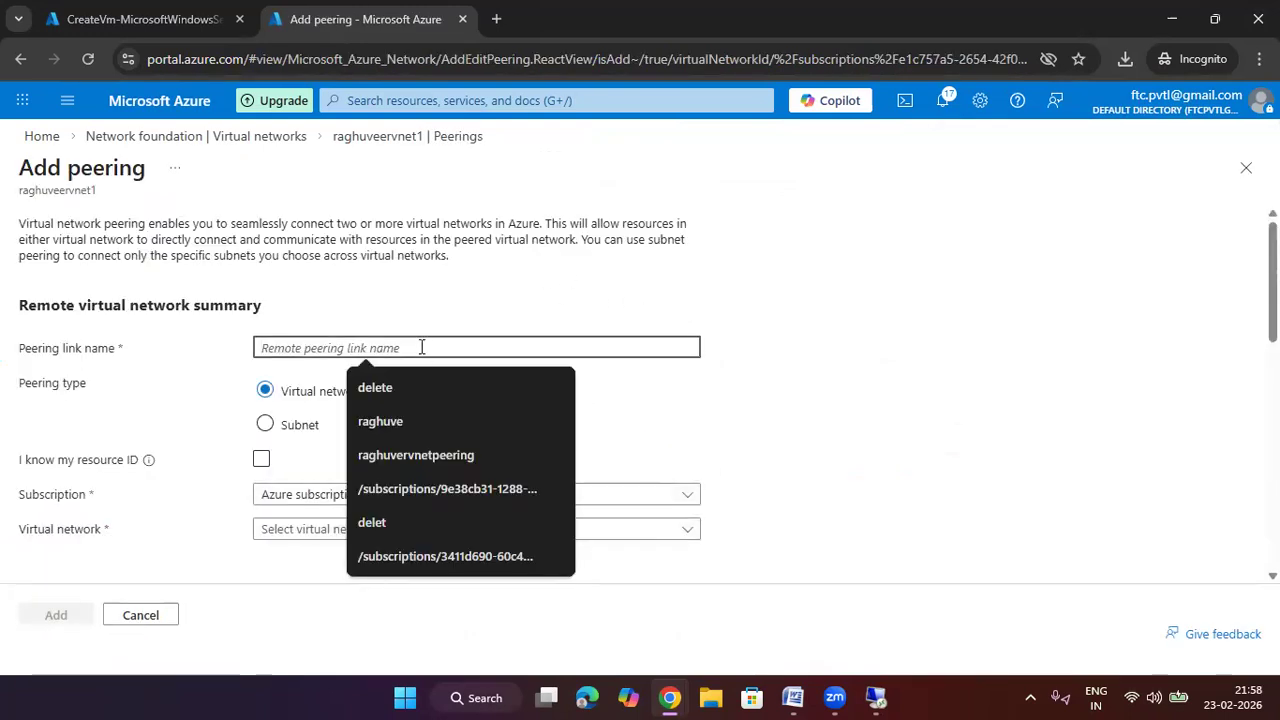
pyautogui.write('vent1todifferentvnet2')
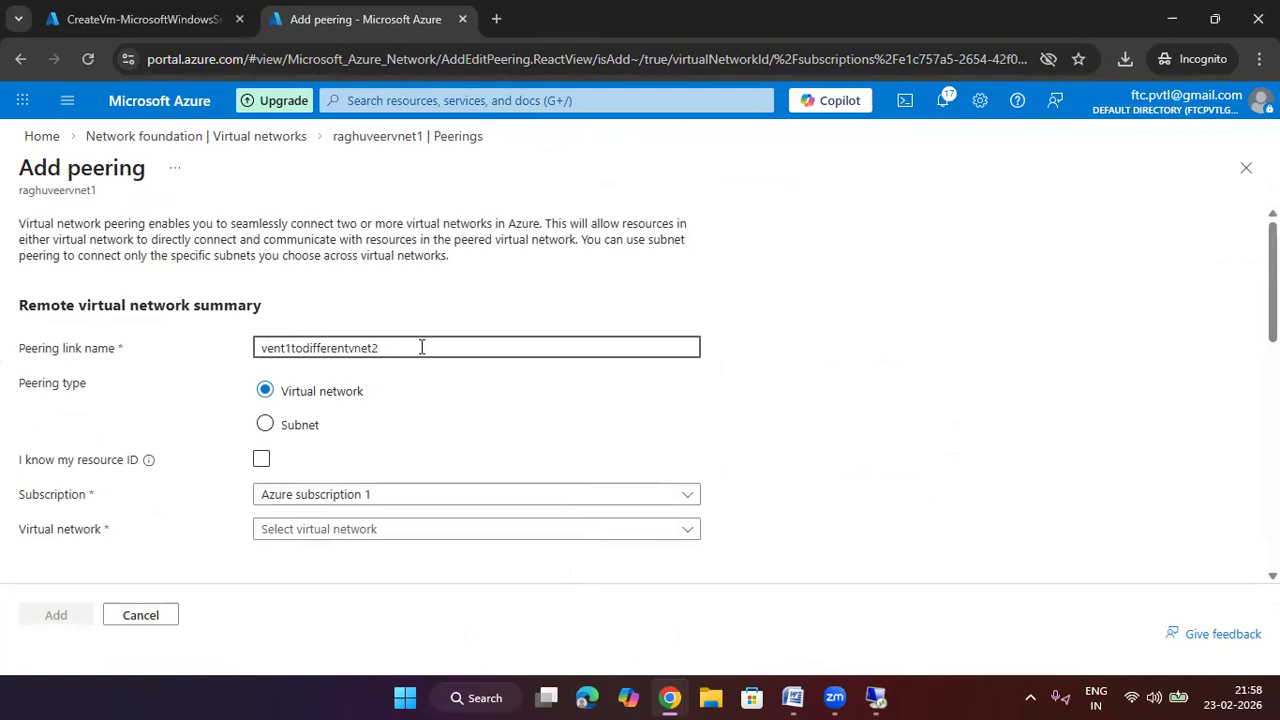
pyautogui.moveTo(421, 347); pyautogui.dragTo(183, 360)
pyautogui.hotkey('ctrl', 'c')
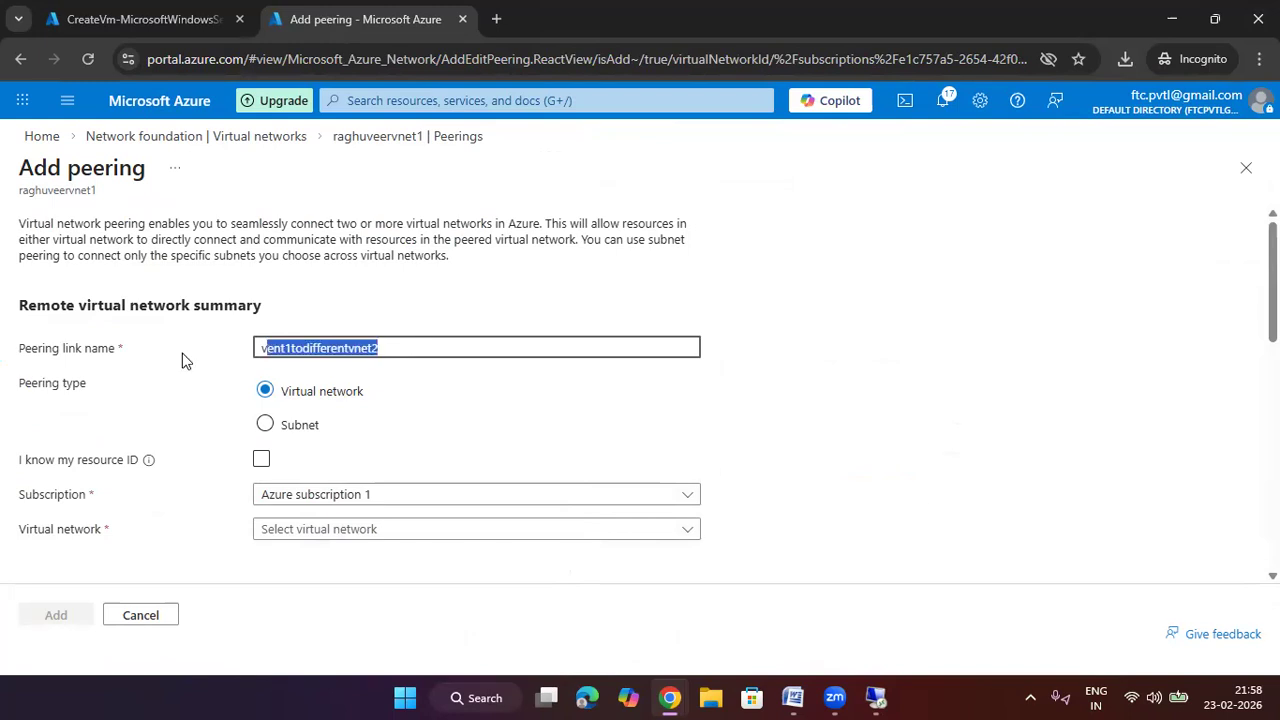
pyautogui.click(618, 370)
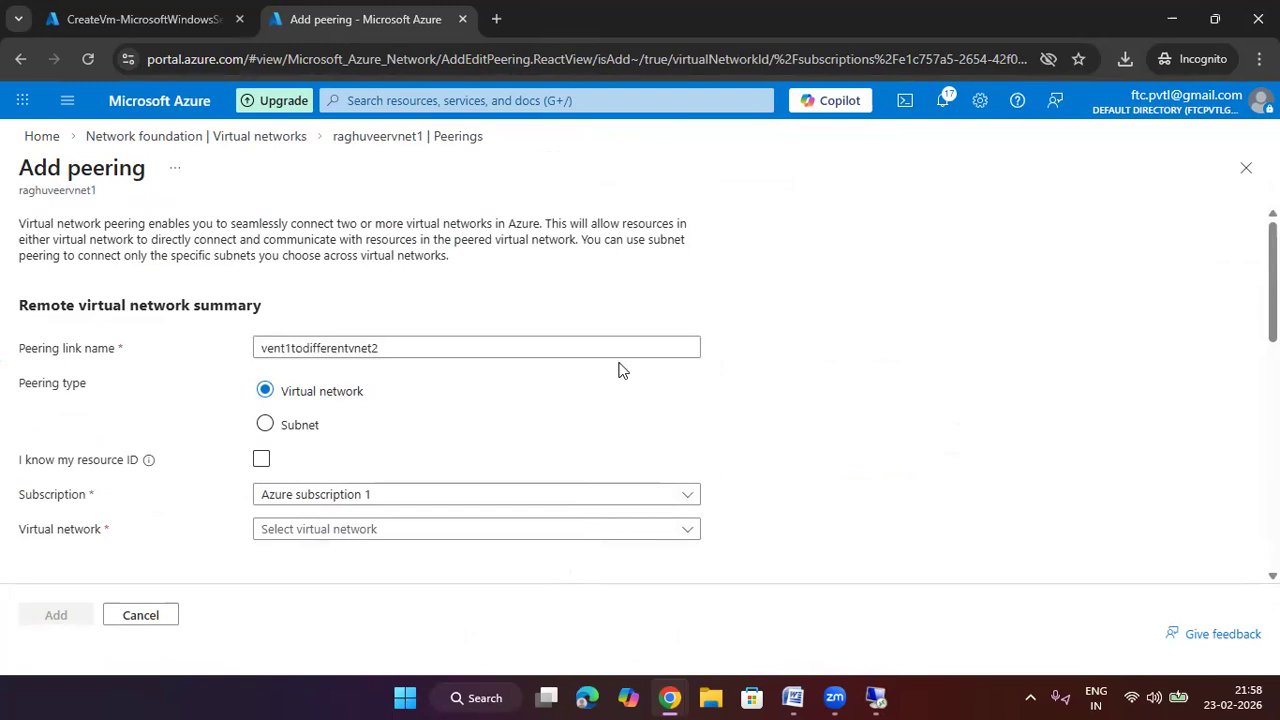
pyautogui.scroll(-1, 403, 474)
pyautogui.click(369, 436)
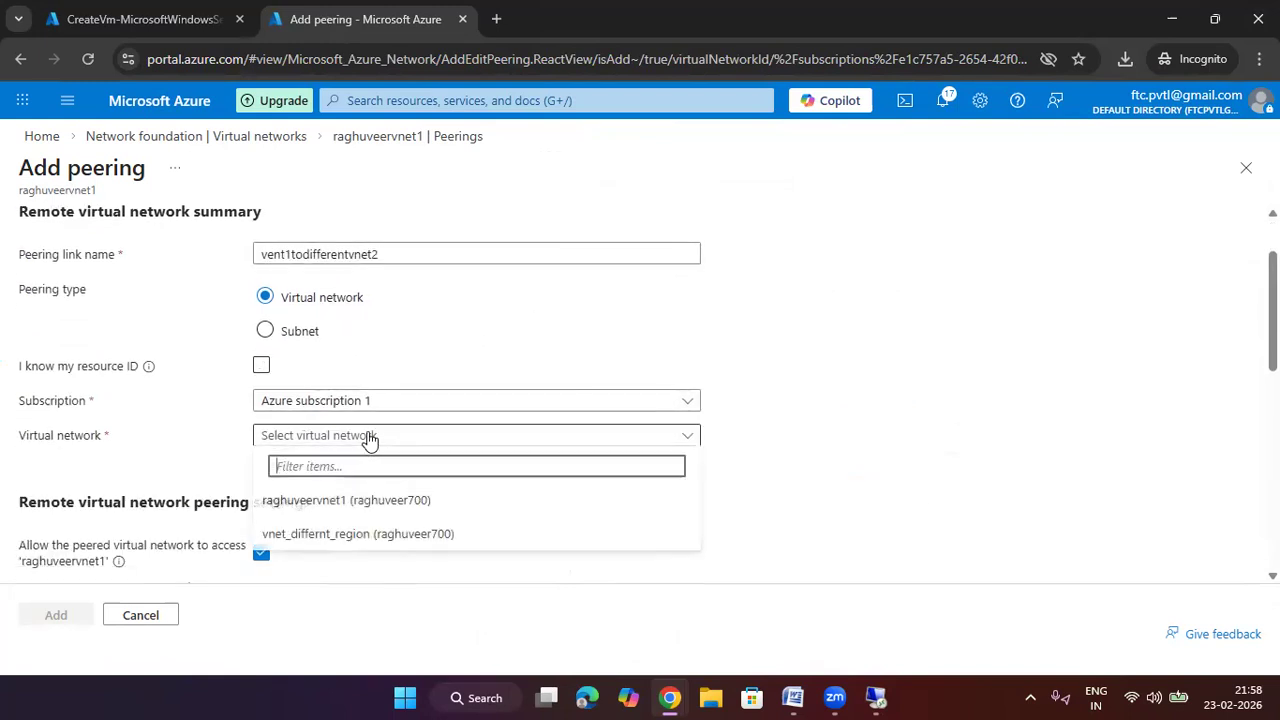
pyautogui.click(380, 535)
# Step: Name the local peering link vent2todifferentvnet1 and add the peering
pyautogui.scroll(-2, 851, 403)
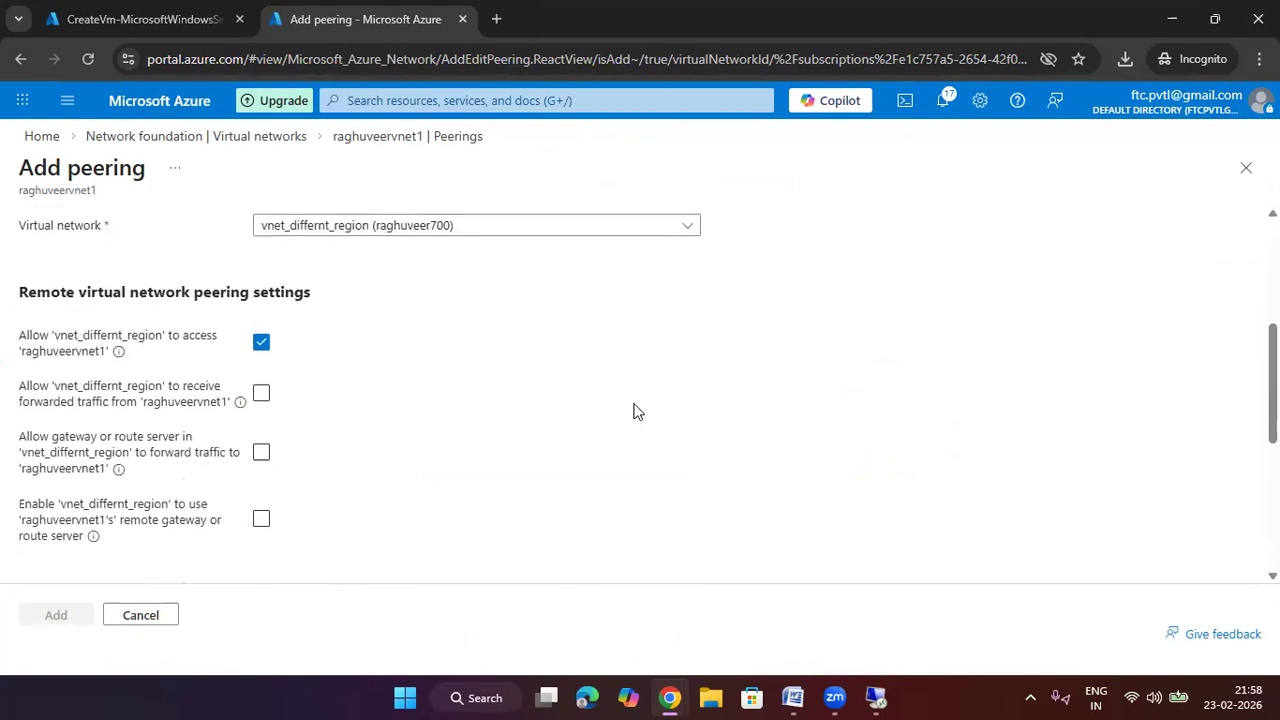
pyautogui.scroll(-3, 638, 411)
pyautogui.click(387, 388)
pyautogui.hotkey('ctrl', 'v')
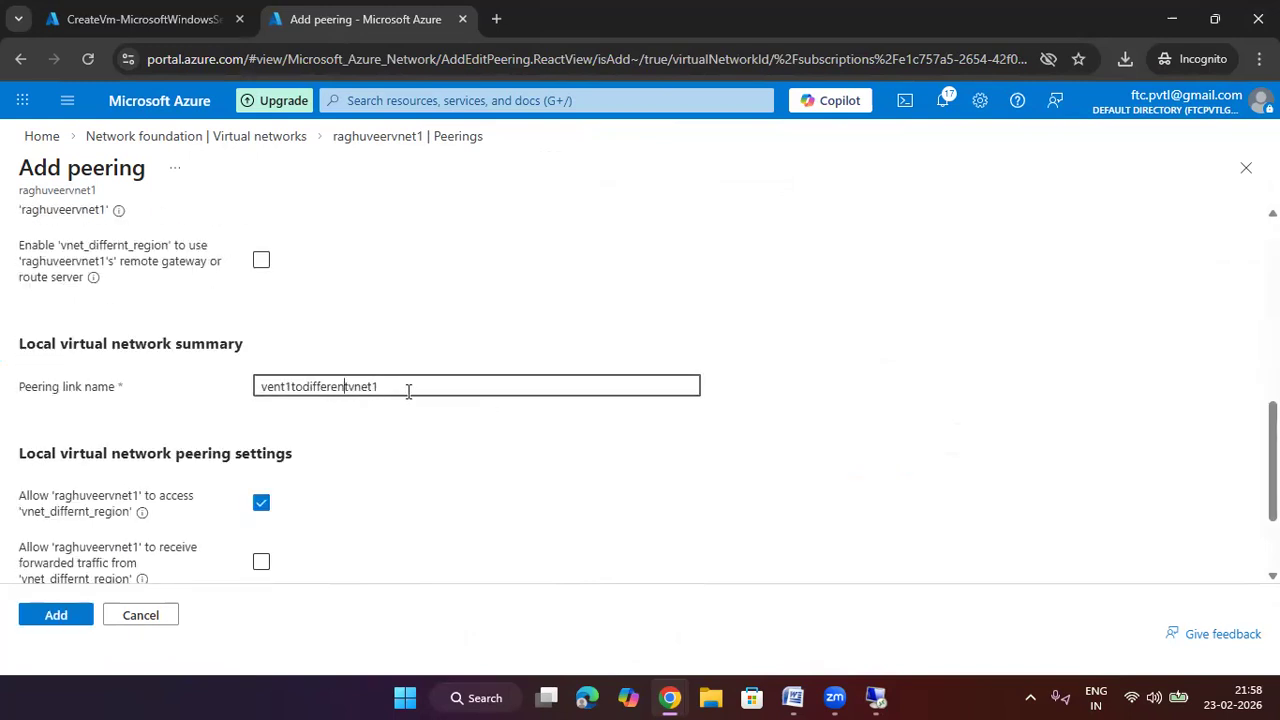
pyautogui.press('BackSpace')
pyautogui.write('2')
pyautogui.click(938, 318)
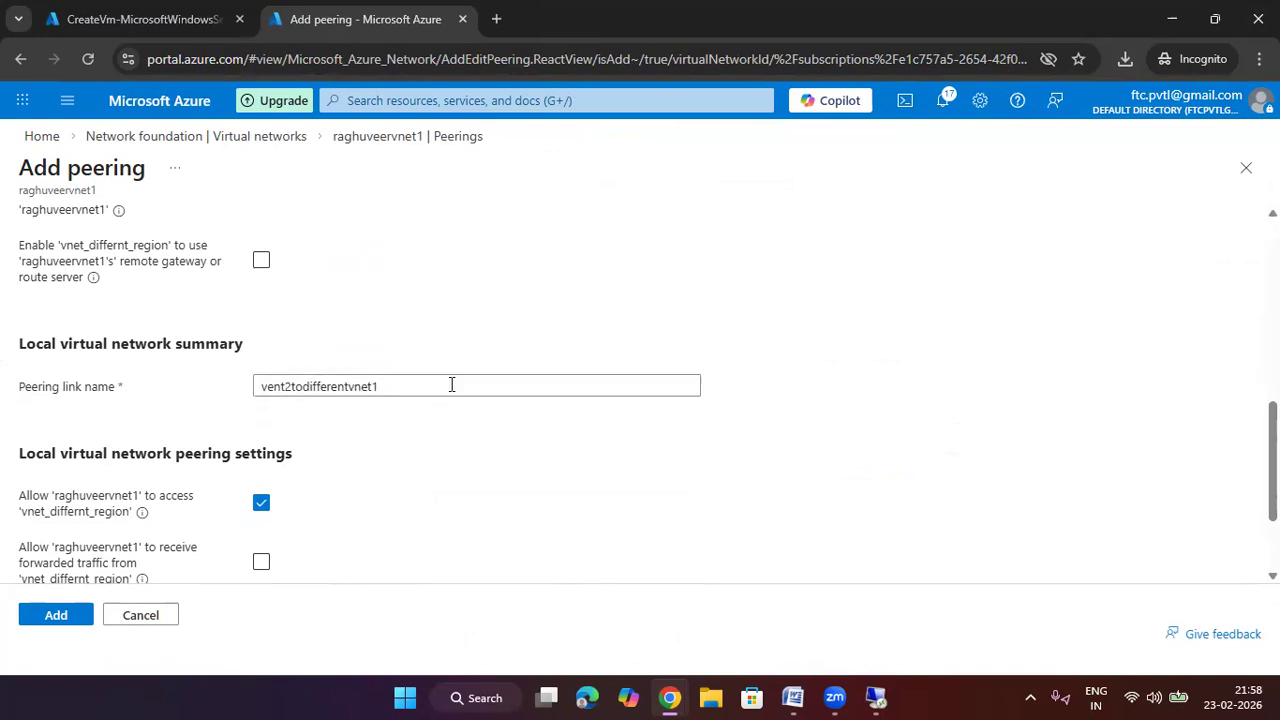
pyautogui.scroll(-2, 546, 377)
pyautogui.click(90, 616)
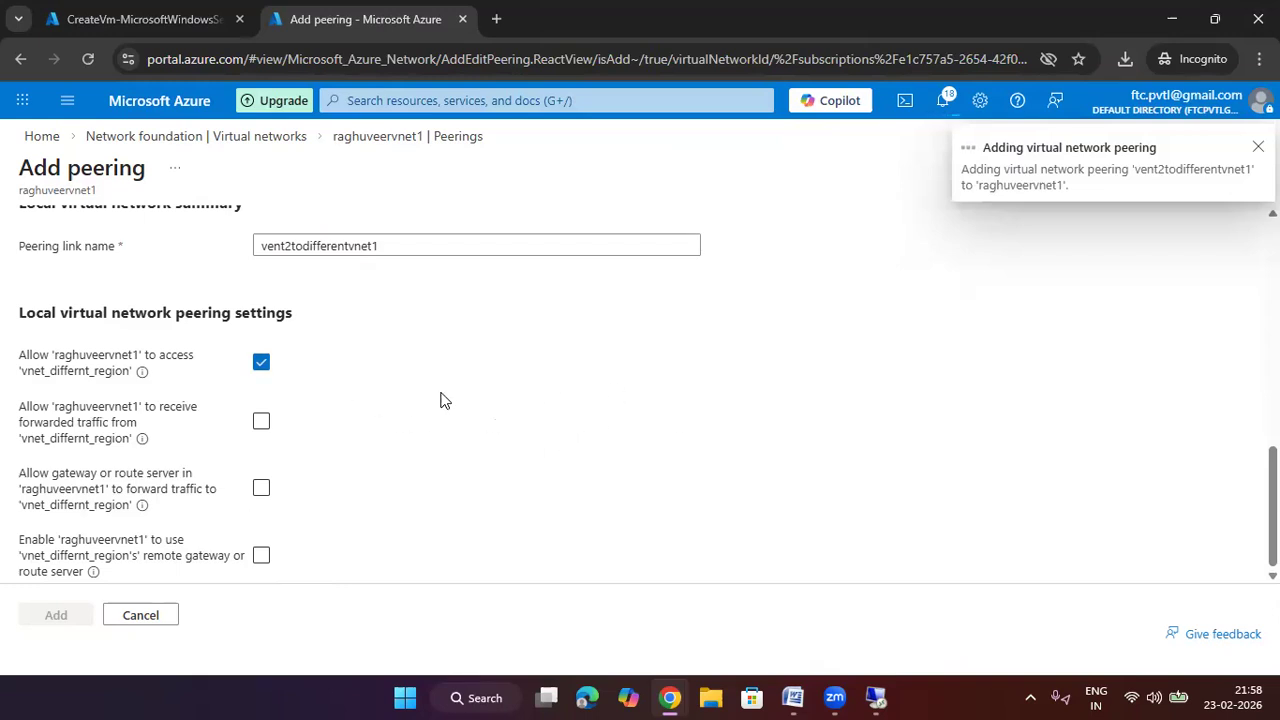
# Step: Check the progress of the vm2differ deployment and review the submitted remote and local peering settings
pyautogui.click(163, 22)
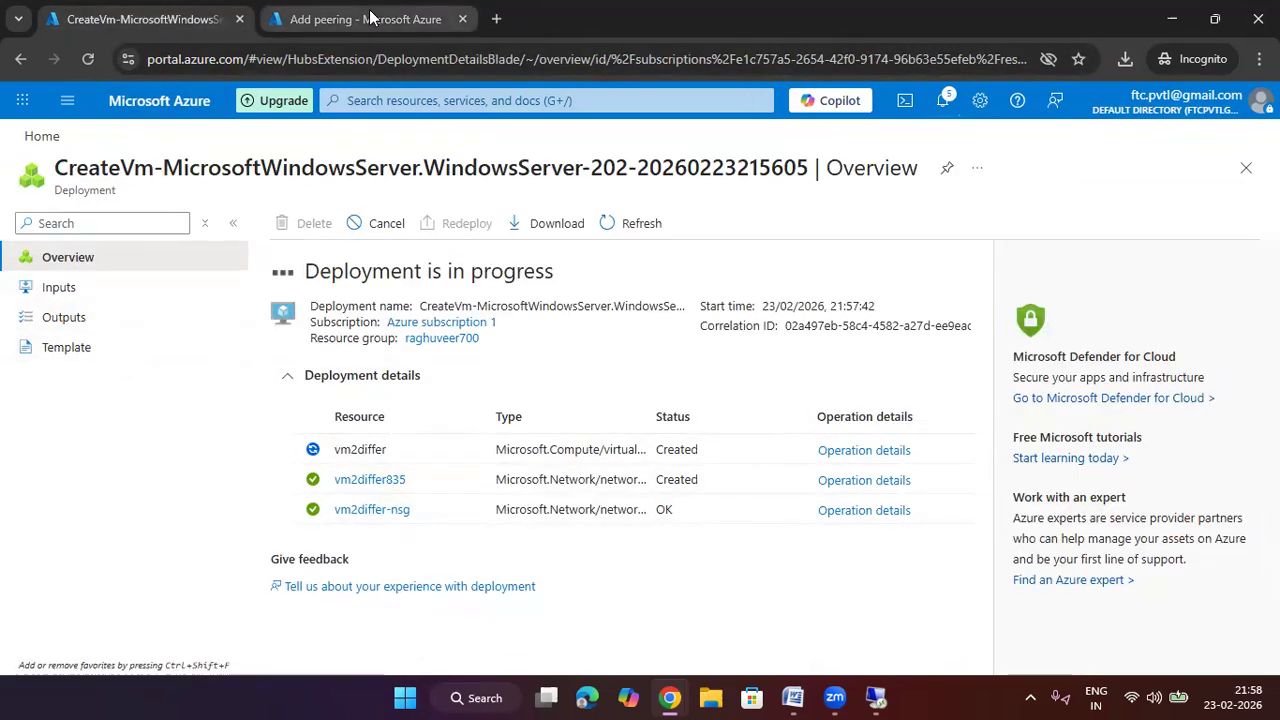
pyautogui.click(415, 19)
pyautogui.scroll(10, 752, 463)
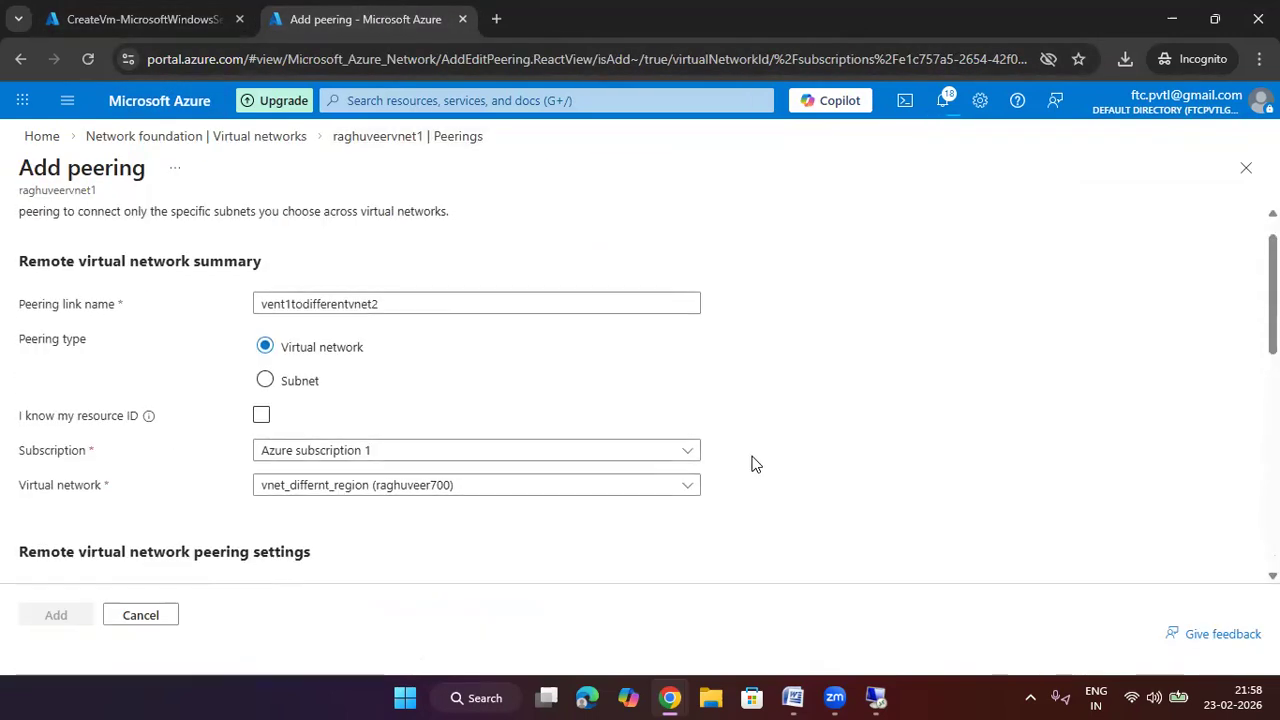
pyautogui.scroll(-8, 674, 406)
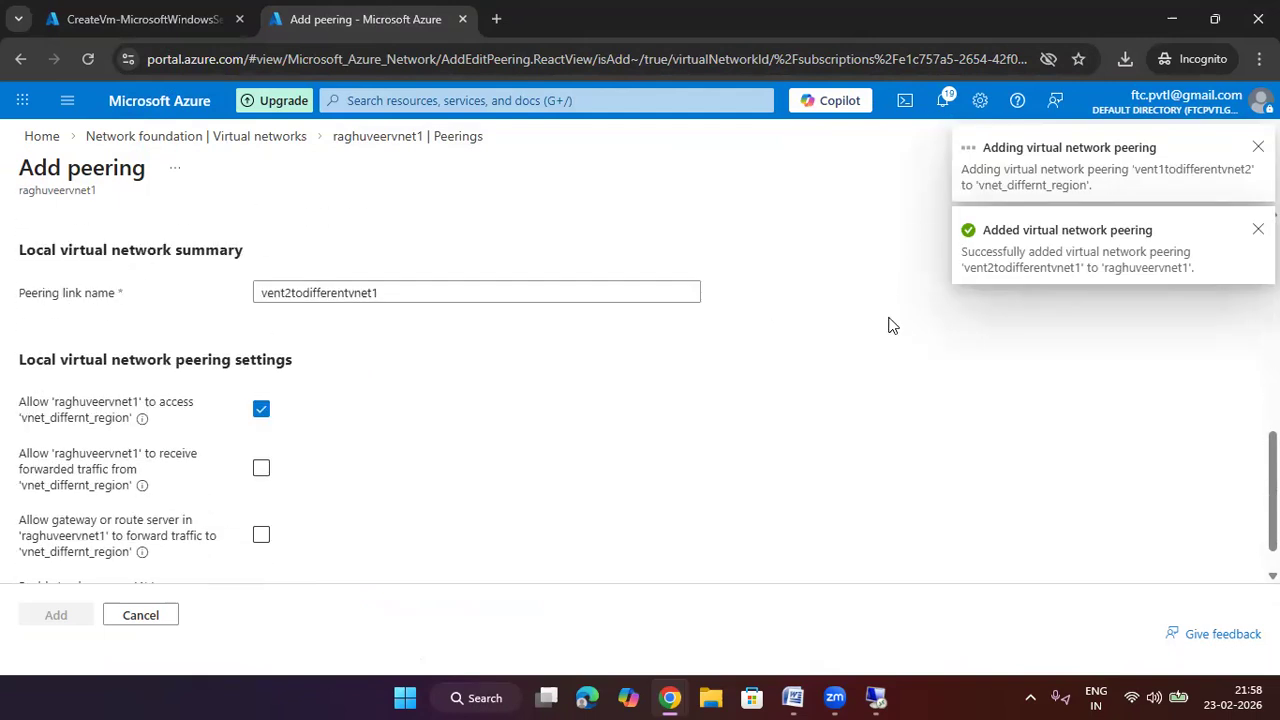
pyautogui.scroll(1, 891, 325)
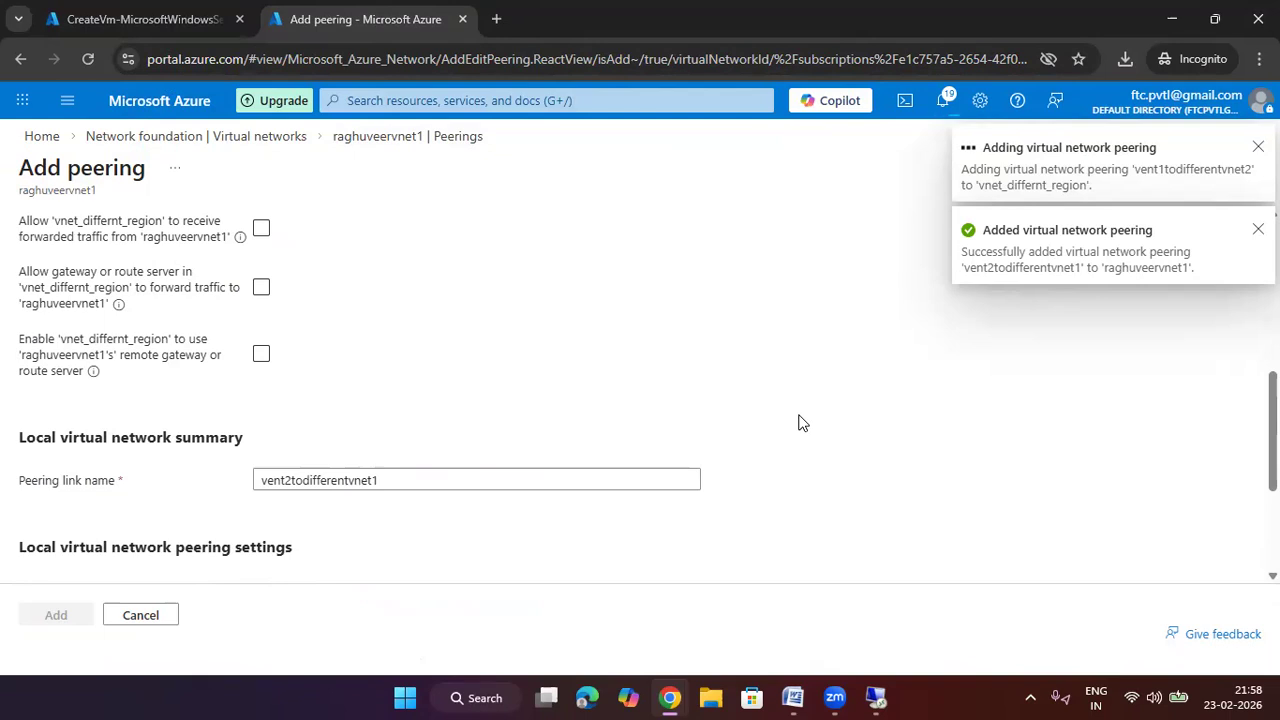
pyautogui.scroll(8, 798, 422)
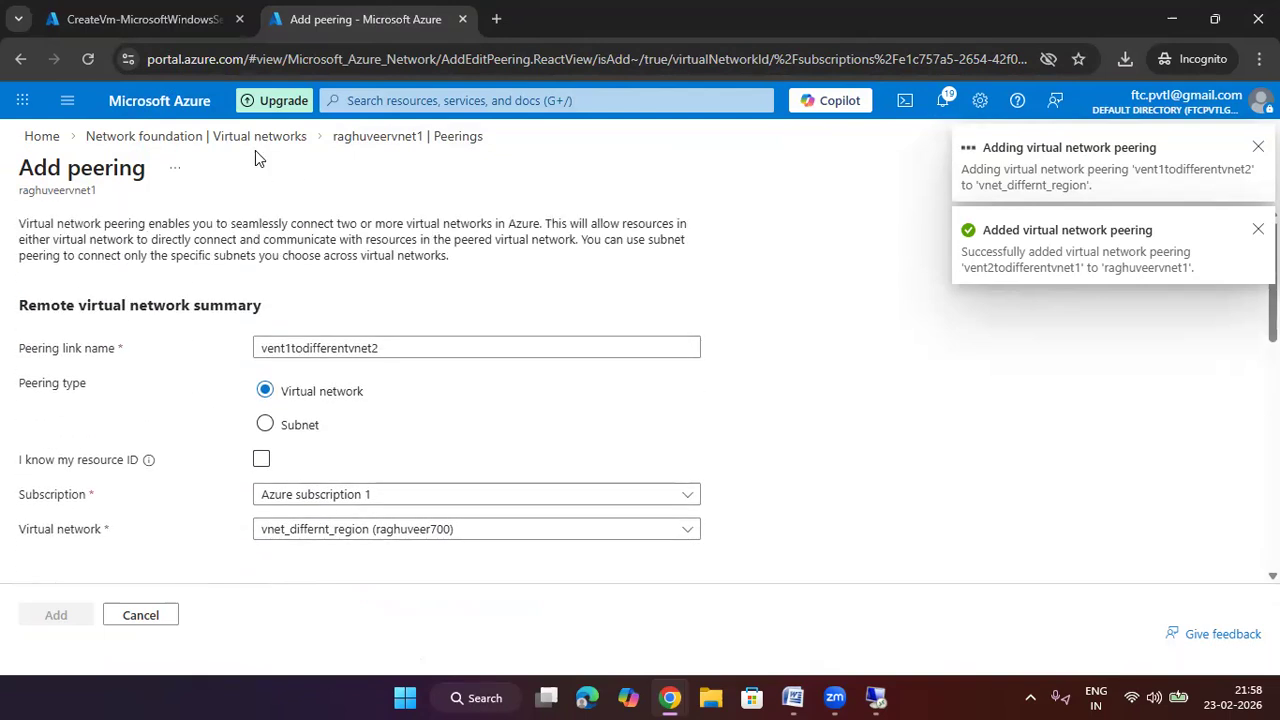
# Step: Reload the portal home page and check the peering status of virtual network raghuveervnet1
pyautogui.click(44, 137)
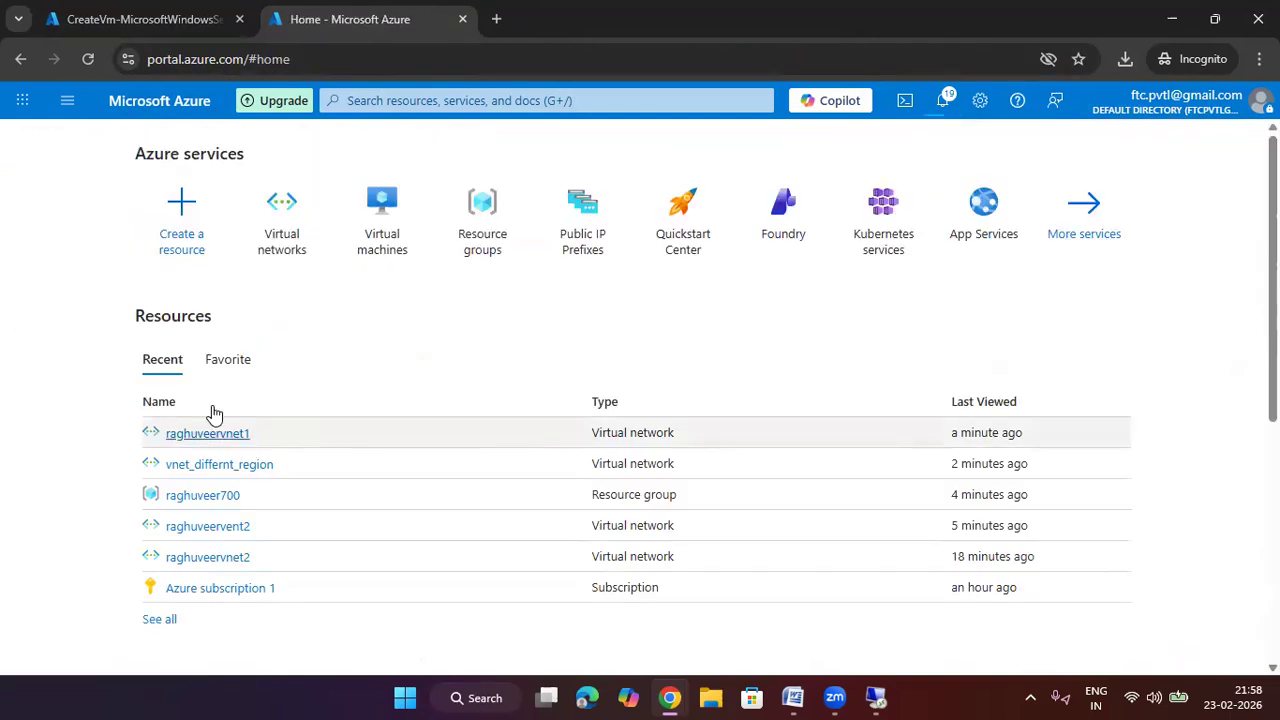
pyautogui.click(89, 60)
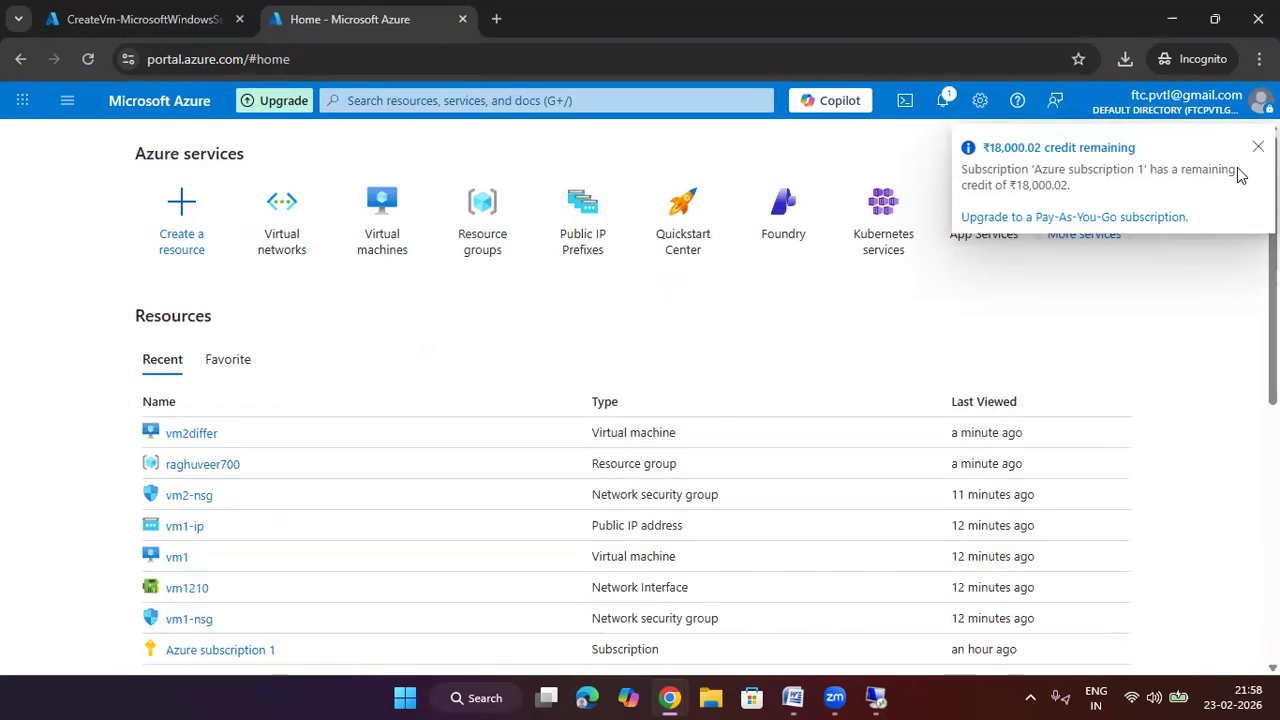
pyautogui.click(1258, 147)
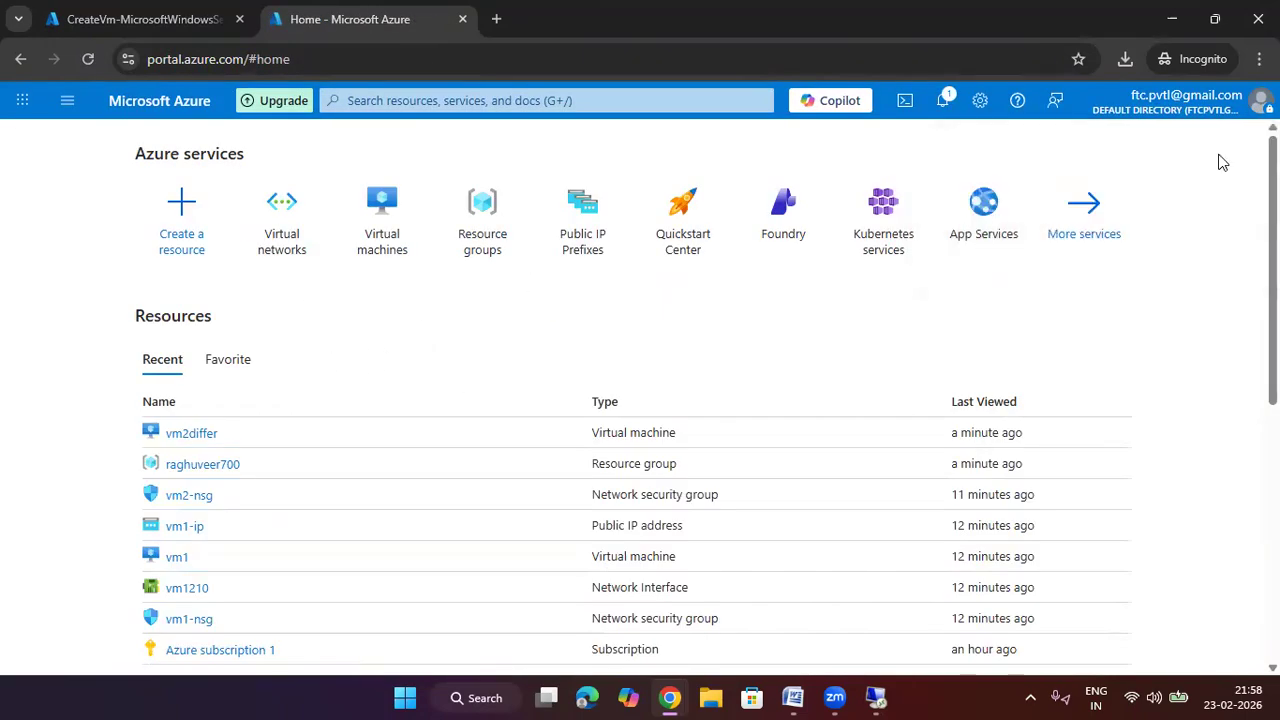
pyautogui.click(300, 250)
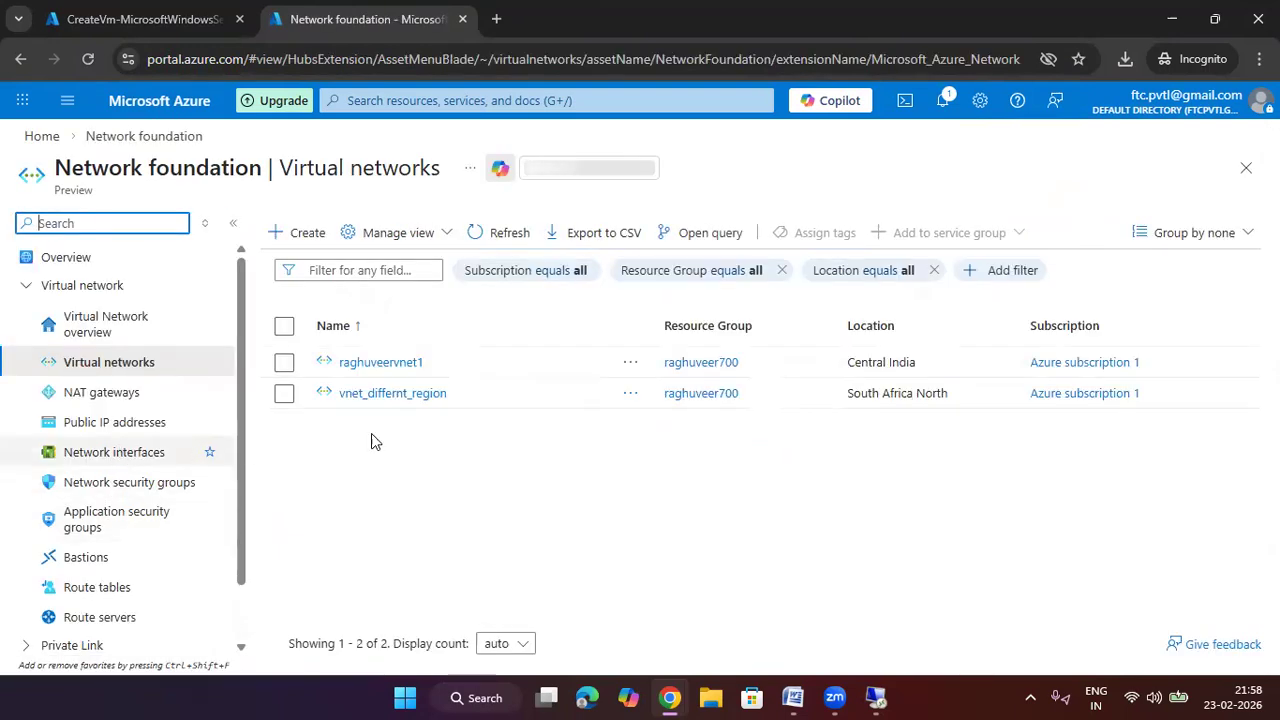
pyautogui.click(381, 365)
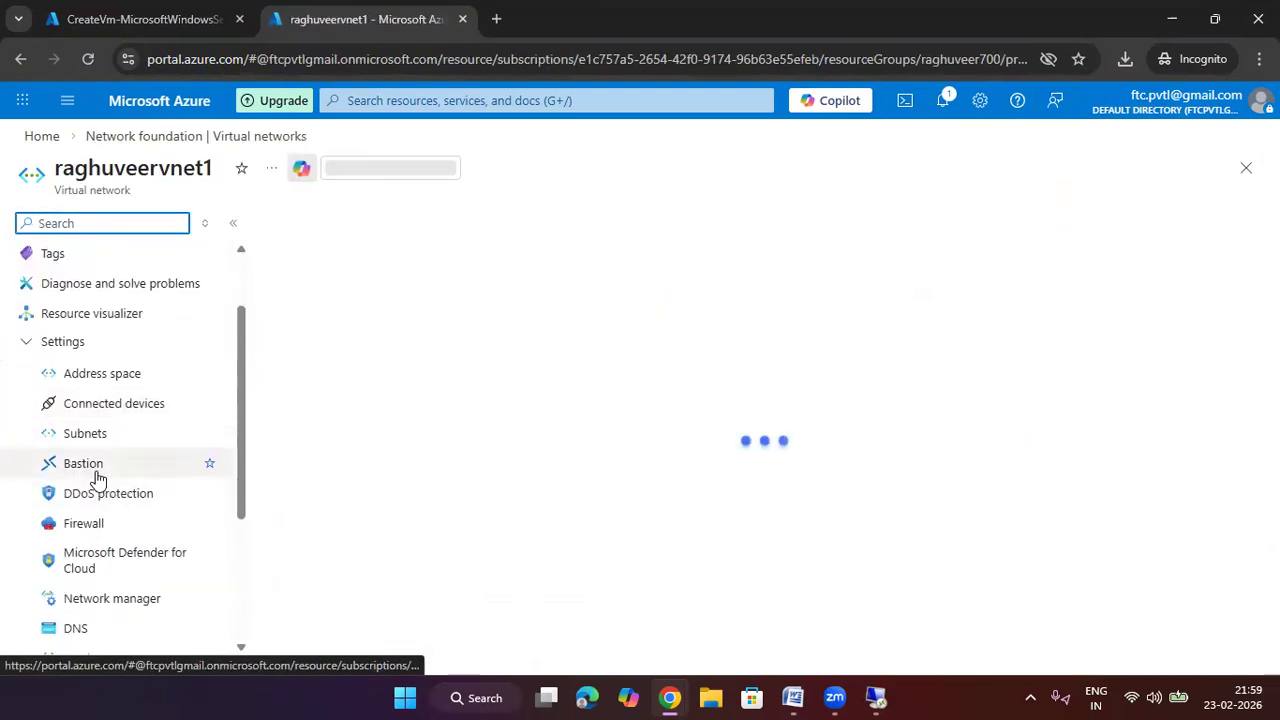
pyautogui.scroll(-1, 95, 557)
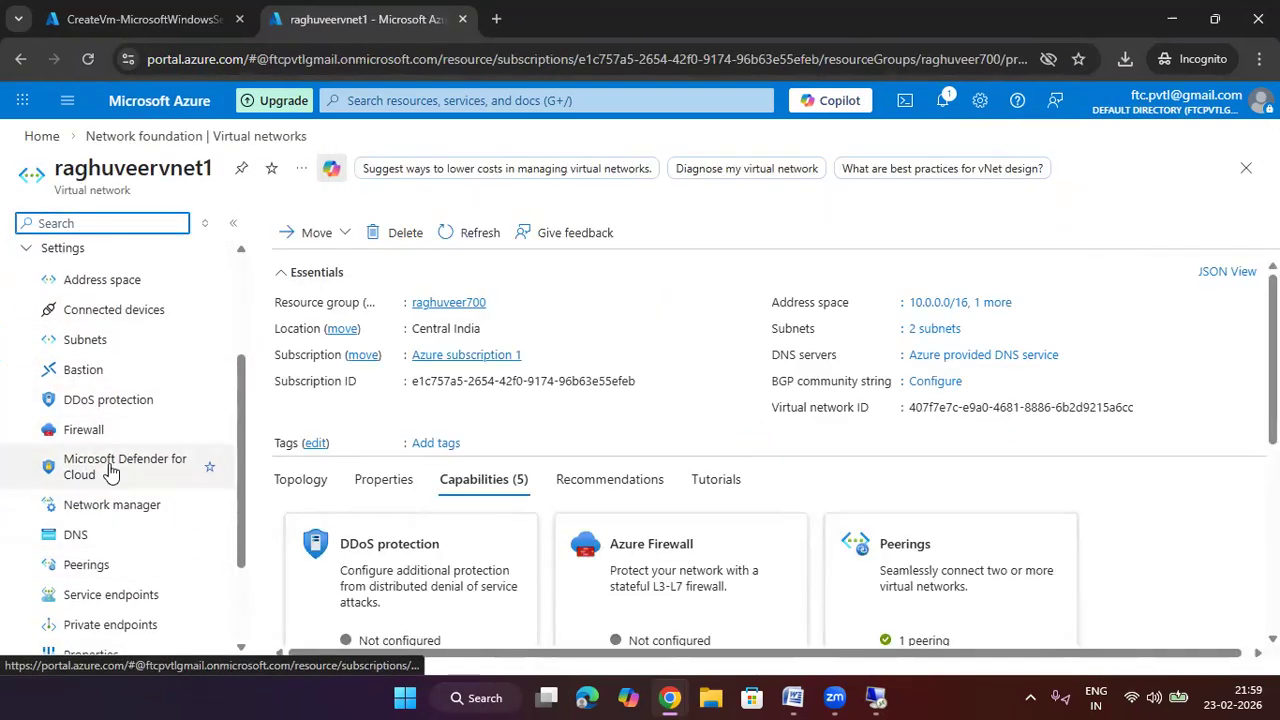
pyautogui.click(118, 566)
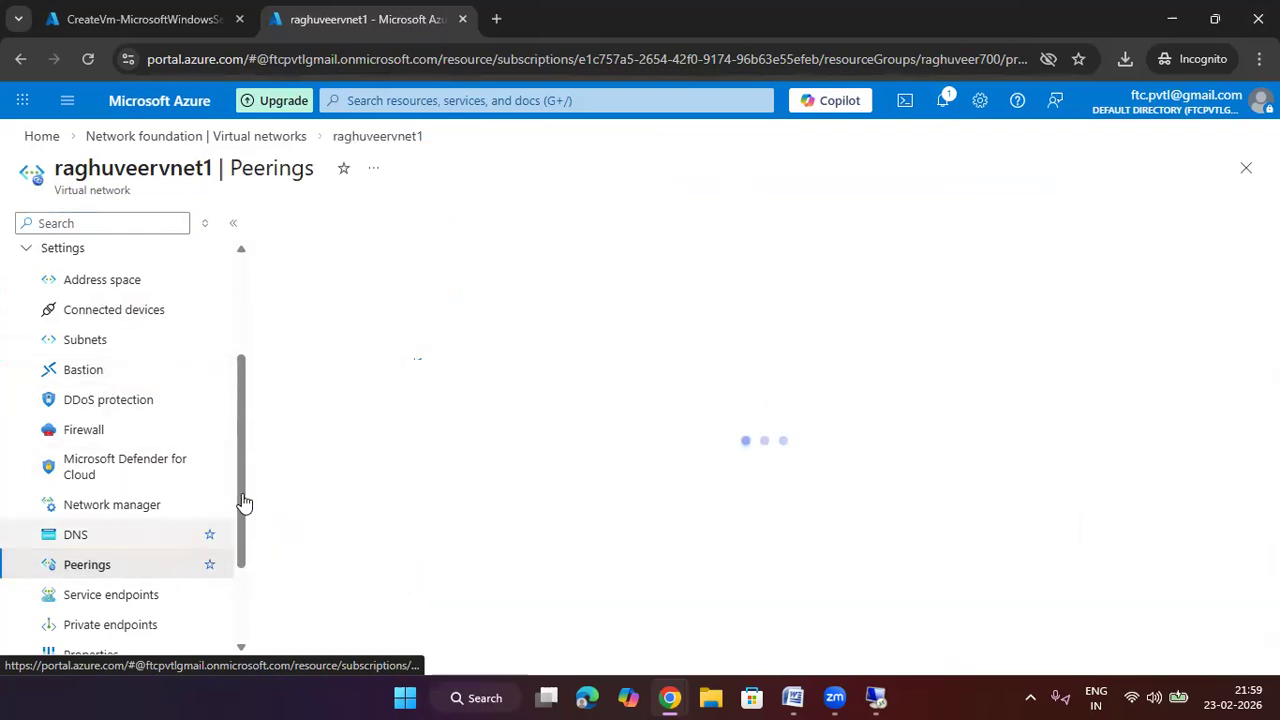
pyautogui.scroll(2, 157, 443)
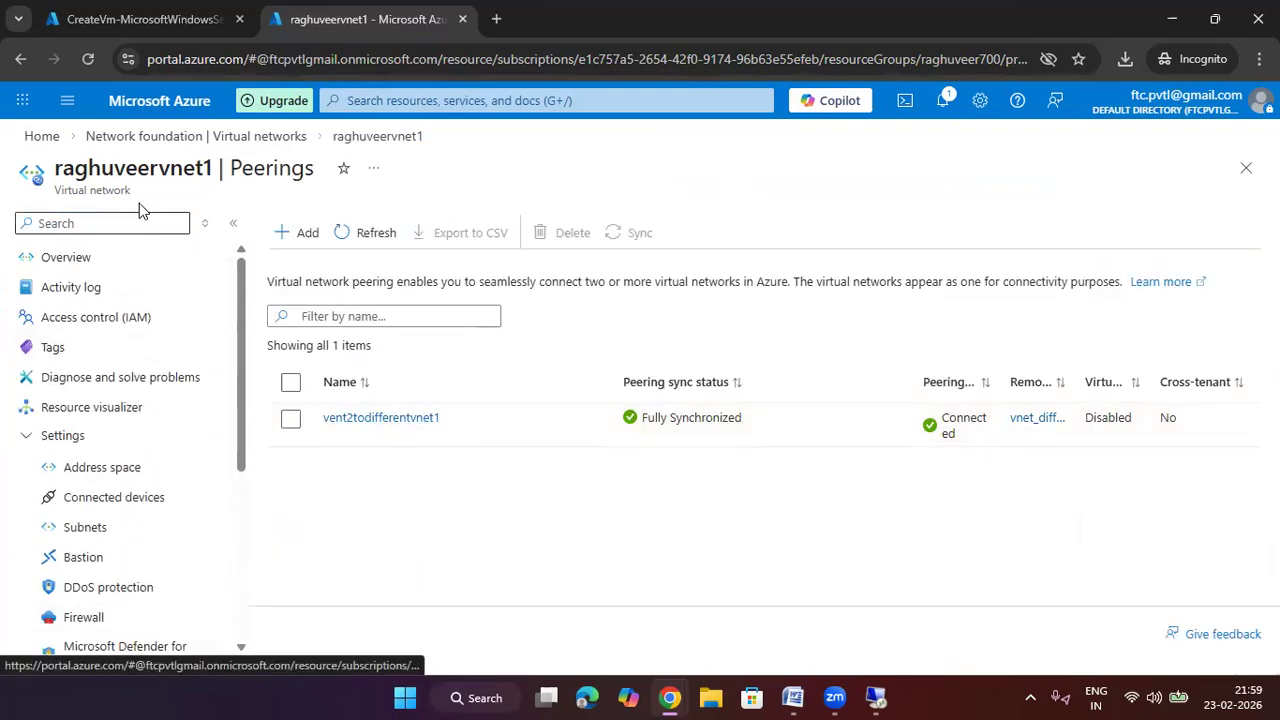
# Step: Check the peering status of virtual network vnet_differnt_region
pyautogui.click(166, 135)
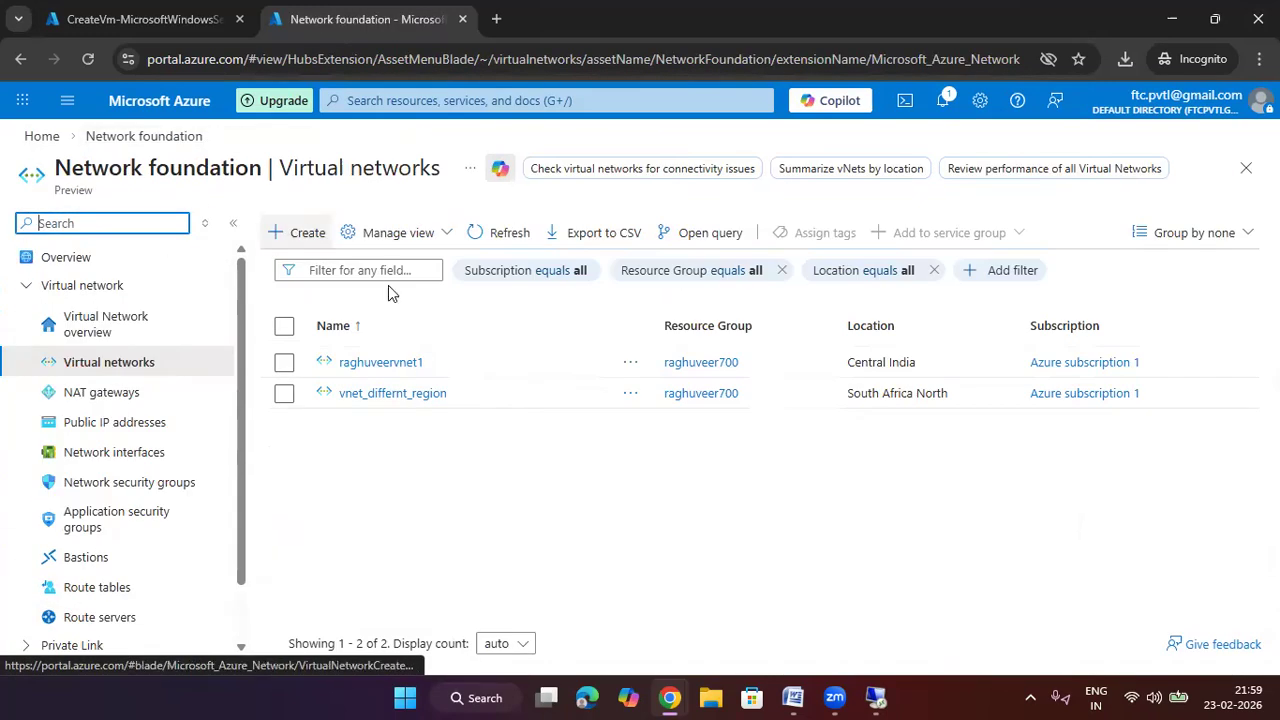
pyautogui.click(405, 393)
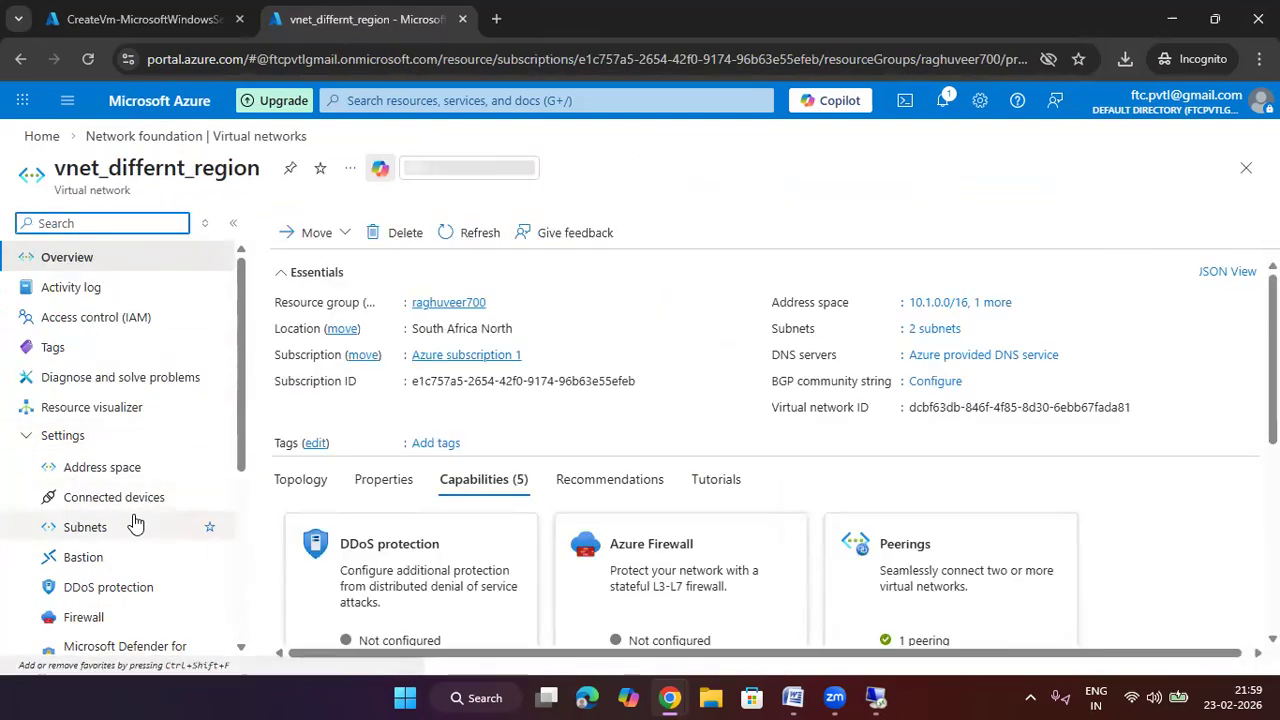
pyautogui.scroll(-3, 150, 520)
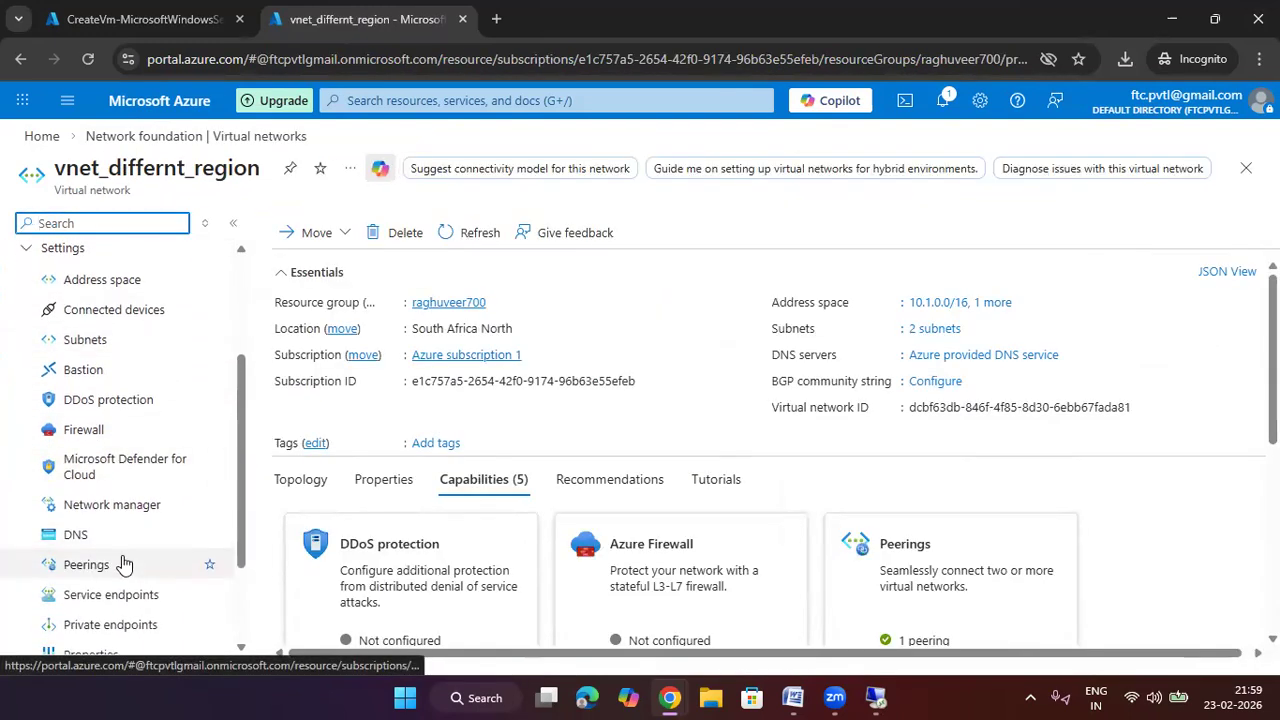
pyautogui.click(128, 565)
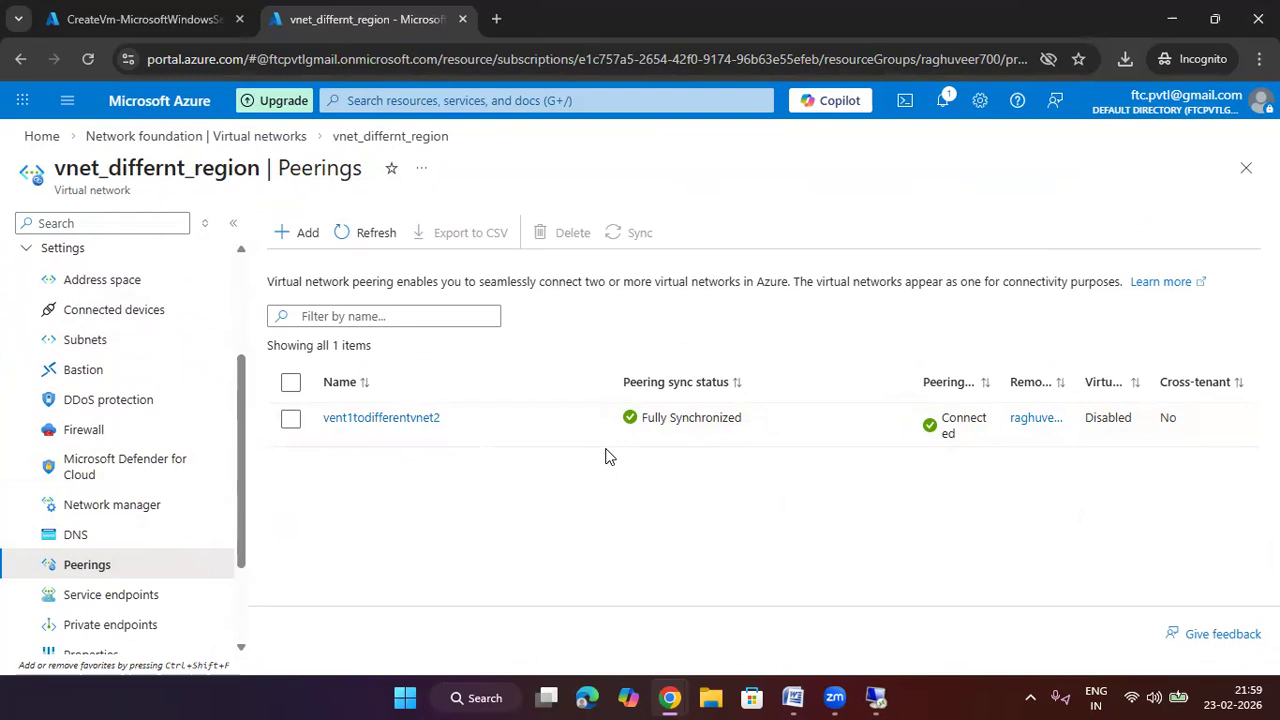
# Step: Open the connection settings of virtual machine vm2differ and copy its private IP address
pyautogui.click(170, 19)
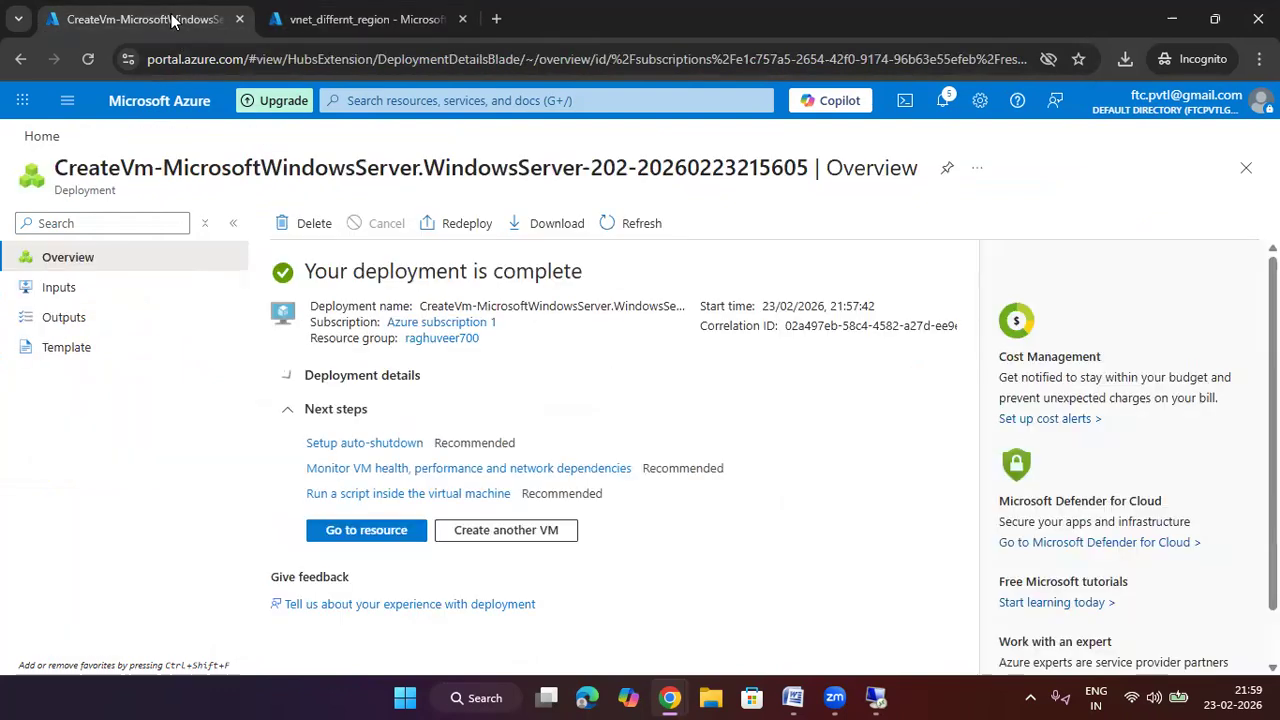
pyautogui.click(41, 136)
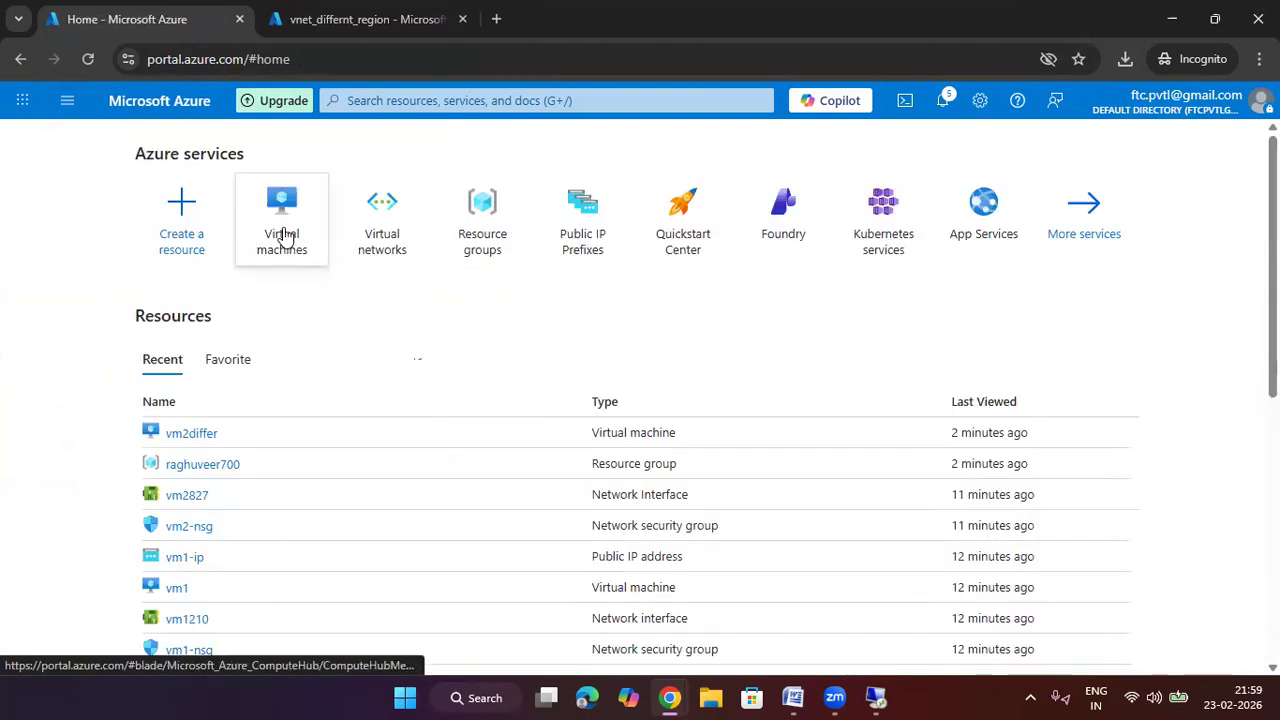
pyautogui.click(283, 237)
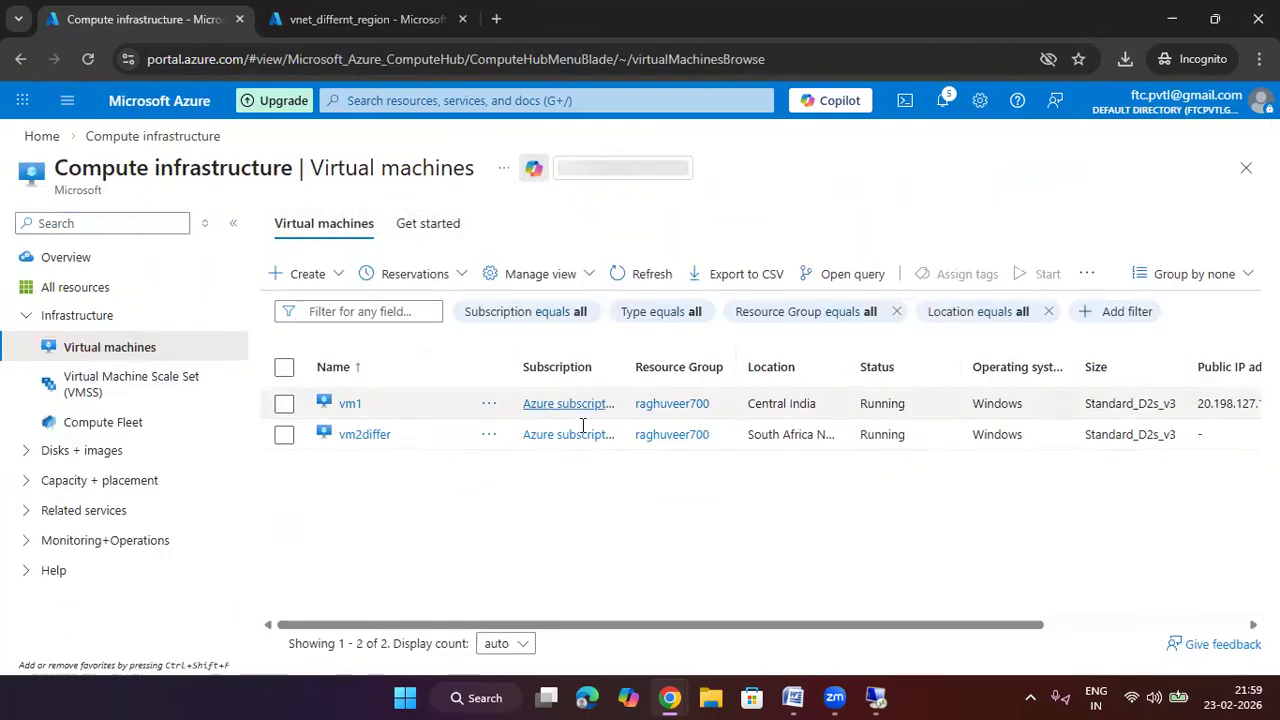
pyautogui.click(368, 436)
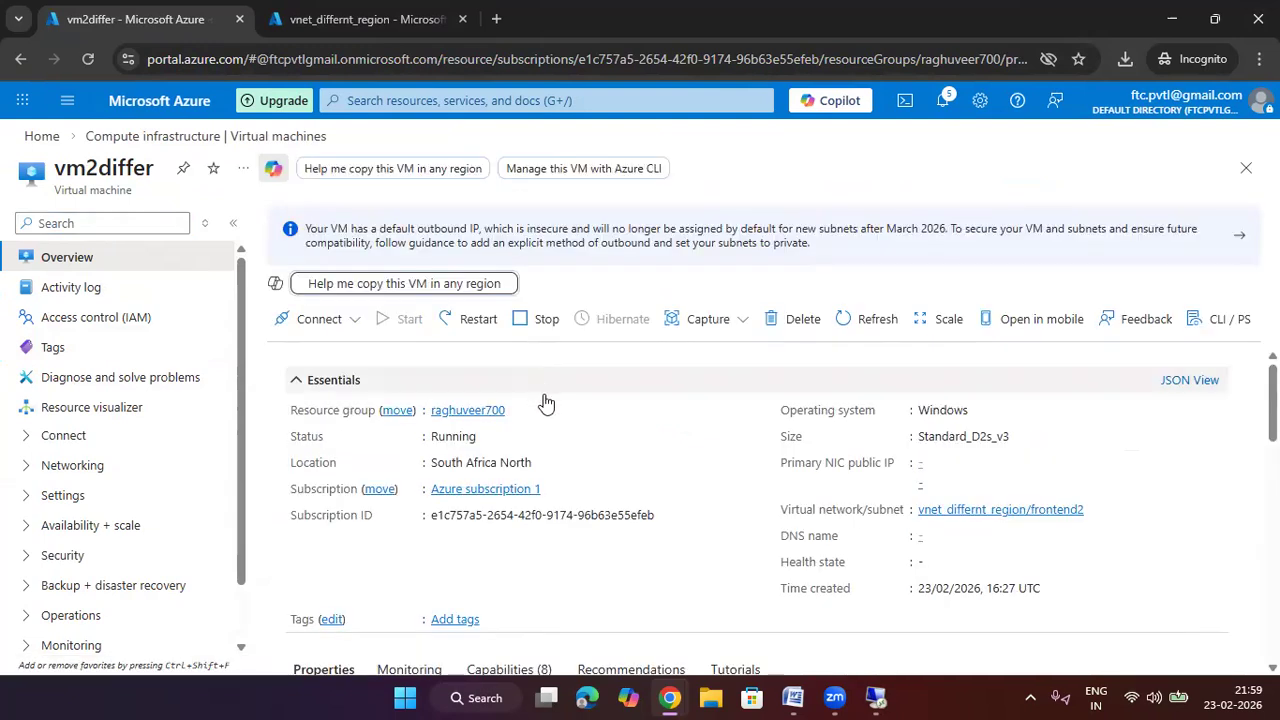
pyautogui.click(325, 319)
pyautogui.click(300, 352)
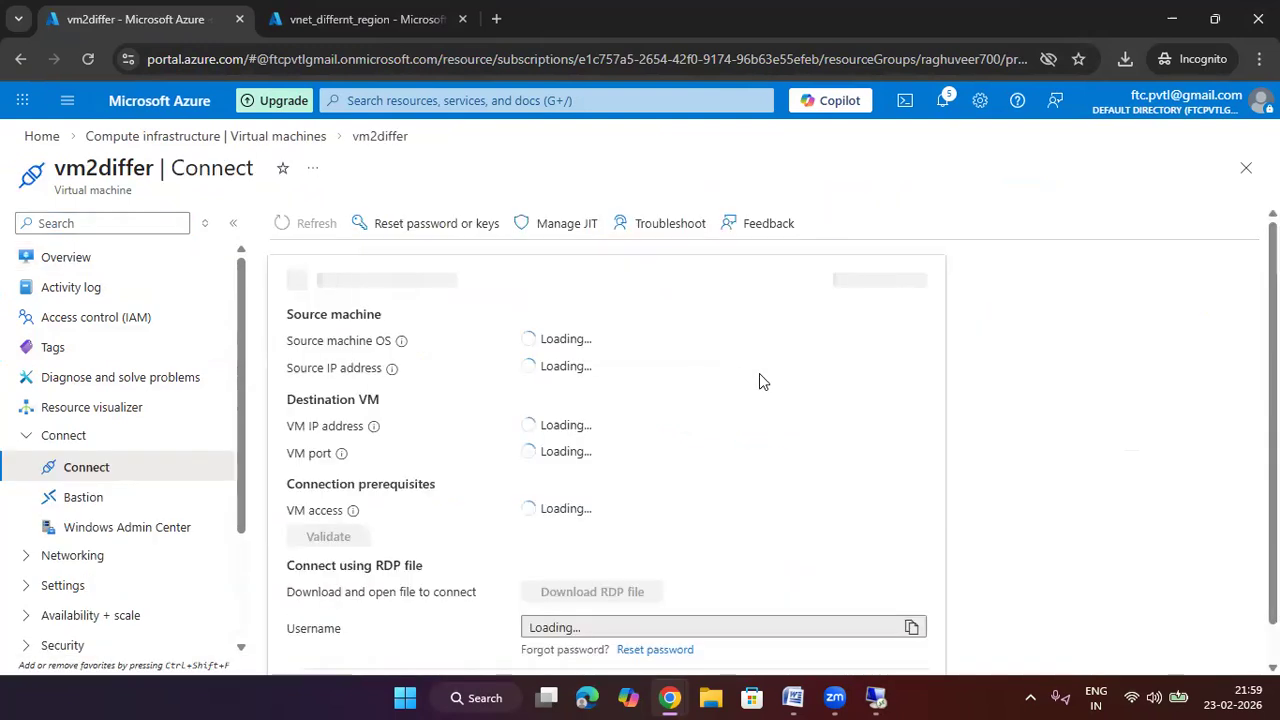
pyautogui.click(660, 467)
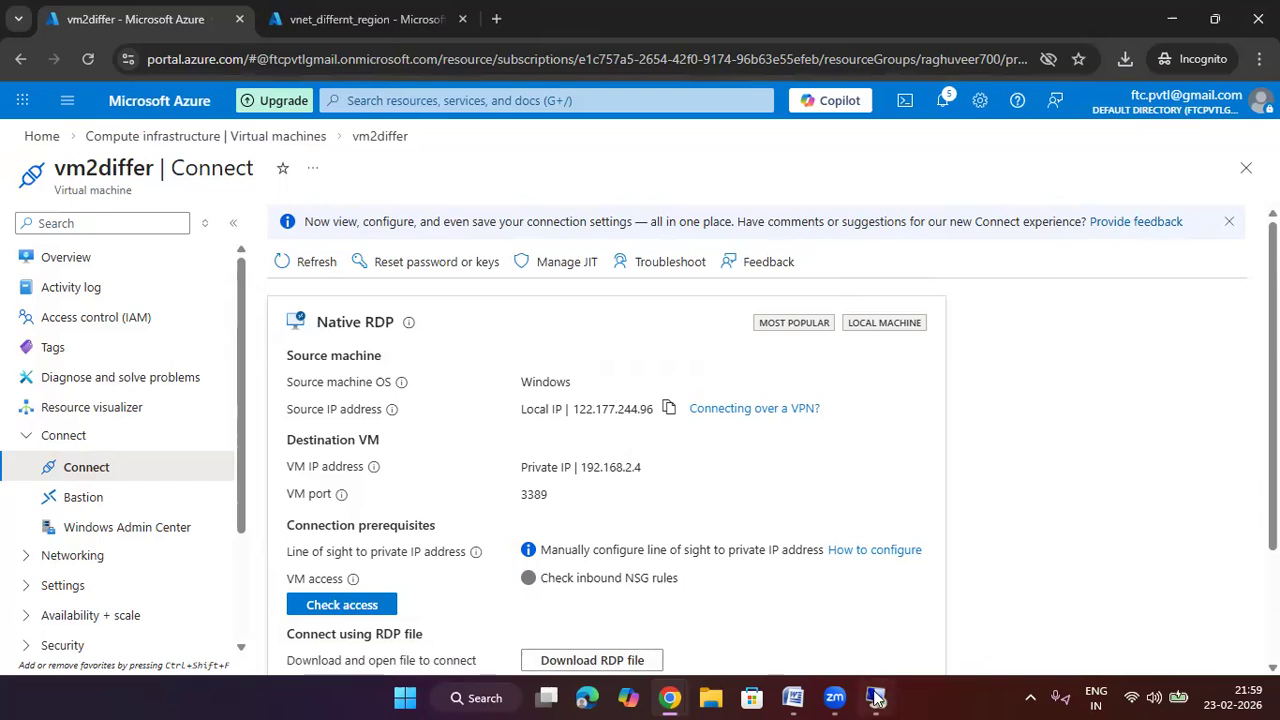
# Step: Switch to the vm1 remote session and start a Remote Desktop connection from it to 192.168.2.4
pyautogui.hotkey('alt', 'Tab')
pyautogui.click(480, 690)
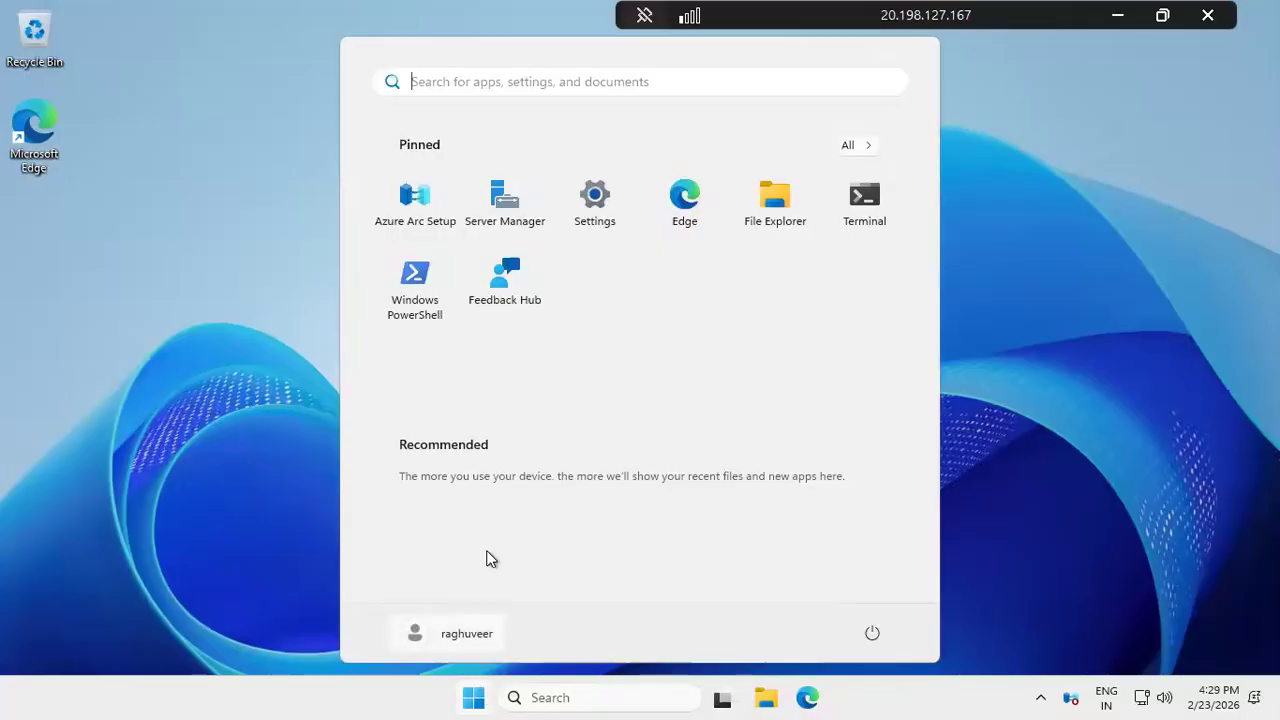
pyautogui.click(535, 88)
pyautogui.click(376, 178)
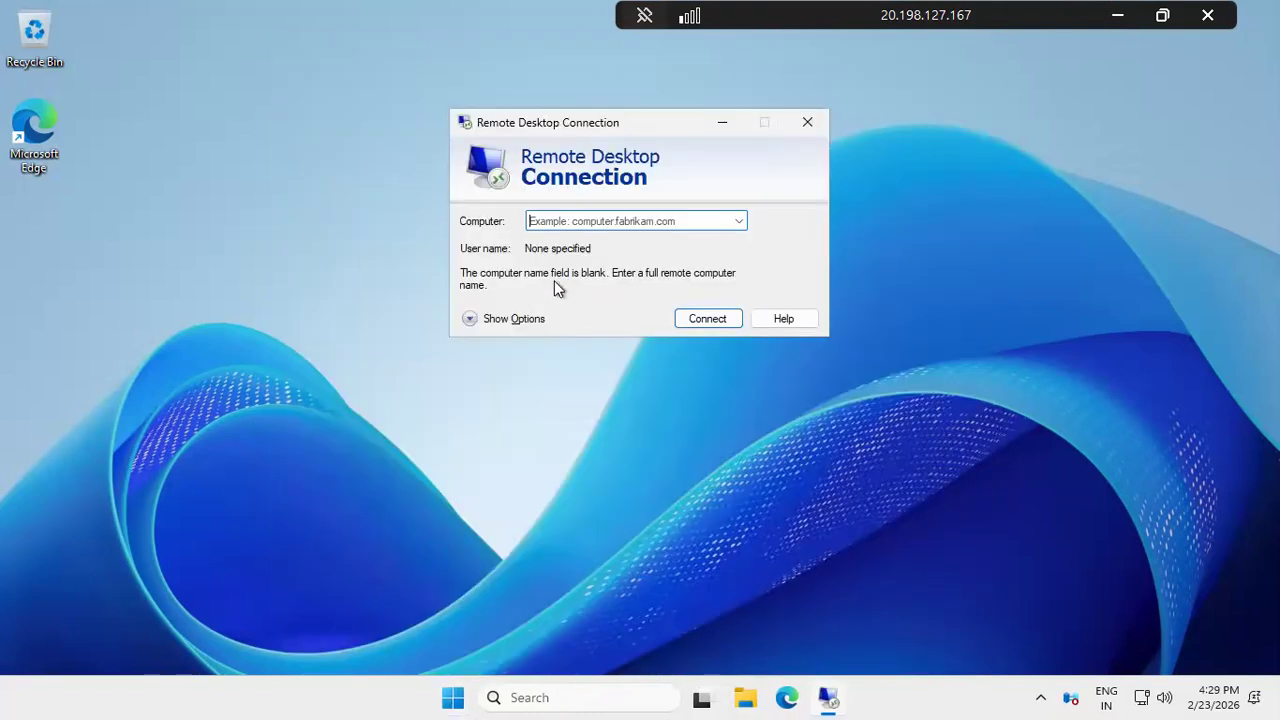
pyautogui.click(614, 224)
pyautogui.hotkey('ctrl', 'v')
pyautogui.click(693, 322)
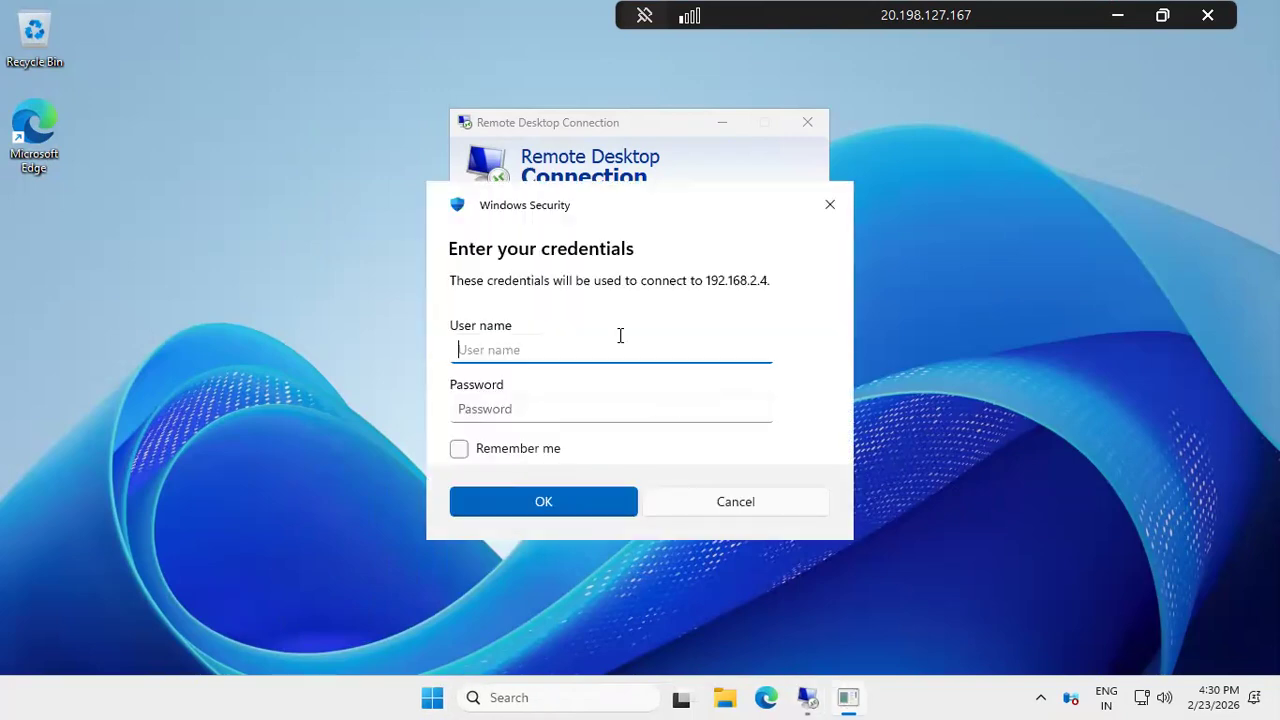
# Step: Sign in to vm2differ with the account user name and password, accepting the untrusted certificate, and close the remote session
pyautogui.write('raghuveer')
pyautogui.moveTo(537, 347); pyautogui.dragTo(437, 351)
pyautogui.click(532, 413)
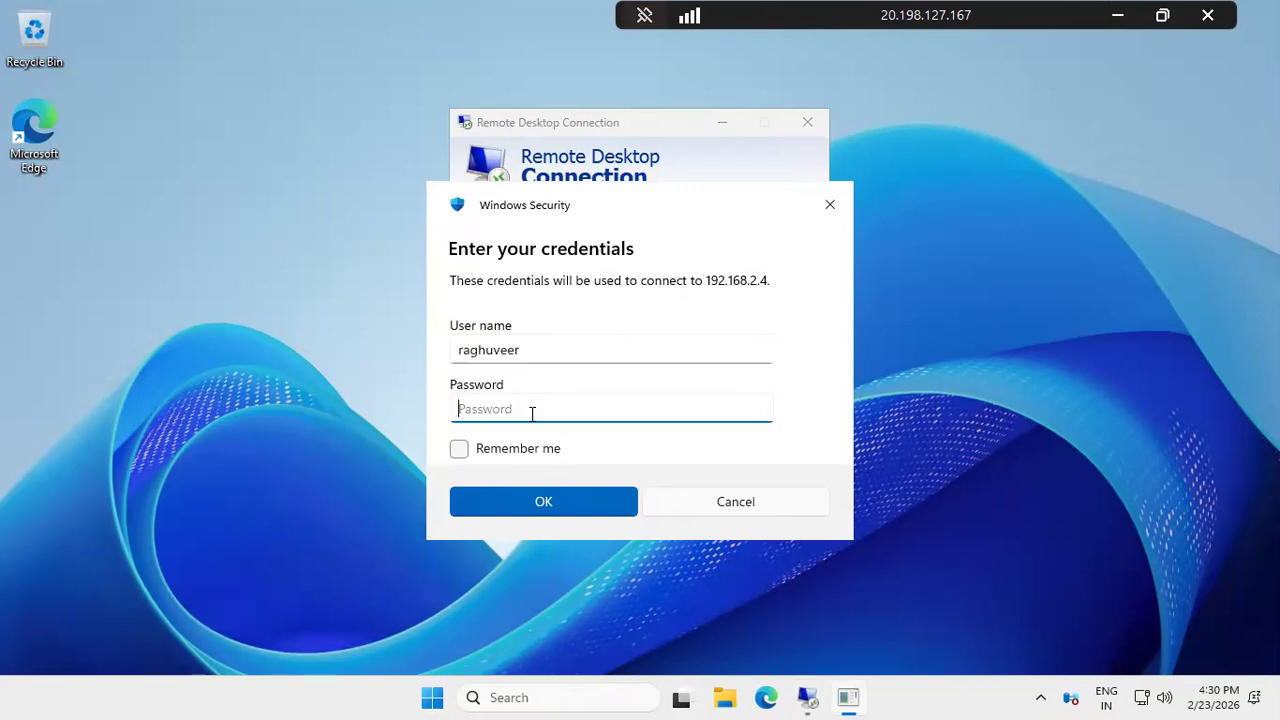
pyautogui.write('*************')
pyautogui.click(543, 507)
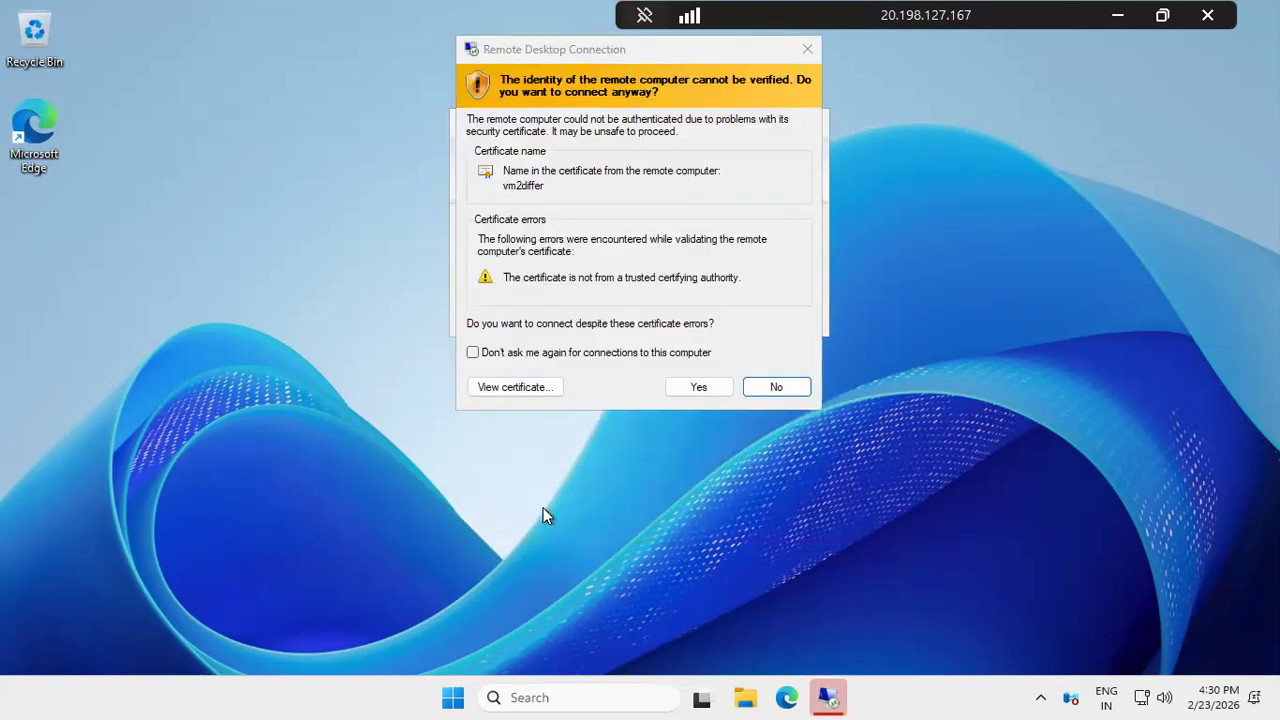
pyautogui.click(671, 386)
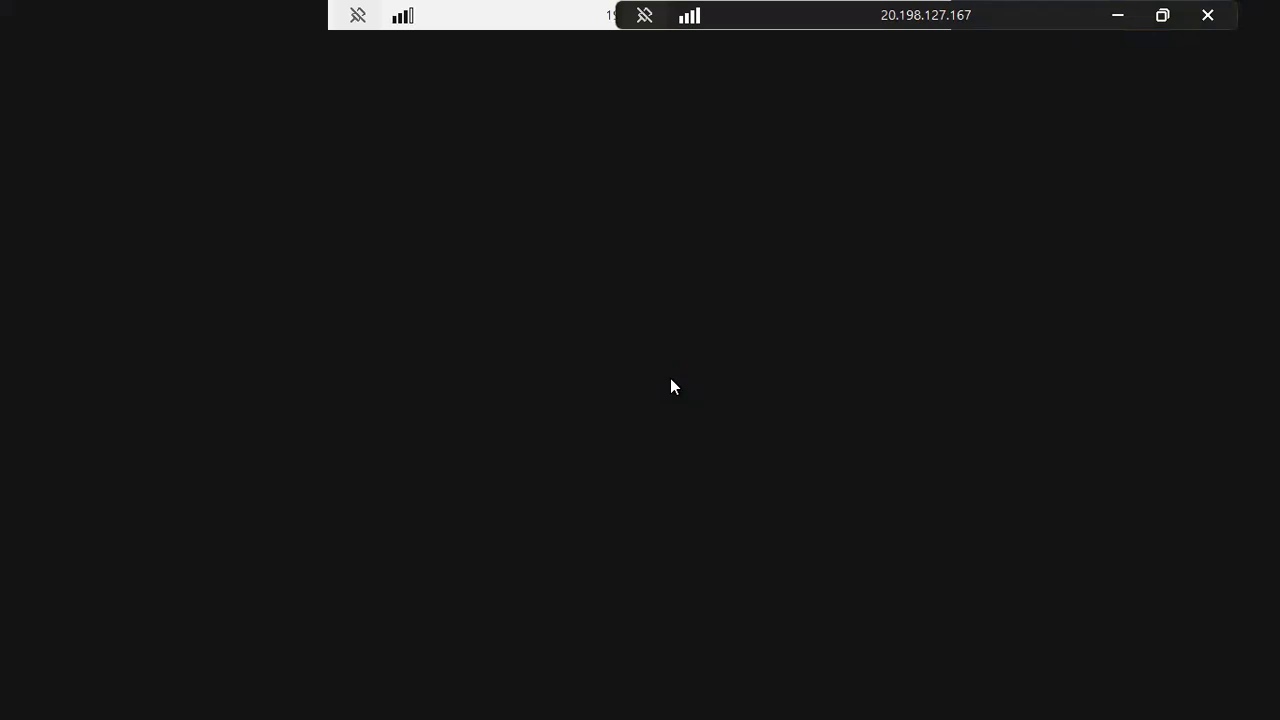
pyautogui.click(1210, 16)
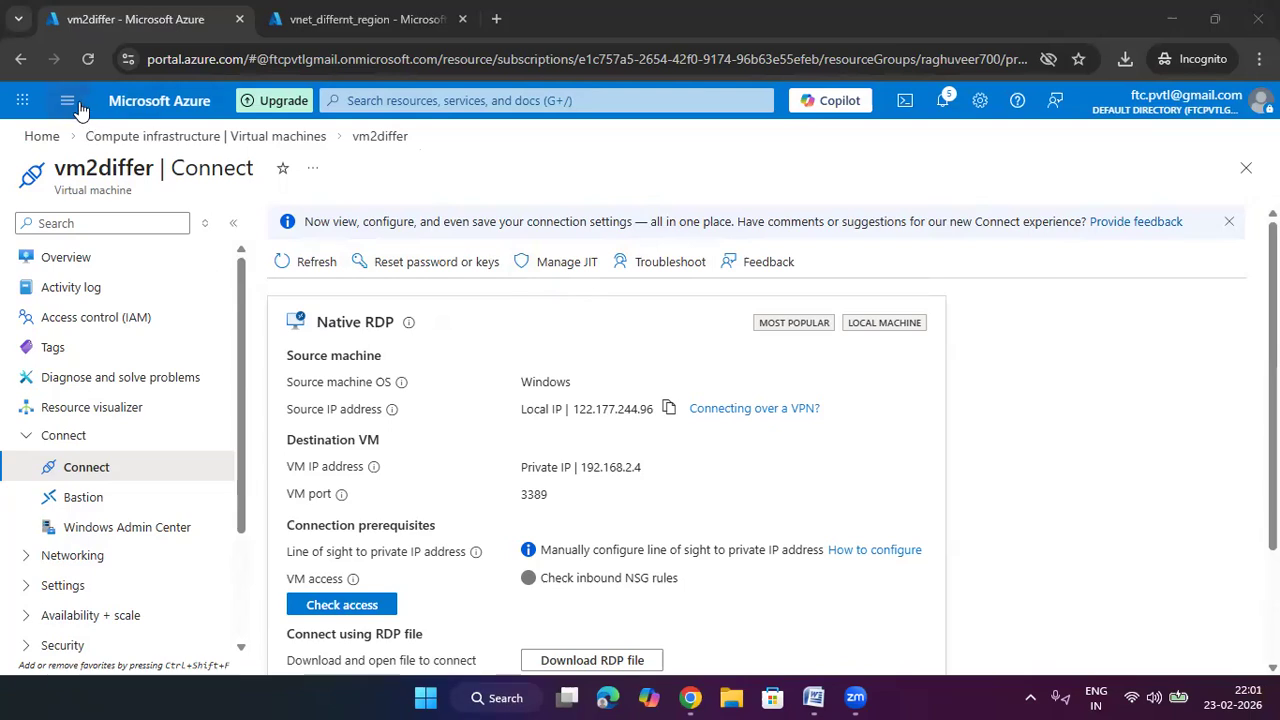
# Step: Delete resource group raghuveer700 with all its resources, entering its name to confirm the deletion
pyautogui.click(42, 136)
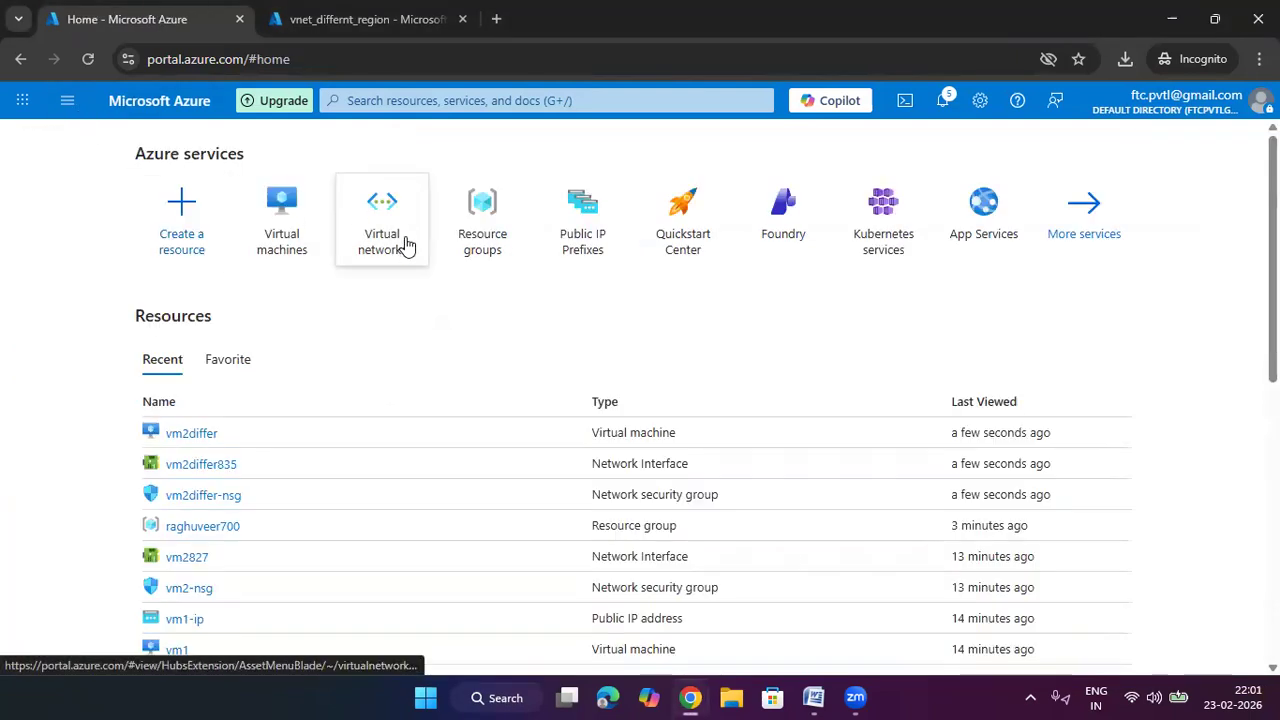
pyautogui.click(463, 230)
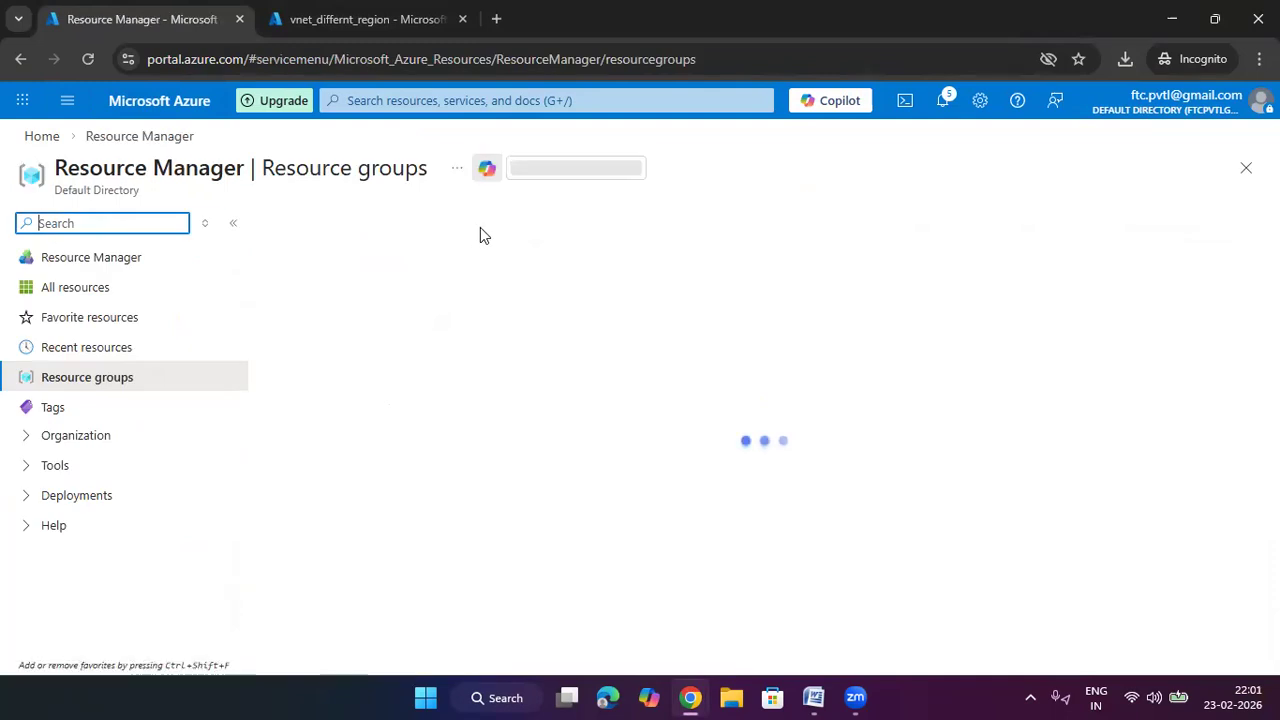
pyautogui.click(375, 392)
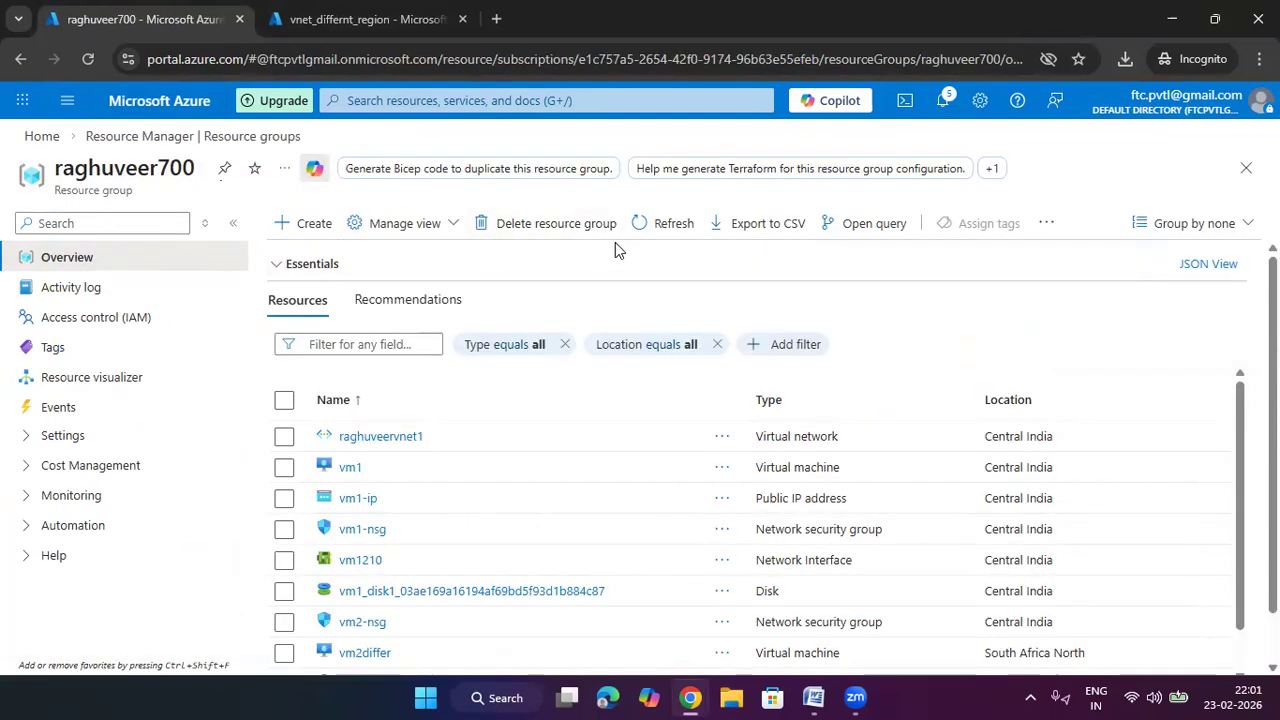
pyautogui.click(504, 228)
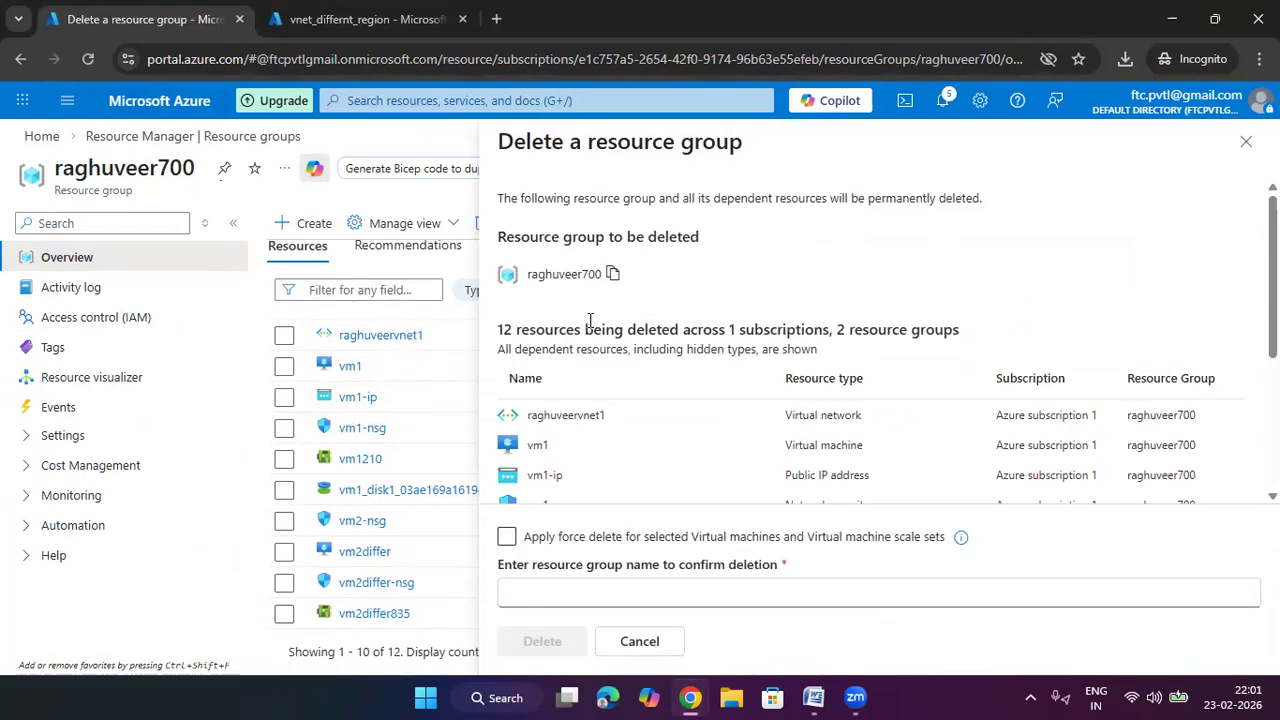
pyautogui.click(624, 592)
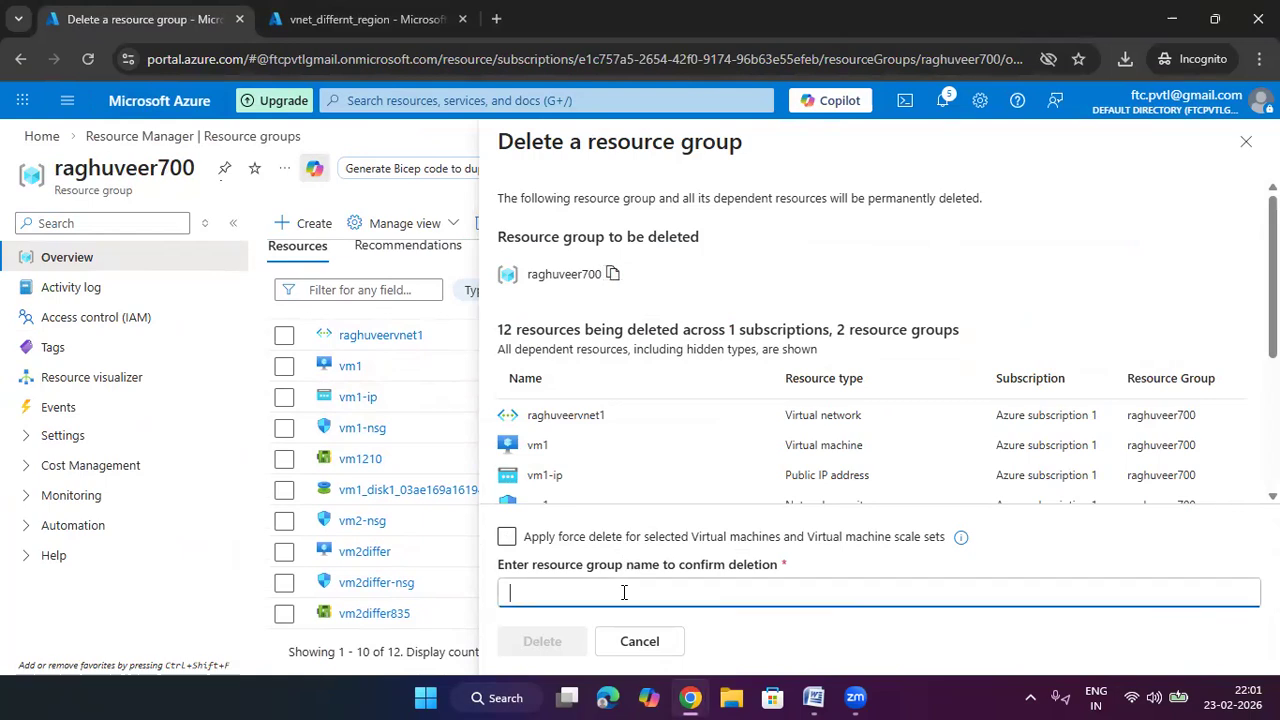
pyautogui.hotkey('ctrl', 'v')
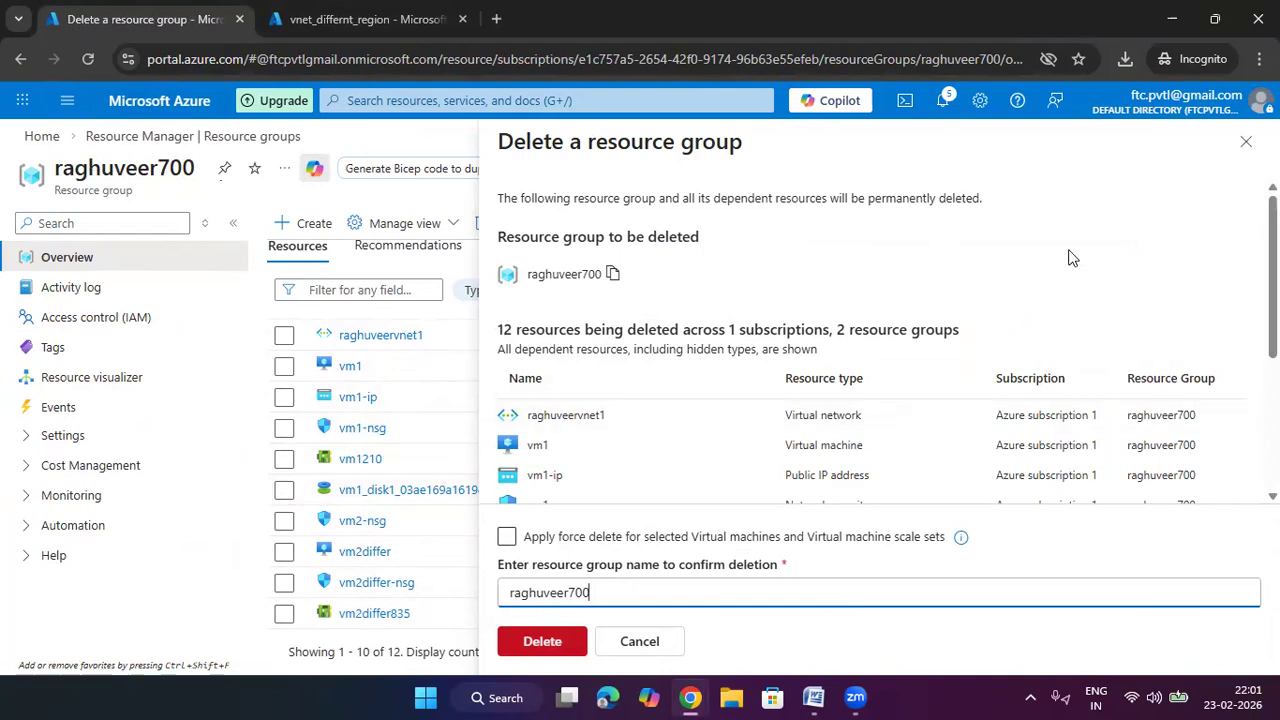
pyautogui.click(571, 641)
pyautogui.click(891, 498)
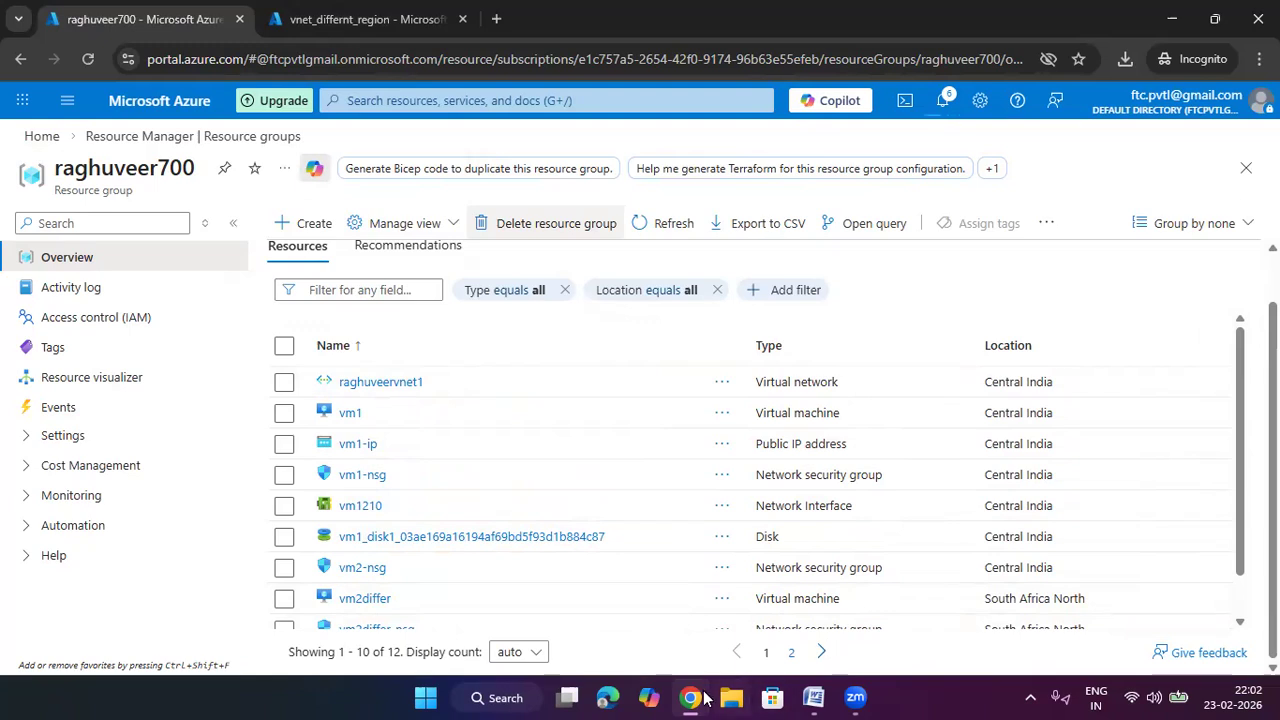
pyautogui.moveTo(690, 698)
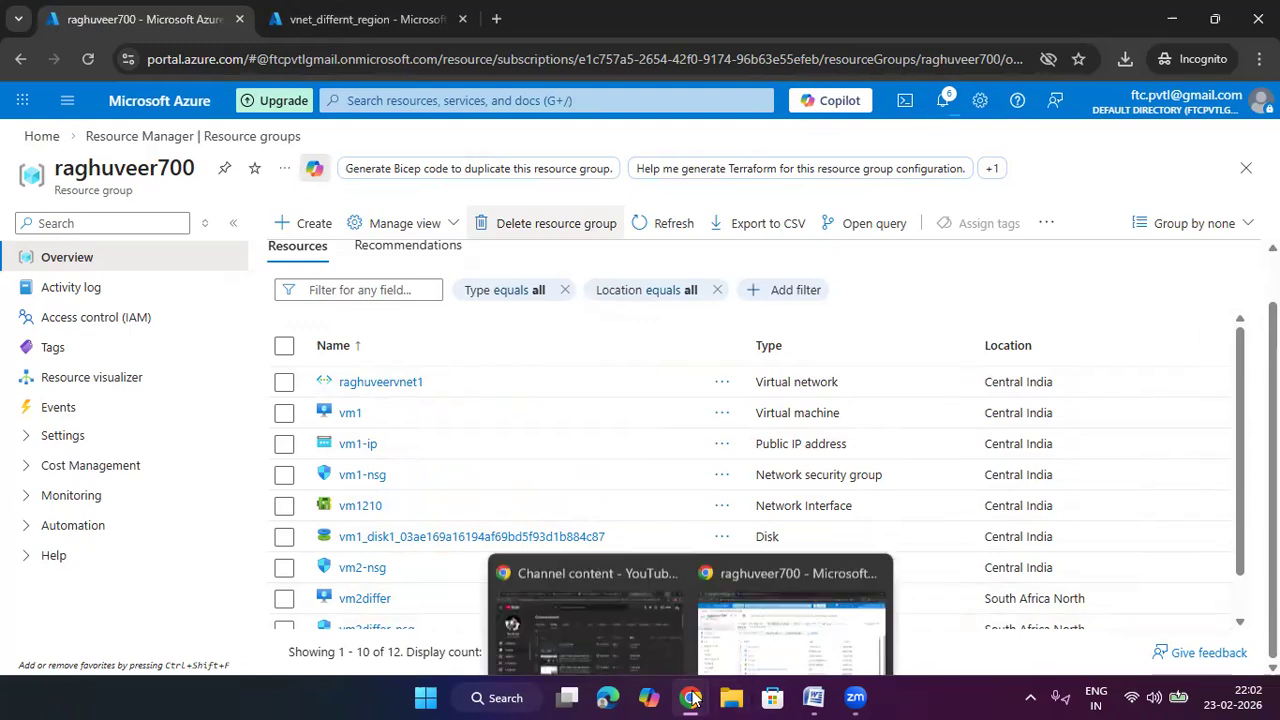
pyautogui.click(768, 648)
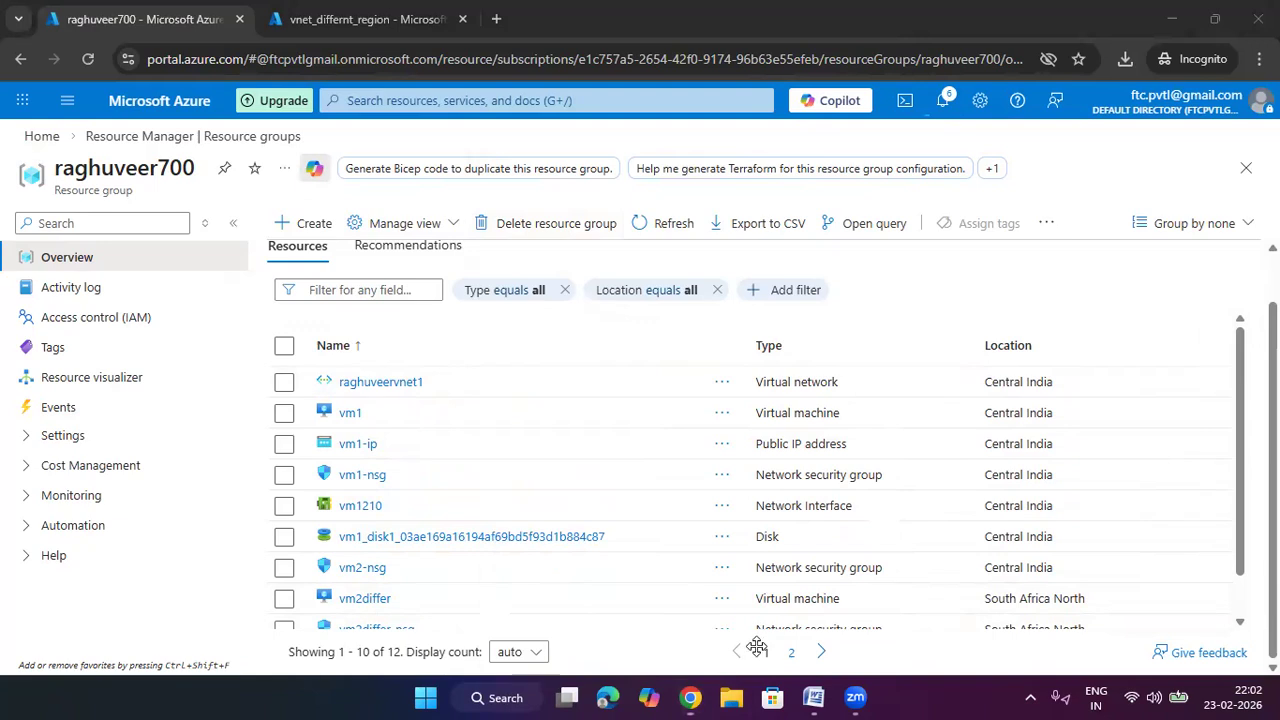